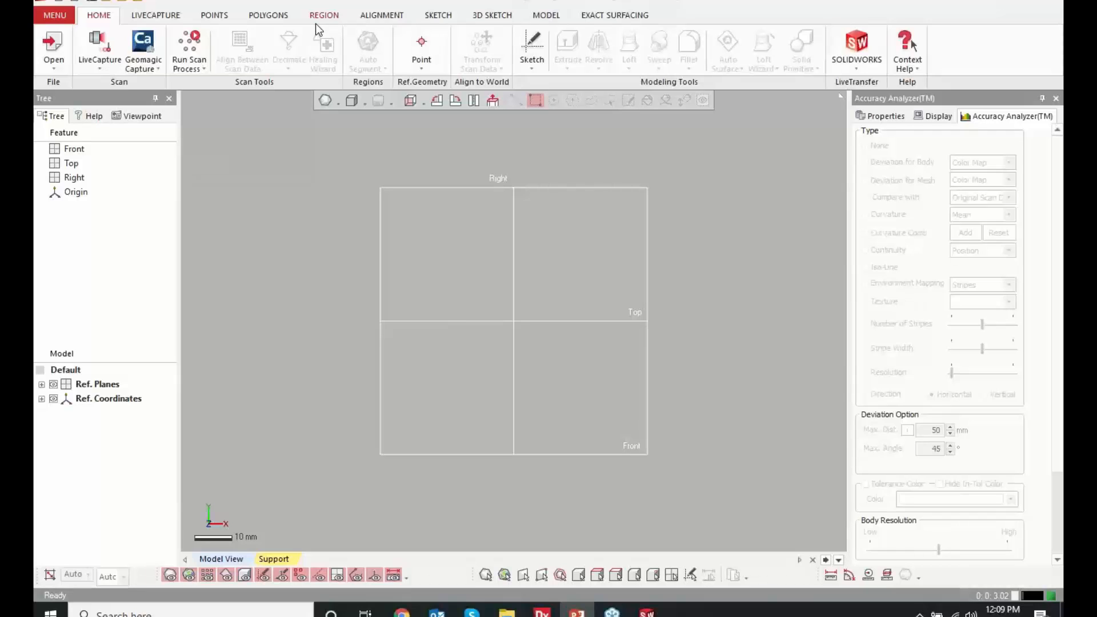
Import Mold Insert.stl from the Hawk Ridge Design Intent vs. As-Built Webinar folder without running the mesh buildup wizard
left_click(53, 64)
left_click(306, 199)
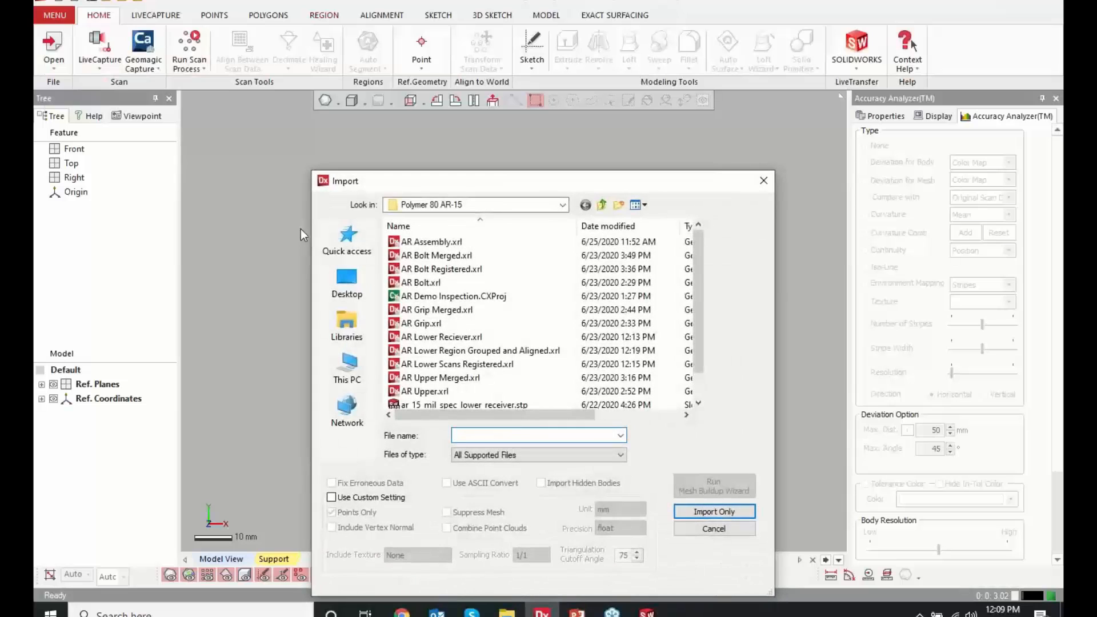
left_click(602, 206)
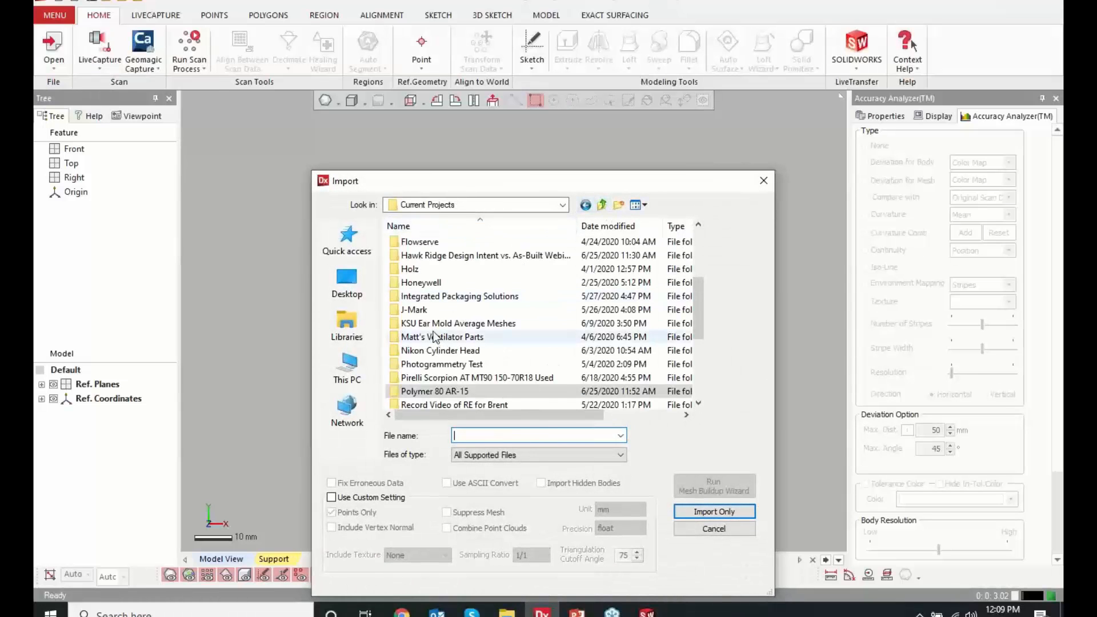
scroll(437, 285, "down", 1)
scroll(436, 276, "up", 1)
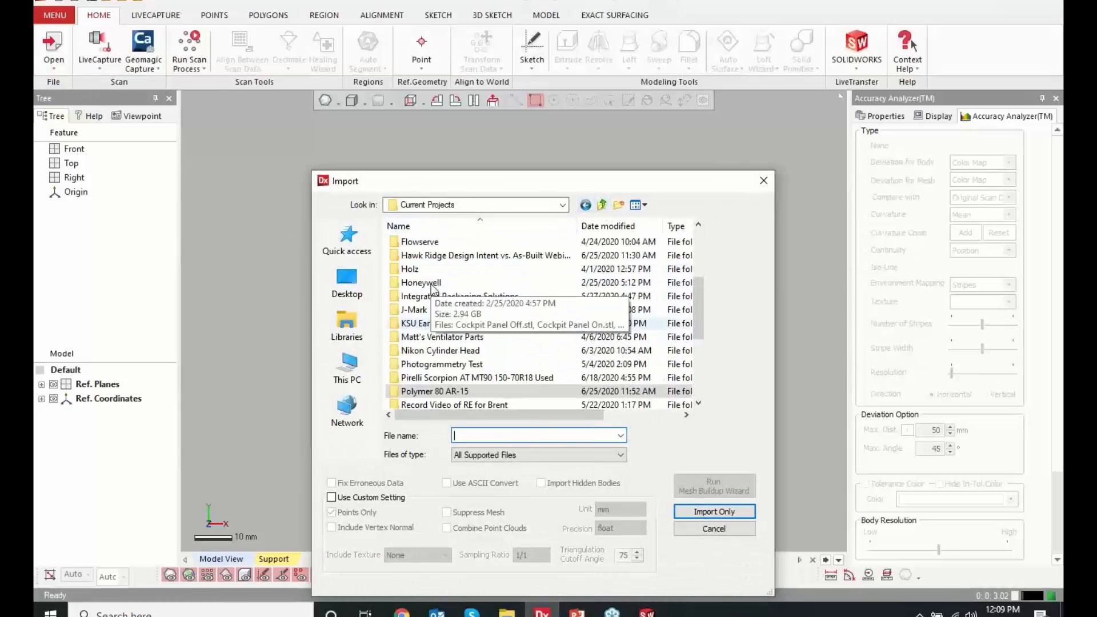
double_click(440, 258)
left_click(438, 270)
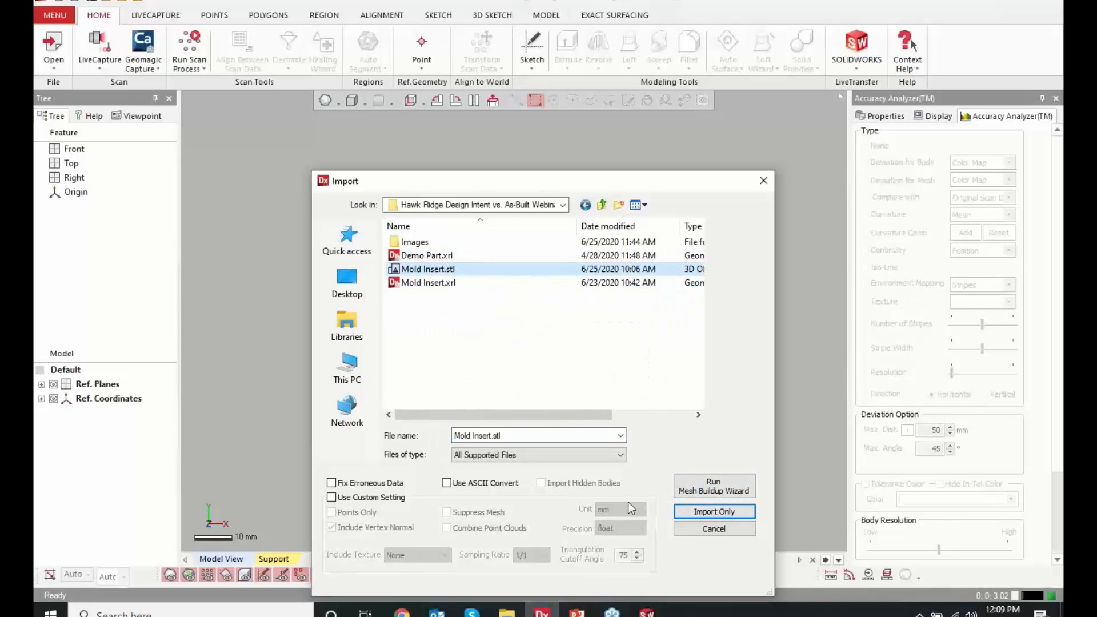
left_click(714, 512)
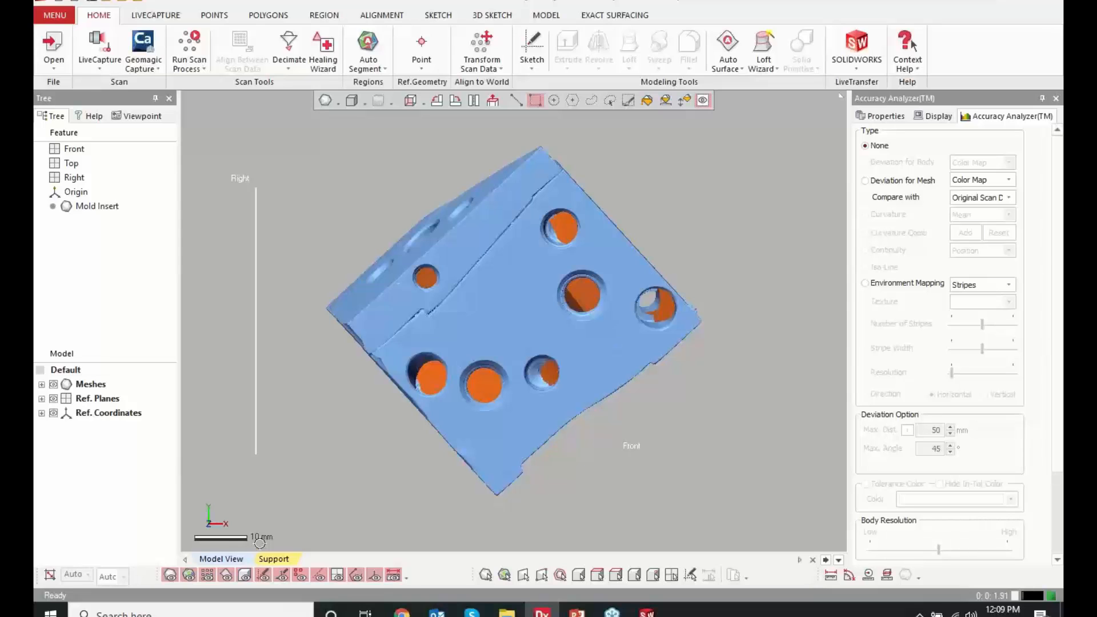
Expand the Mold Insert mesh in the model tree to show its point, face and size details
scroll(354, 394, "down", 1)
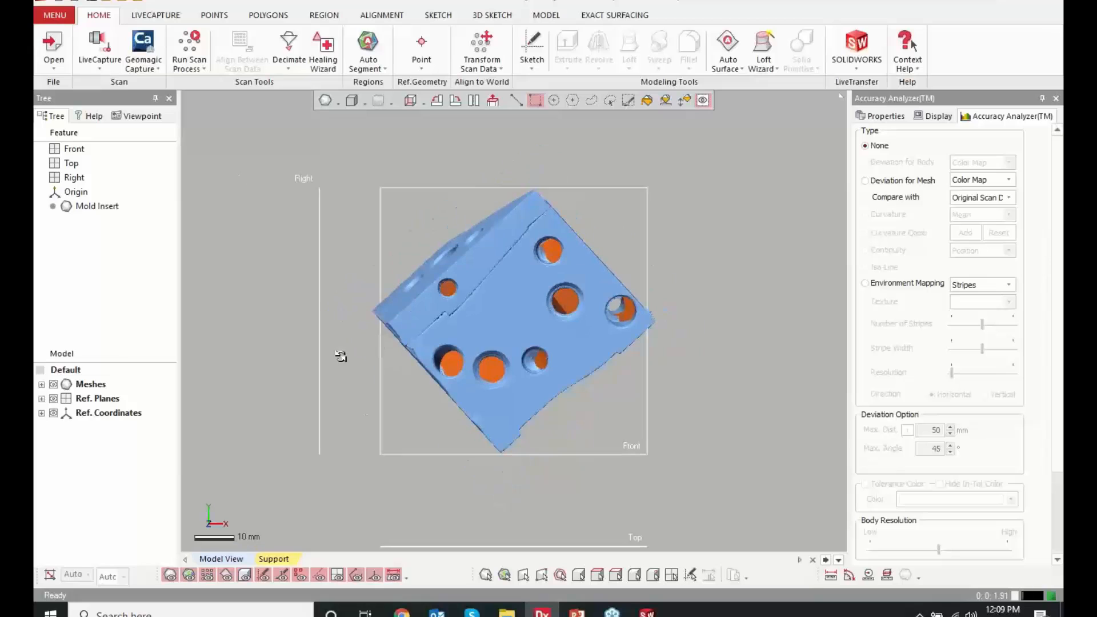
left_click(42, 384)
left_click(55, 398)
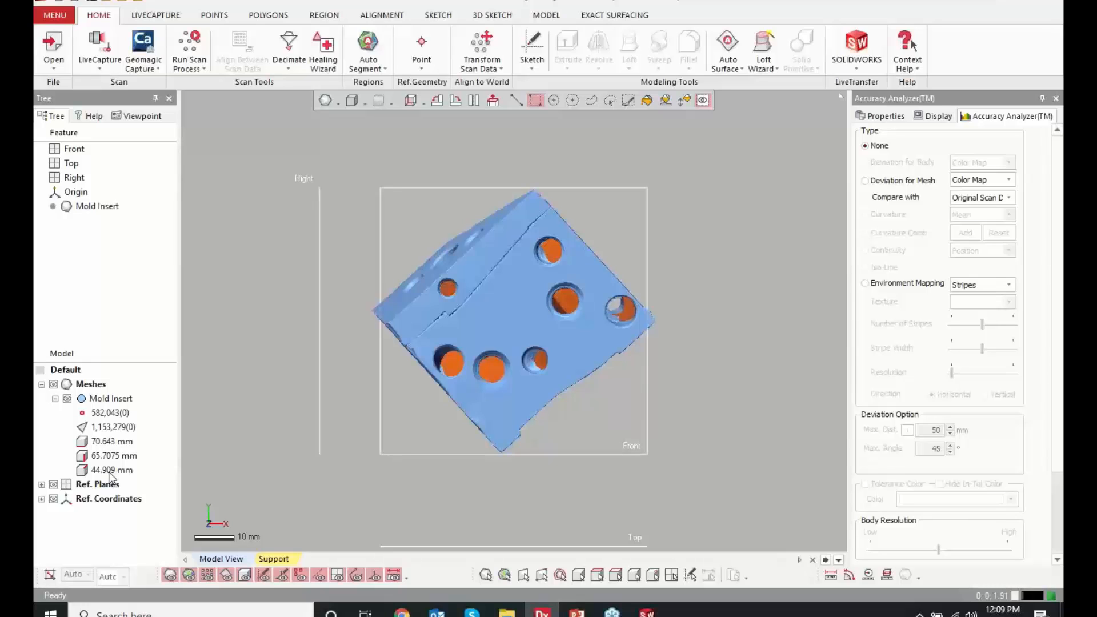
Examine the mesh from standard and oblique views to check its orientation against the reference planes
key("alt+2")
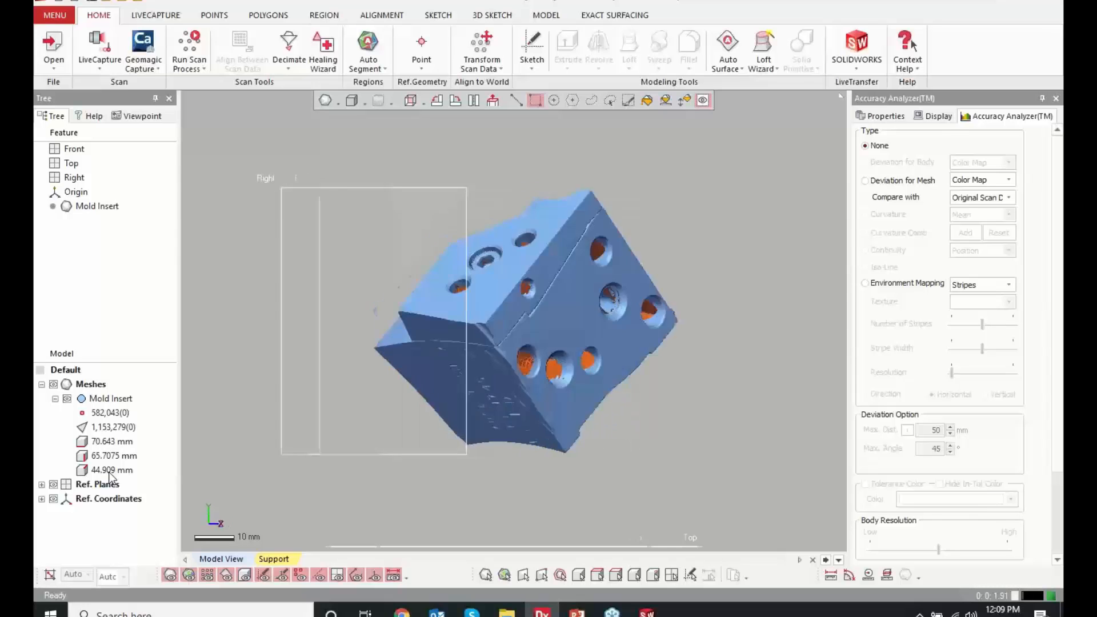
key("alt+3")
key("alt+1")
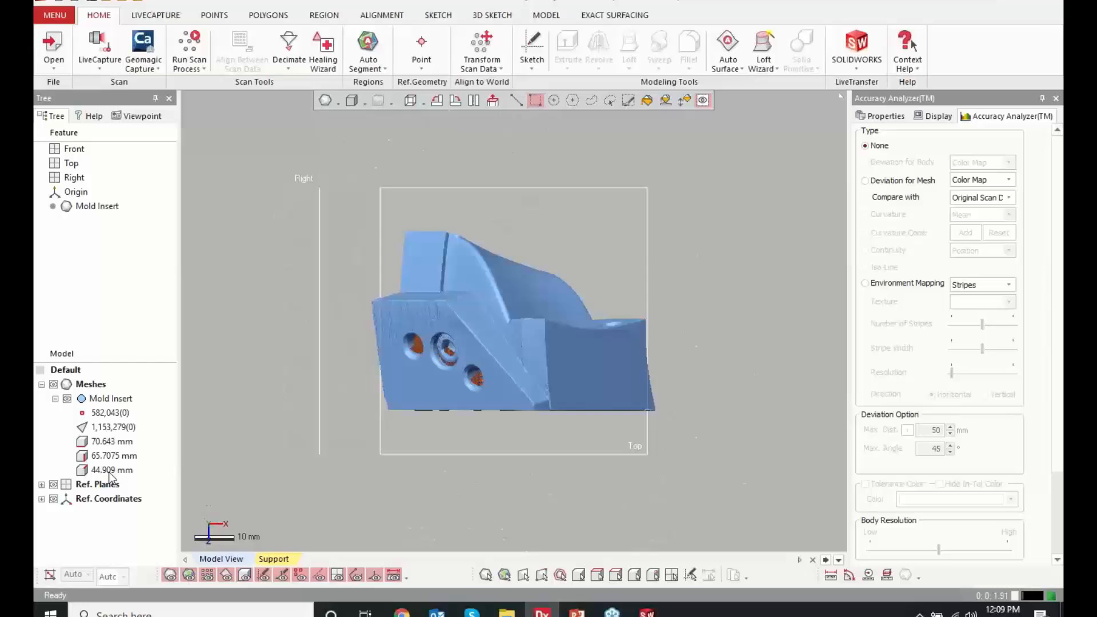
key("alt+6")
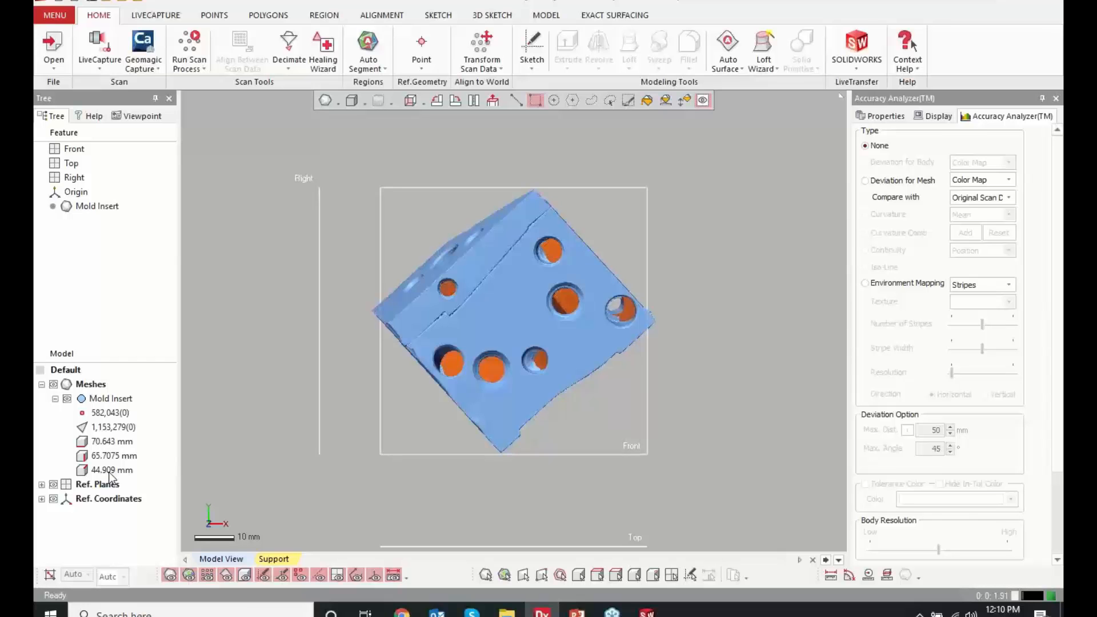
right_click_drag(394, 361, 391, 493)
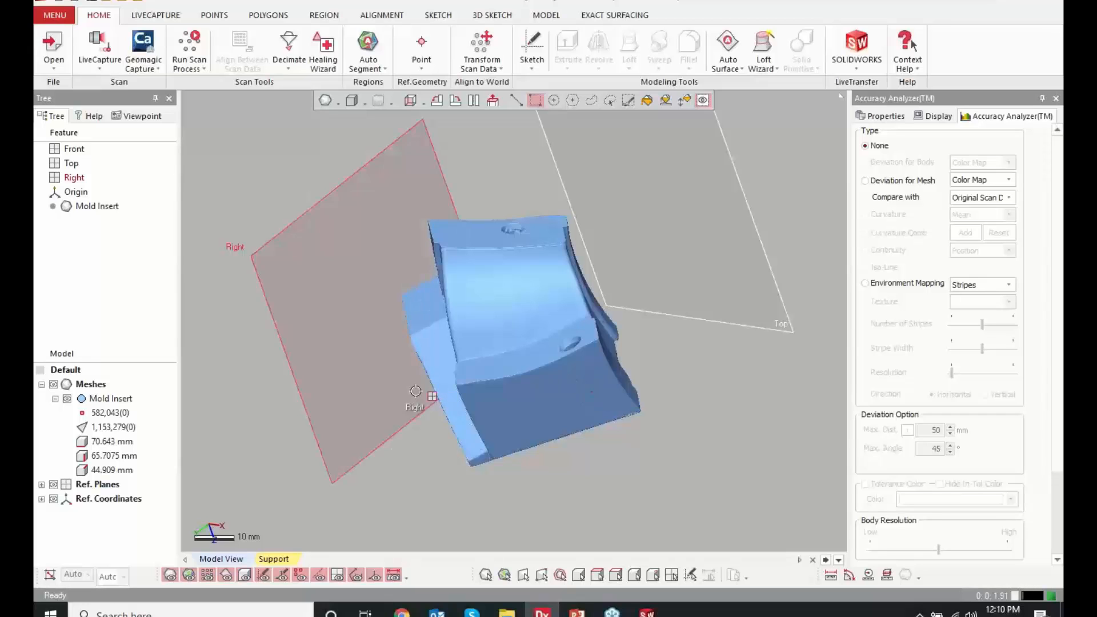
right_click_drag(366, 454, 604, 319)
scroll(572, 246, "up", 4)
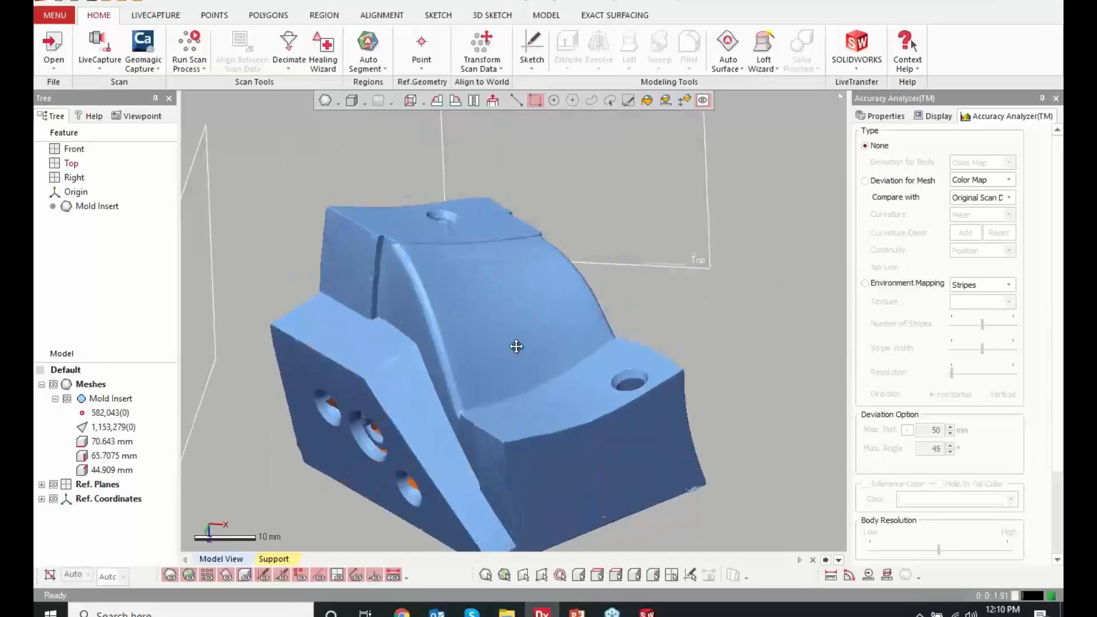
right_click_drag(516, 348, 510, 307, "ctrl")
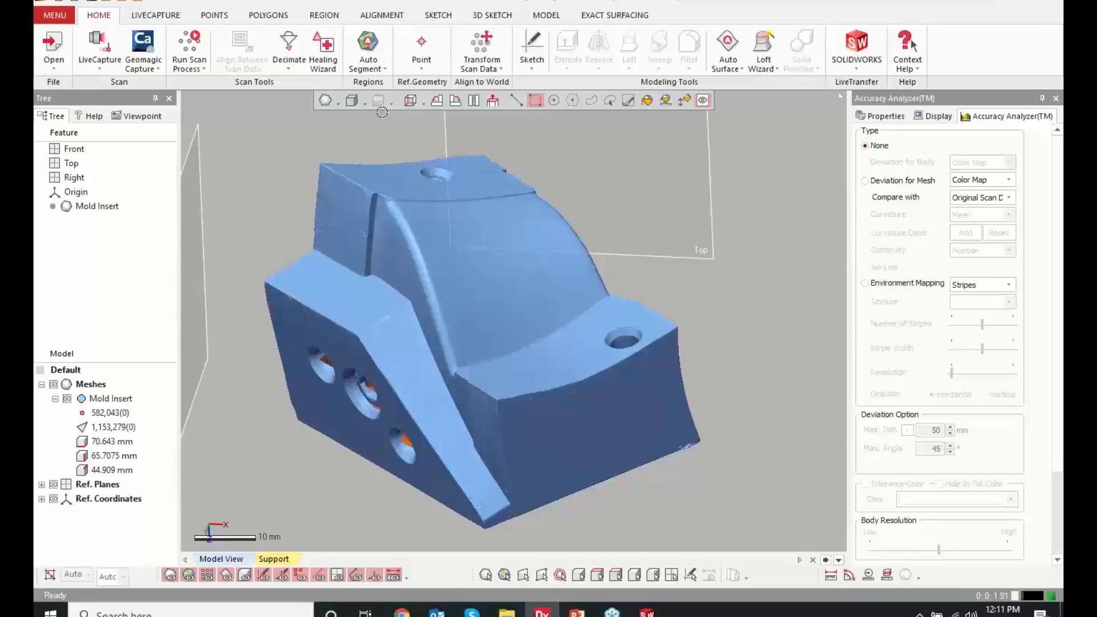
Auto-segment the Mold Insert mesh into regions with the sensitivity at 24
left_click(368, 68)
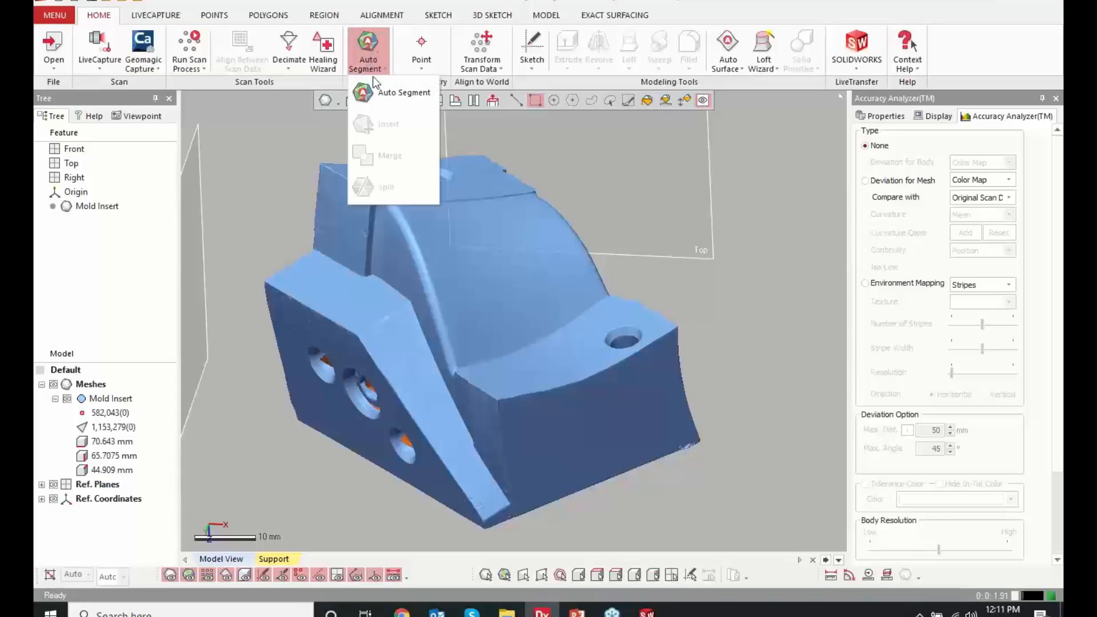
left_click(394, 94)
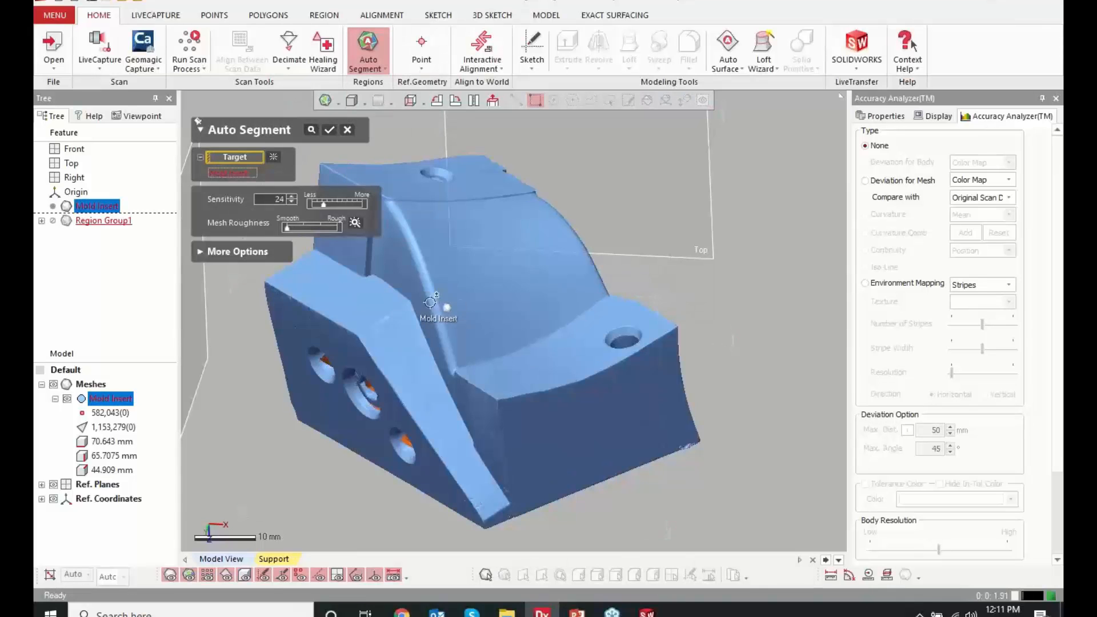
middle_click_drag(428, 298, 518, 311)
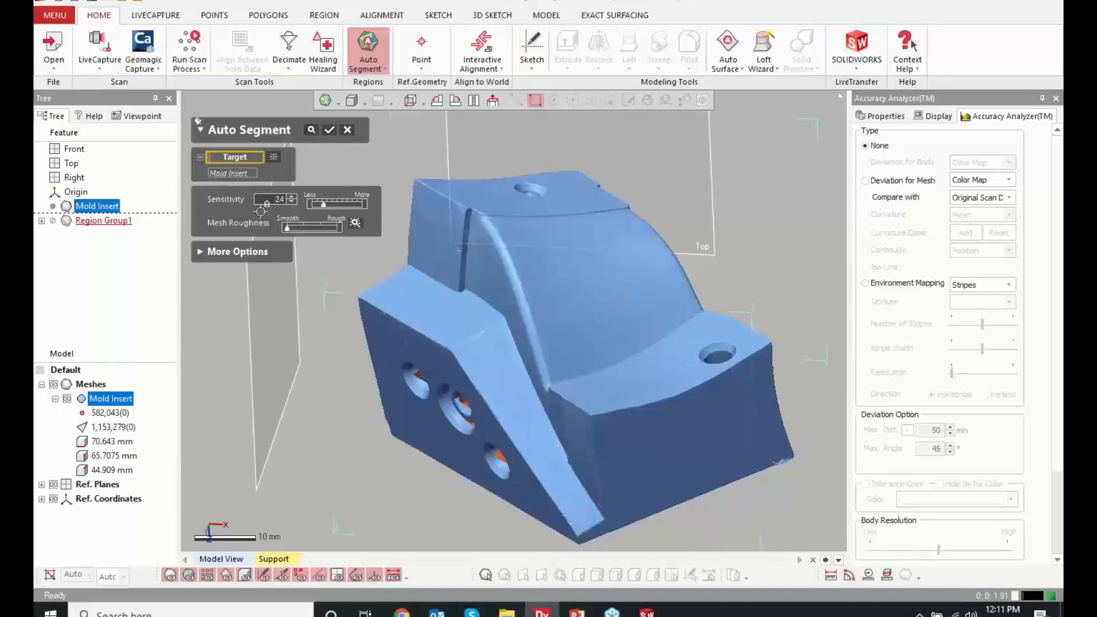
left_click(330, 133)
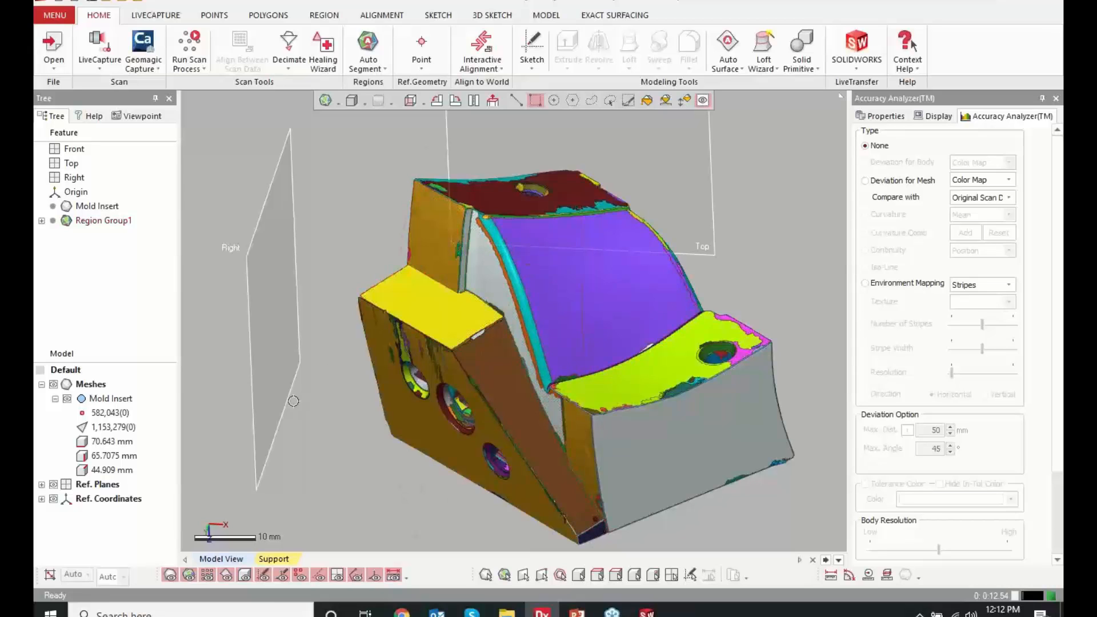
Hide the regions and examine the bare mesh closely for hole, thread and surface details on several faces
right_click_drag(363, 452, 485, 384)
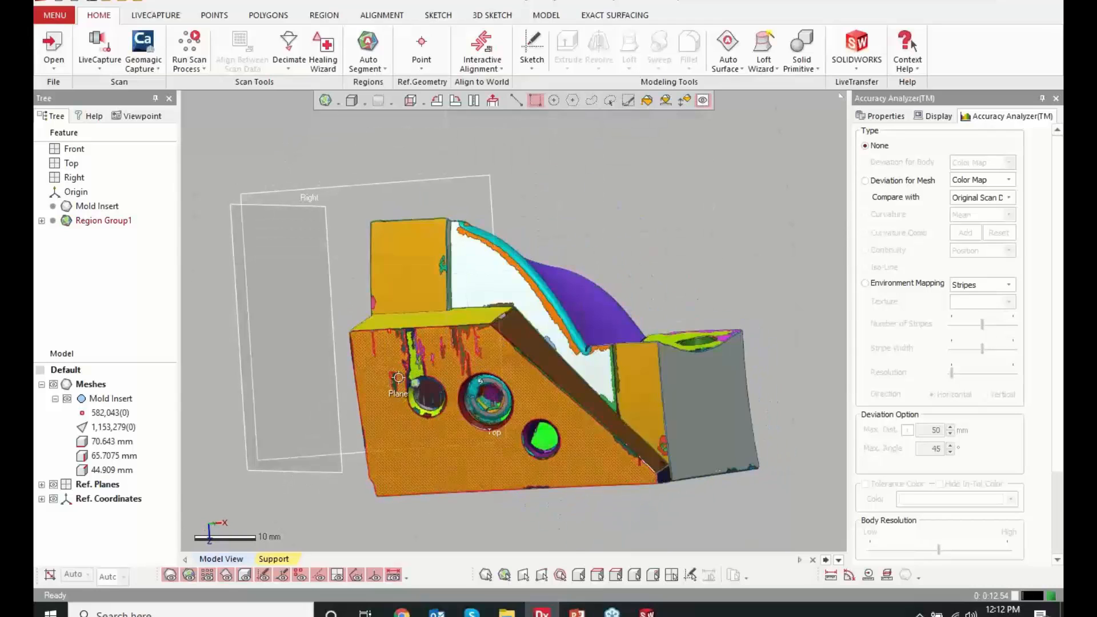
left_click(190, 574)
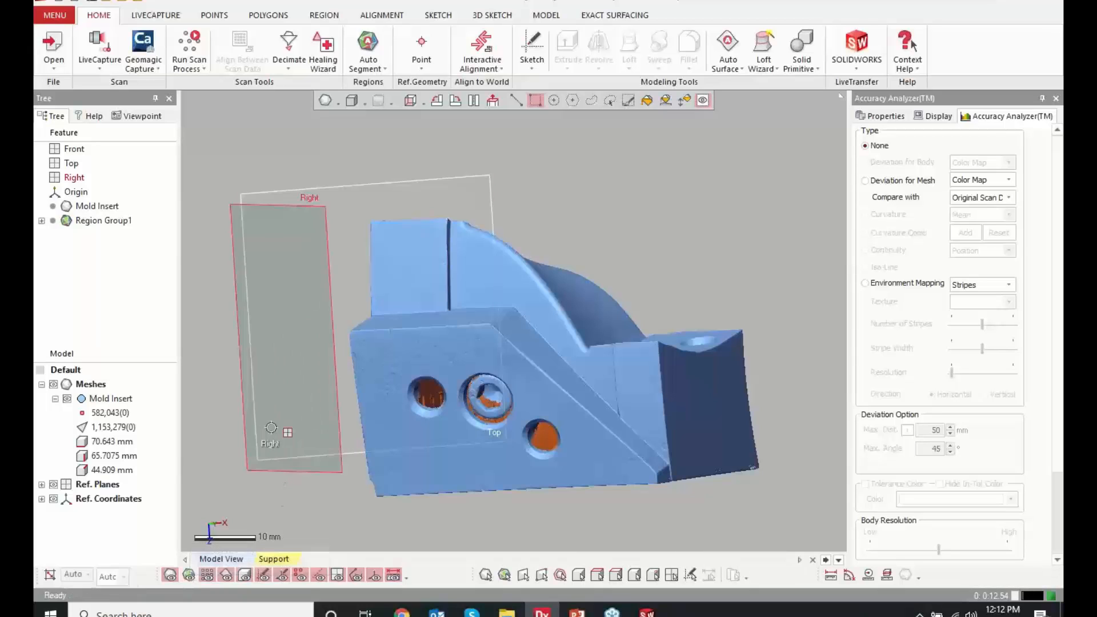
scroll(398, 395, "up", 5)
right_click_drag(398, 395, 509, 249)
scroll(509, 249, "up", 10)
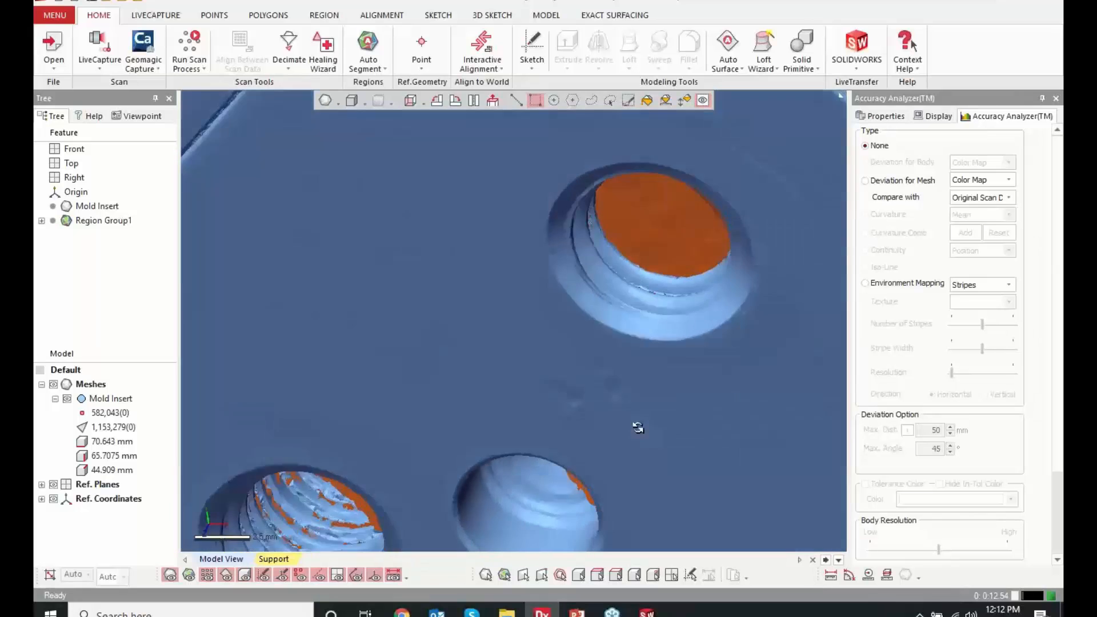
right_click_drag(637, 427, 580, 385)
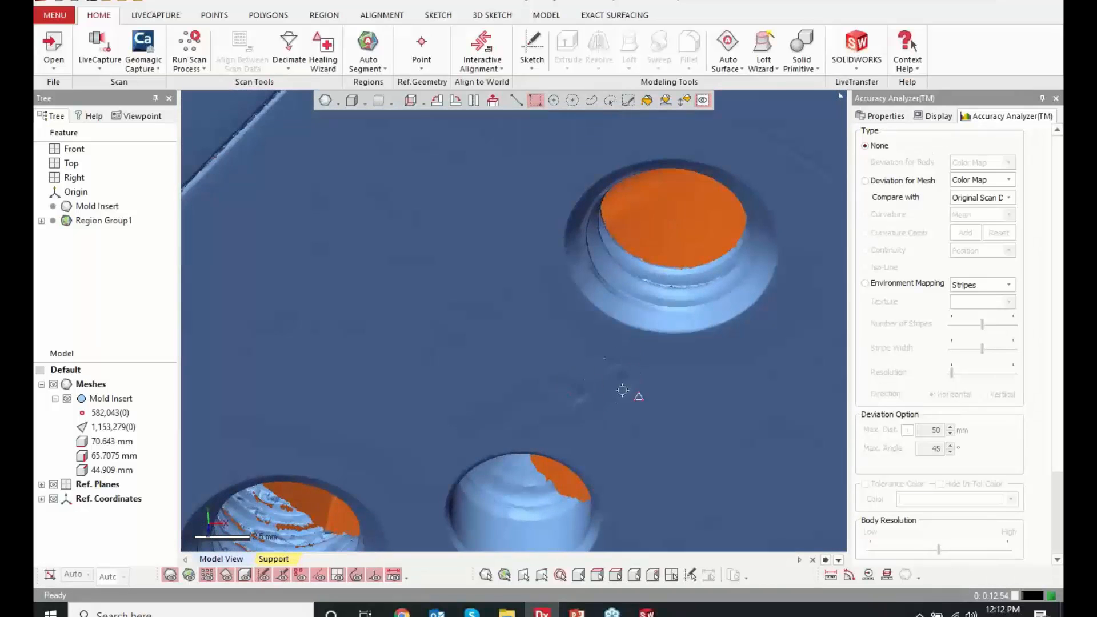
scroll(639, 425, "down", 5)
right_click_drag(643, 426, 322, 361)
scroll(805, 389, "up", 5)
scroll(322, 361, "down", 4)
right_click_drag(325, 315, 399, 336)
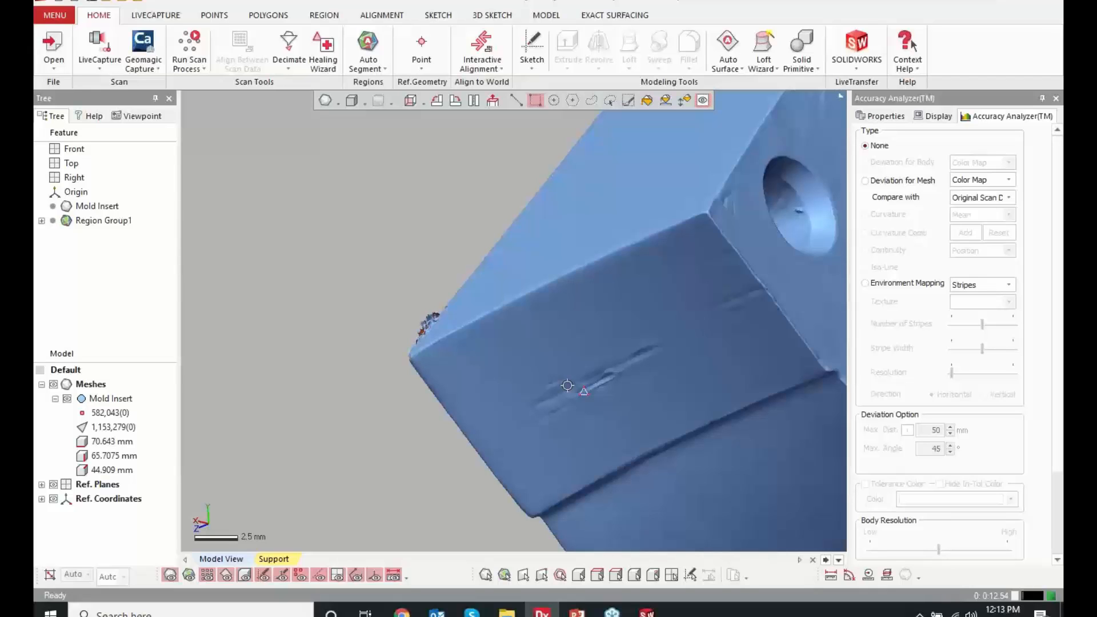
Show the regions again and review the color-coded segmentation around the whole part
left_click(189, 575)
scroll(262, 297, "down", 6)
scroll(386, 350, "down", 3)
right_click_drag(386, 350, 517, 362)
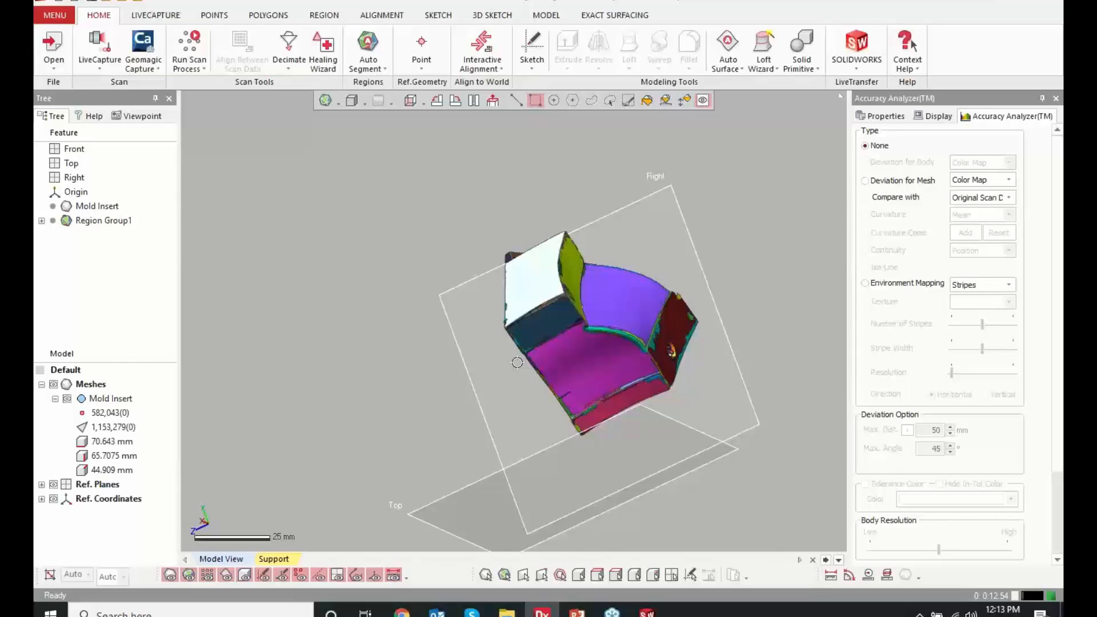
right_click_drag(364, 233, 624, 248)
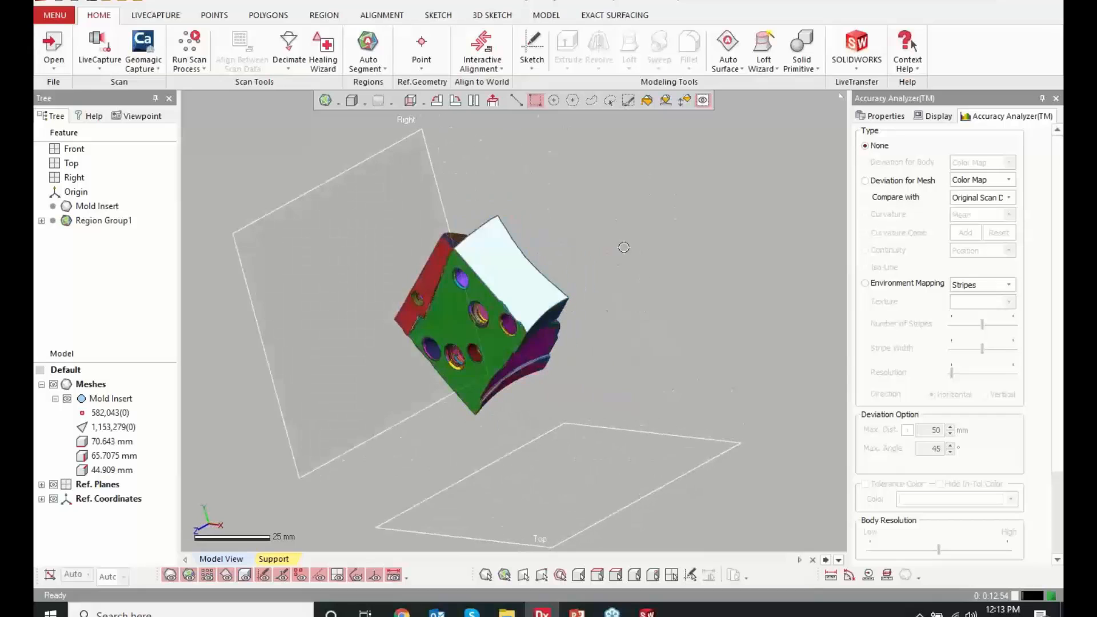
left_click(381, 15)
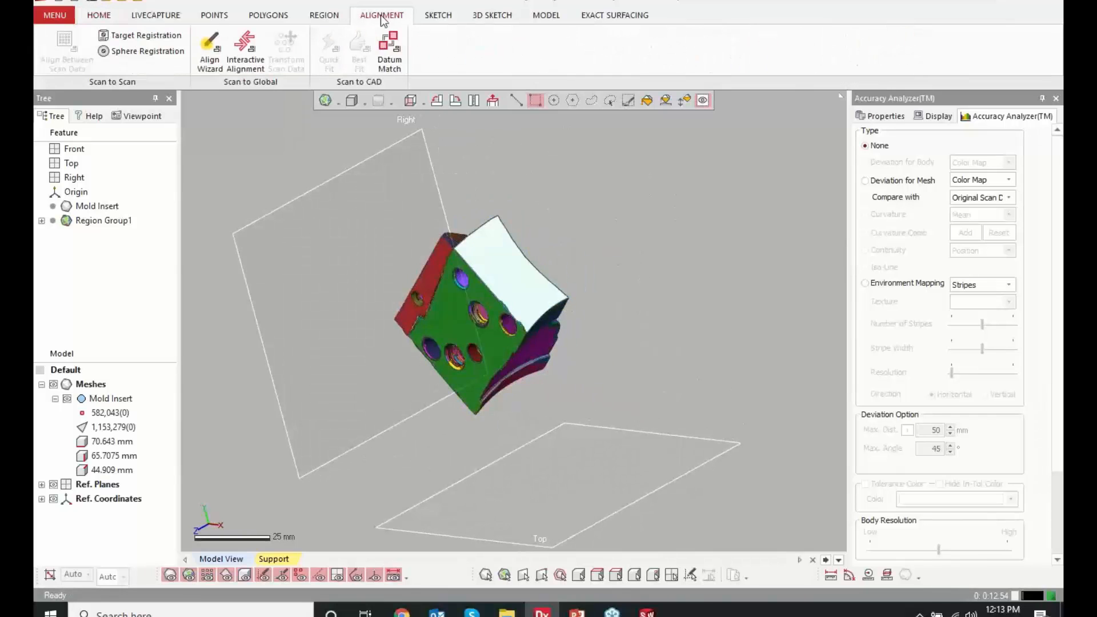
left_click(210, 50)
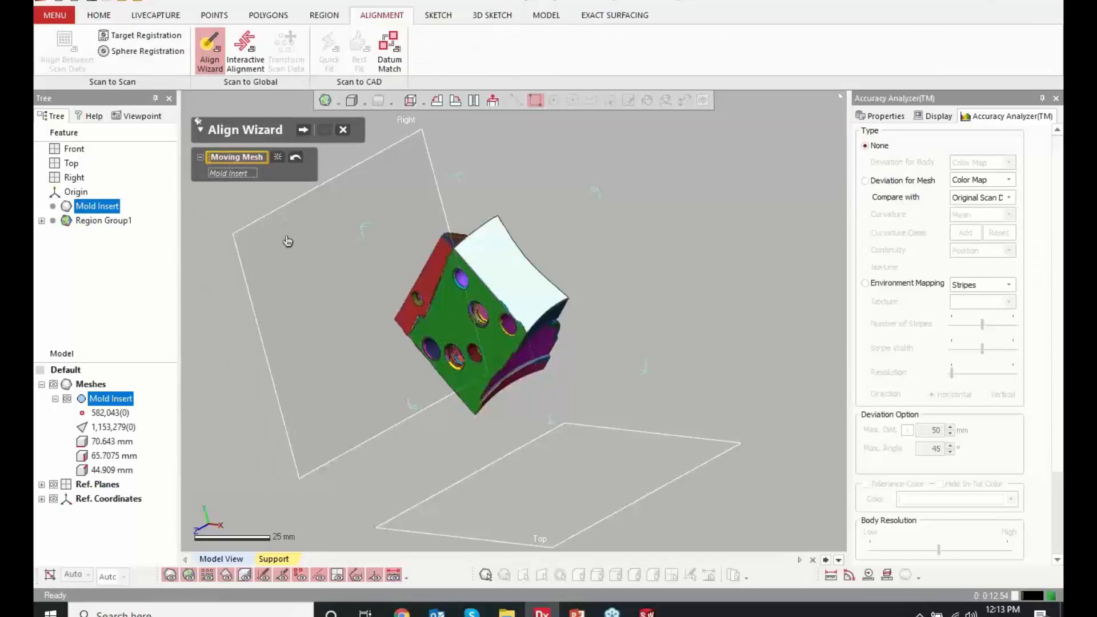
mouse_move(450, 260)
right_mouse_down()
mouse_move(558, 280)
mouse_move(484, 399)
mouse_move(470, 379)
mouse_move(487, 362)
mouse_move(326, 343)
mouse_move(314, 359)
mouse_move(734, 446)
mouse_move(678, 355)
mouse_move(565, 337)
mouse_move(477, 294)
mouse_move(463, 354)
mouse_move(570, 345)
mouse_move(577, 357)
right_mouse_up()
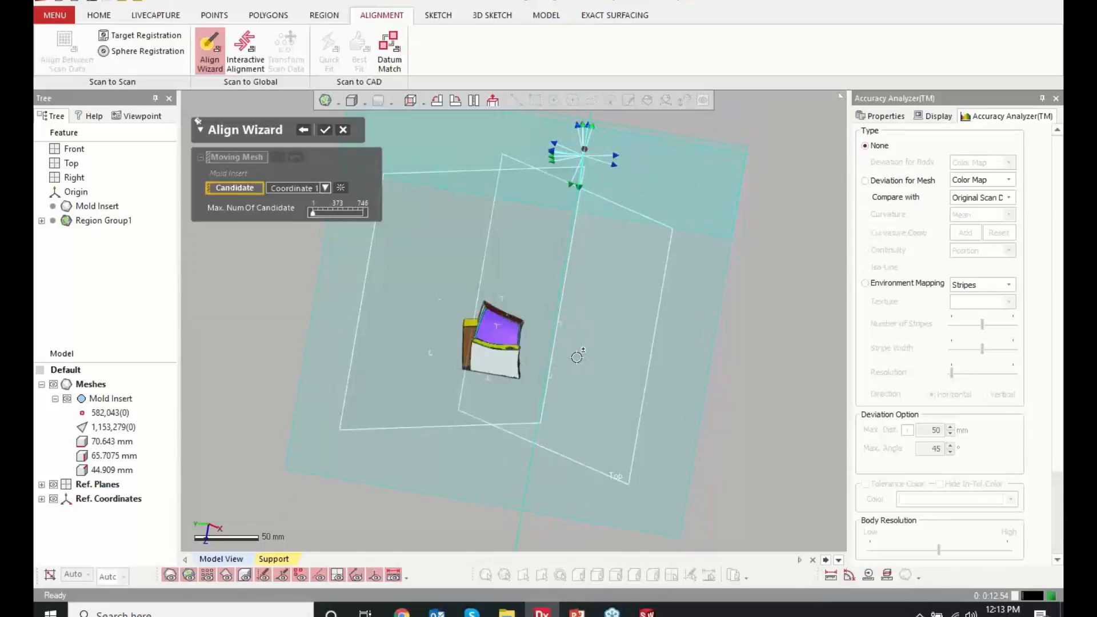
right_click_drag(576, 357, 693, 321)
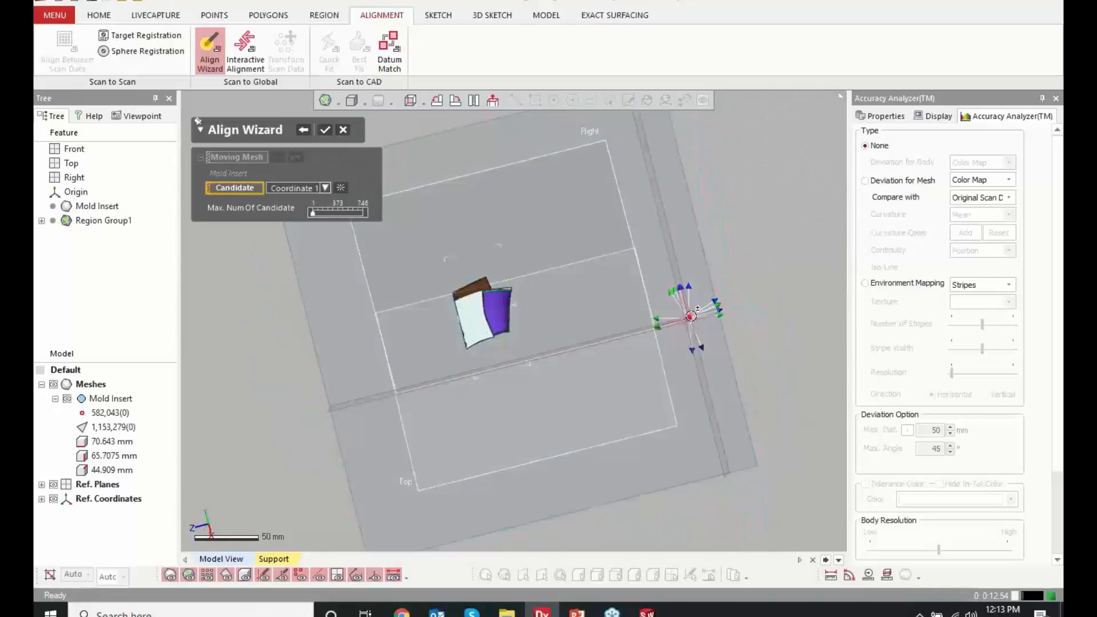
right_click_drag(523, 301, 520, 310)
scroll(518, 312, "up", 4)
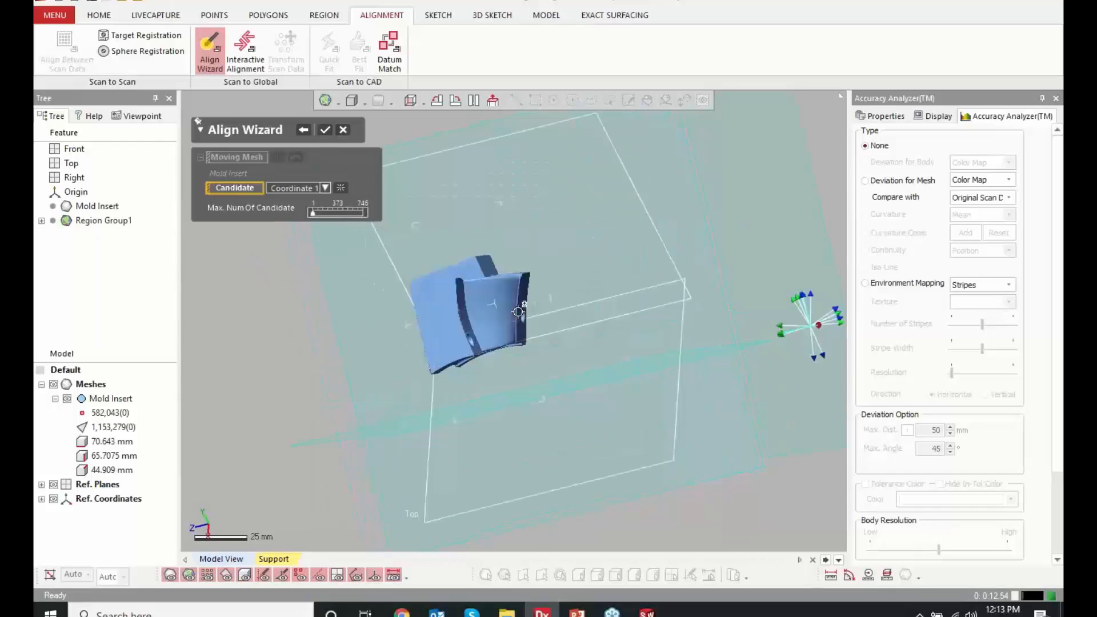
scroll(517, 311, "up", 3)
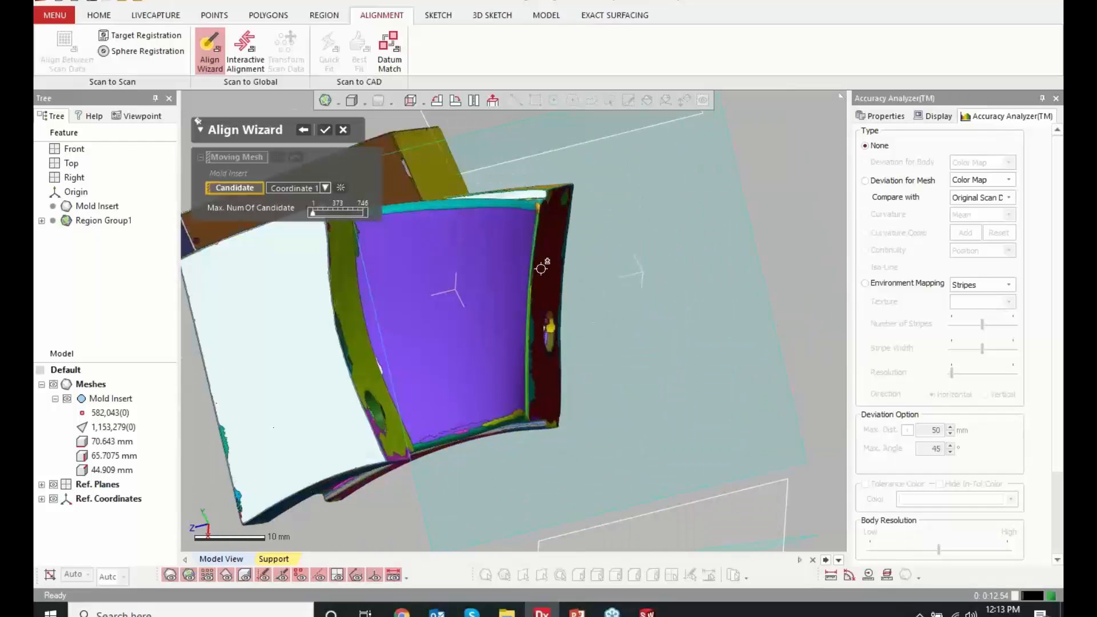
mouse_move(558, 274)
right_mouse_down()
mouse_move(561, 342)
mouse_move(590, 328)
mouse_move(467, 348)
right_mouse_up()
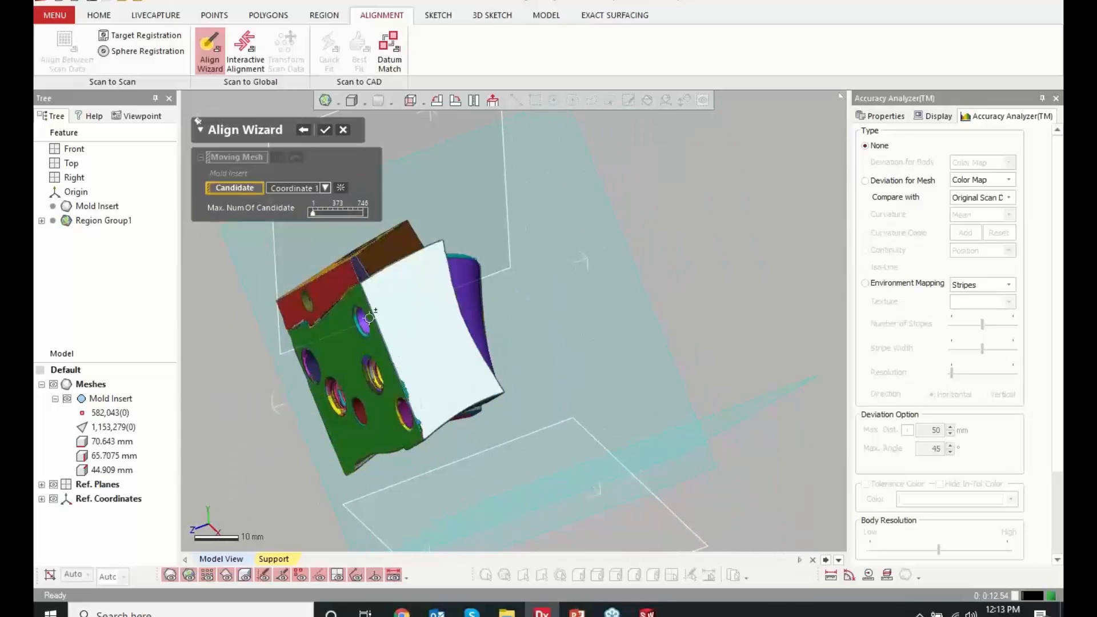
mouse_move(362, 366)
right_mouse_down()
mouse_move(331, 421)
mouse_move(321, 482)
mouse_move(446, 448)
mouse_move(370, 474)
right_mouse_up()
mouse_move(439, 305)
right_mouse_down()
mouse_move(328, 333)
mouse_move(310, 380)
right_mouse_up()
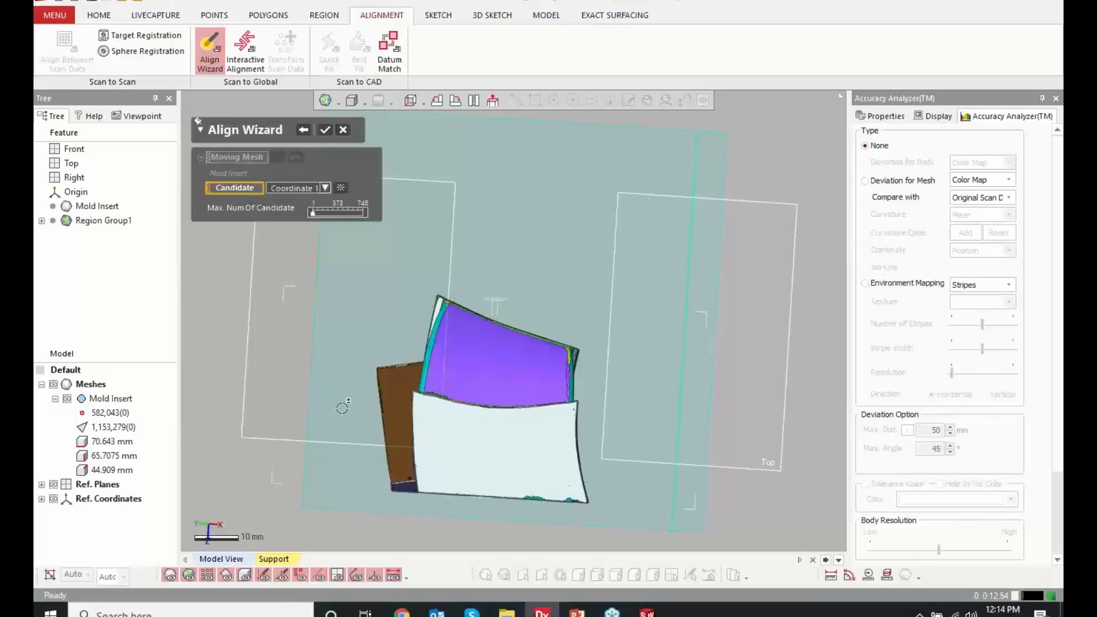
left_click(345, 132)
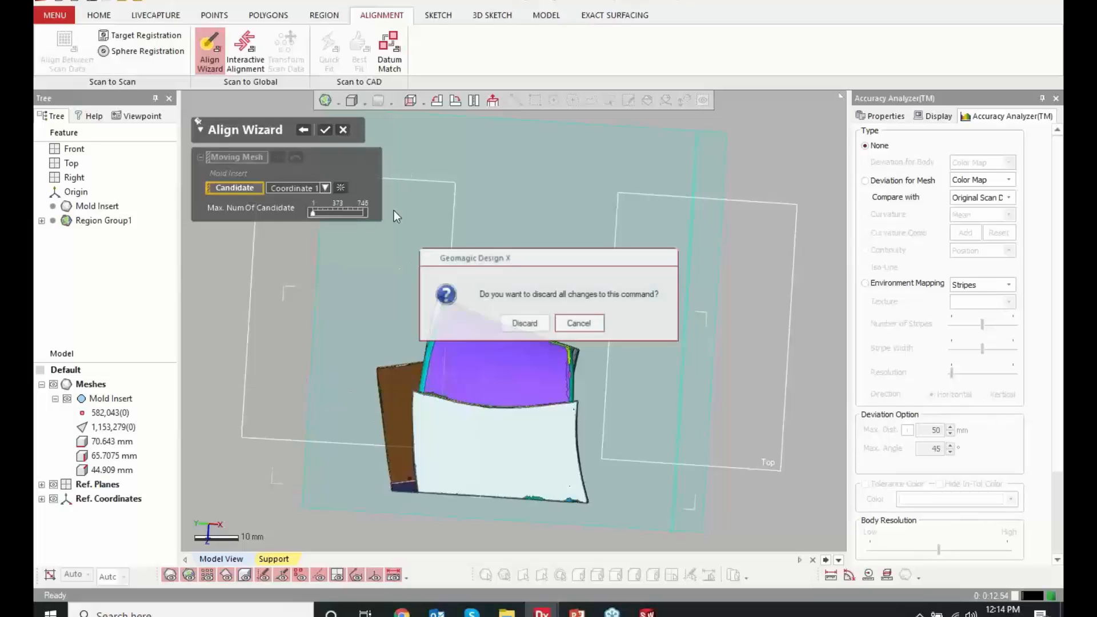
left_click(494, 321)
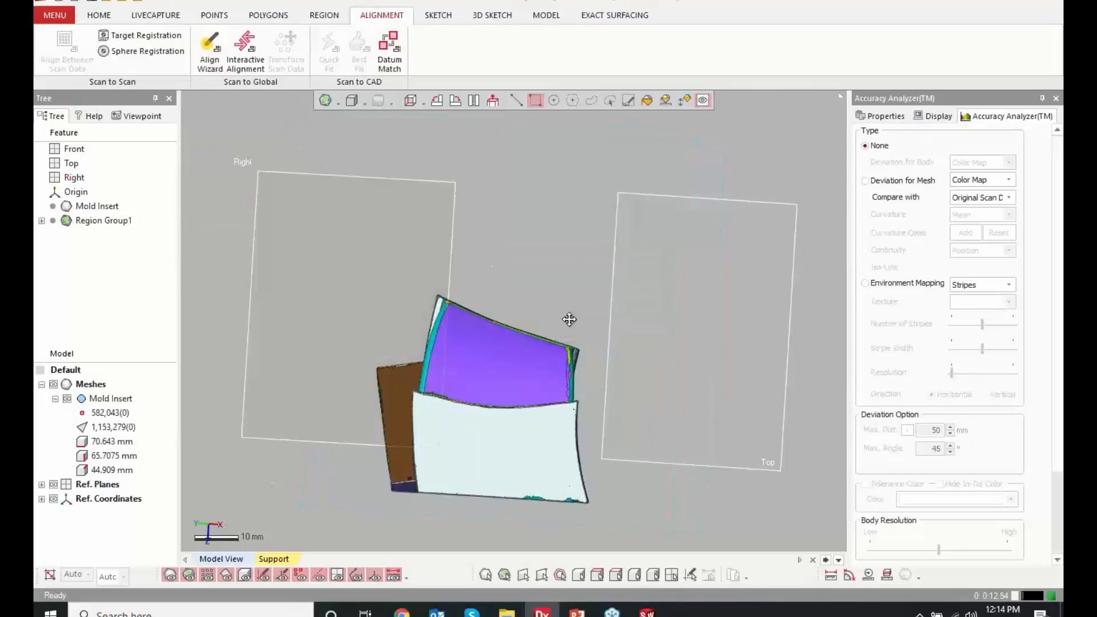
right_click_drag(568, 318, 602, 247)
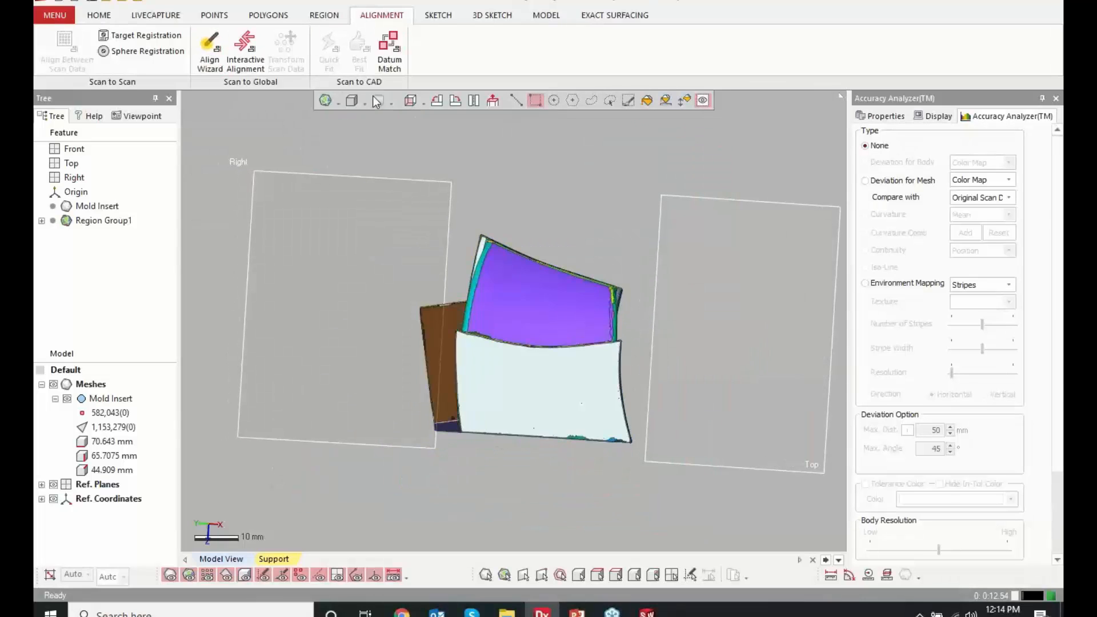
Start an interactive 3-2-1 alignment of the Mold Insert mesh, using the flat face with the large holes as the plane
left_click(251, 66)
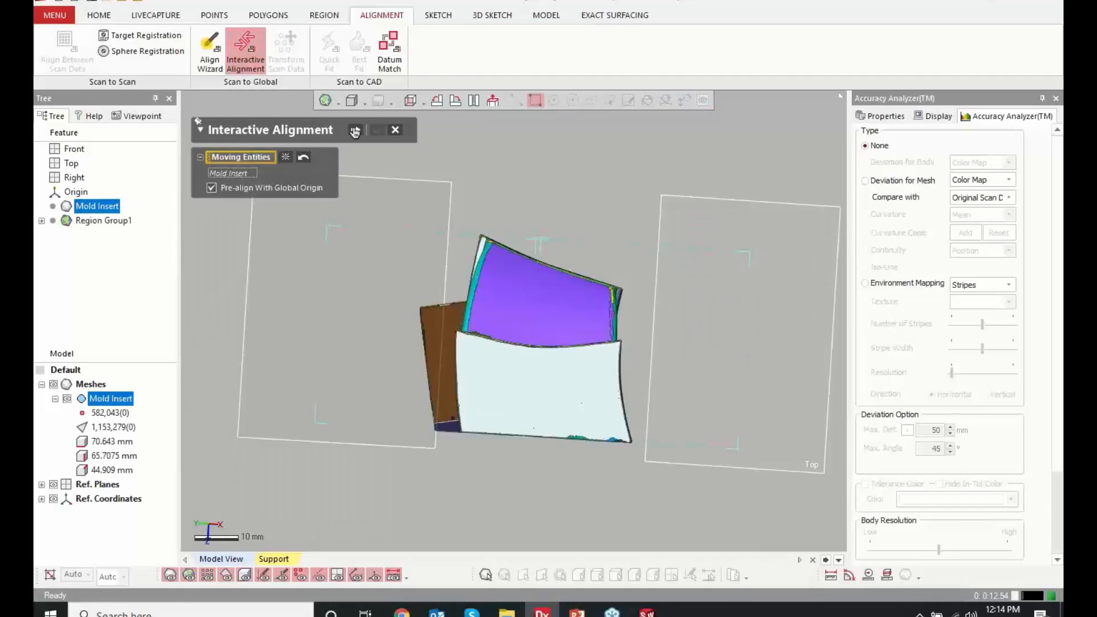
left_click(355, 131)
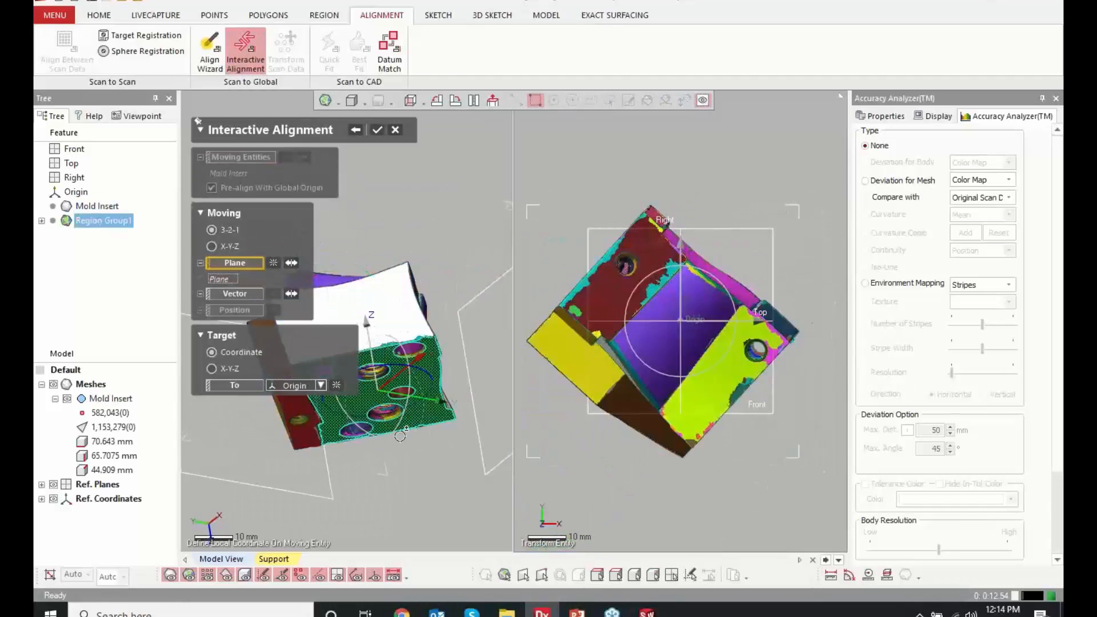
right_click_drag(422, 254, 498, 379)
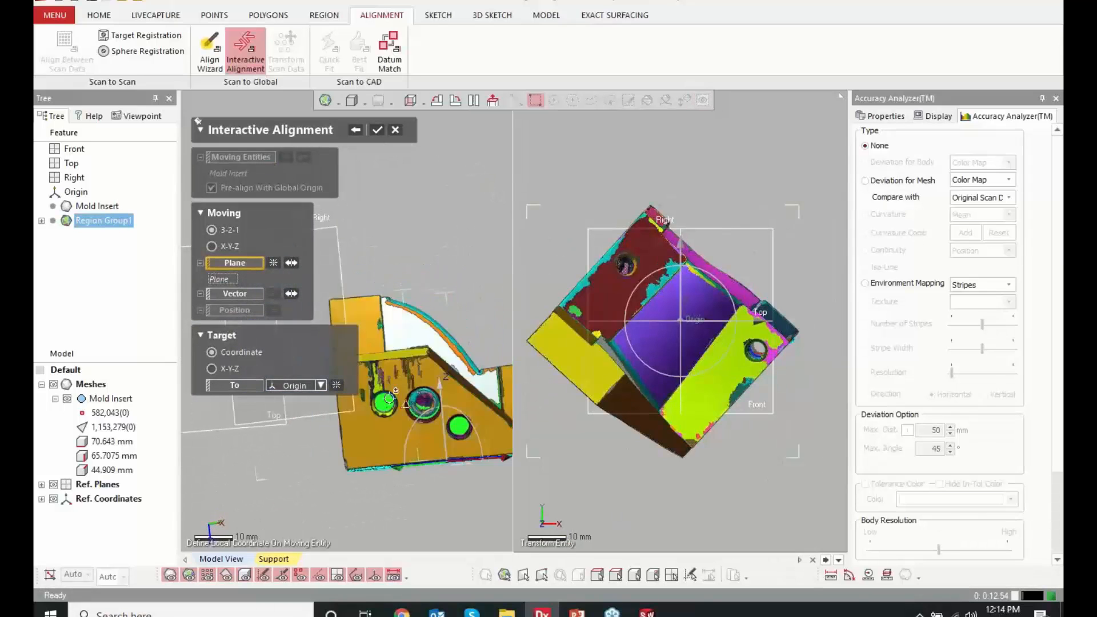
right_click_drag(400, 393, 439, 384)
right_click_drag(448, 471, 431, 465)
Set the flat engraved side face as the alignment vector and apply the alignment to the global origin
left_click(245, 292)
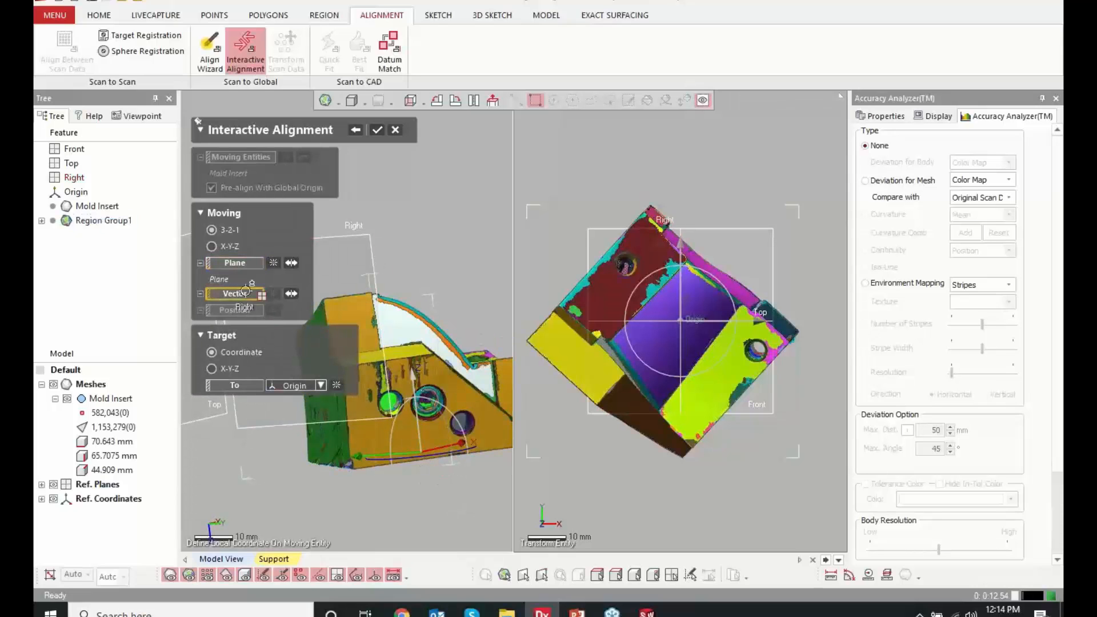
left_click(323, 441)
right_click_drag(424, 375, 452, 354)
right_click_drag(357, 364, 485, 389)
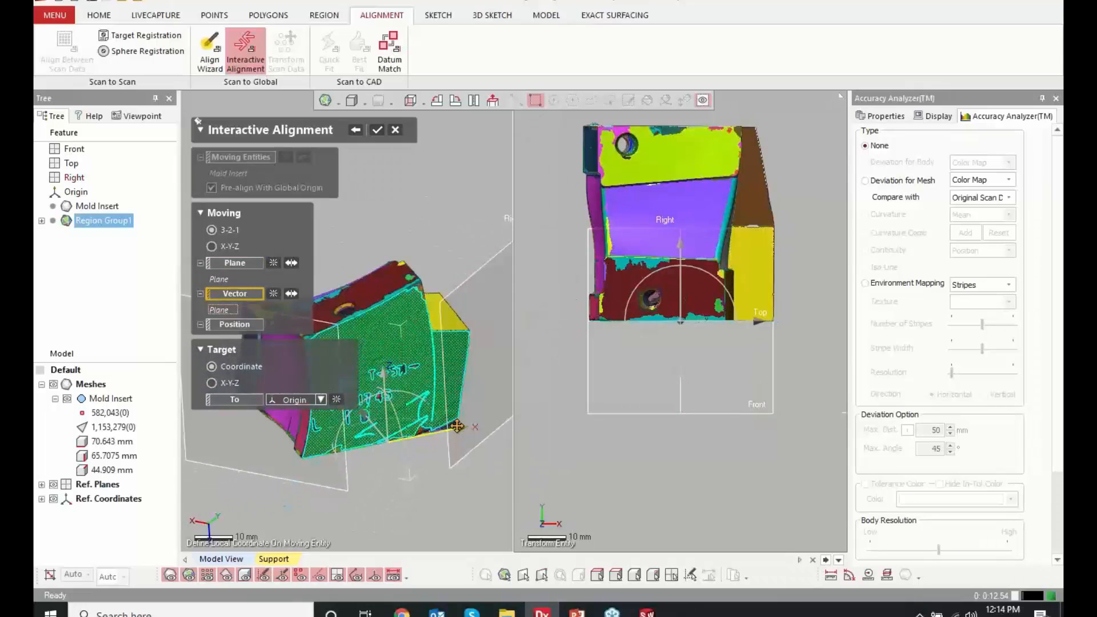
mouse_move(458, 427)
left_mouse_down()
mouse_move(371, 444)
mouse_move(516, 421)
mouse_move(449, 429)
left_mouse_up()
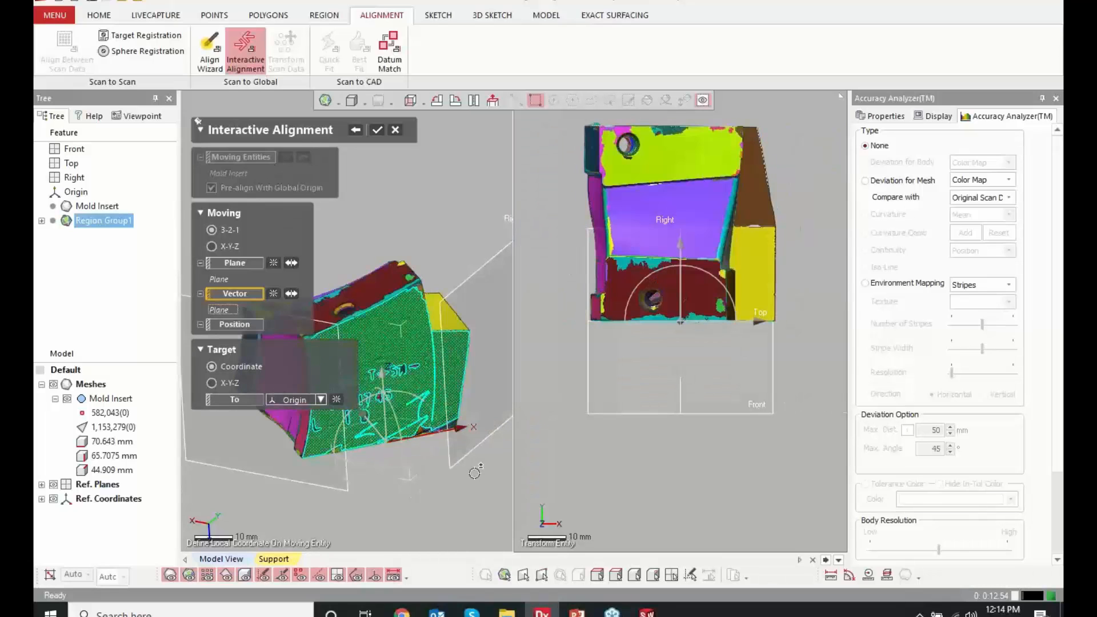
right_click_drag(473, 473, 414, 457)
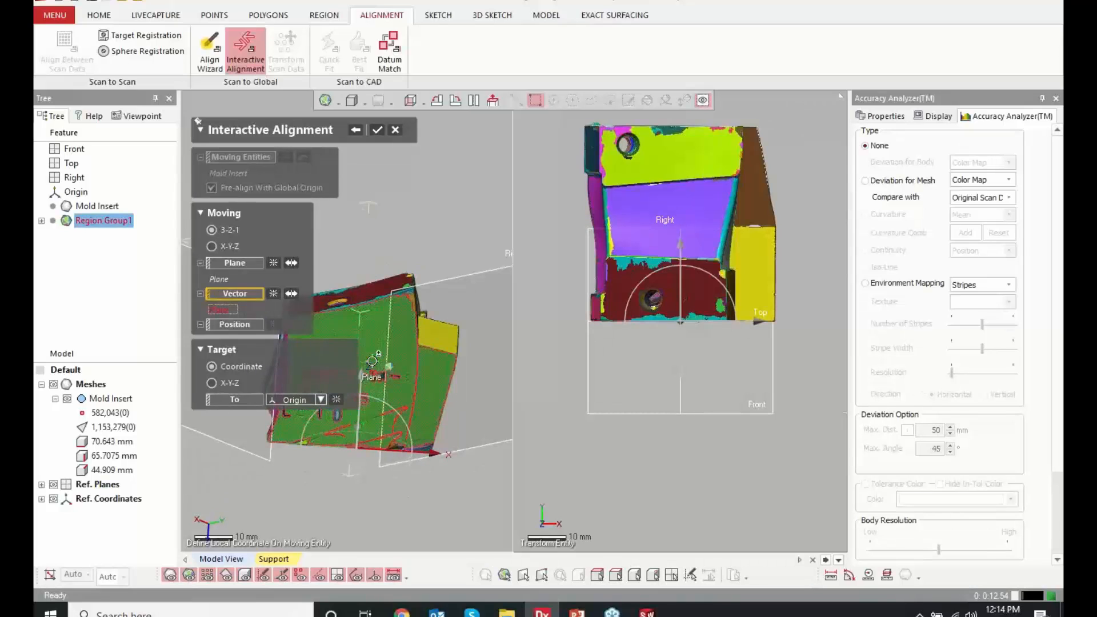
left_click(375, 132)
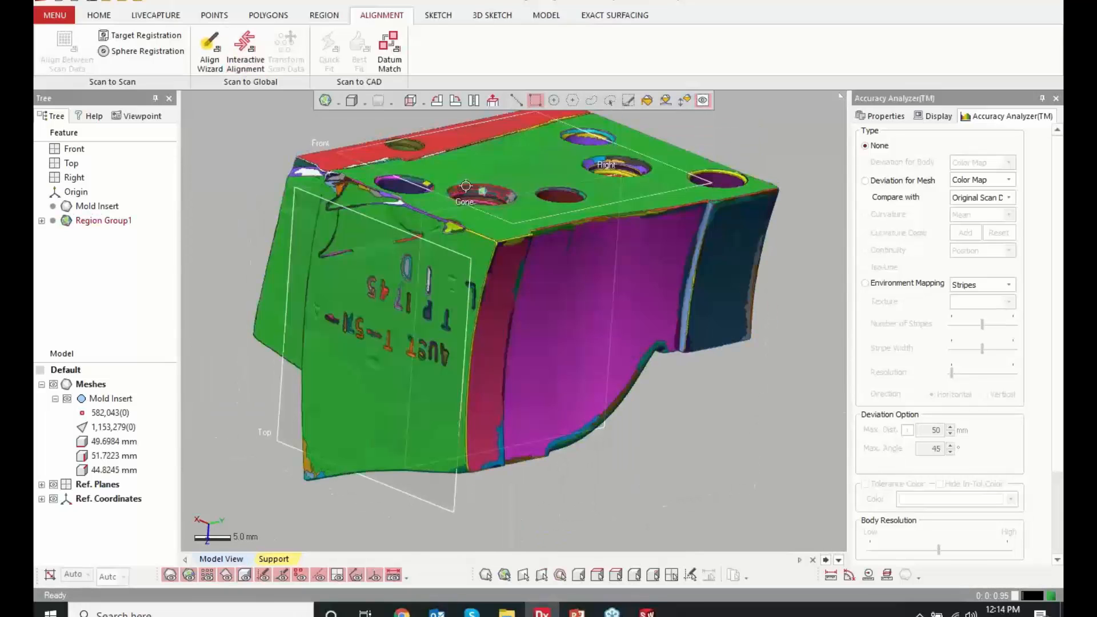
Check the aligned mesh against the reference planes from all six standard views and an oblique view
key("alt+1")
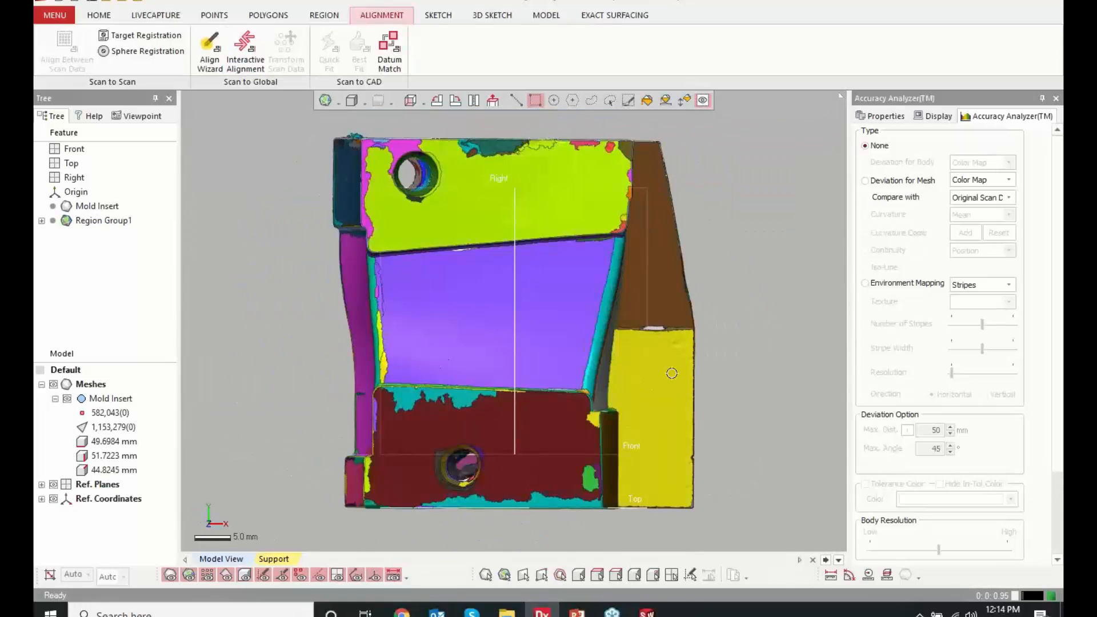
key("alt+2")
key("alt+3")
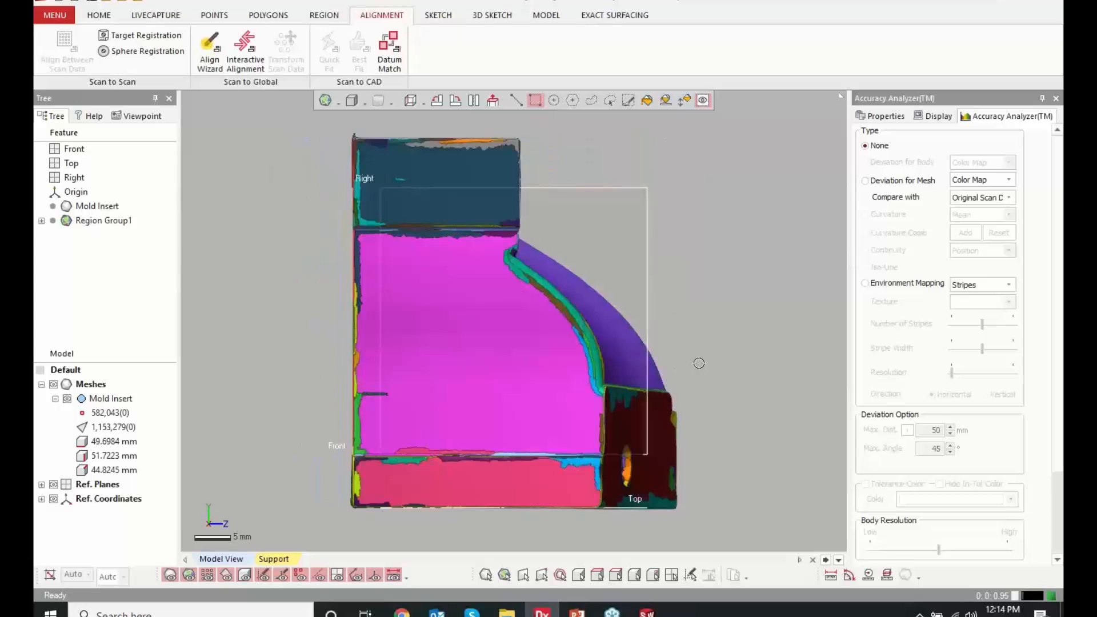
key("alt+4")
key("alt+5")
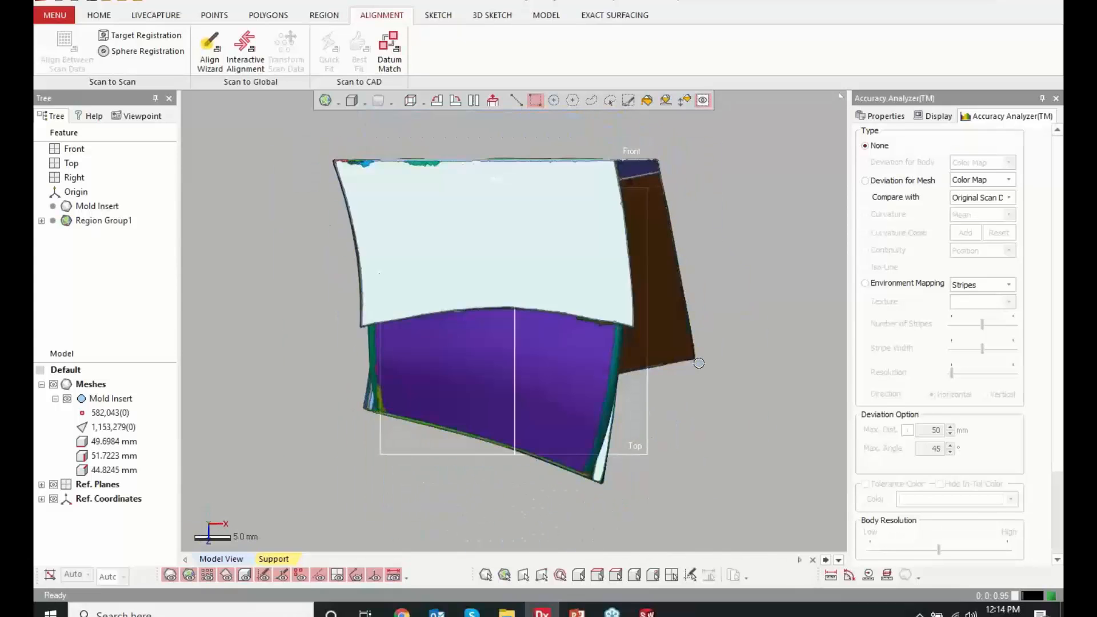
key("alt+6")
scroll(738, 374, "down", 3)
right_click_drag(758, 378, 426, 333)
right_click_drag(684, 404, 642, 401)
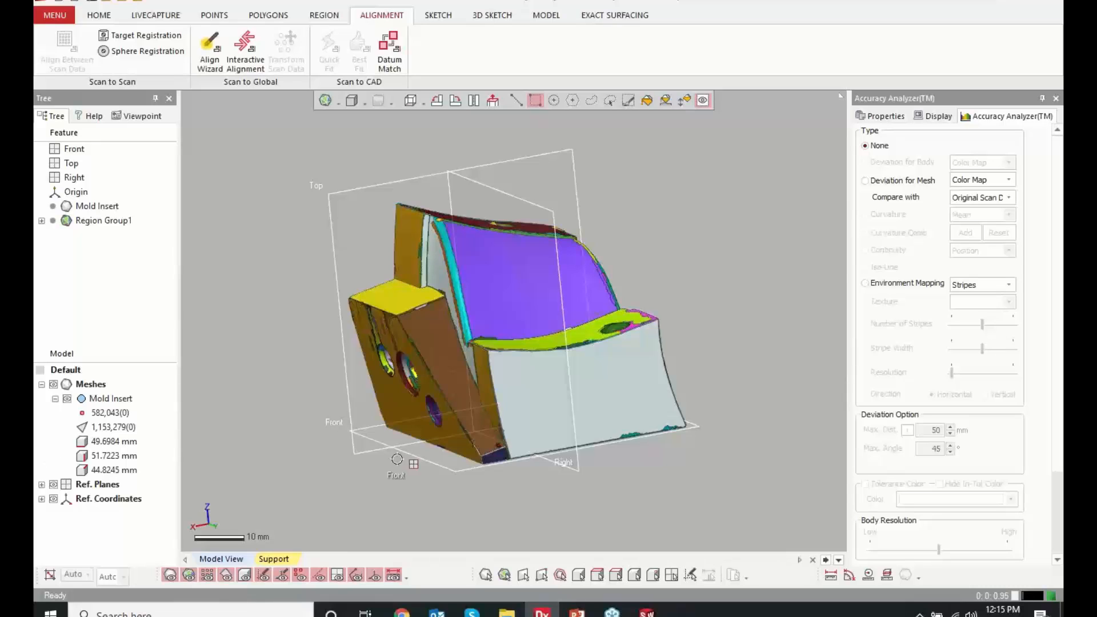
Select the small bottom corner face, the sloped face and the flat upper face of the side block, plus the engraved side face
left_click(496, 456)
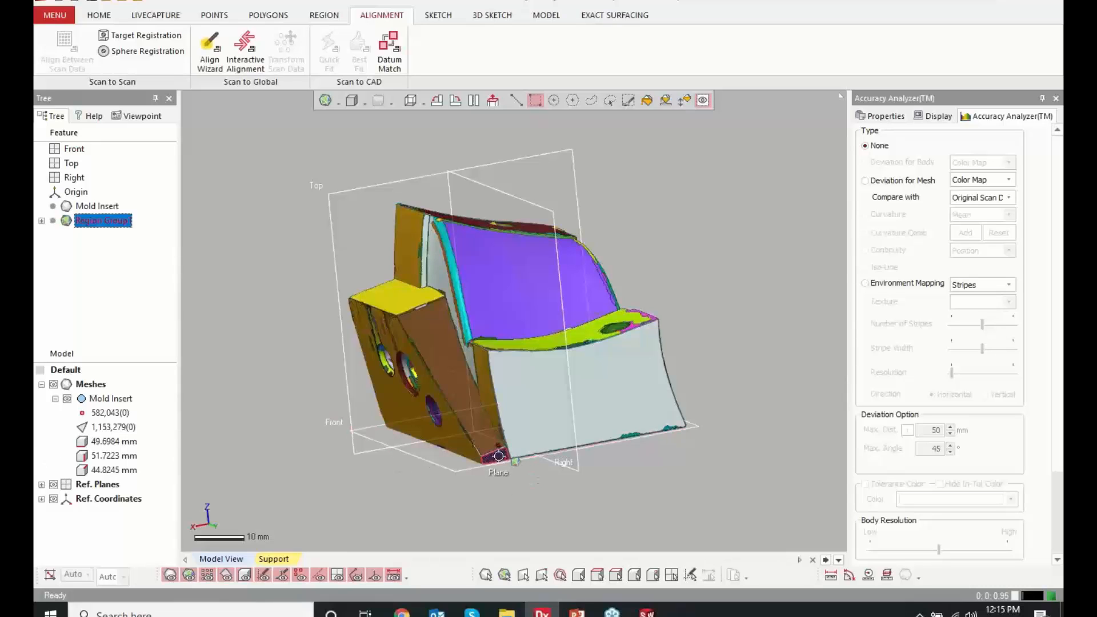
left_click(471, 411, "shift")
left_click(394, 301, "shift")
right_click_drag(350, 390, 600, 348)
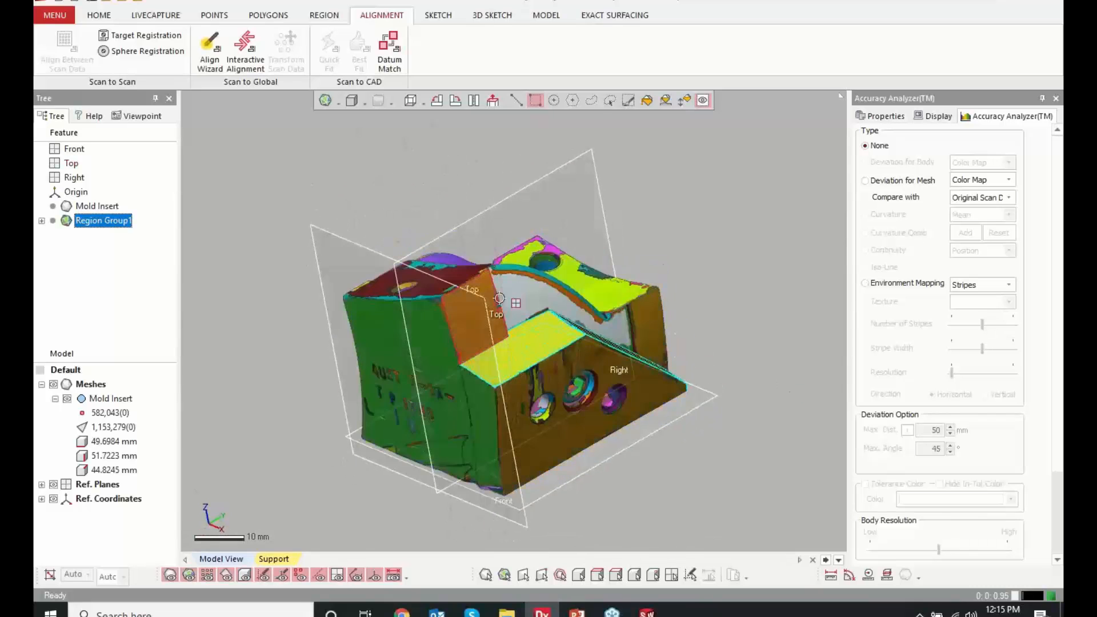
left_click(420, 395, "shift")
right_click_drag(492, 402, 399, 371)
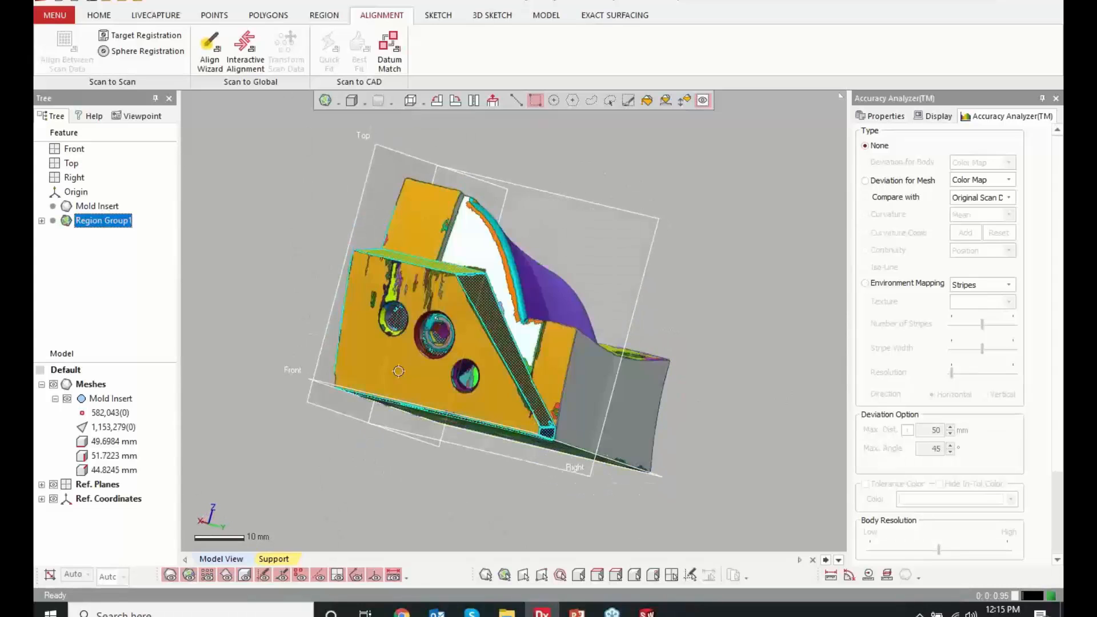
Hide the mesh to examine the selected regions against the reference planes, and show the mesh again
left_click(53, 384)
right_click_drag(313, 362, 406, 282)
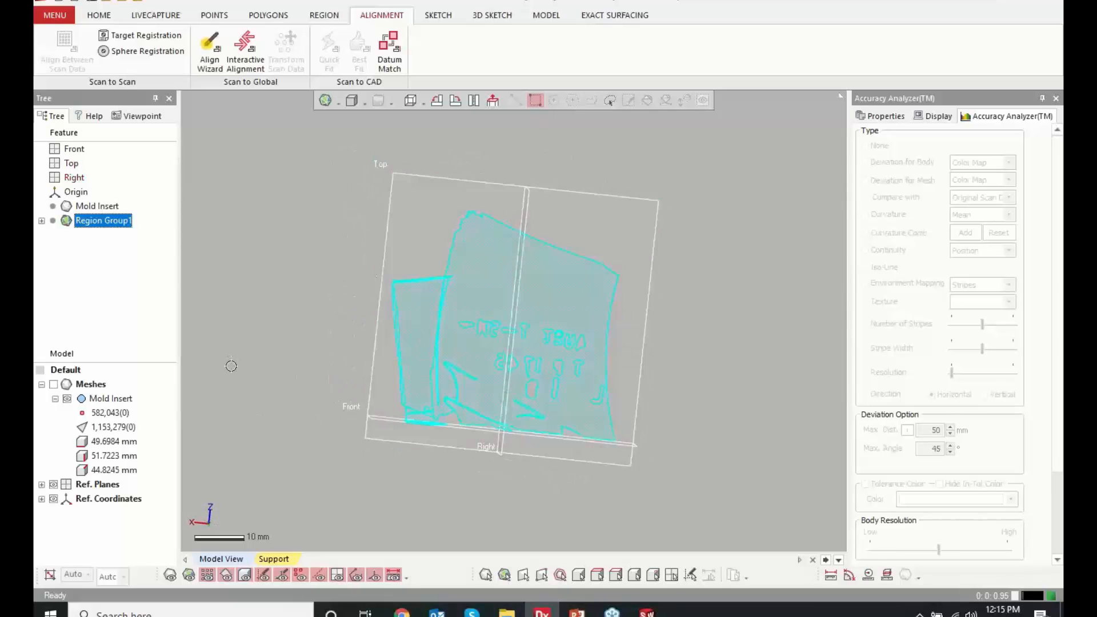
right_click_drag(346, 482, 437, 510)
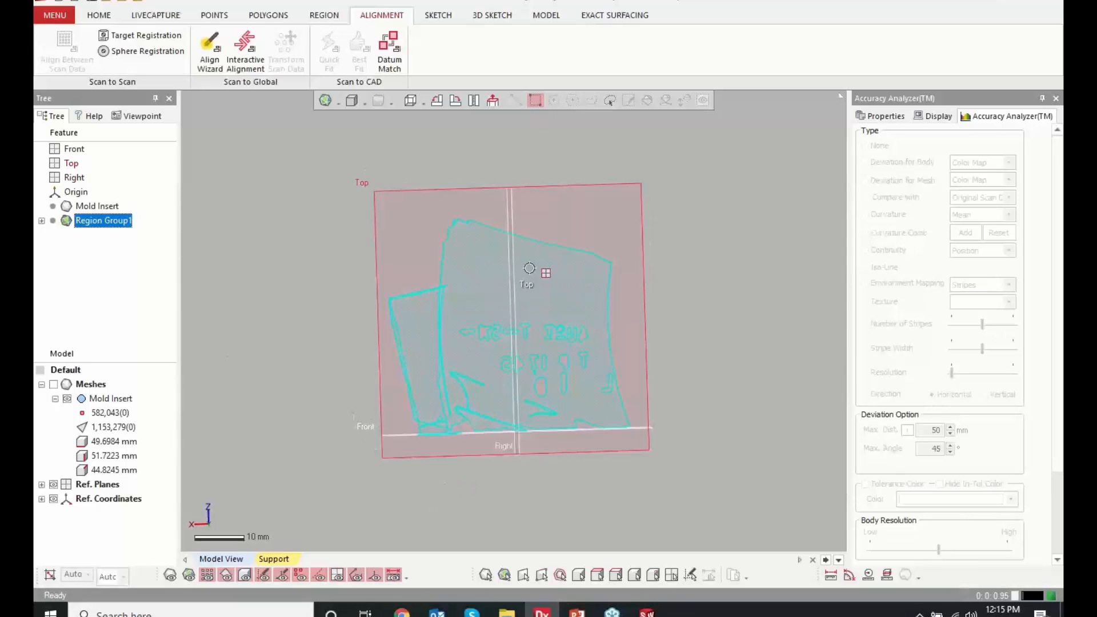
left_click(66, 385)
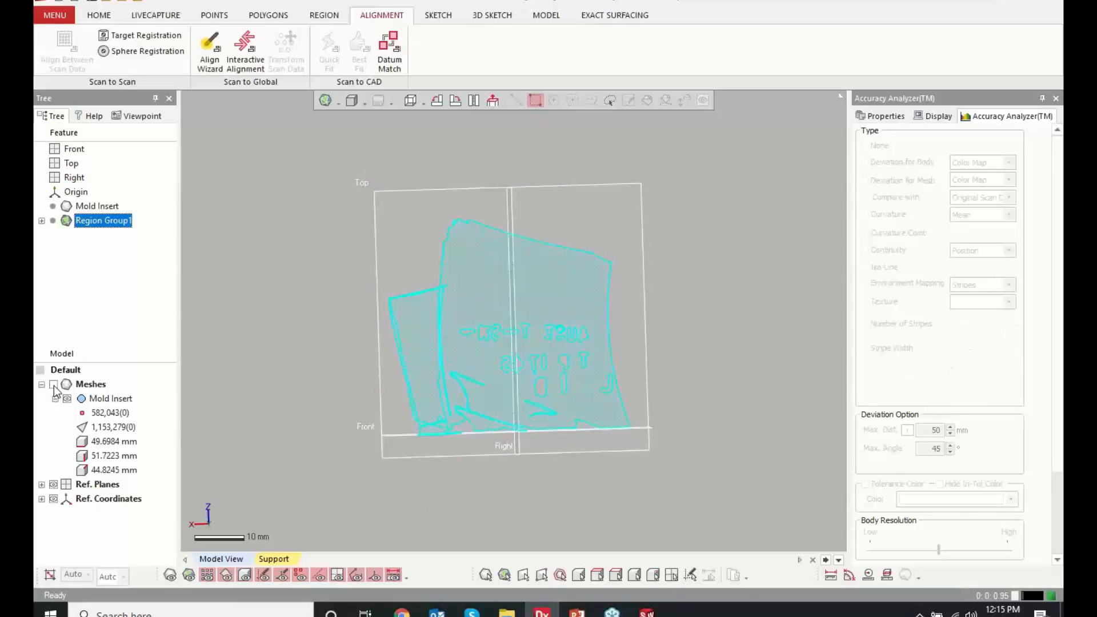
right_click_drag(362, 364, 475, 317)
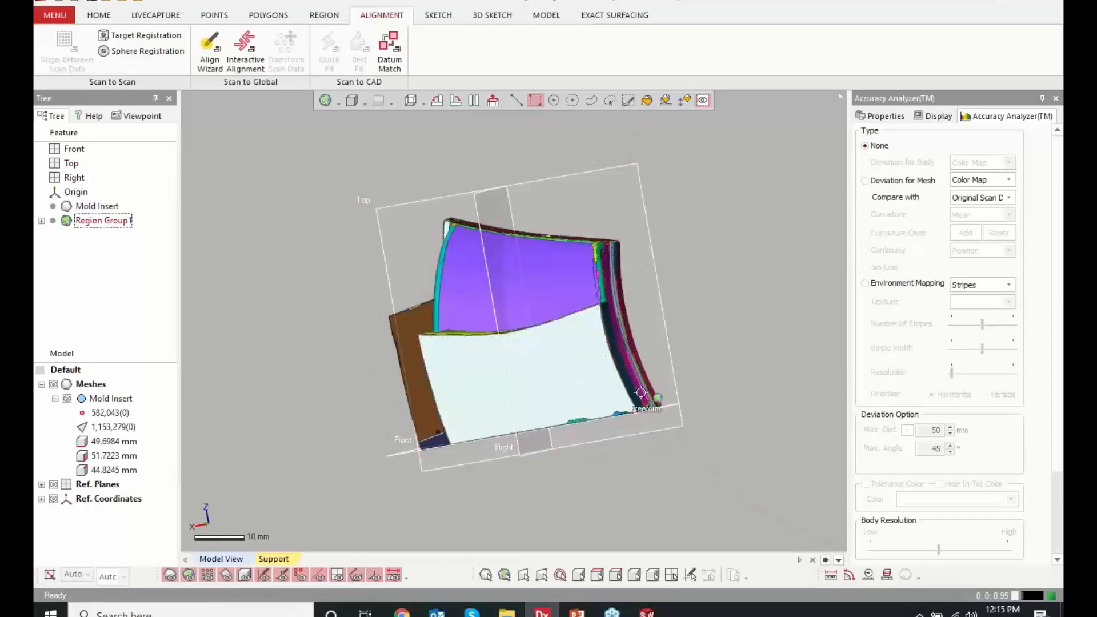
right_click_drag(612, 343, 428, 264)
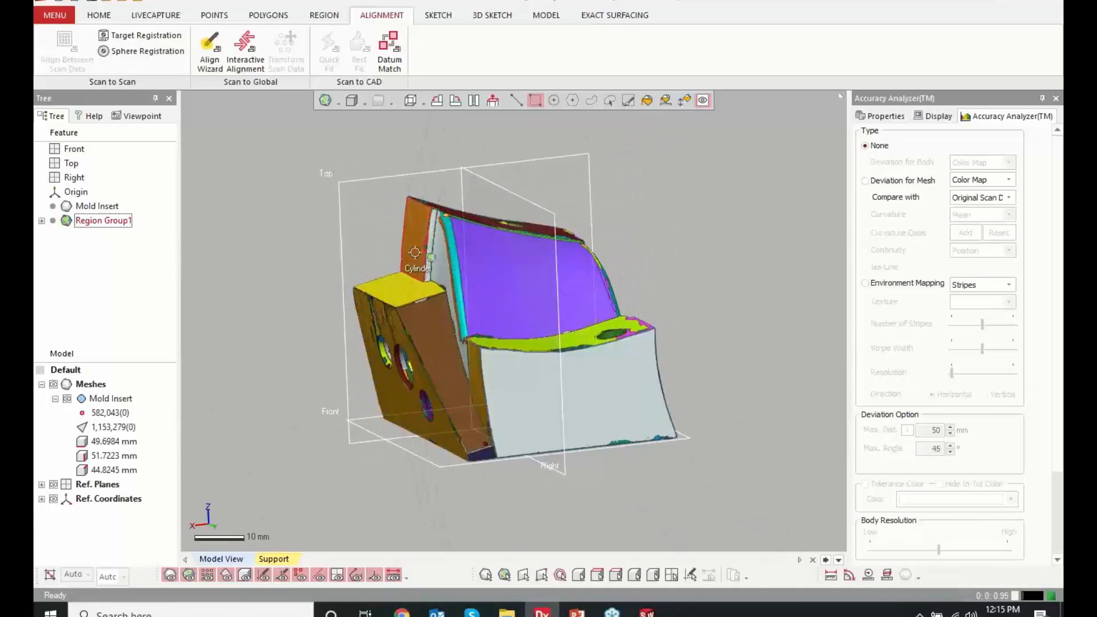
right_click_drag(597, 394, 580, 457)
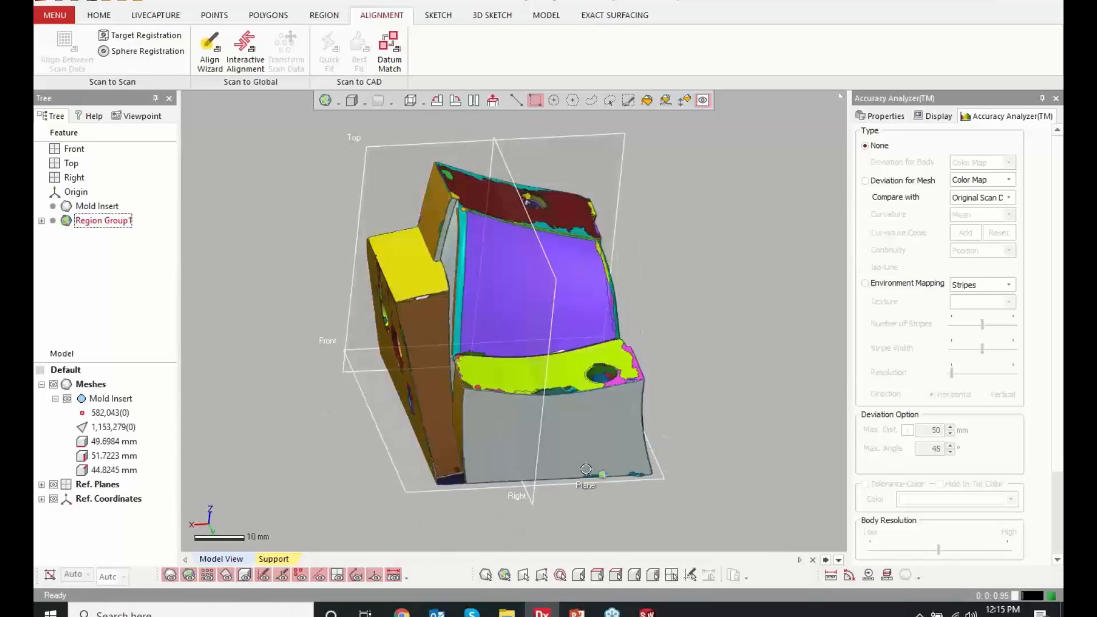
right_click_drag(607, 524, 640, 344)
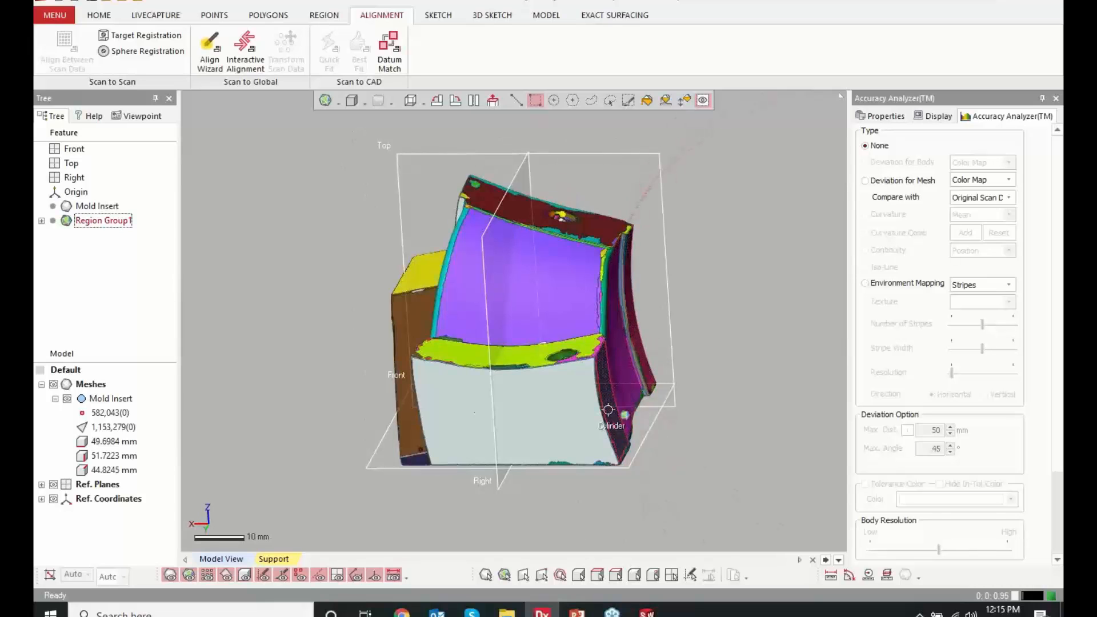
right_click_drag(608, 409, 410, 354)
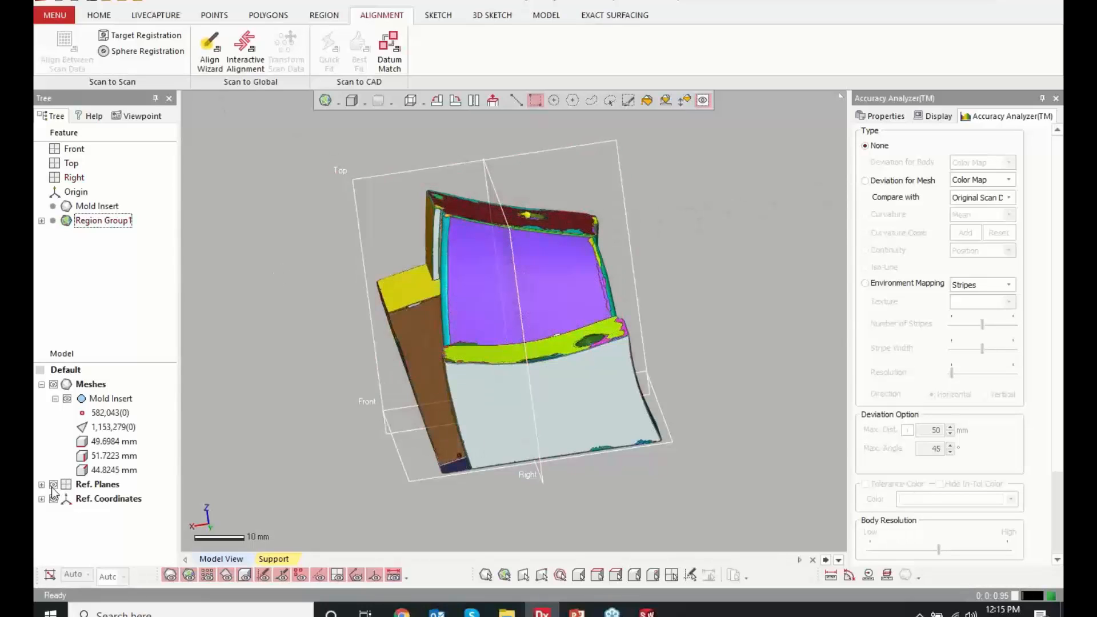
right_click_drag(519, 463, 500, 491)
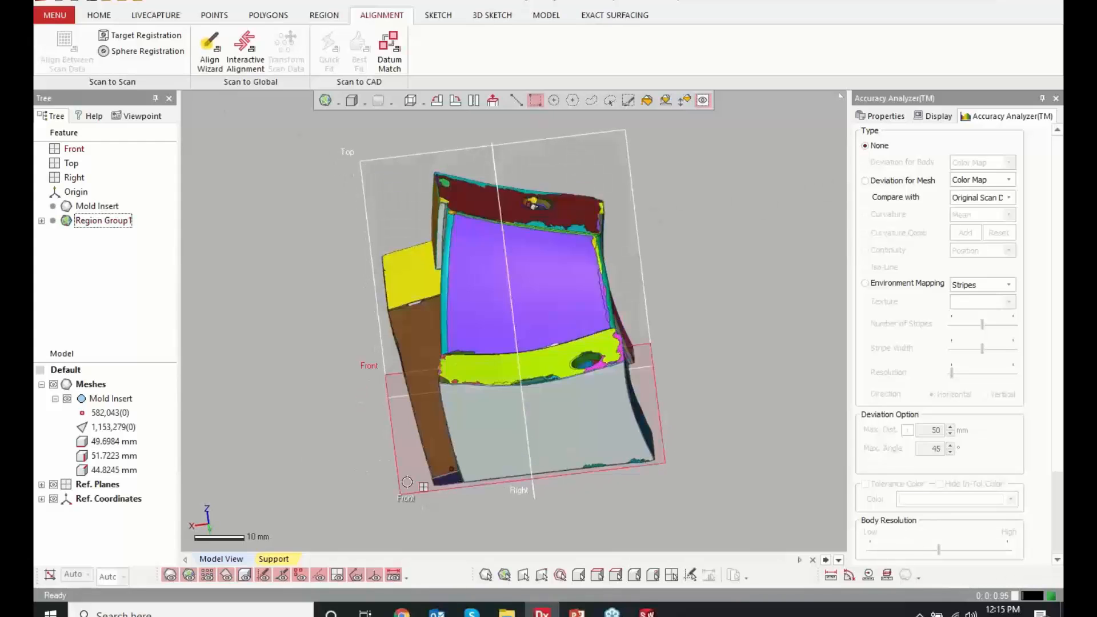
Start a planar mesh sketch of the Mold Insert with the Front plane as base plane
left_click(407, 482)
left_click(421, 444)
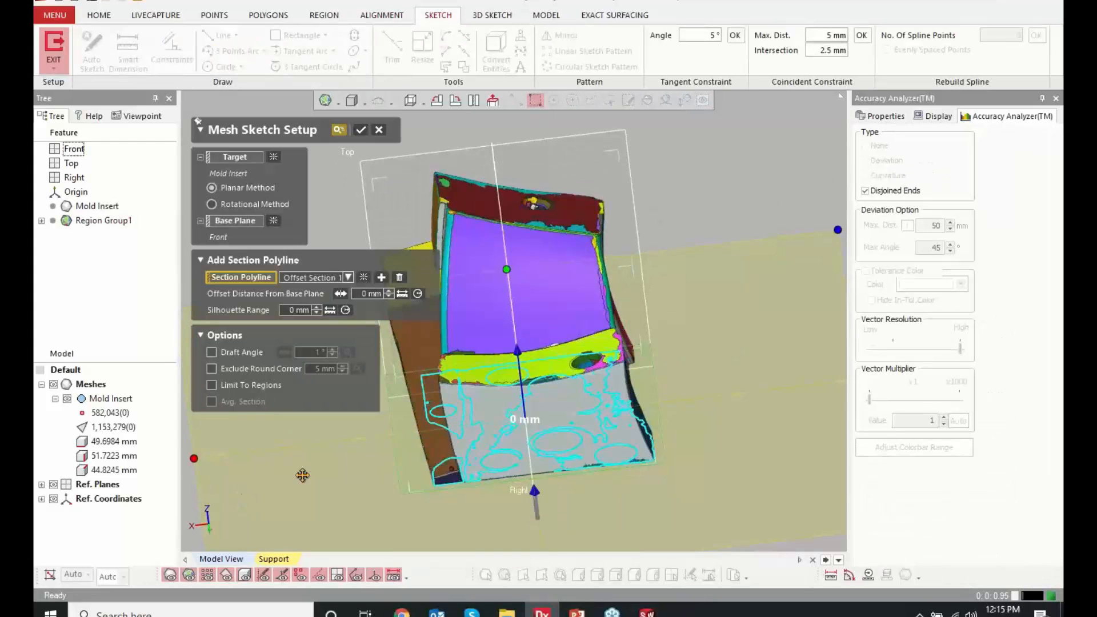
right_click_drag(343, 417, 394, 434)
right_click_drag(515, 428, 554, 450)
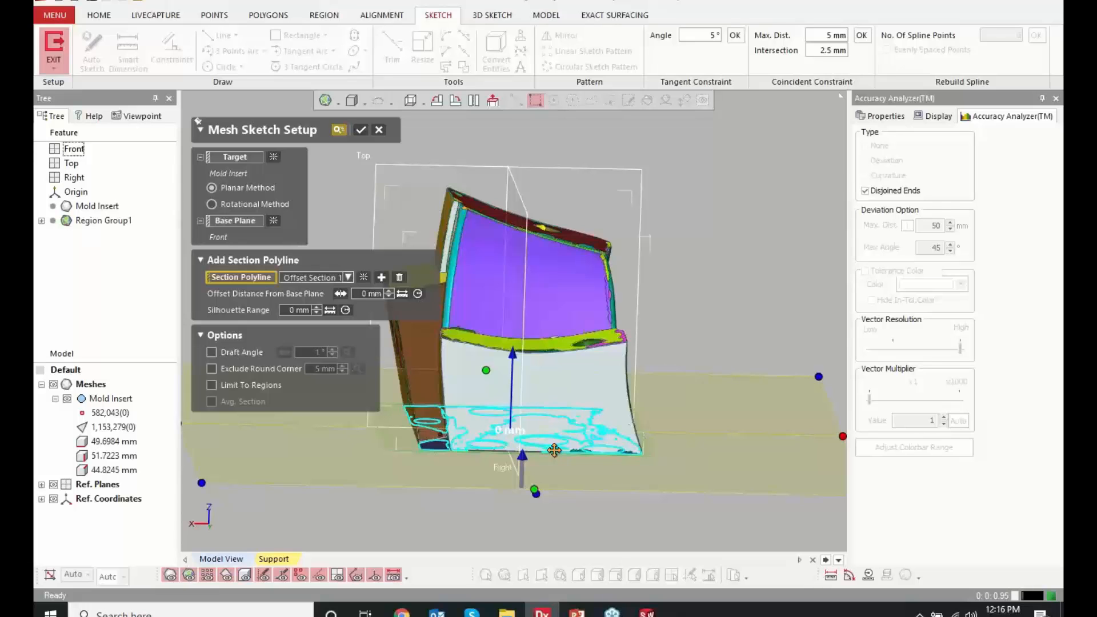
right_click_drag(447, 425, 455, 457)
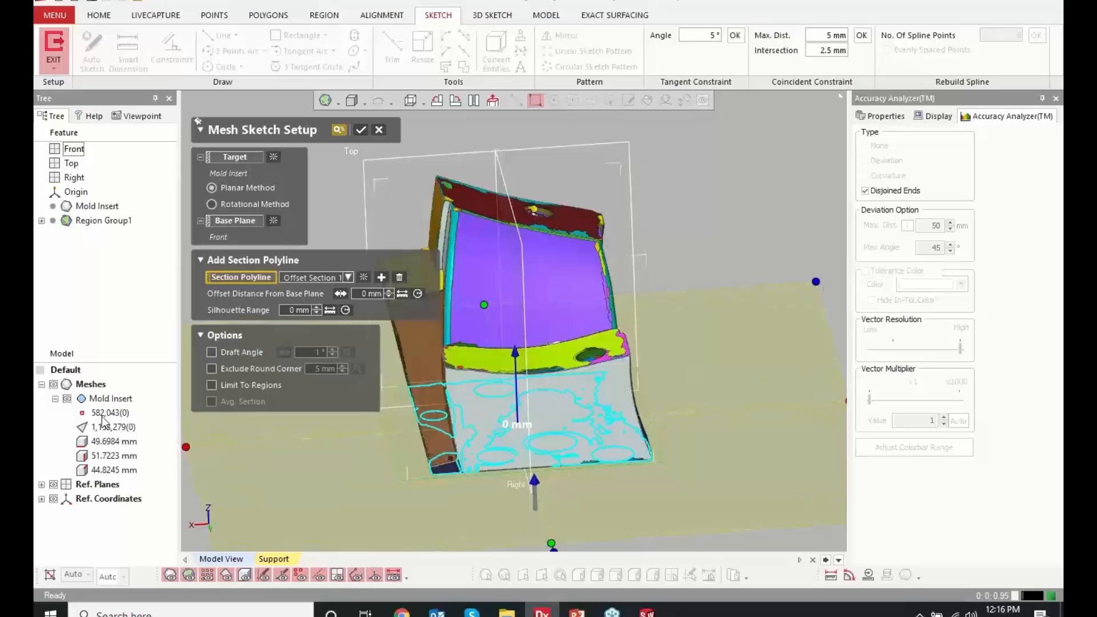
Hide the mesh to examine the section polyline at the 0 mm offset, and show the mesh again
left_click(53, 384)
mouse_move(519, 367)
right_mouse_down()
mouse_move(570, 372)
mouse_move(526, 375)
right_mouse_up()
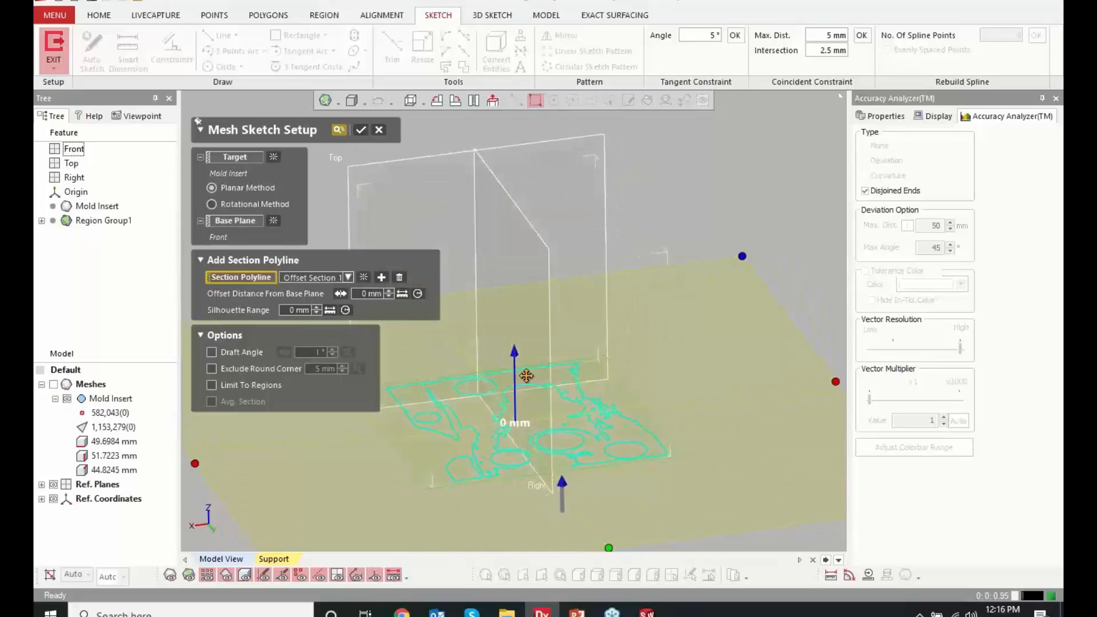
mouse_move(515, 370)
left_mouse_down()
mouse_move(510, 172)
mouse_move(509, 373)
left_mouse_up()
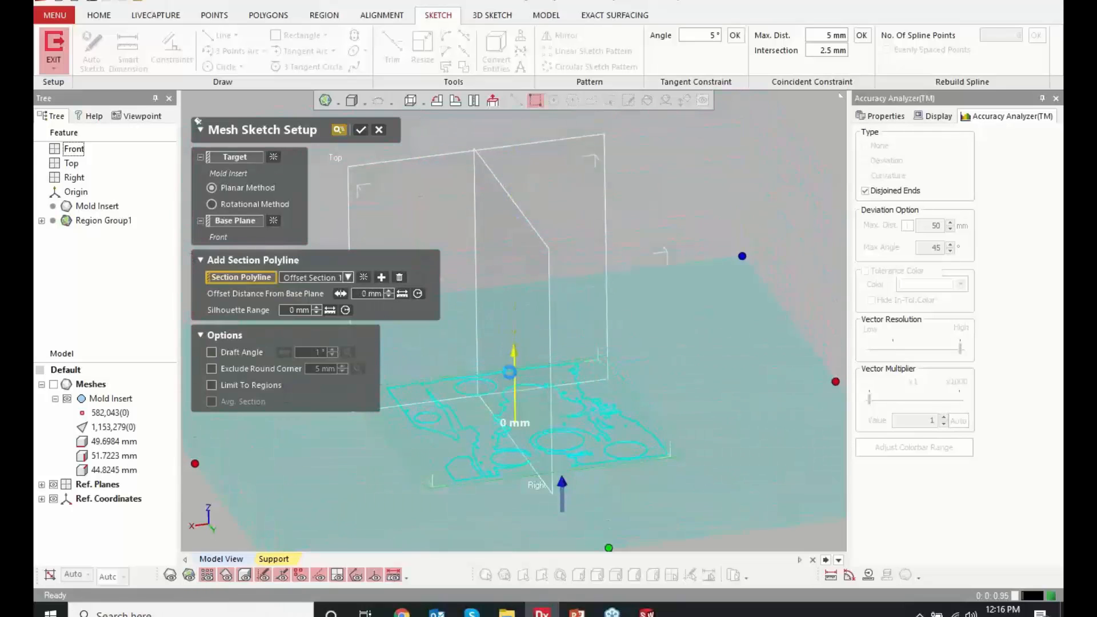
left_click(53, 384)
right_click_drag(611, 415, 558, 384)
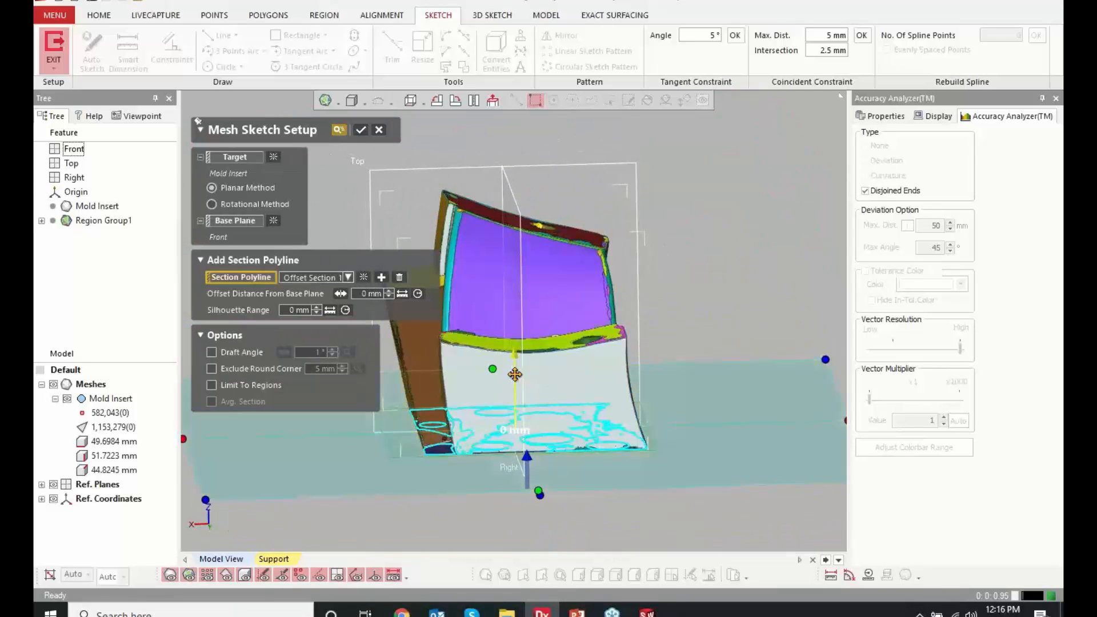
Raise the section's offset distance from the Front base plane to 24 mm and on to 32.5 mm
left_click_drag(514, 353, 515, 235)
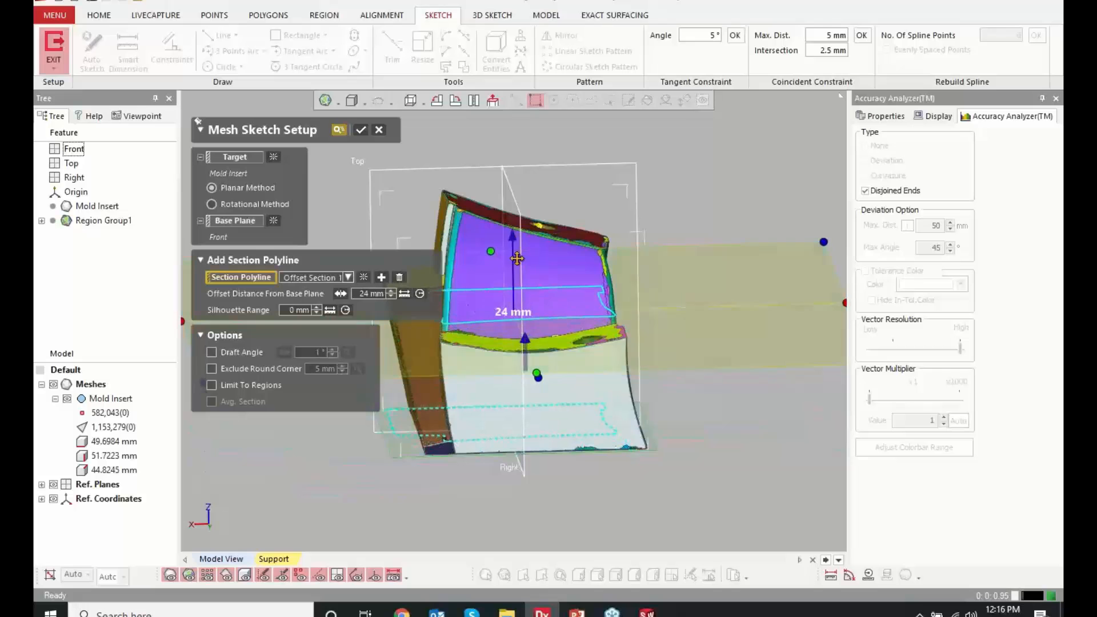
right_click_drag(530, 346, 681, 418)
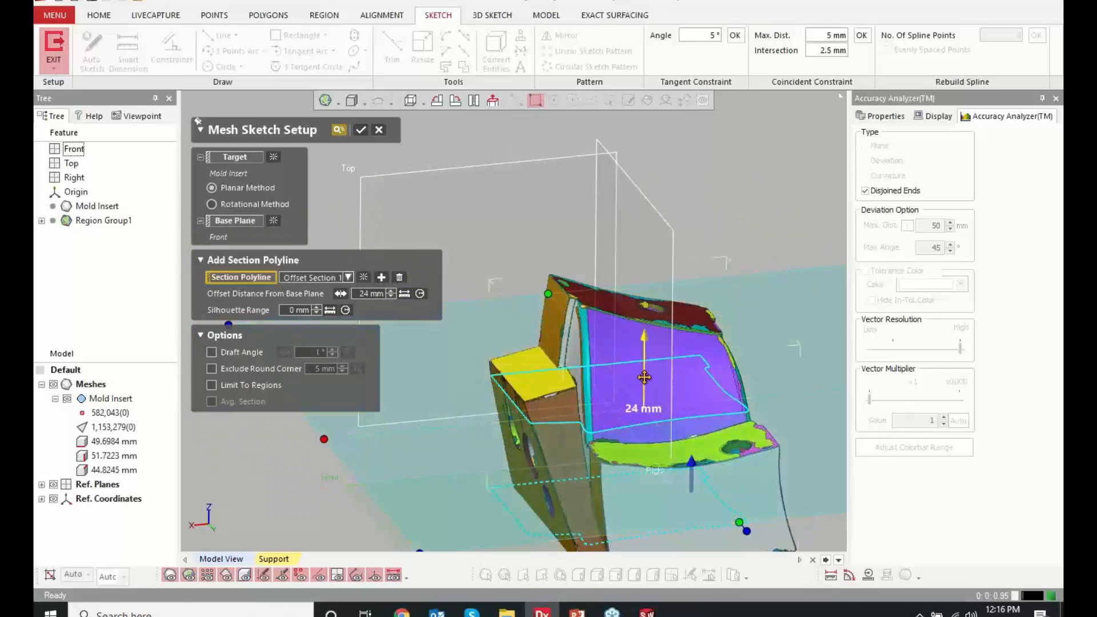
left_click_drag(644, 377, 645, 324)
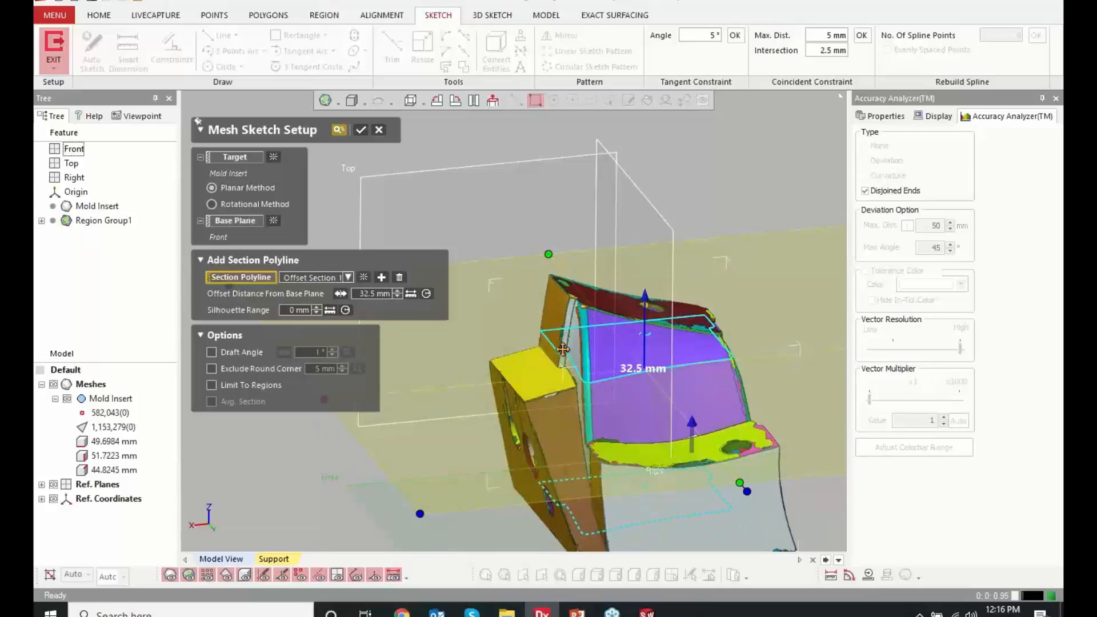
right_click_drag(563, 349, 561, 433)
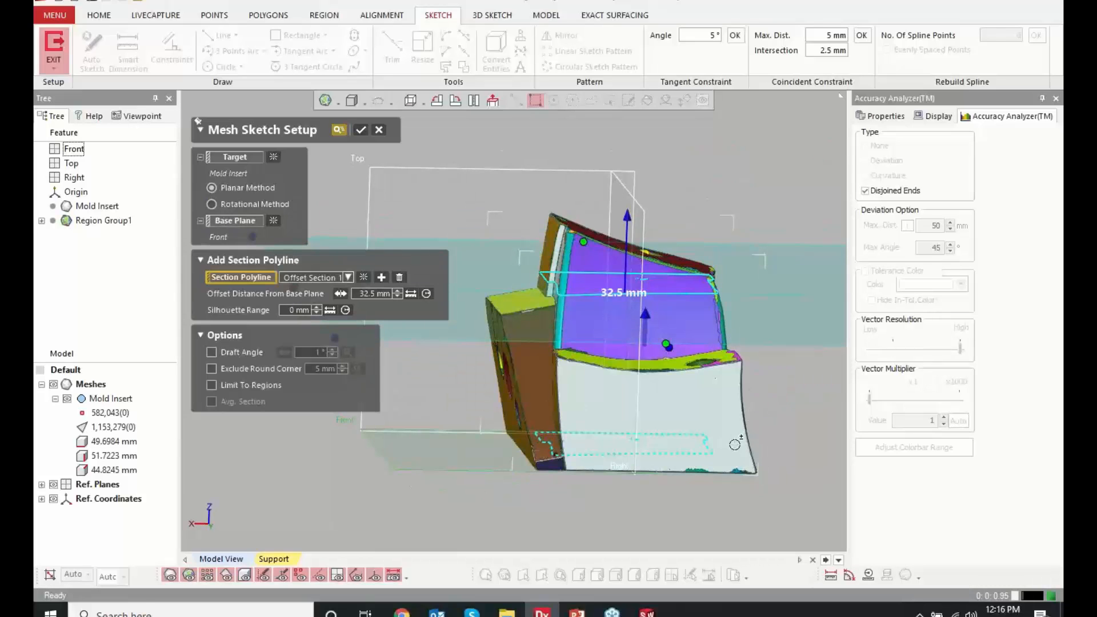
Switch the mesh sketch to the rotational method and use the cylinder region's axis as the central axis
left_click(239, 207)
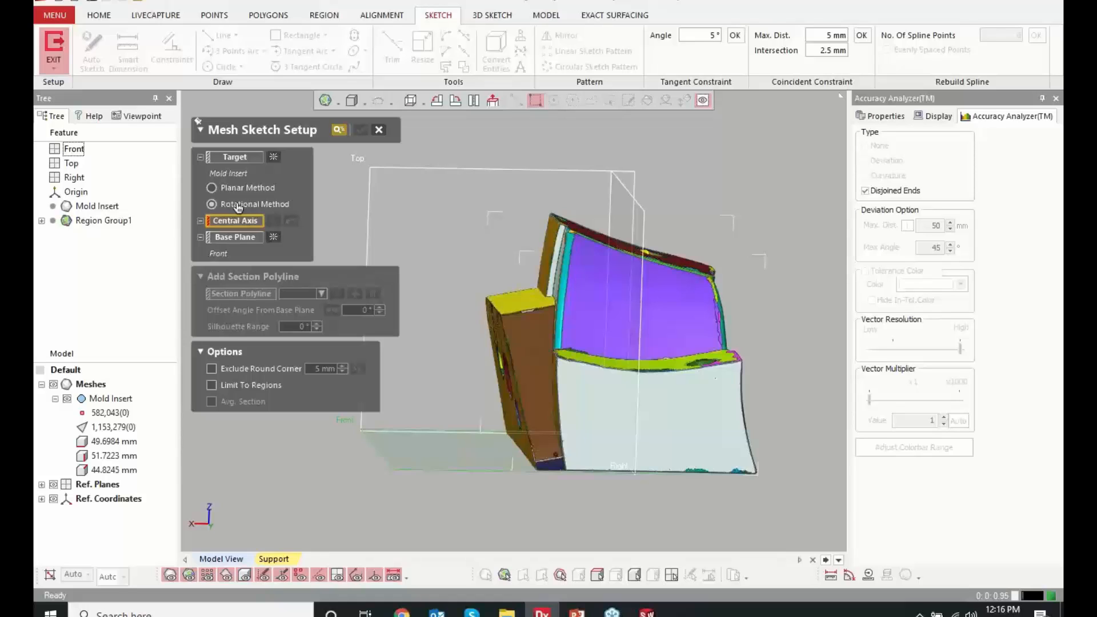
right_click_drag(583, 291, 488, 292)
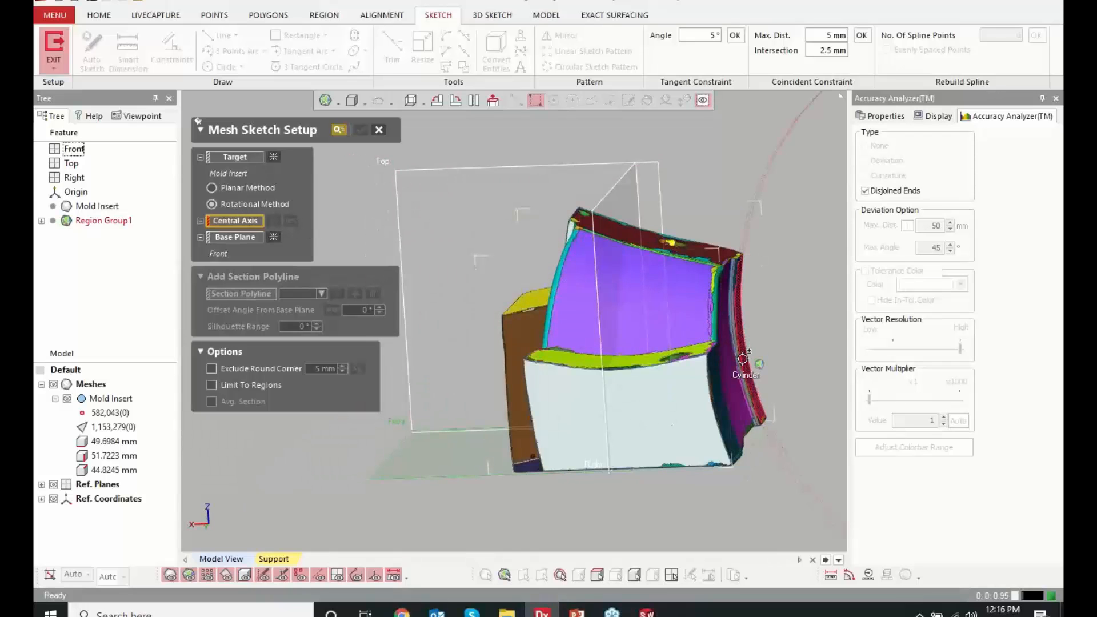
left_click(541, 302)
Rotate the section polyline to an offset angle of 7° from the Front base plane
right_click_drag(542, 301, 529, 274)
left_click_drag(517, 267, 477, 199)
right_click_drag(477, 198, 634, 337)
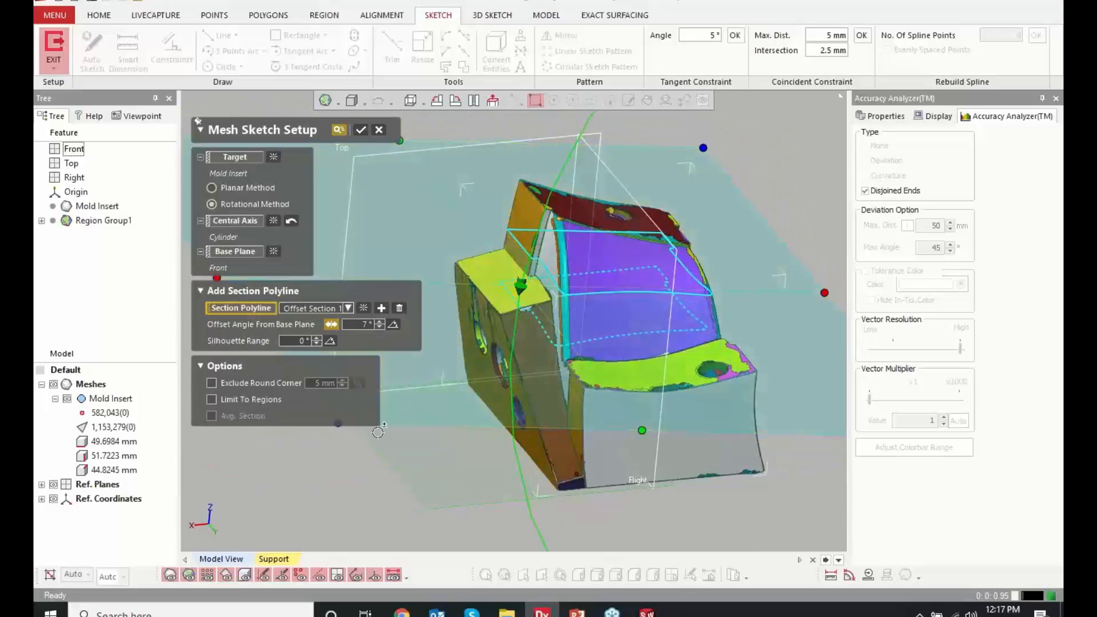
right_click_drag(378, 432, 479, 348)
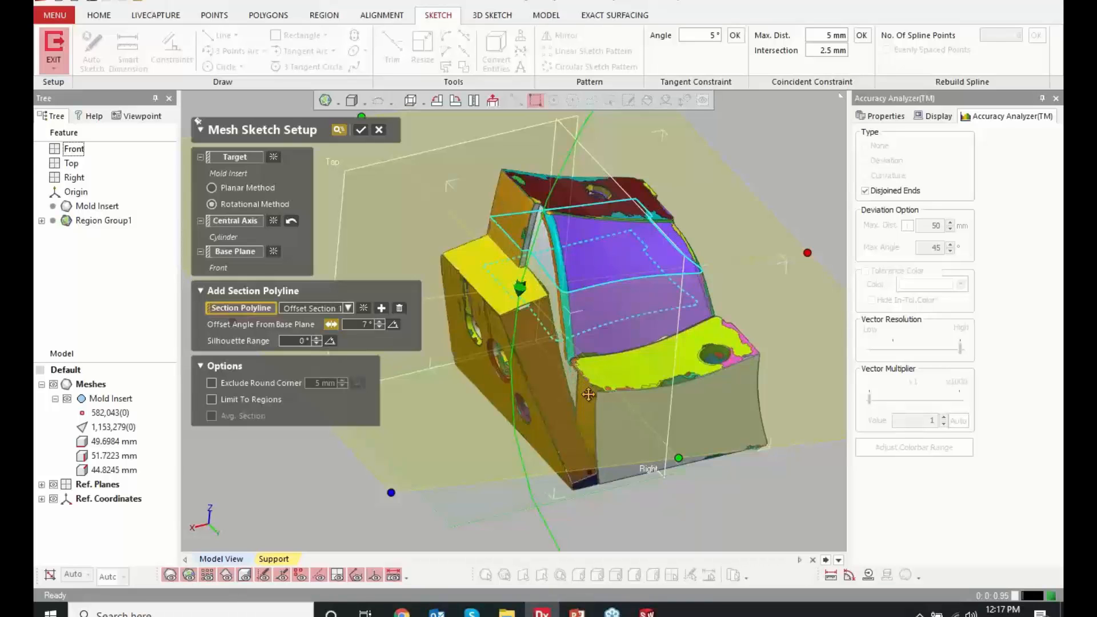
right_click_drag(689, 432, 503, 319)
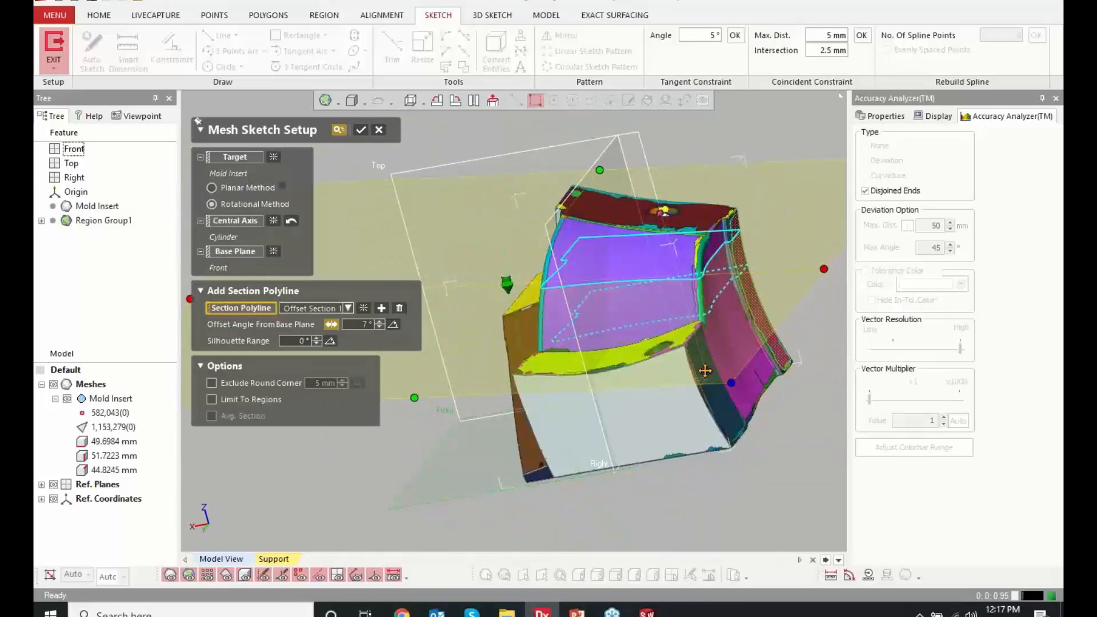
right_click_drag(617, 341, 500, 316)
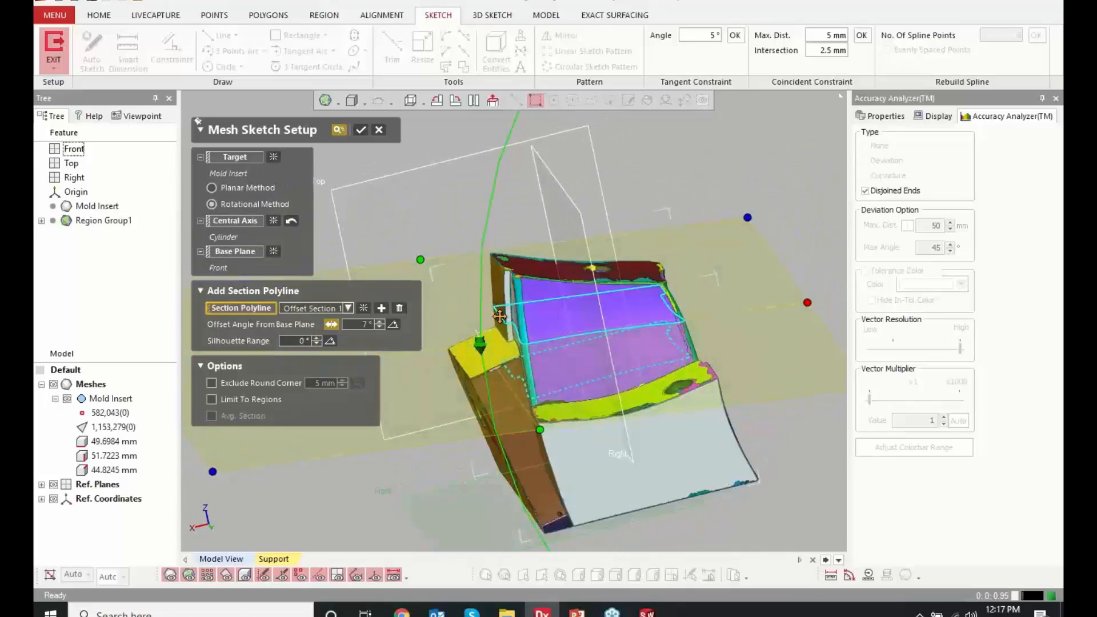
Add a second section polyline at an offset angle of 2° from the Front base plane
left_click(381, 309)
left_click_drag(483, 375, 500, 453)
right_click_drag(500, 453, 531, 478)
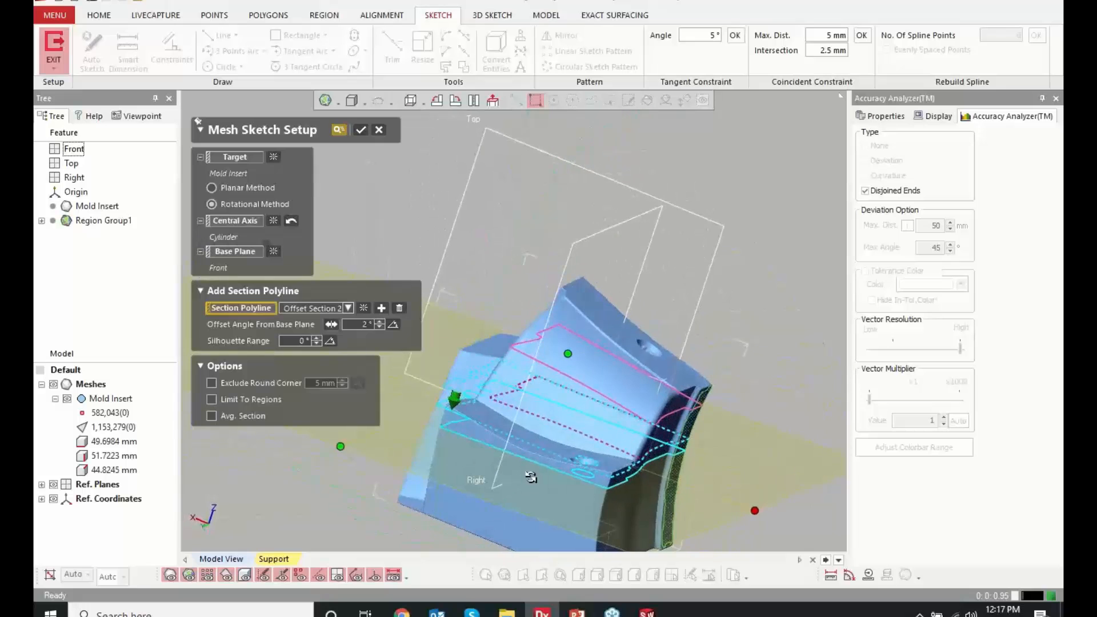
Hide the mesh to examine both rotated section polylines, show it again, and inspect the sections against the part from several sides
left_click(53, 383)
right_click_drag(542, 354, 640, 389)
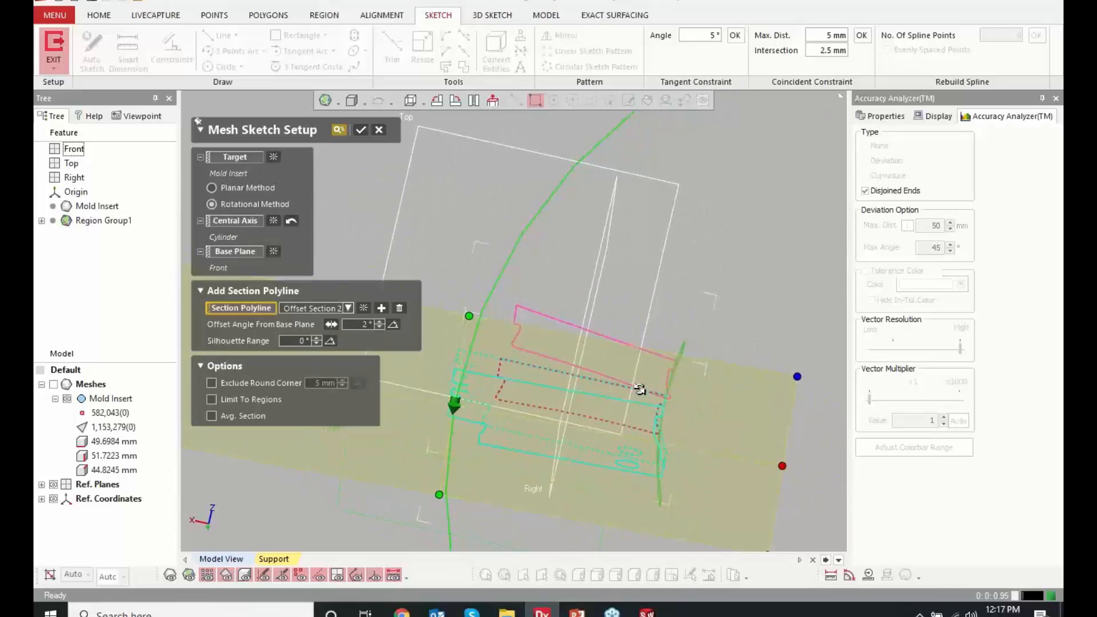
left_click(54, 385)
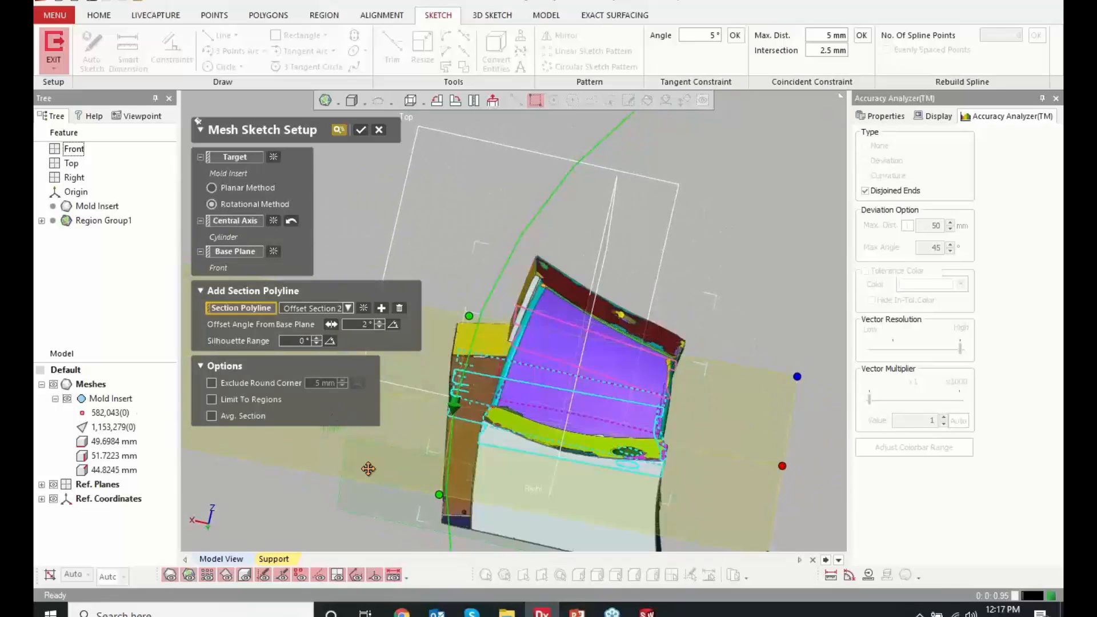
right_click_drag(431, 482, 625, 517, "ctrl")
right_click_drag(625, 517, 393, 374, "shift")
left_click_drag(386, 366, 615, 427)
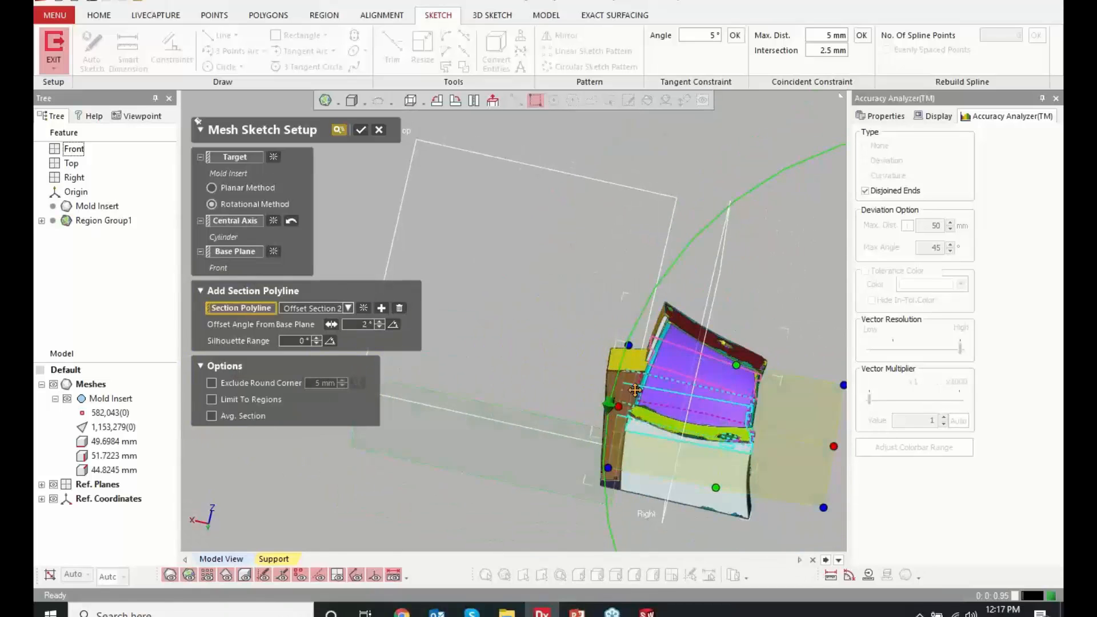
right_click_drag(635, 390, 566, 423)
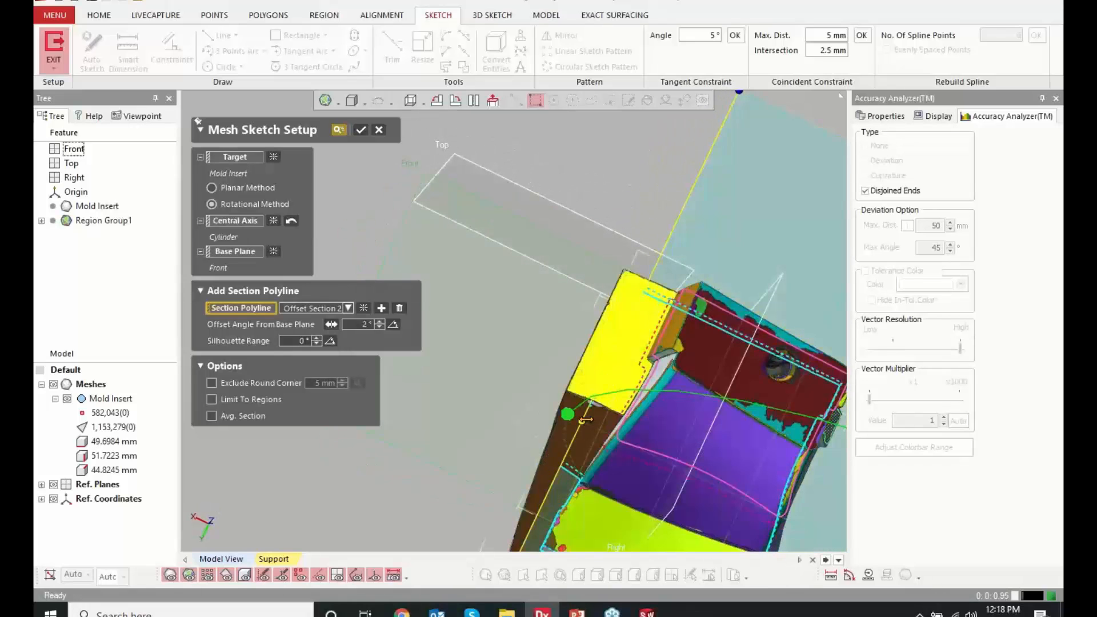
left_click_drag(585, 419, 596, 423)
mouse_move(596, 423)
right_mouse_down()
mouse_move(508, 302)
mouse_move(553, 245)
mouse_move(561, 318)
mouse_move(594, 327)
right_mouse_up()
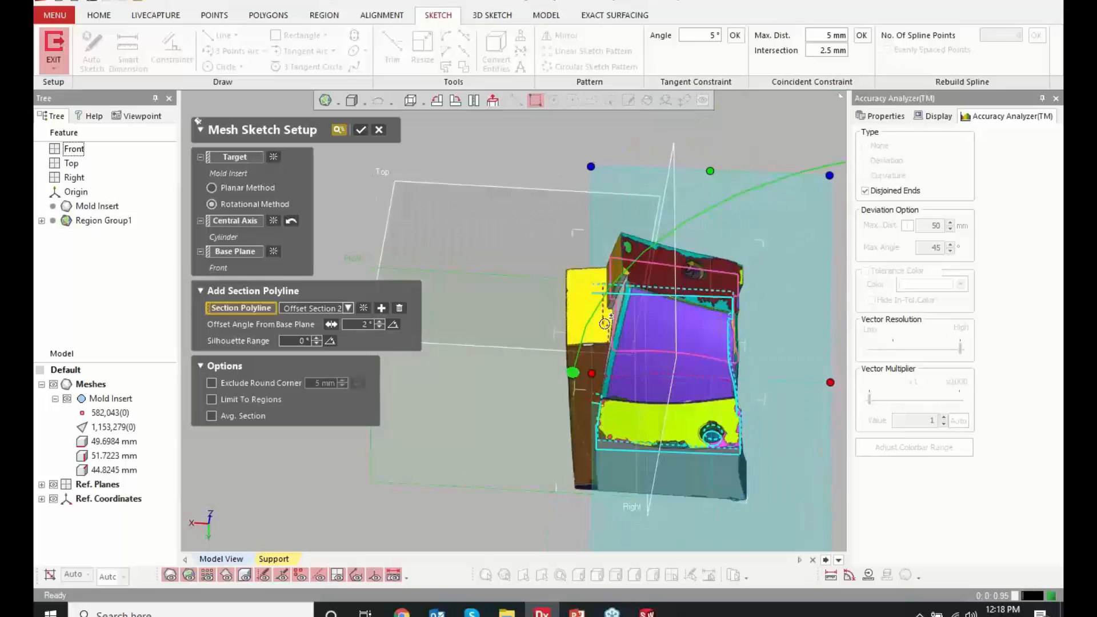
Confirm the rotational mesh sketch setup and hide the meshes so that only the section polylines show
left_click(360, 130)
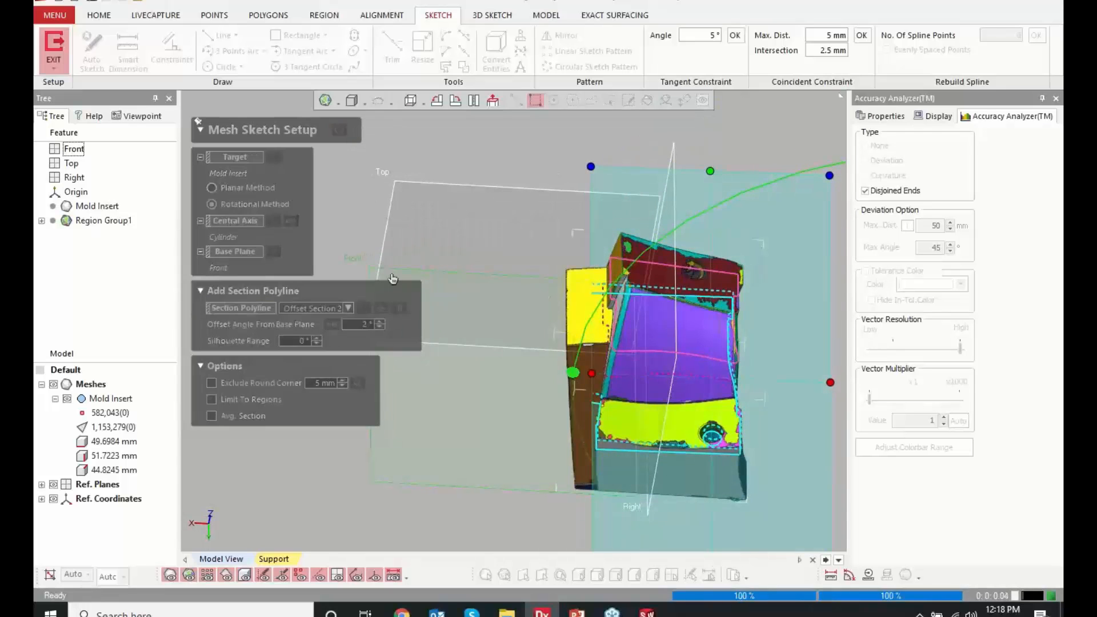
left_click(54, 385)
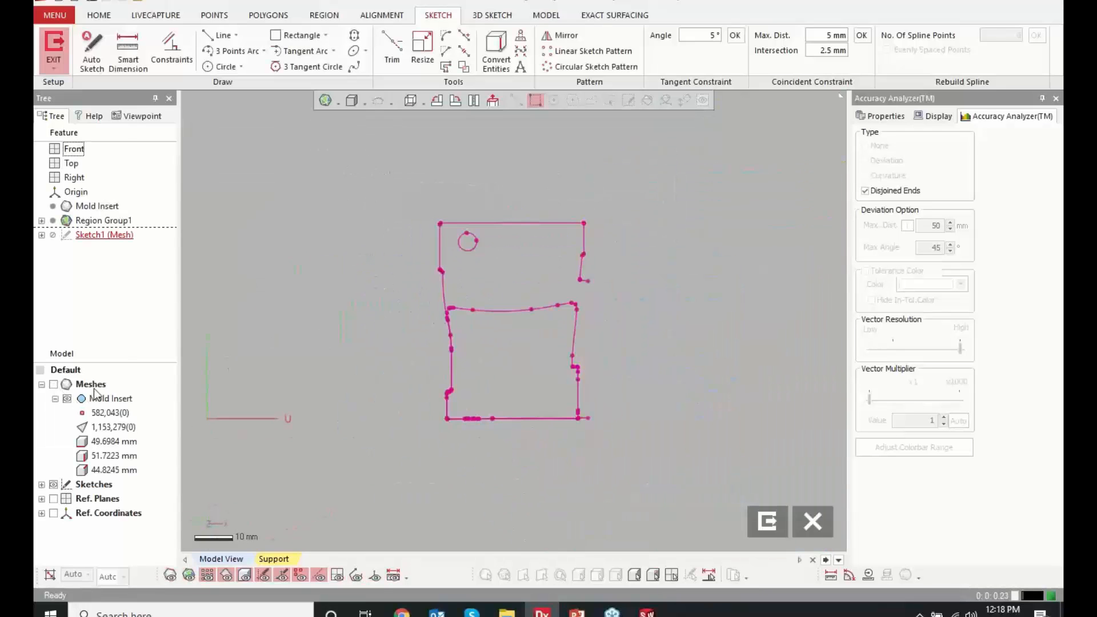
scroll(537, 320, "up", 2)
scroll(514, 190, "up", 1)
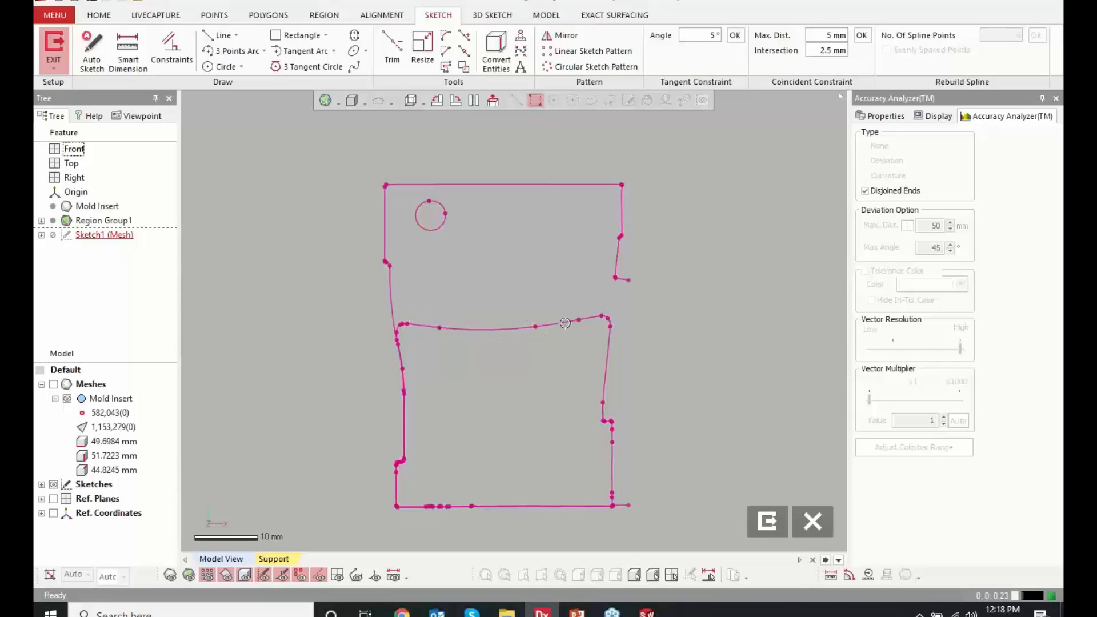
left_click_drag(419, 304, 586, 360)
Use Auto Sketch to fit lines to the upper outline's top and sides and to the lower outline's straight bottom and vertical side segments
left_click(91, 50)
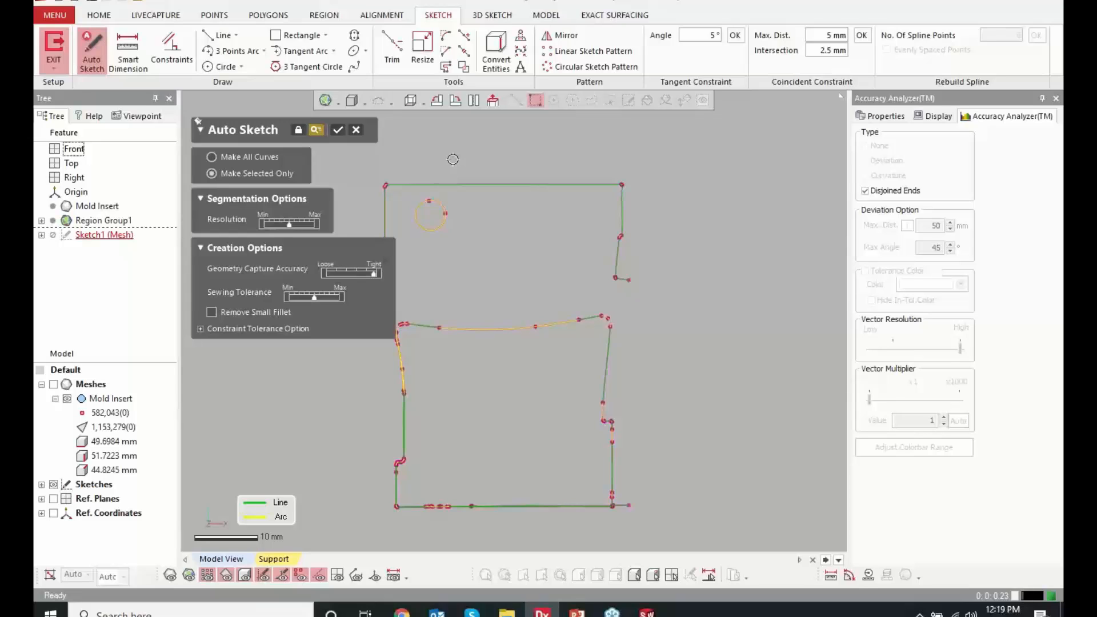
left_click(470, 184)
left_click(624, 221)
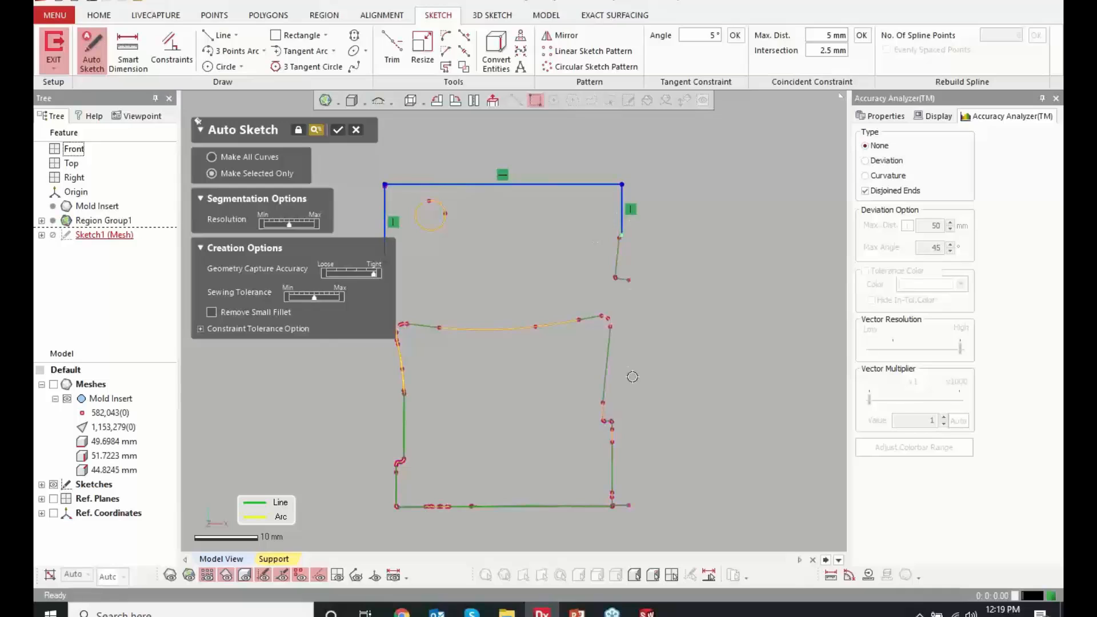
left_click(406, 506)
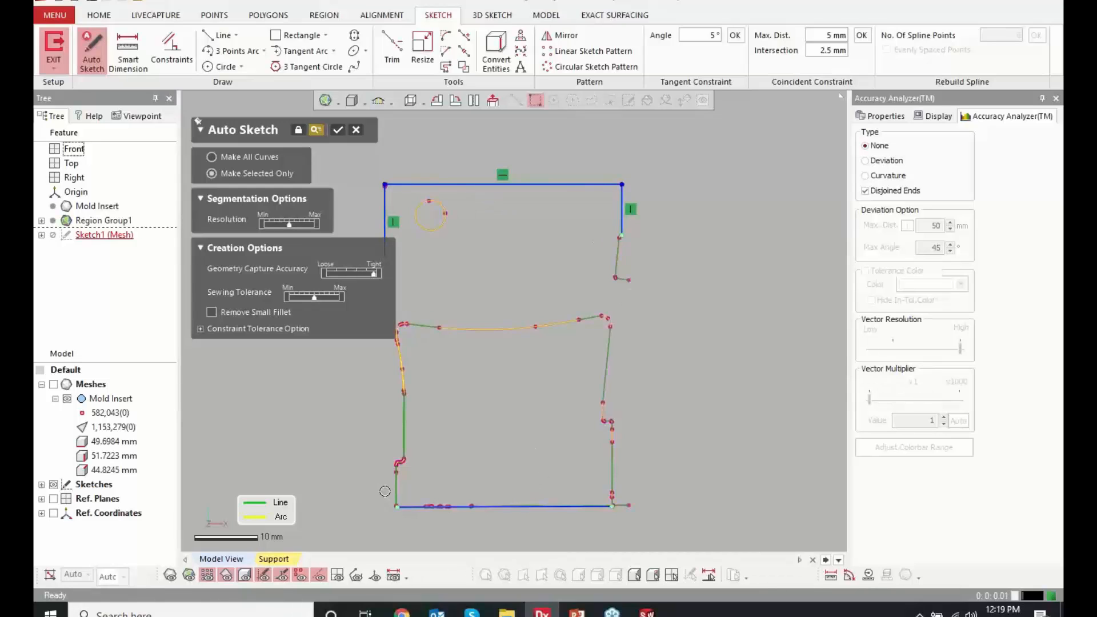
left_click(394, 491)
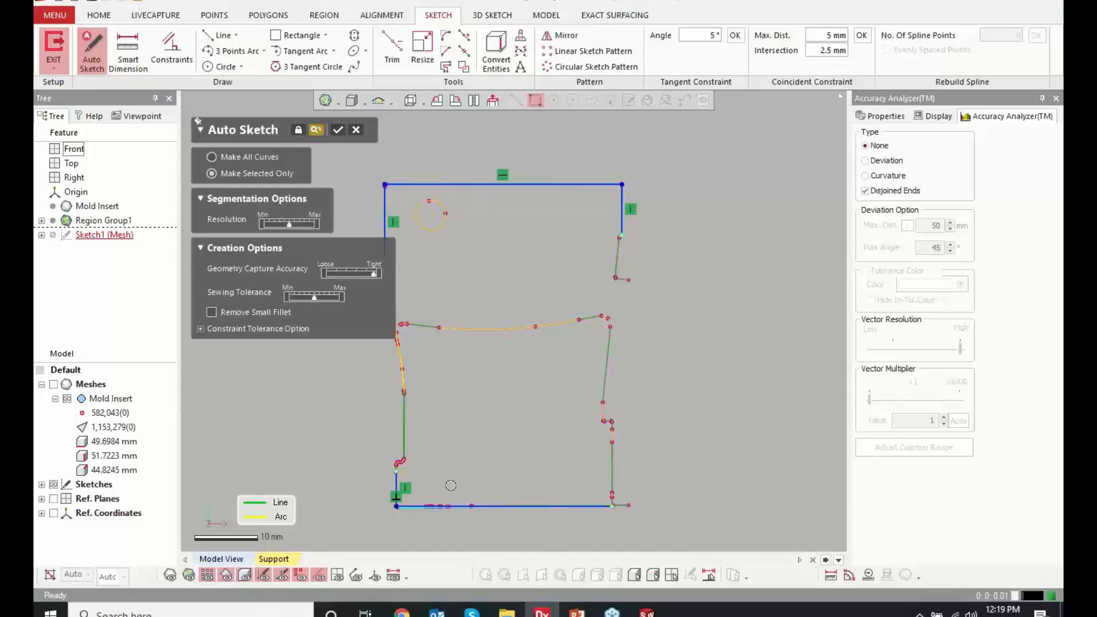
left_click(612, 466)
left_click(404, 426)
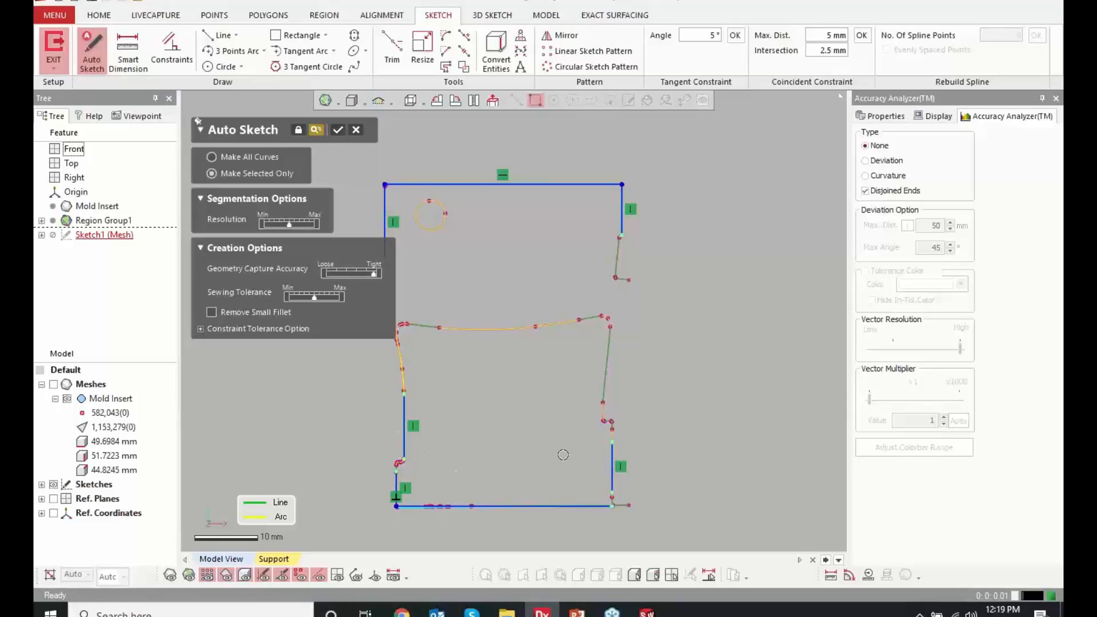
Try to fit the small step and the slanted segment on the outline's right side with Auto Sketch, and finish the fitting
scroll(549, 444, "down", 2)
scroll(540, 410, "up", 2)
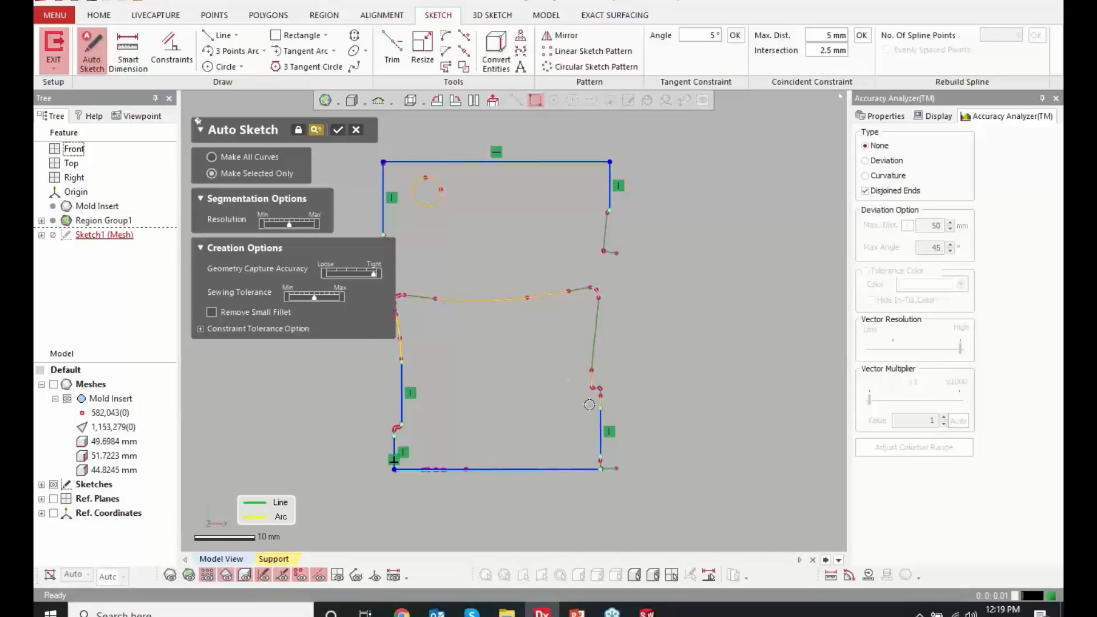
scroll(589, 404, "up", 5)
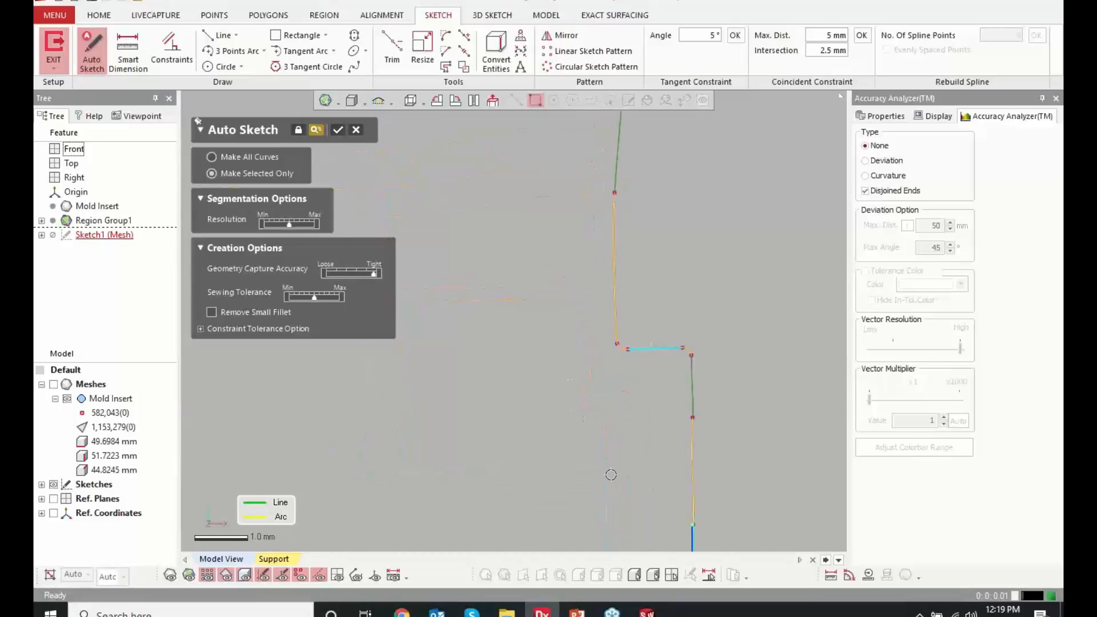
scroll(616, 391, "down", 5)
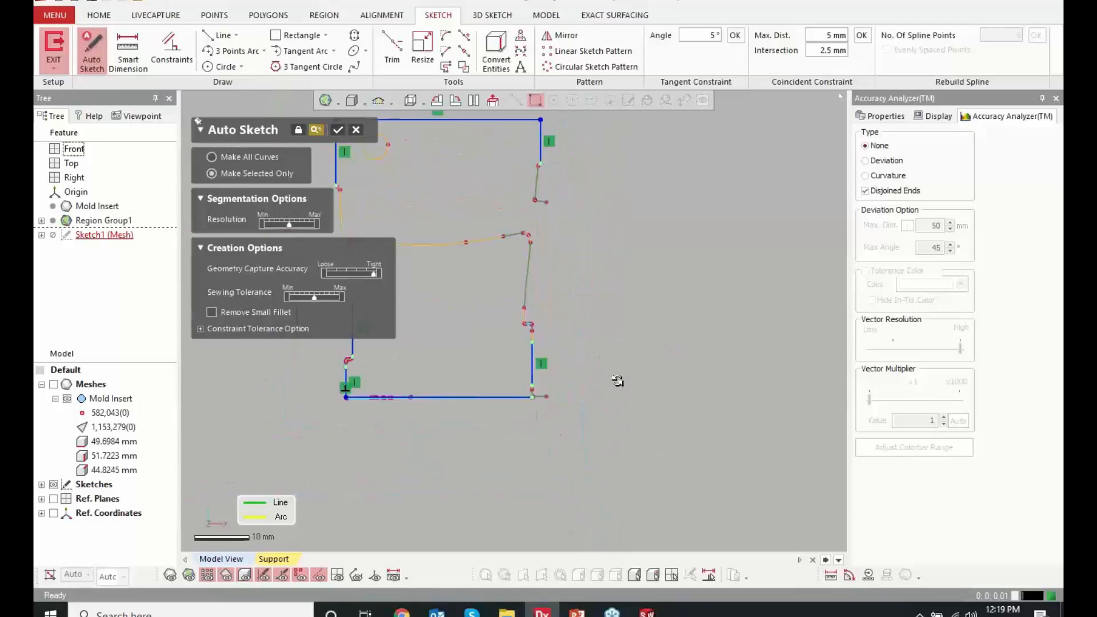
scroll(482, 228, "up", 3)
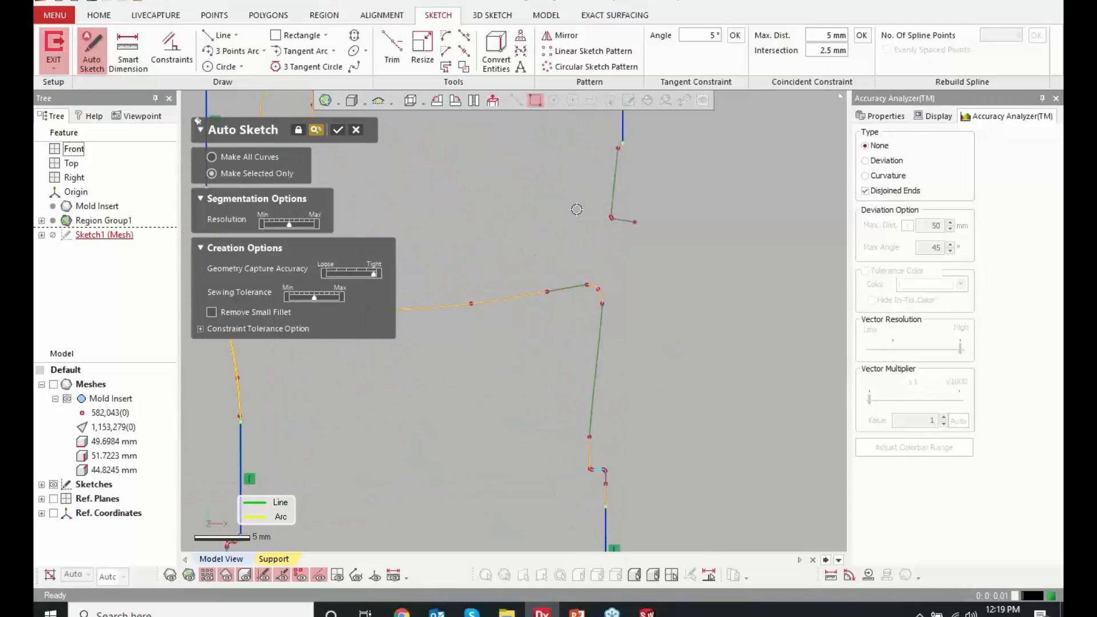
left_click(610, 197)
left_click(337, 130)
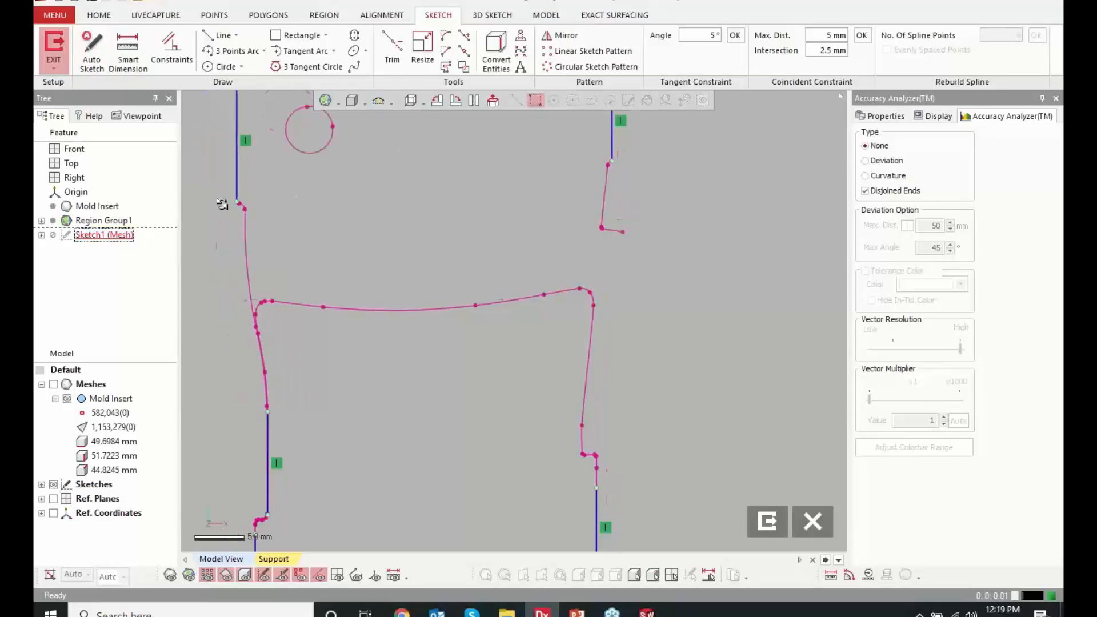
Fit a short line to the polyline segment at the lower end of the upper outline's left side
scroll(226, 199, "up", 5)
scroll(254, 204, "up", 4)
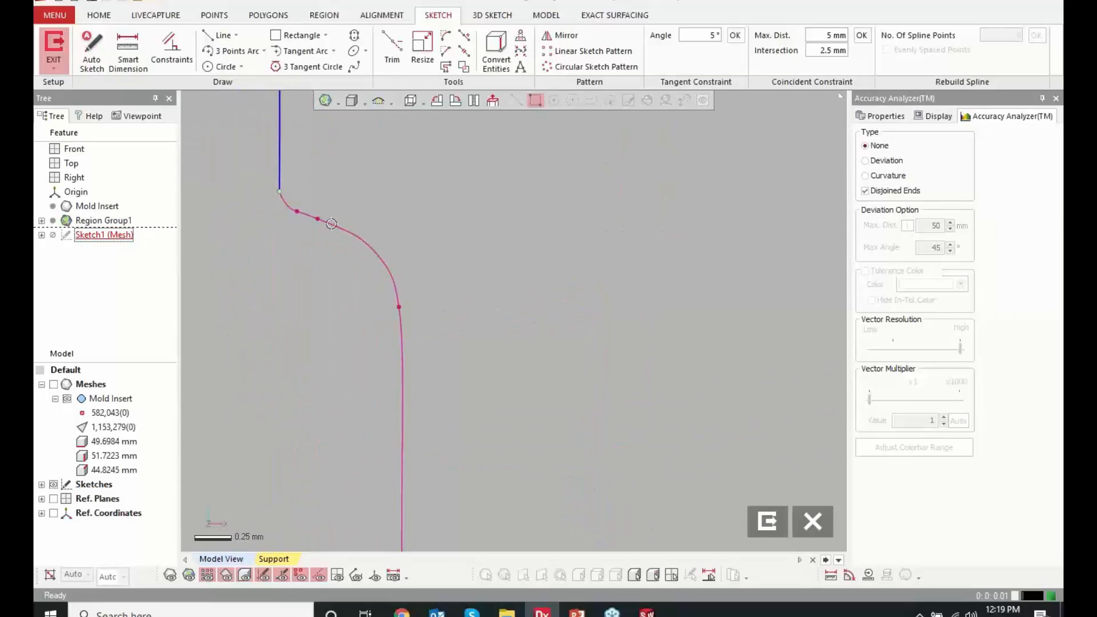
left_click(220, 35)
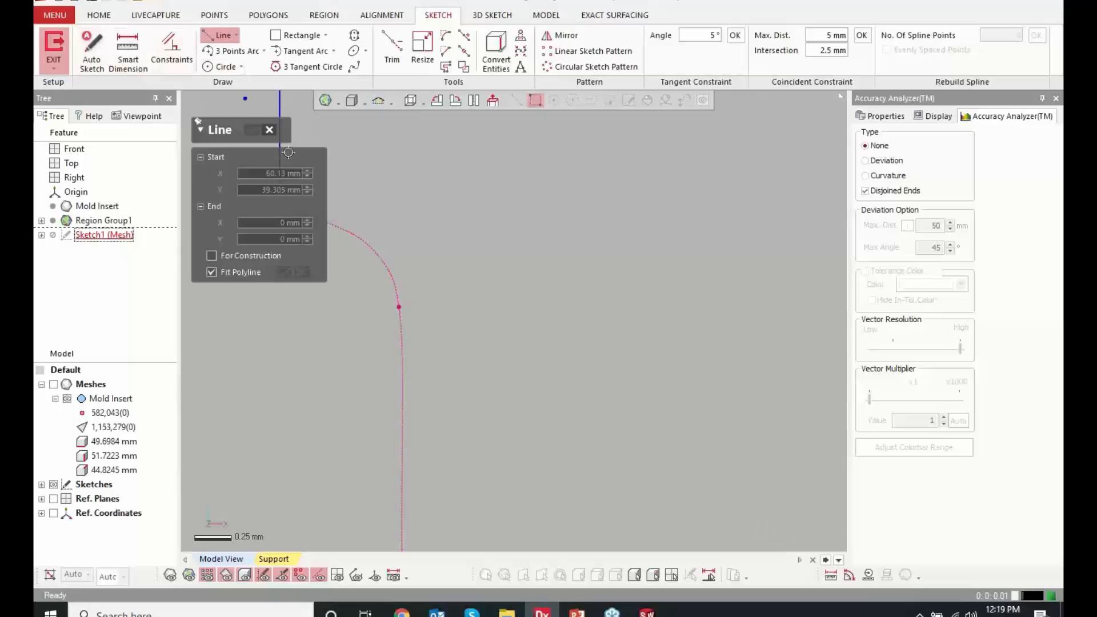
scroll(352, 218, "down", 1)
scroll(407, 268, "up", 1)
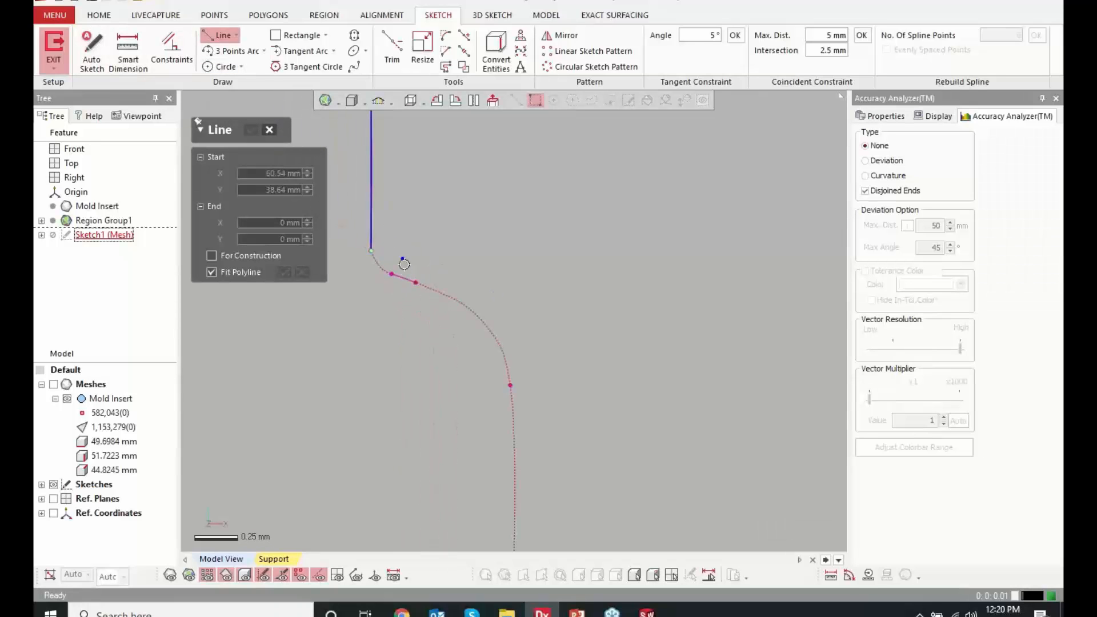
left_click(391, 274)
left_click(415, 282)
scroll(569, 255, "down", 10)
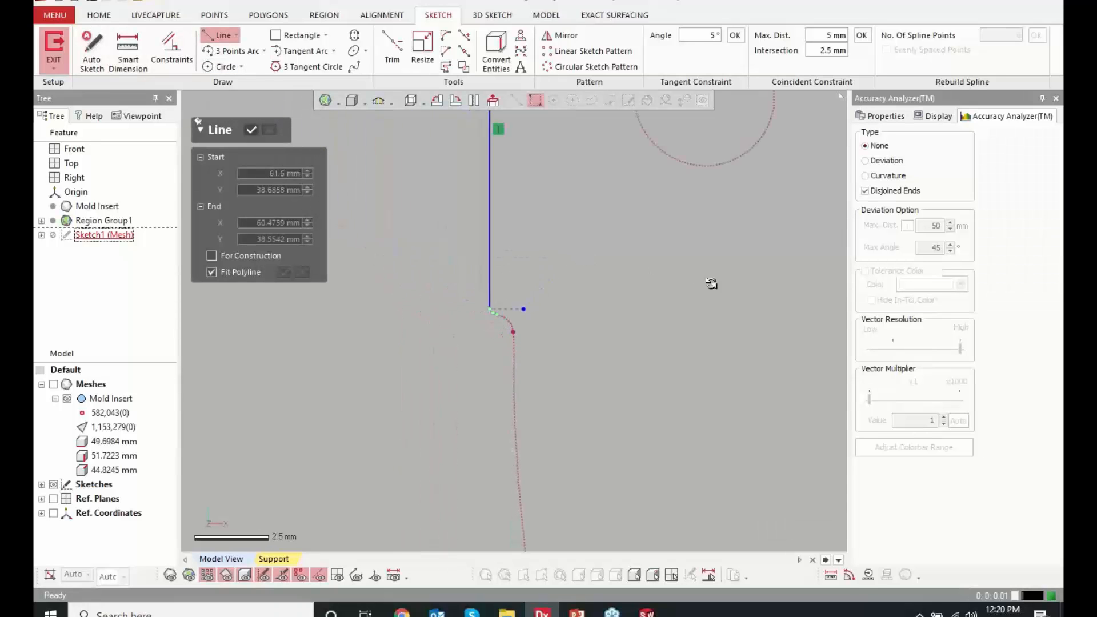
Fit lines to the short step and the slanted segment below the upper outline's right side, with Fit Polyline on
scroll(658, 319, "up", 10)
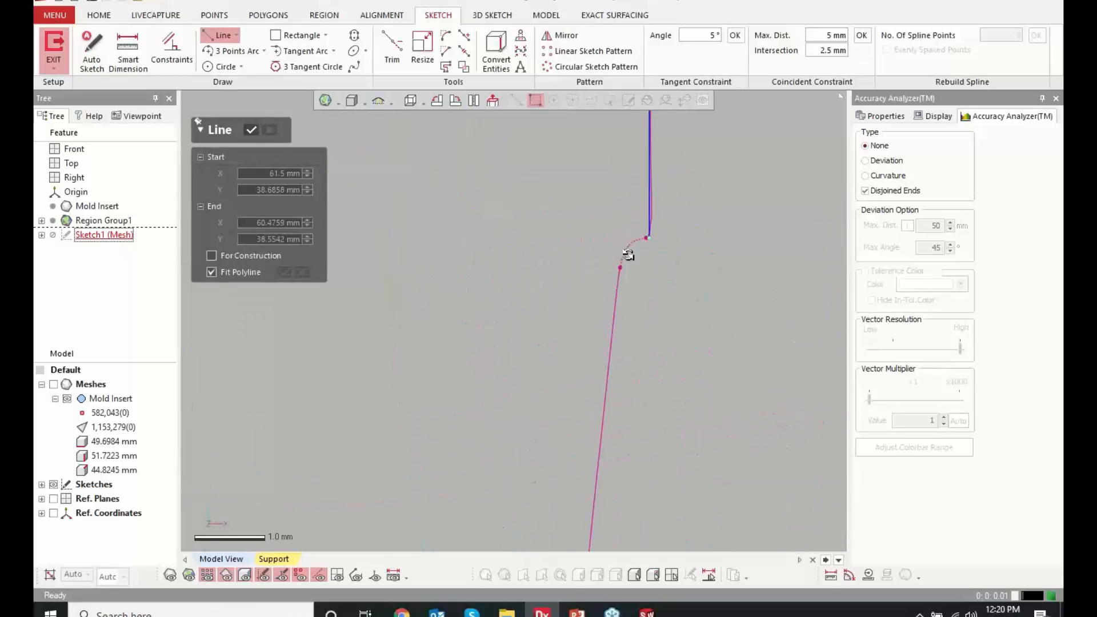
left_click(685, 223)
left_click(651, 233)
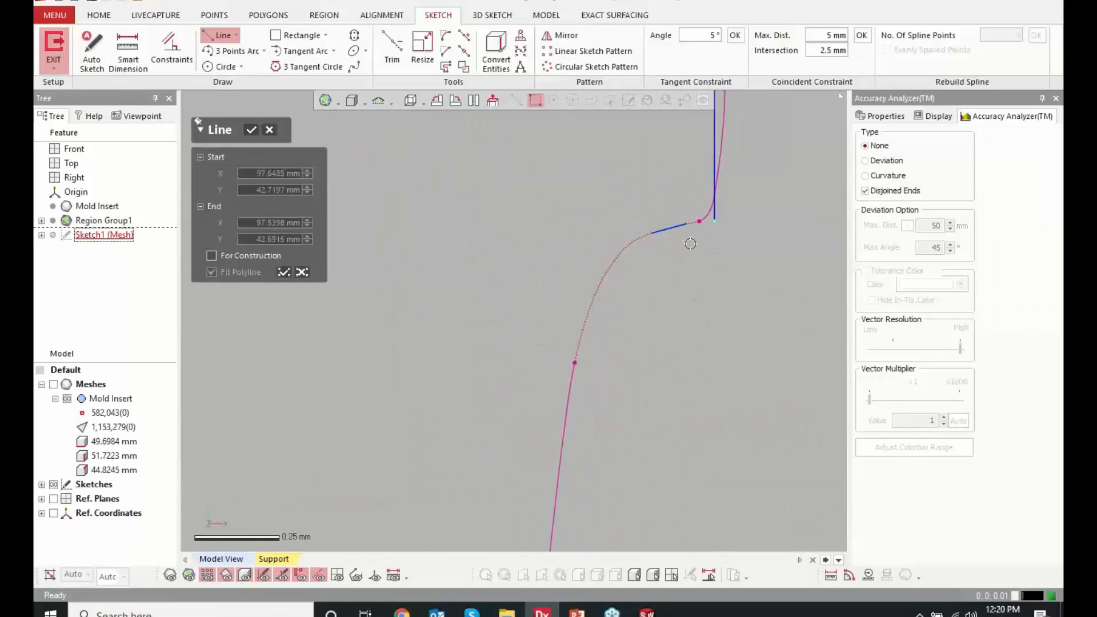
left_click(283, 273)
scroll(507, 240, "down", 3)
scroll(507, 240, "down", 4)
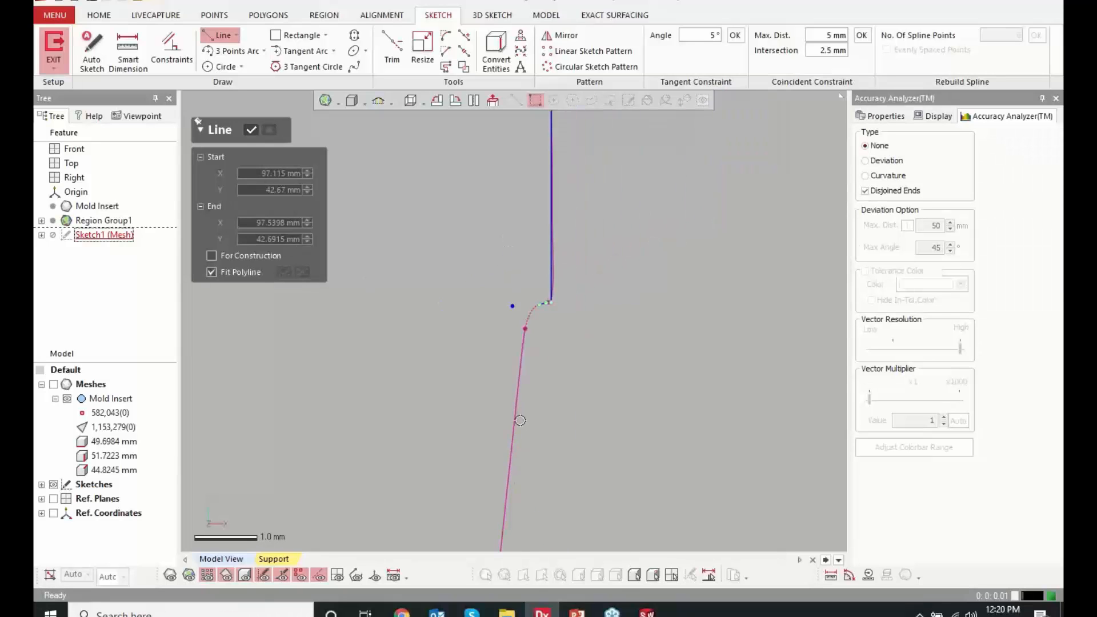
scroll(486, 274, "down", 7)
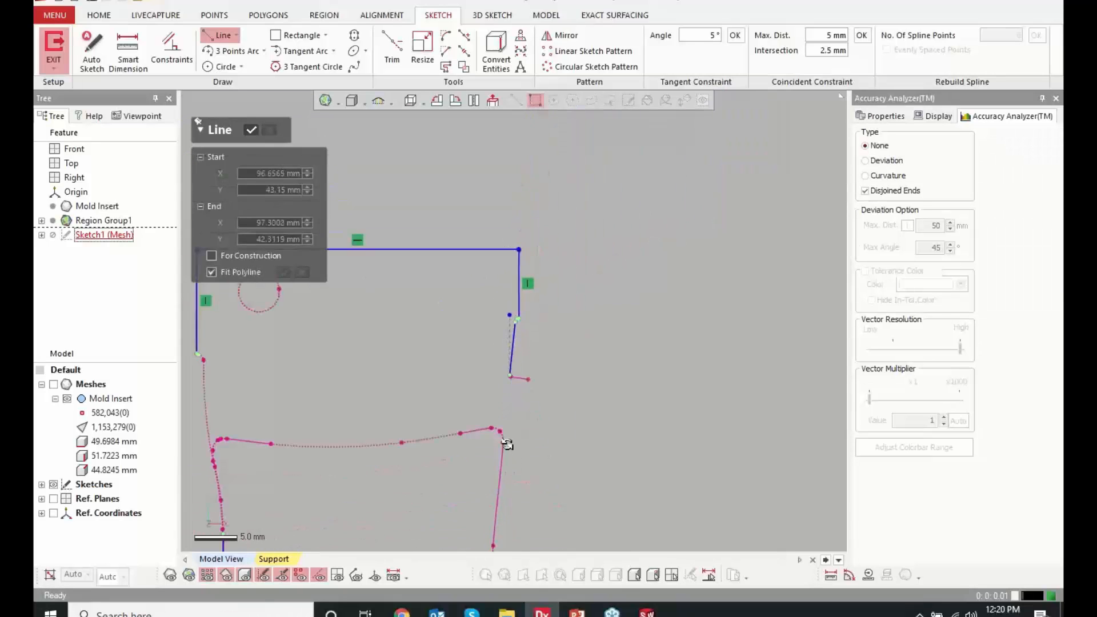
key("Escape")
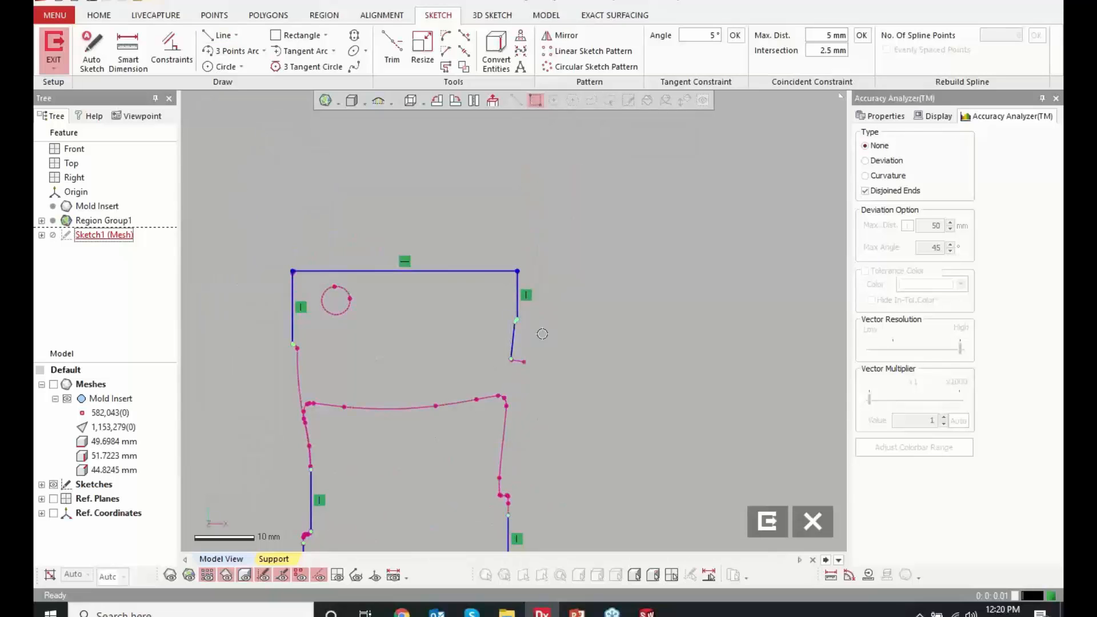
key("Escape")
key("l")
scroll(455, 381, "up", 3)
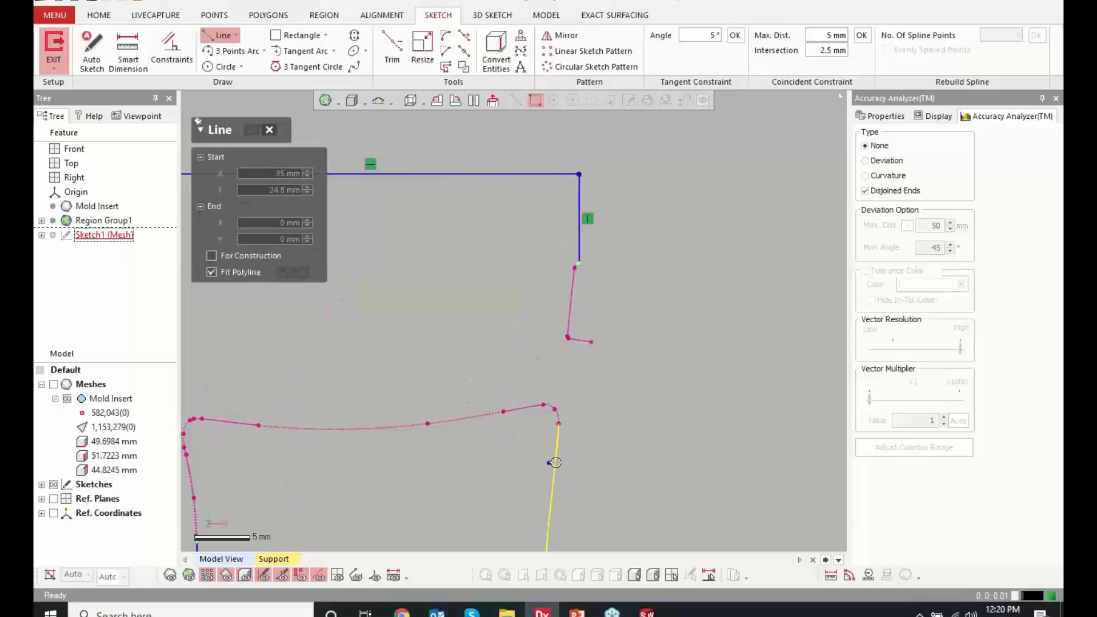
left_click(571, 322)
scroll(573, 341, "down", 3)
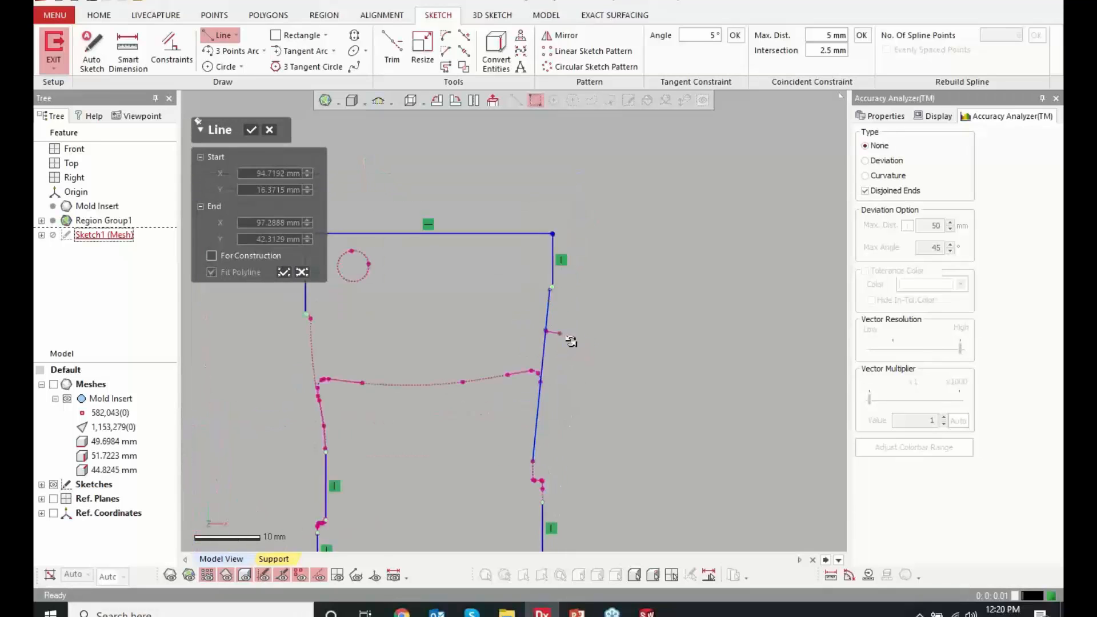
scroll(526, 468, "up", 2)
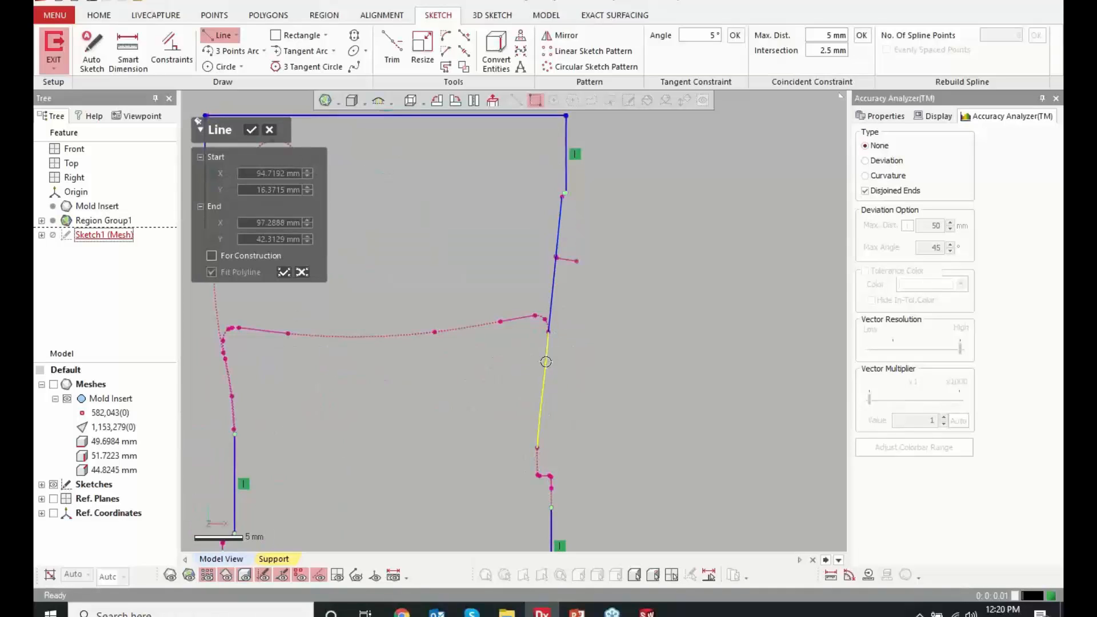
scroll(536, 443, "down", 3)
scroll(546, 509, "up", 6)
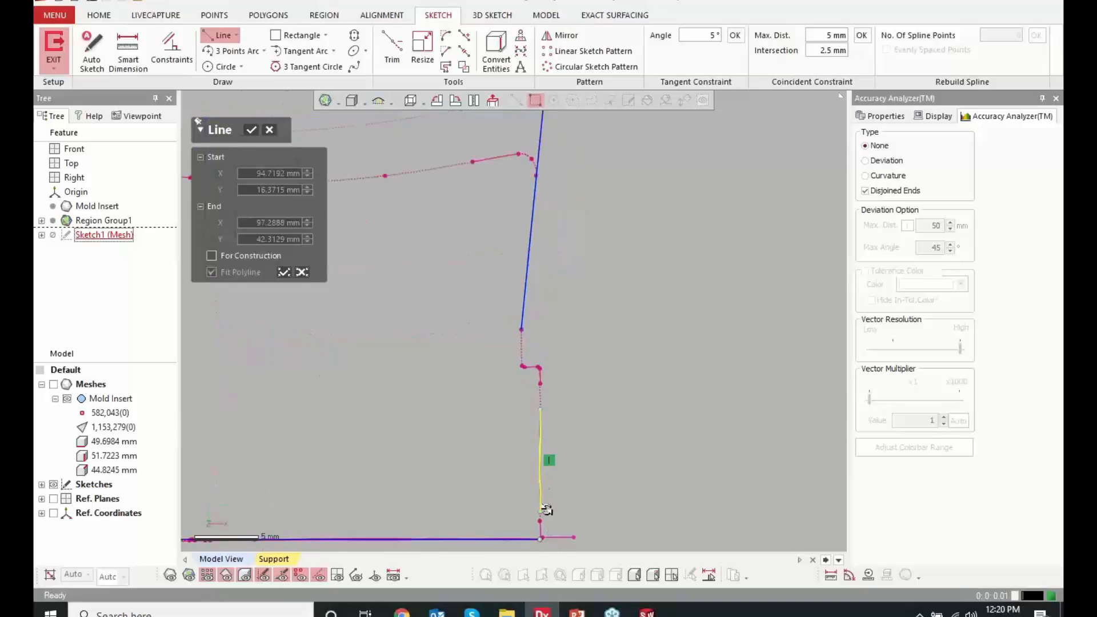
left_click(533, 283)
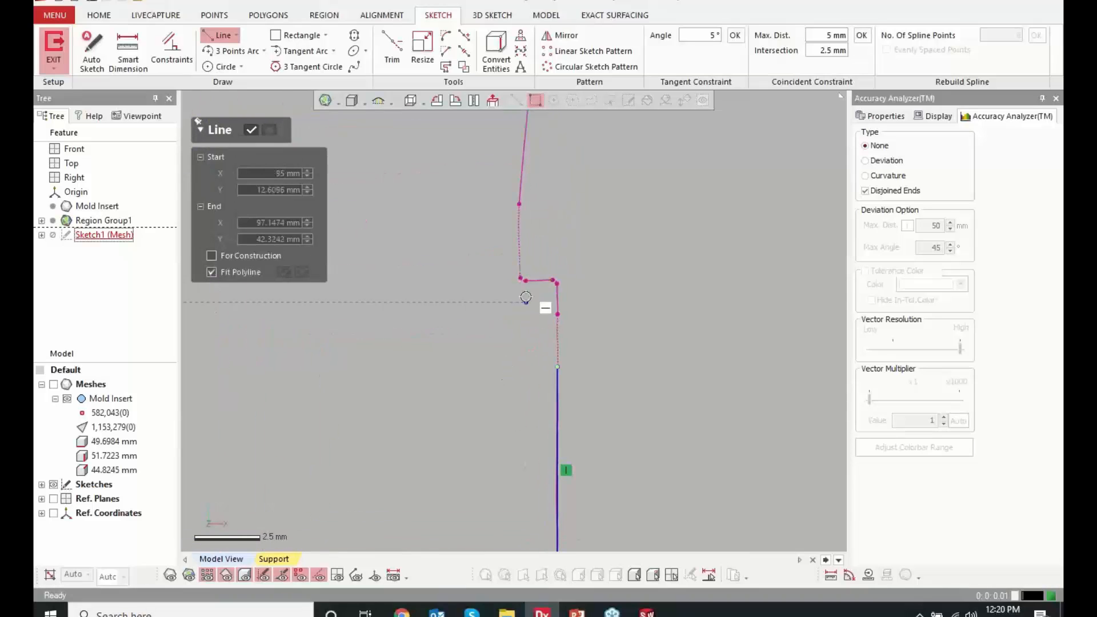
Fit a line to the short step low on the outline's right side and a single line through the slanted segments above it
left_click(538, 276)
key("Escape")
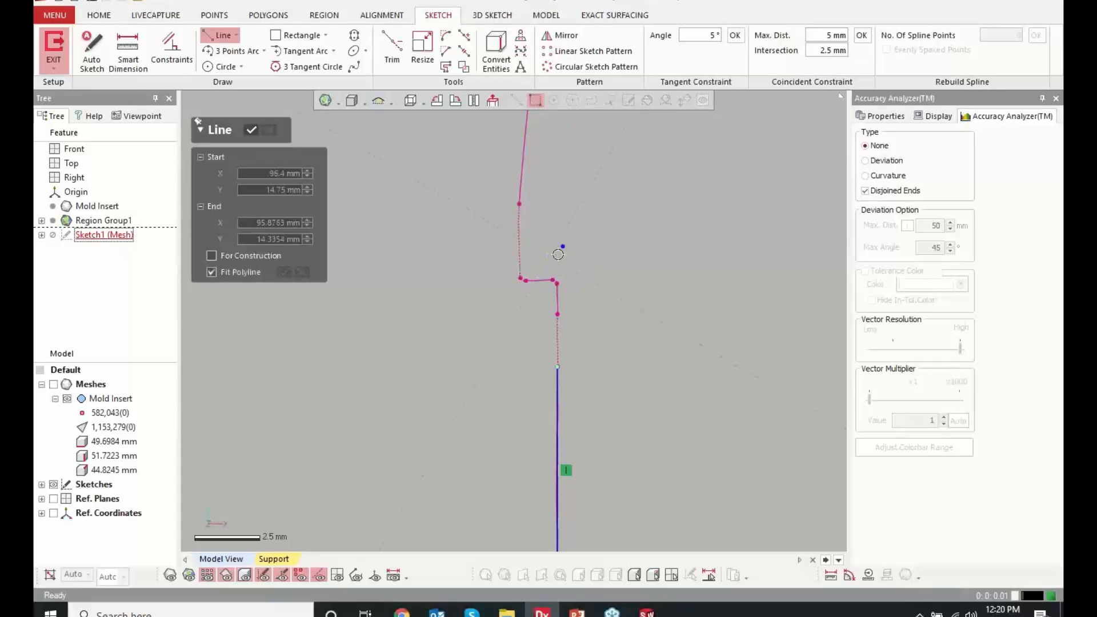
double_click(540, 279)
right_click_drag(544, 312, 552, 245, "shift")
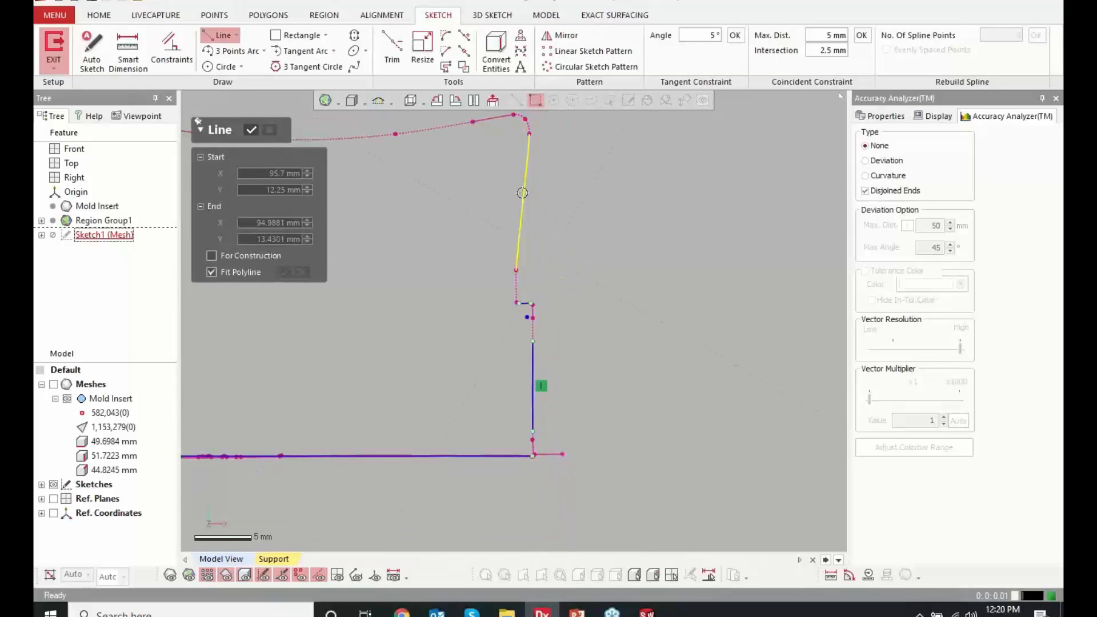
scroll(577, 264, "down", 3)
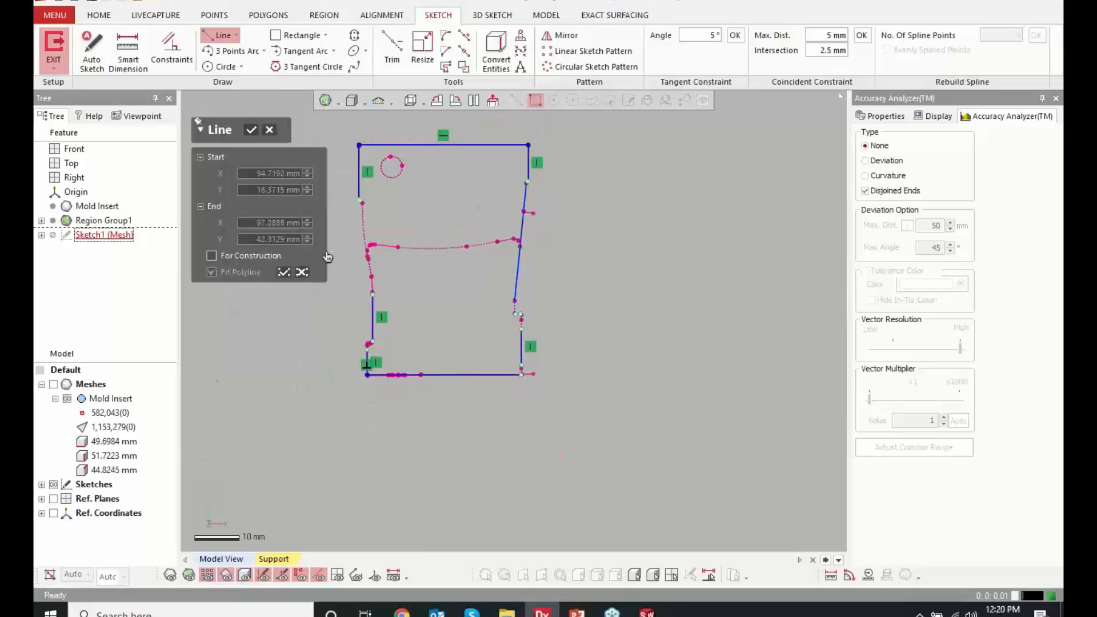
left_click(301, 272)
Finish the line fitting and fit a 3 Points Arc to the curved polyline below the step on the upper outline's left side
scroll(465, 220, "up", 10)
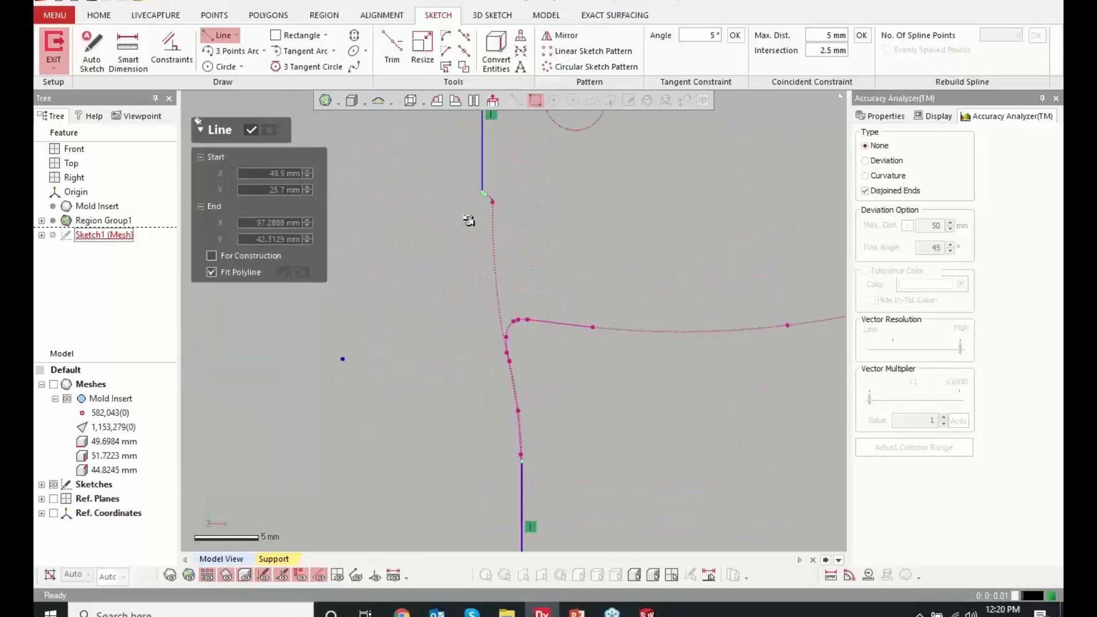
scroll(531, 332, "down", 5)
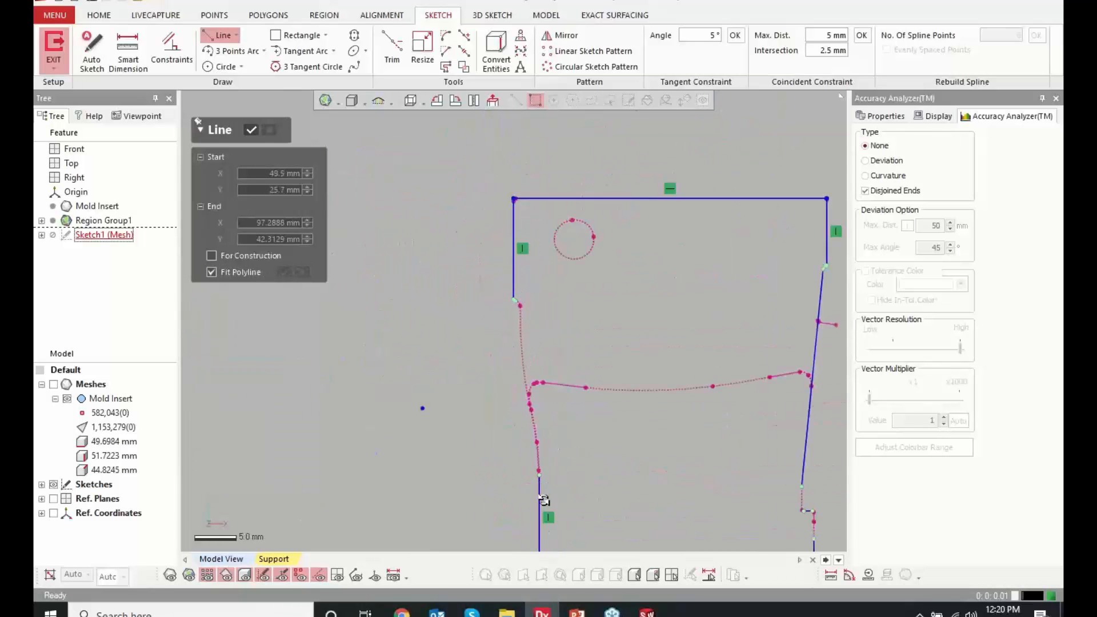
scroll(543, 497, "up", 2)
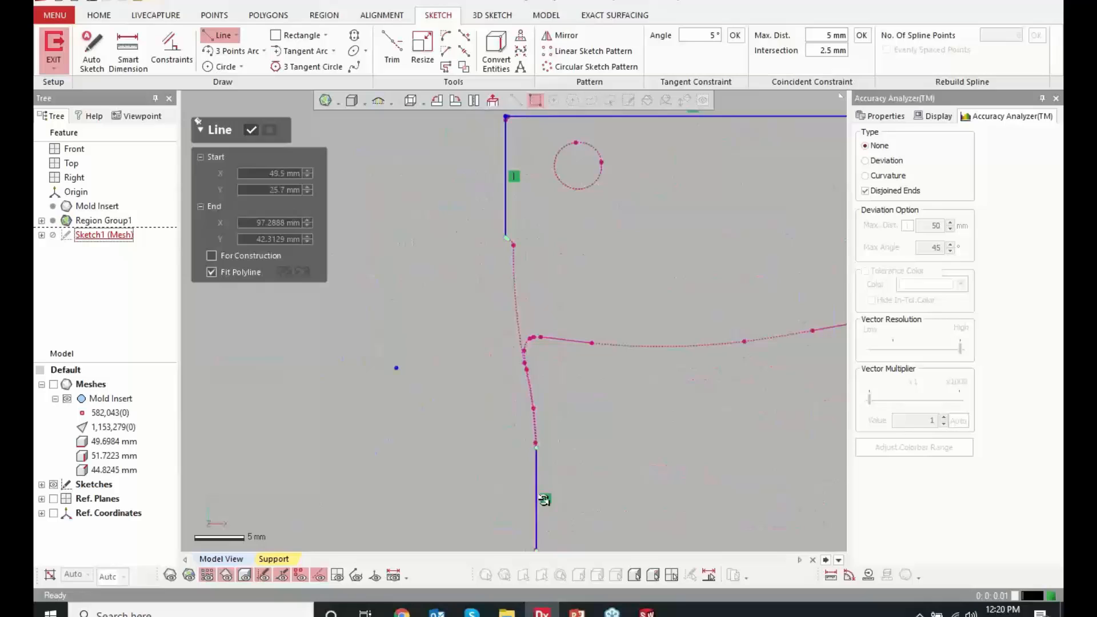
left_click(251, 130)
left_click(226, 51)
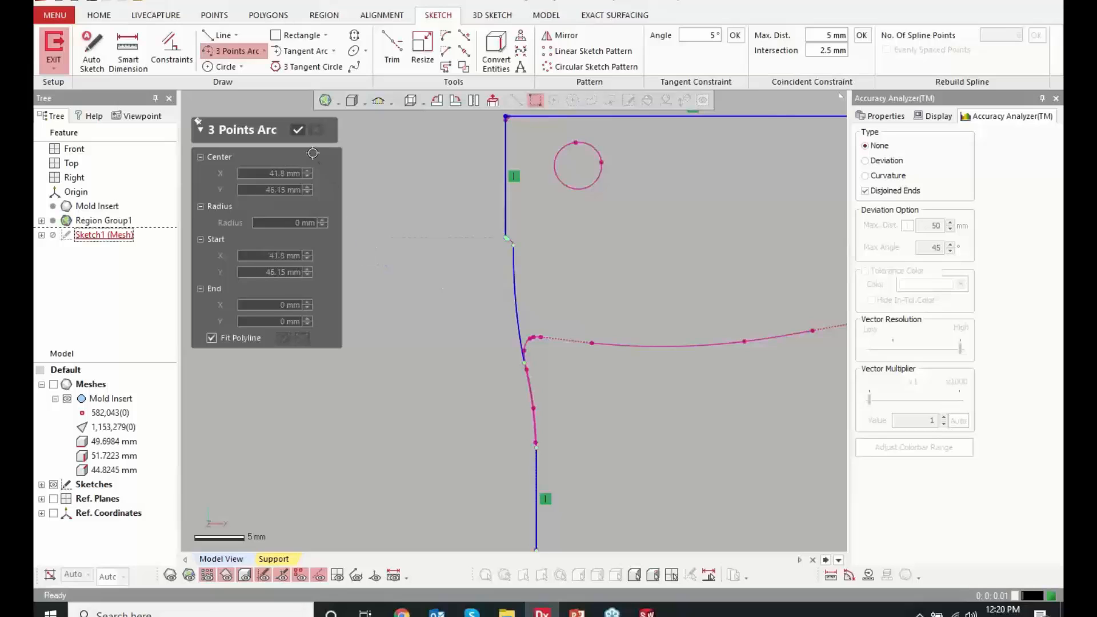
left_click(298, 130)
Fit a line to the short horizontal segment of the small step low on the outline's left side
scroll(409, 338, "down", 4)
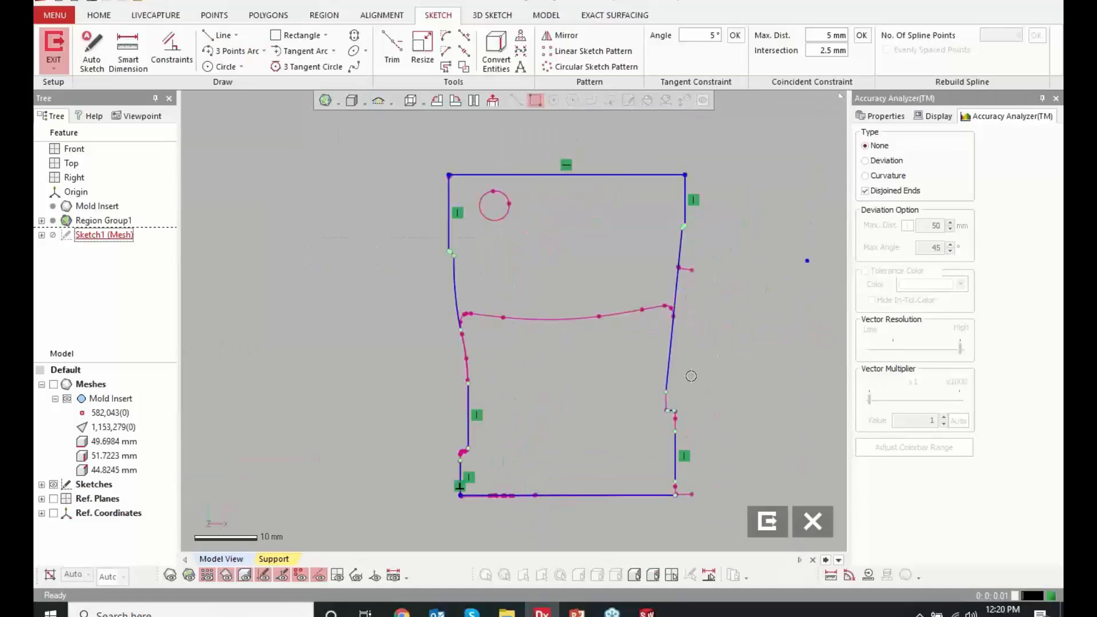
scroll(449, 417, "up", 10)
scroll(449, 417, "up", 3)
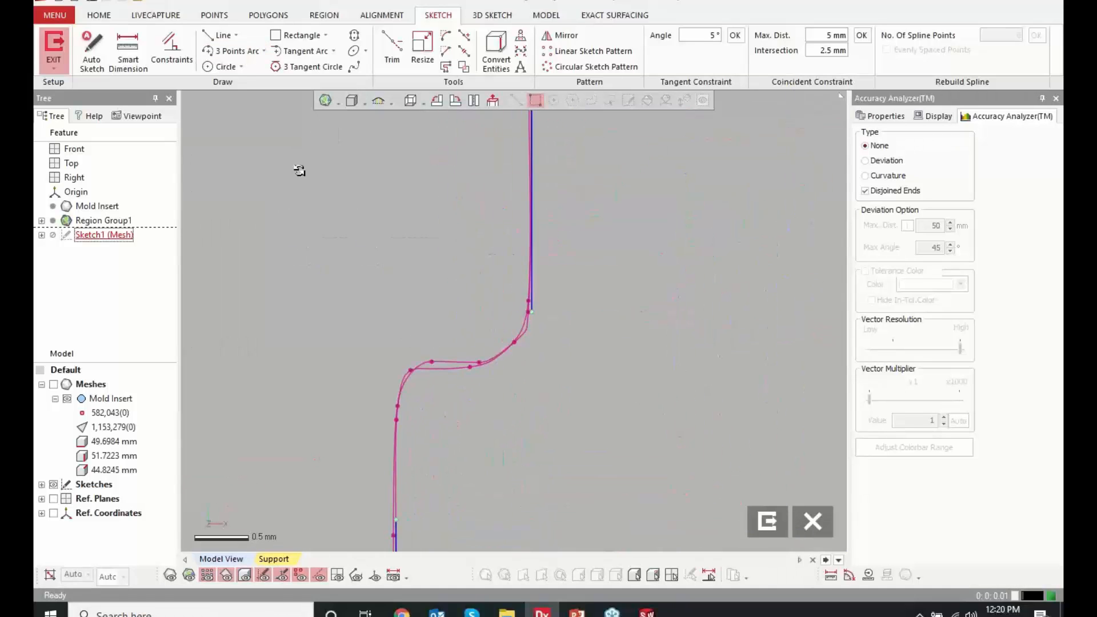
left_click(221, 35)
left_click(431, 361)
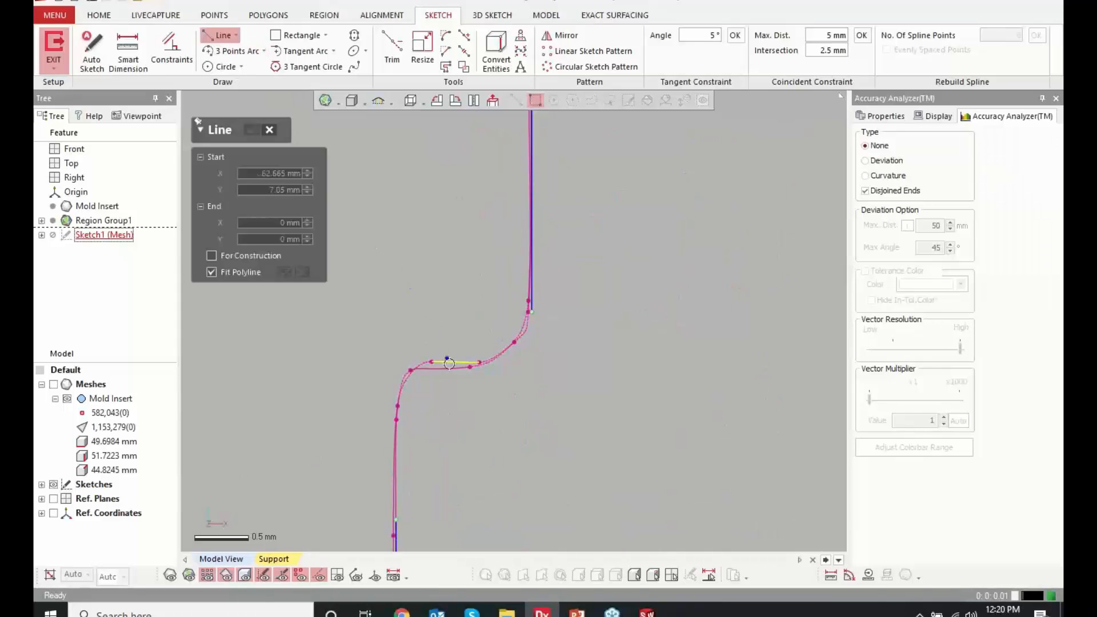
left_click(479, 362)
left_click(253, 140)
scroll(392, 250, "down", 12)
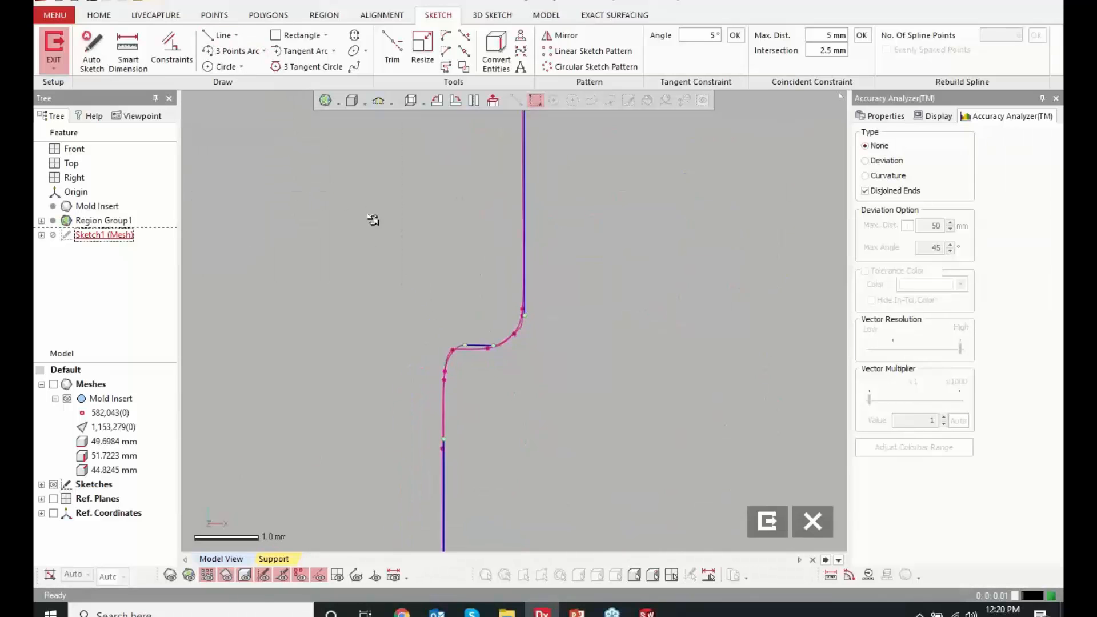
Use Corner Trim to join the upper left vertical line, the short step line and the curved arc below it
scroll(631, 251, "down", 4)
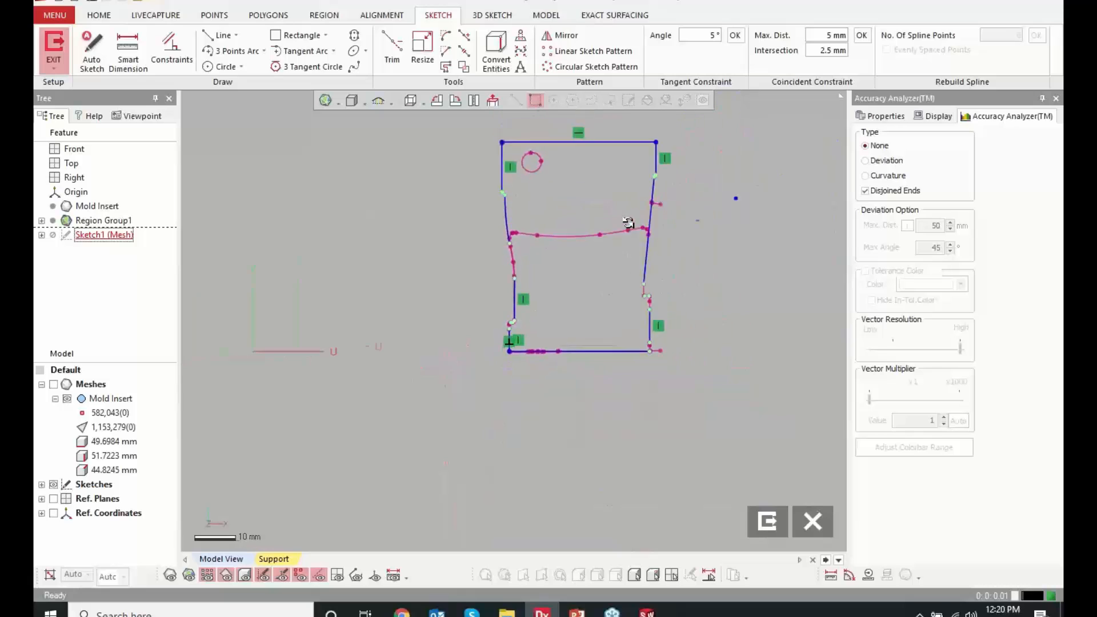
scroll(588, 191, "up", 3)
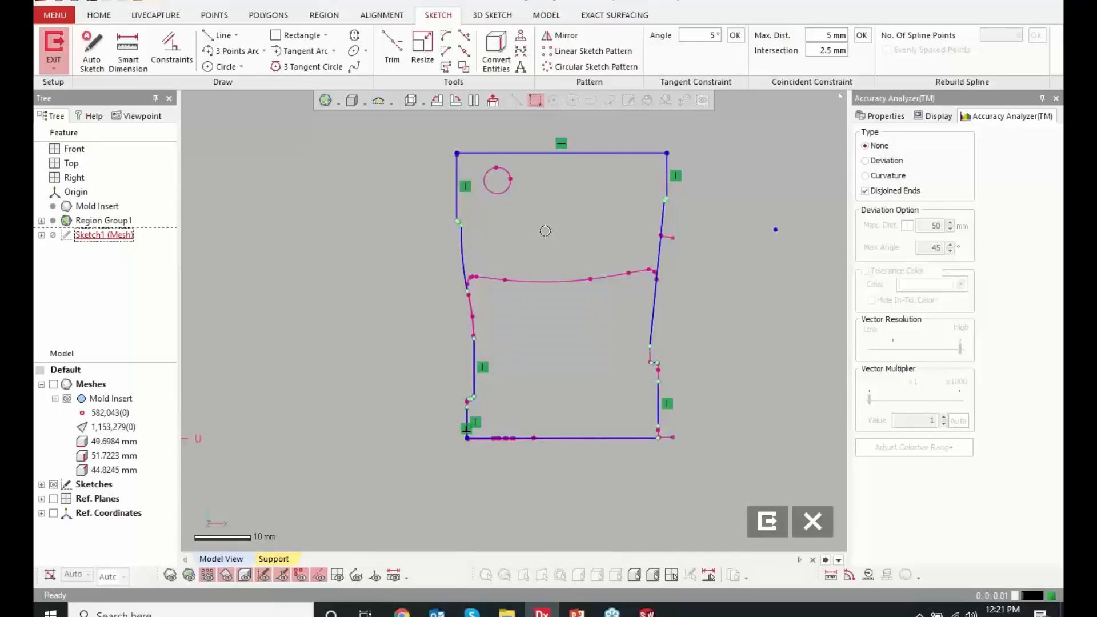
left_click(384, 68)
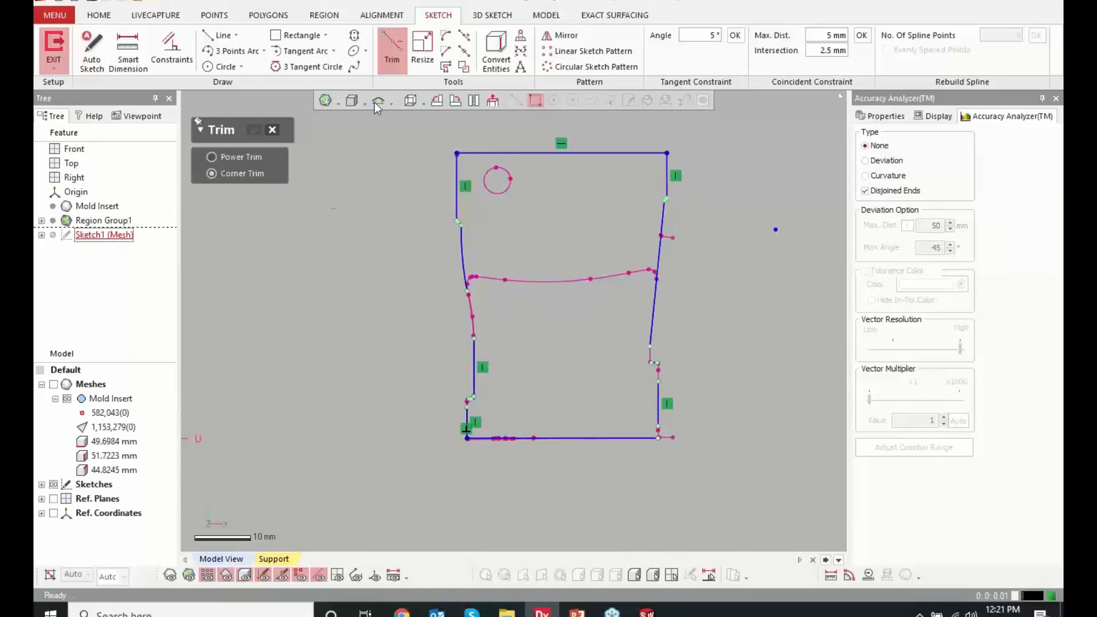
scroll(406, 205, "up", 15)
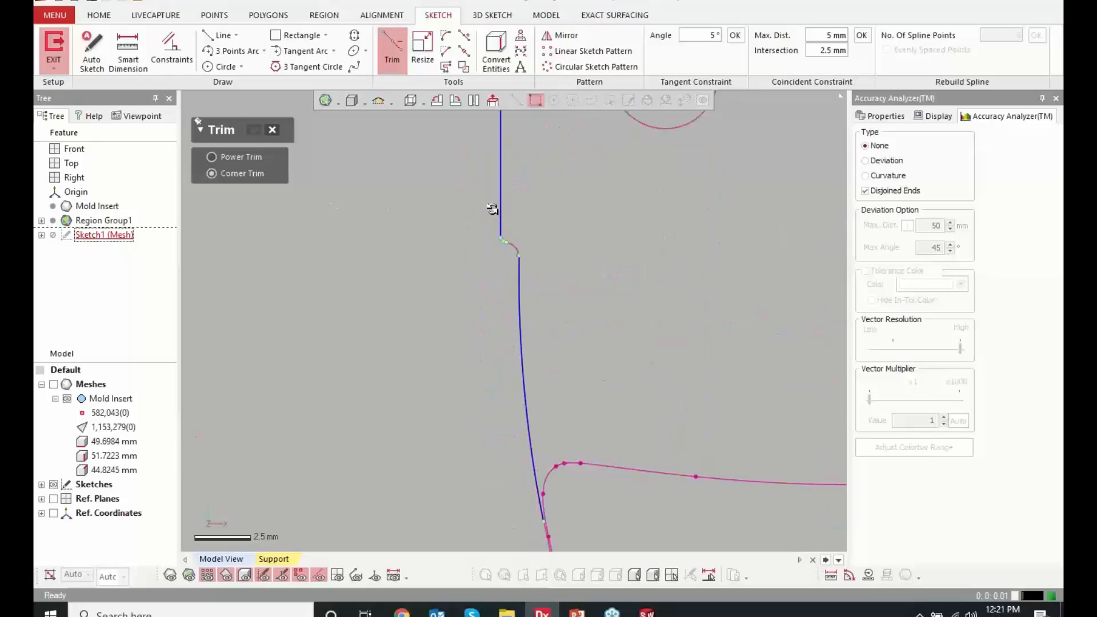
left_click(526, 312)
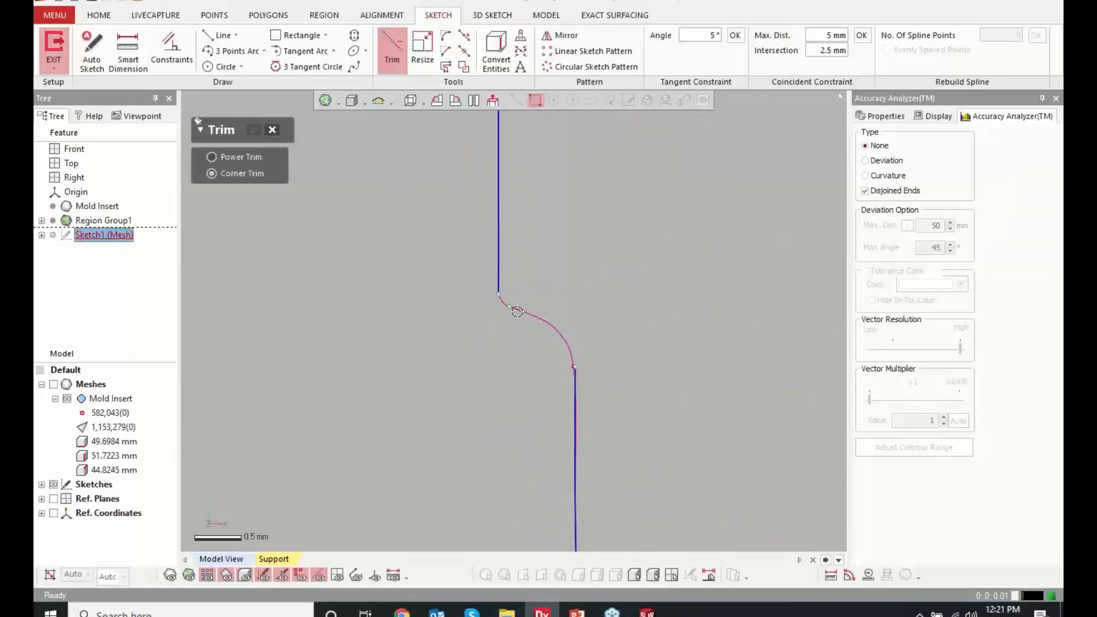
left_click(575, 374)
left_click(524, 313)
left_click(500, 271)
Use Corner Trim to join the upper right side's vertical line, its short step line and the slanted line
scroll(549, 352, "down", 4)
scroll(549, 352, "down", 6)
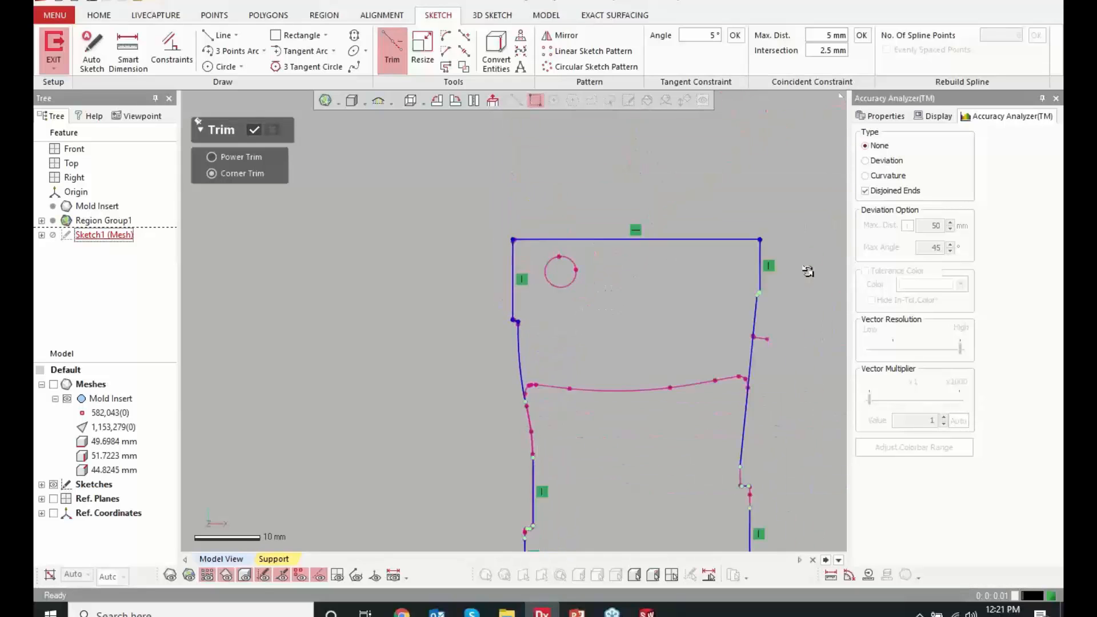
scroll(632, 326, "up", 6)
scroll(623, 331, "up", 4)
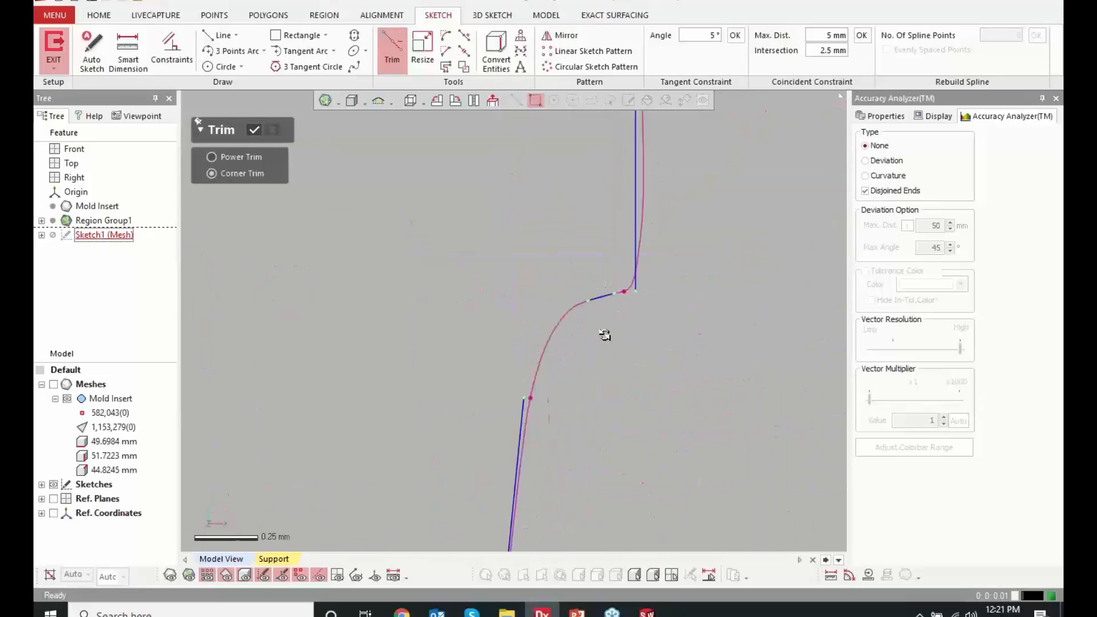
left_click(604, 296)
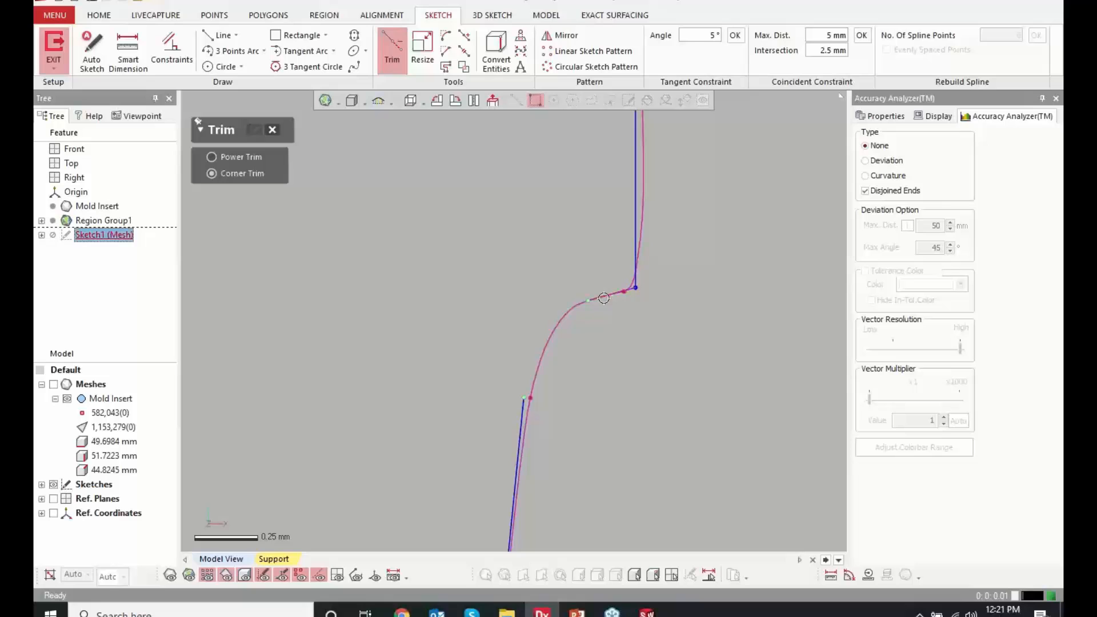
left_click(520, 416)
scroll(512, 261, "down", 6)
scroll(512, 261, "down", 4)
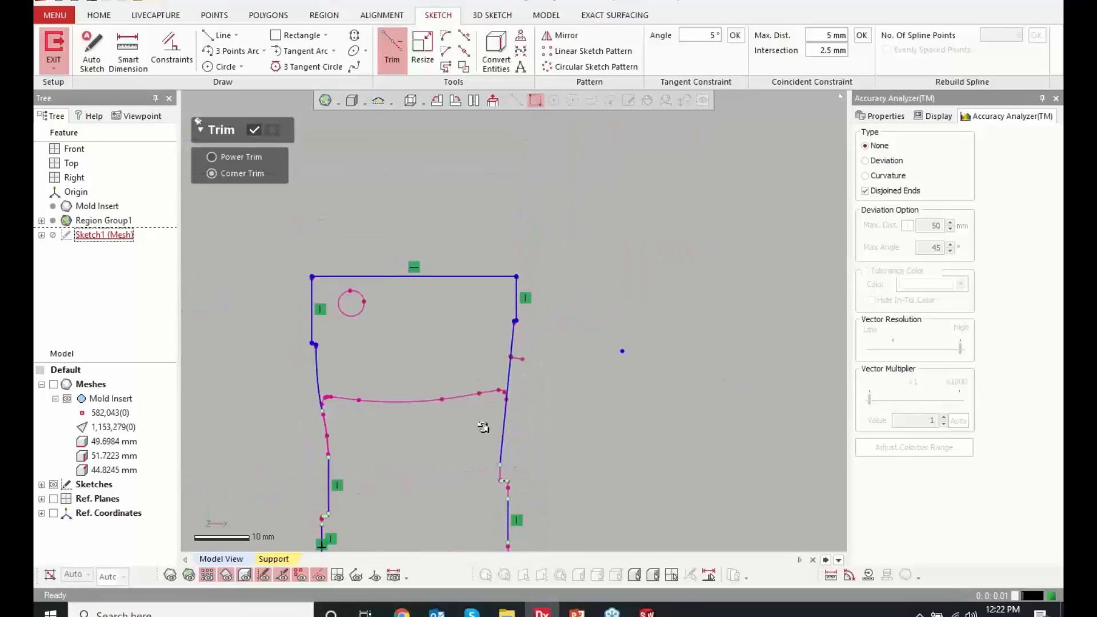
scroll(497, 448, "up", 3)
left_click(573, 444)
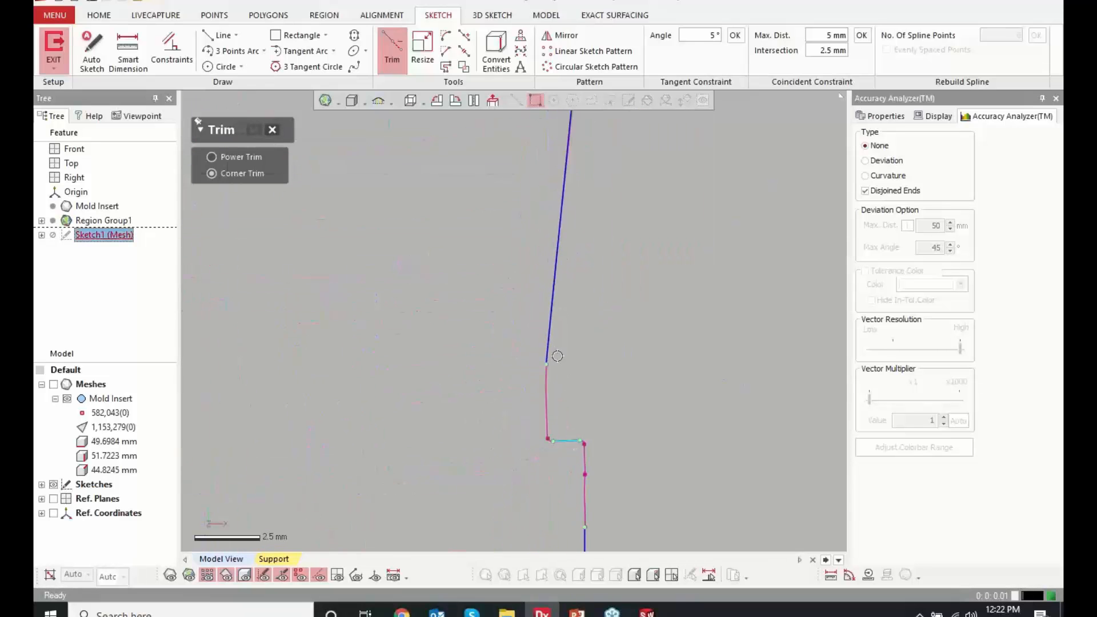
left_click(272, 129)
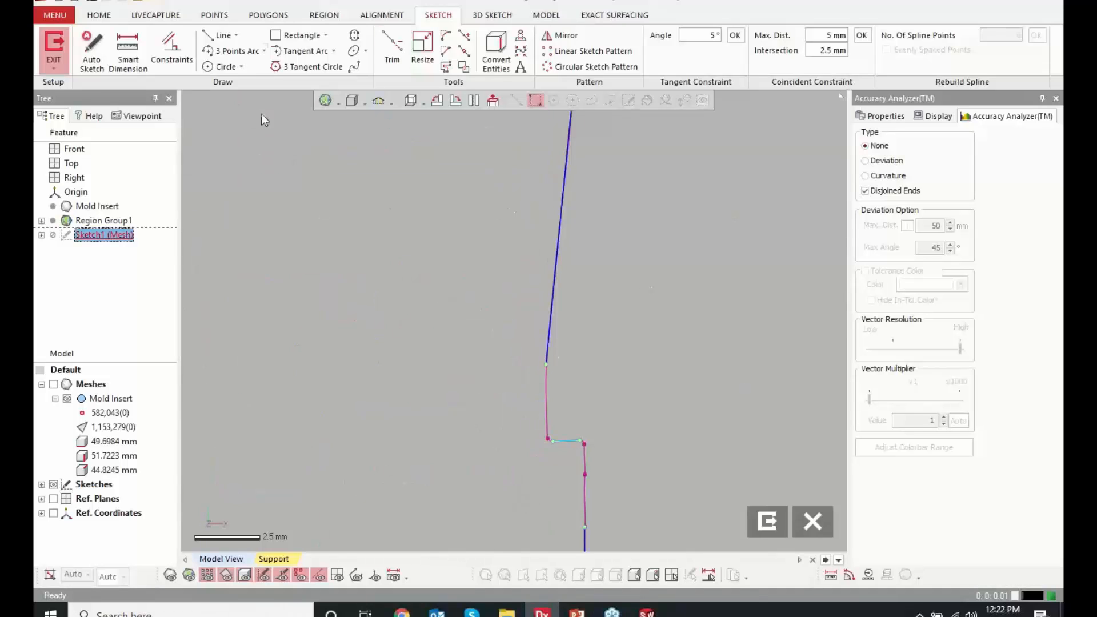
Draw a vertical line about 4 mm long from between the slanted line and the lower right step down past the step line
left_click(218, 34)
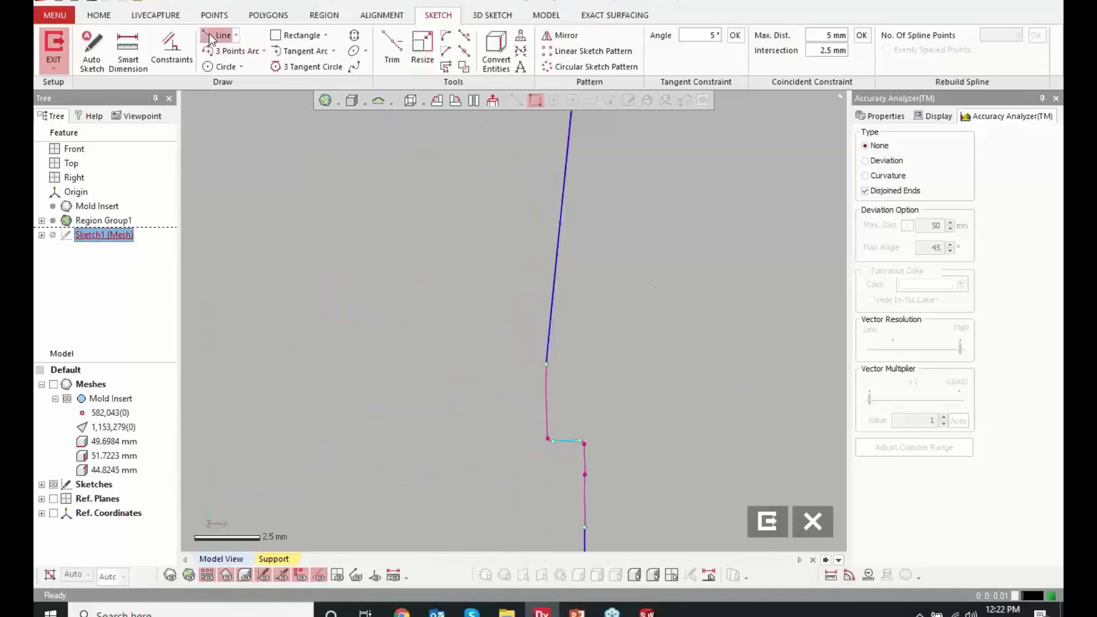
left_click(547, 411)
left_click(547, 500)
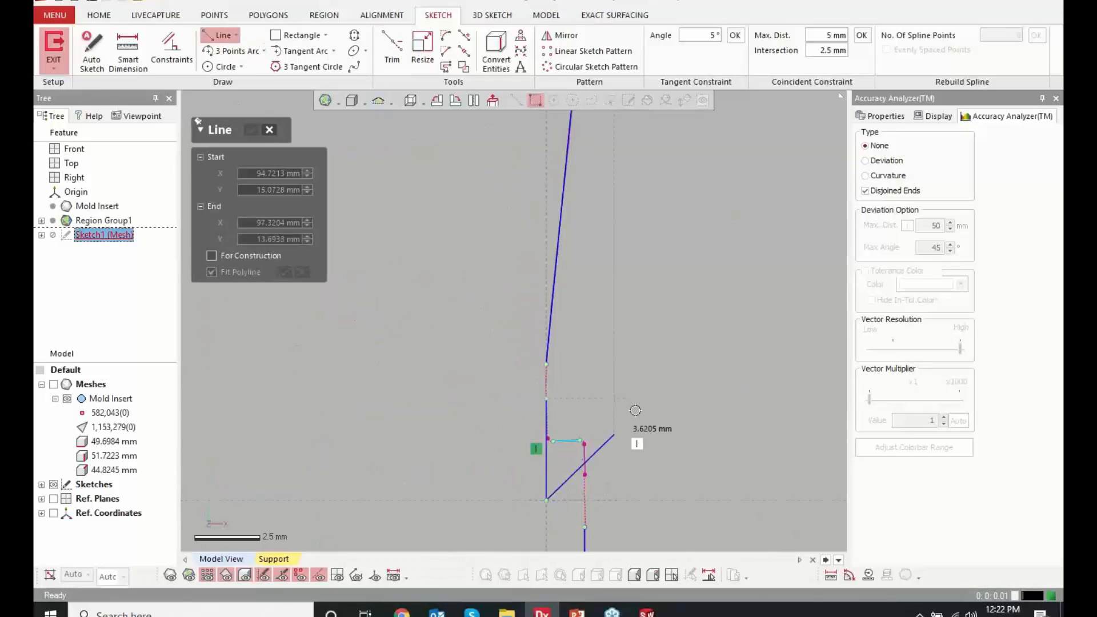
left_click(251, 131)
Use Corner Trim to join the short vertical line to the slanted line above and the step line below on the right side
left_click(388, 61)
left_click(549, 417)
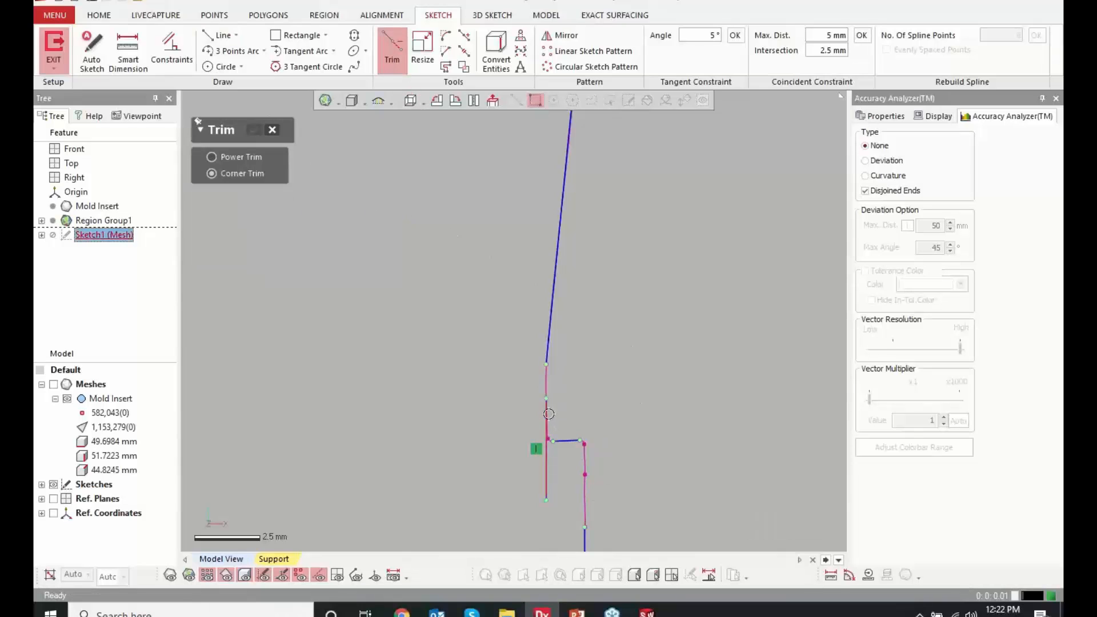
left_click(550, 325)
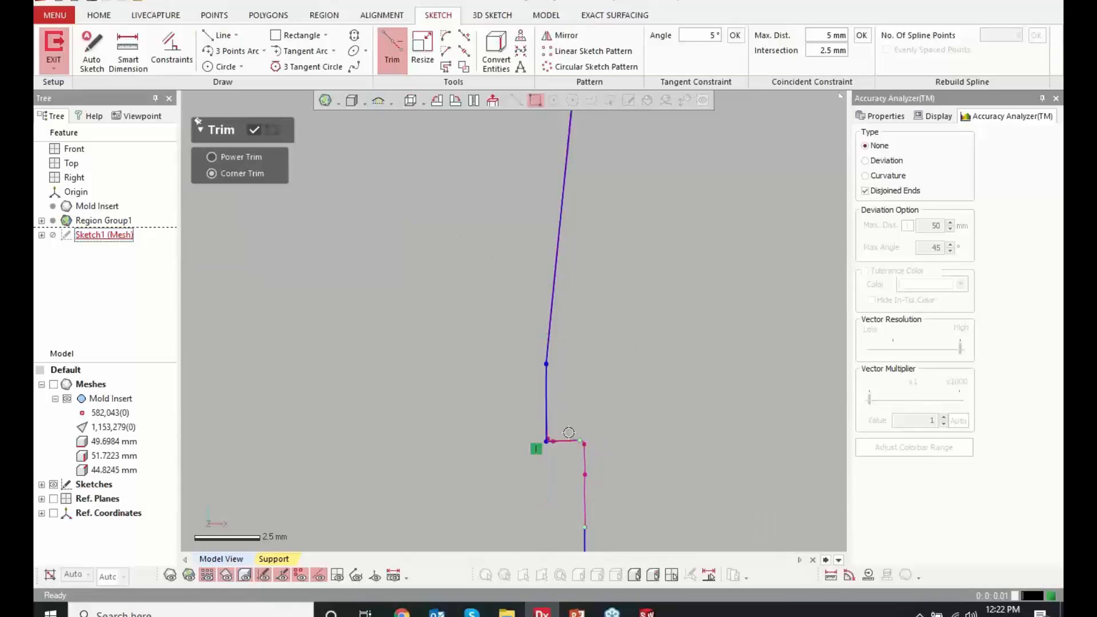
Use Corner Trim to join the lower right vertical line to the step line above it and to the bottom line
scroll(557, 414, "down", 3)
scroll(550, 444, "down", 3)
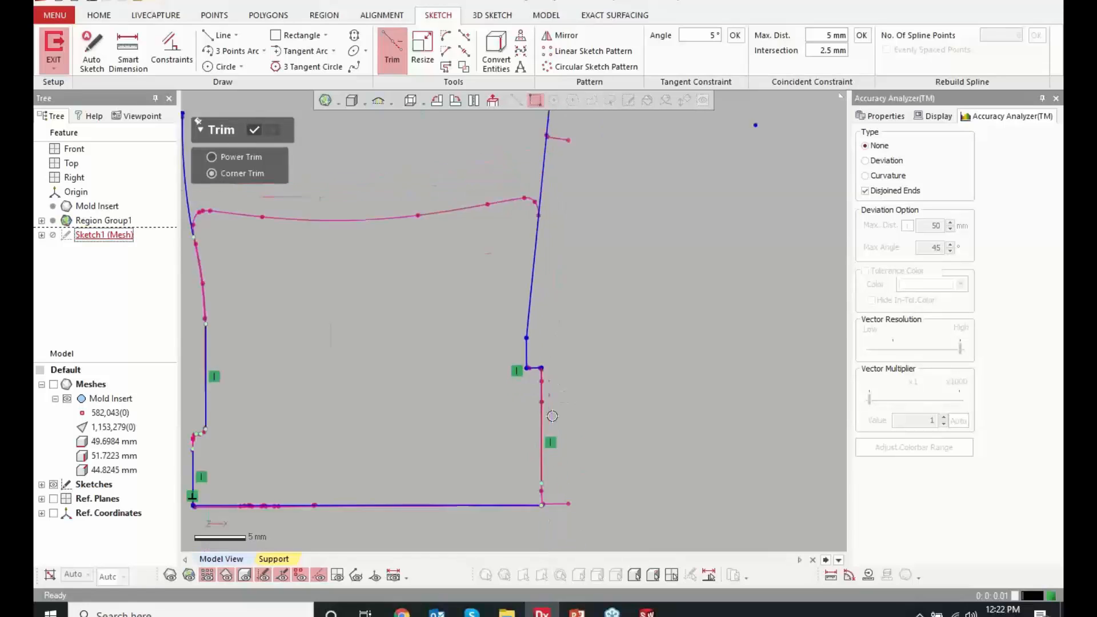
left_click(485, 428)
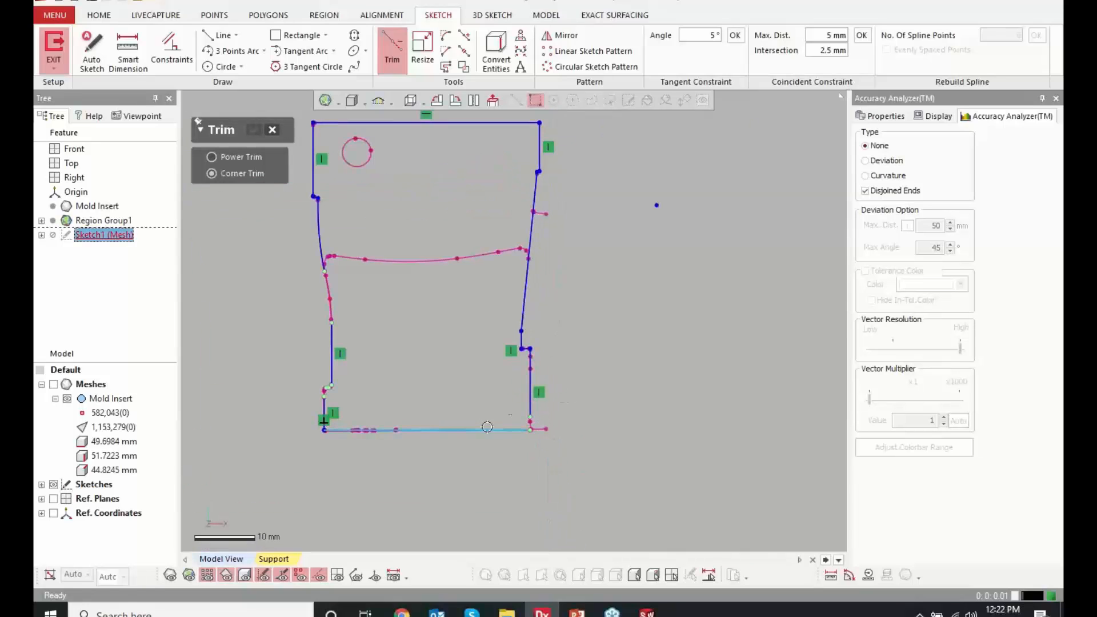
left_click(530, 413)
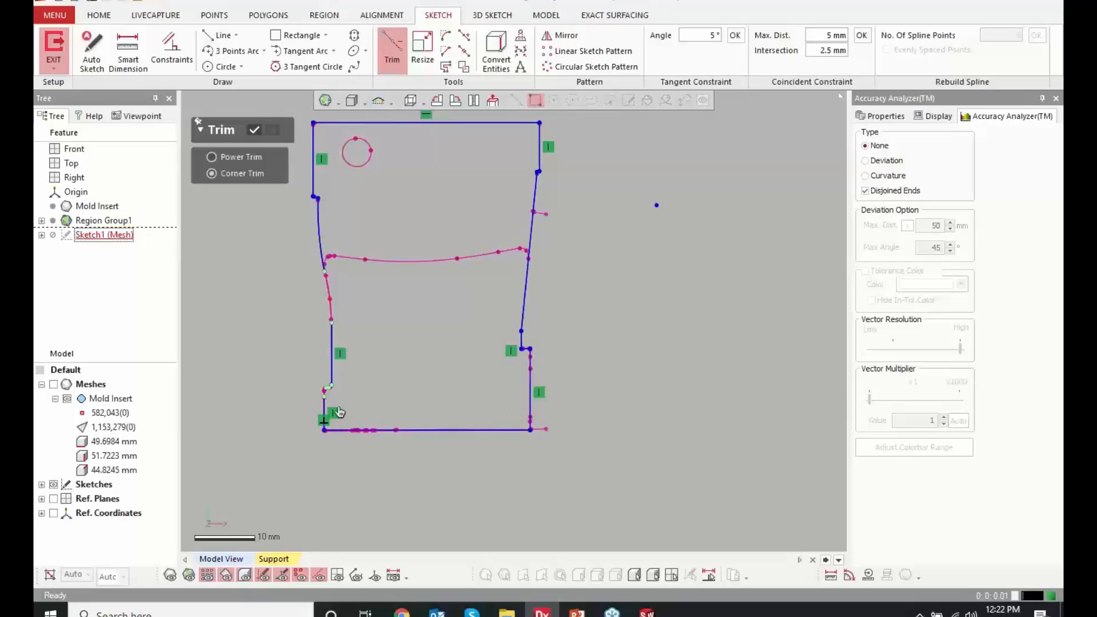
Use Corner Trim to join the lower left vertical line to the step line, and the step line to the vertical line above it
scroll(327, 430, "up", 6)
left_click(311, 423)
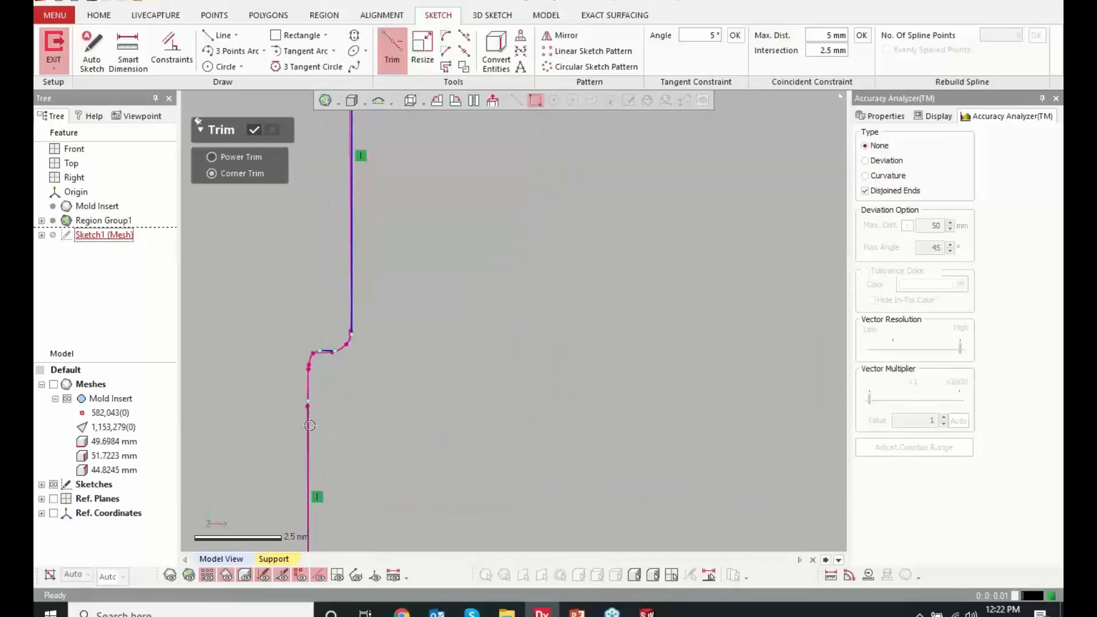
left_click(324, 352)
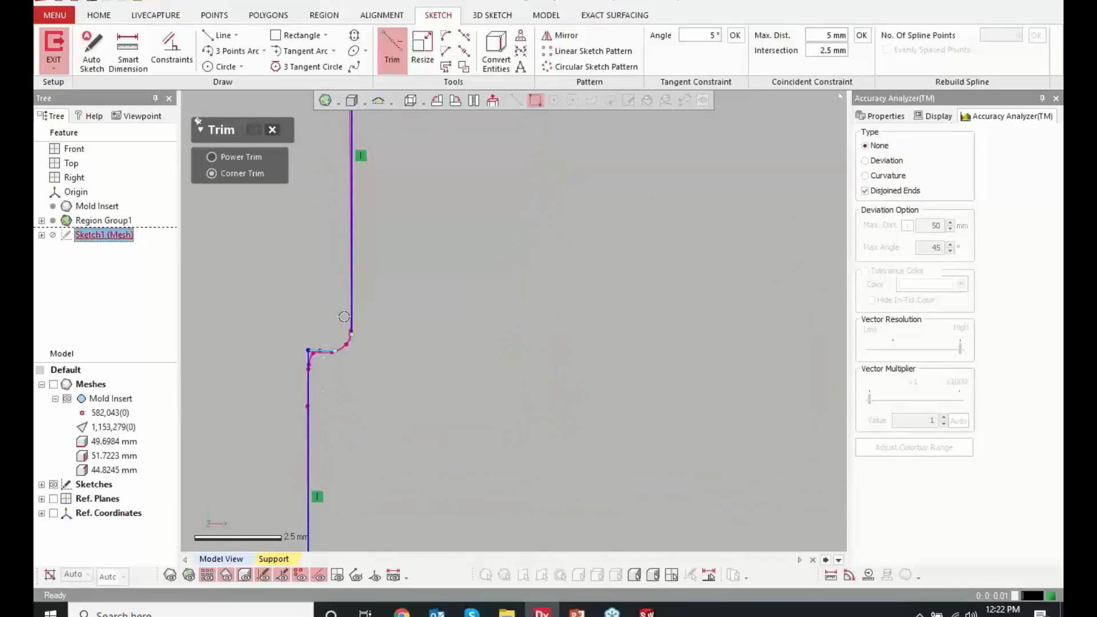
Use Corner Trim to extend the left side's upper arc to the vertical line below it and join them at a corner
scroll(384, 409, "down", 7)
scroll(471, 196, "up", 4)
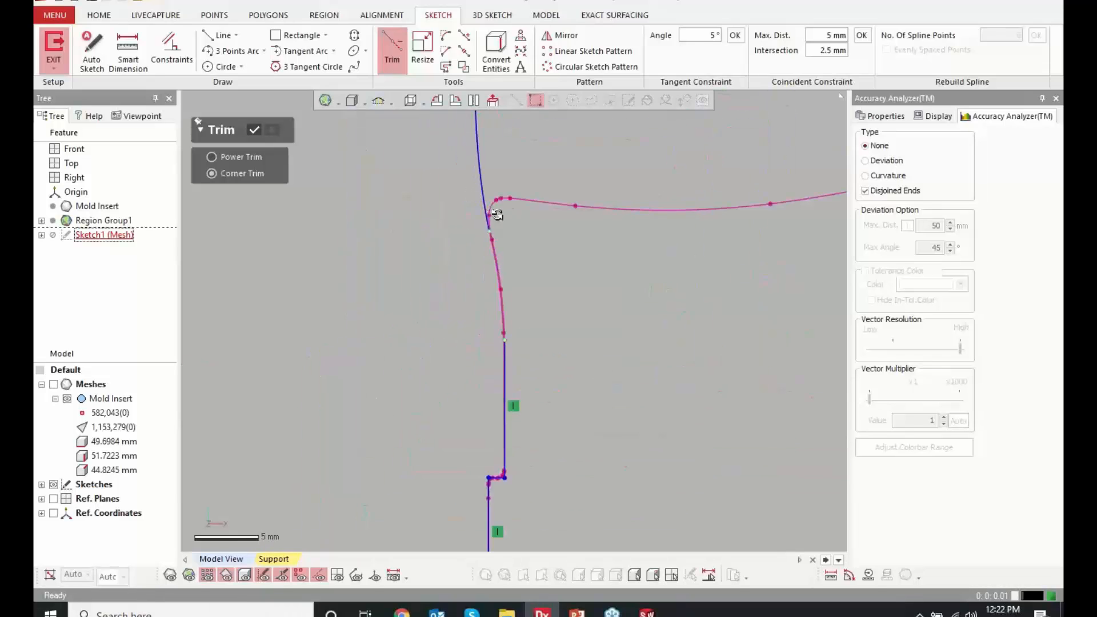
left_click(492, 212)
left_click(506, 354)
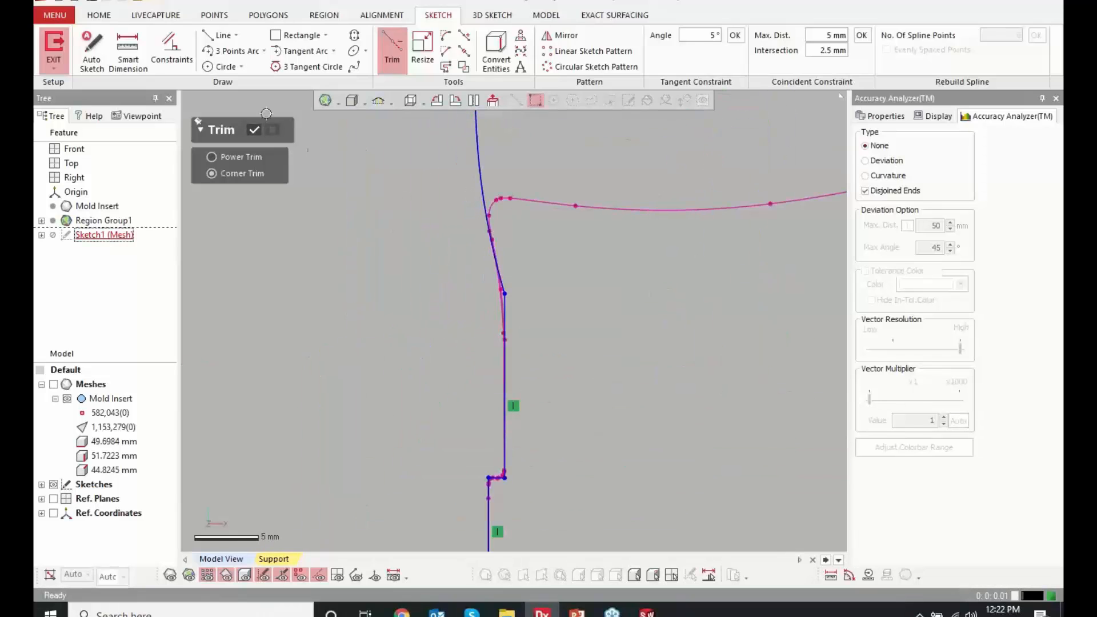
left_click(254, 132)
Fillet the corner between the left side's upper arc and the vertical line below, with a dimensioned radius of about 29.8 mm following the mesh polyline
scroll(536, 263, "down", 4)
scroll(536, 263, "up", 8)
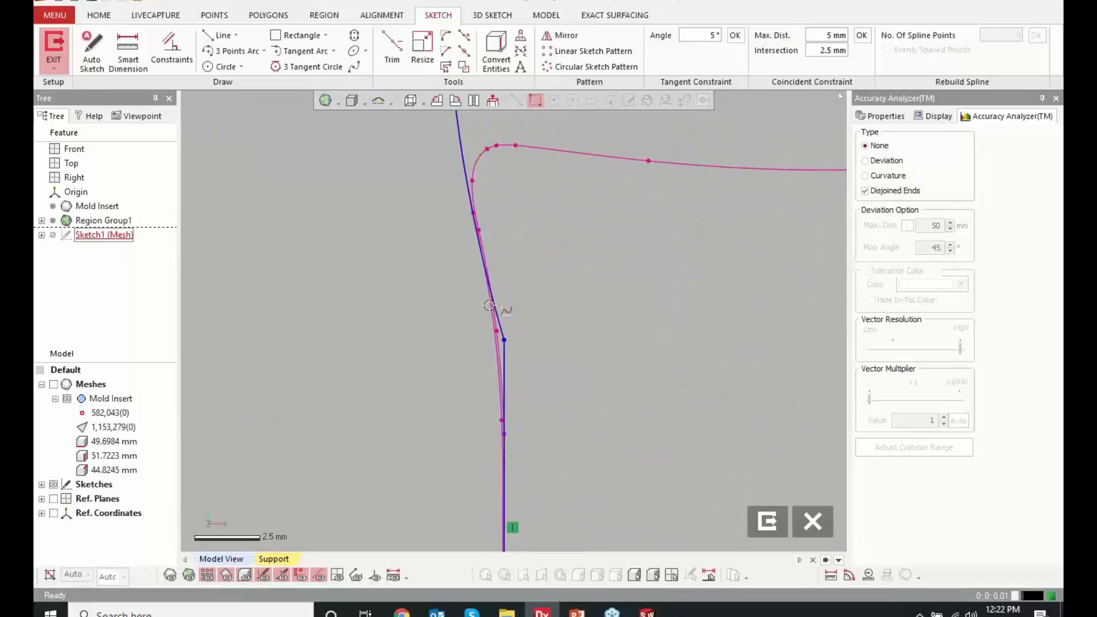
left_click(499, 434)
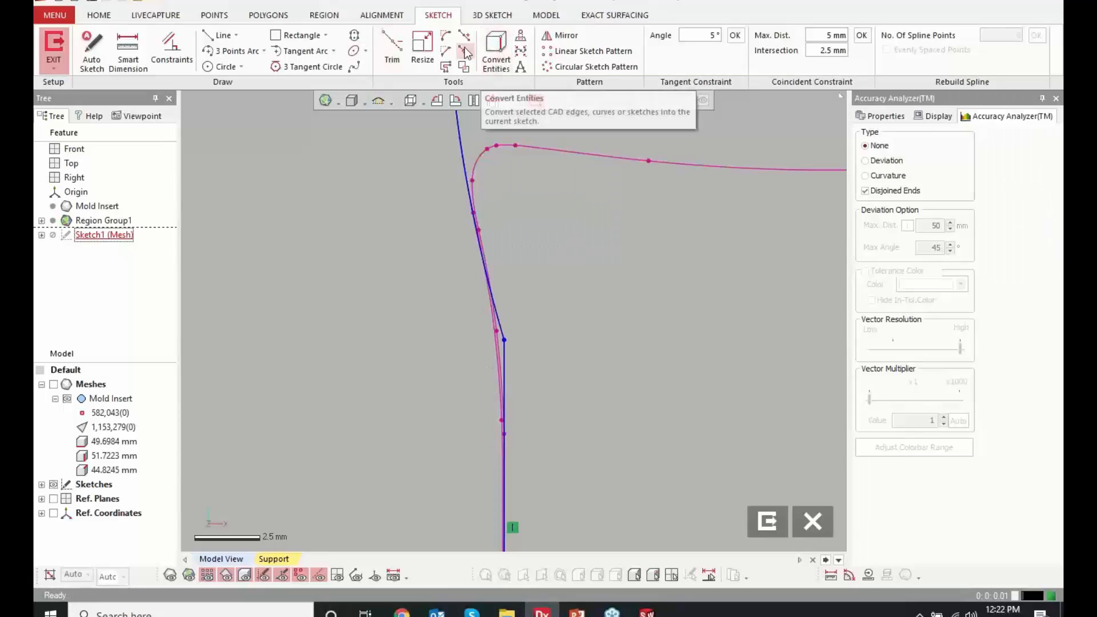
left_click(446, 35)
scroll(506, 308, "down", 3)
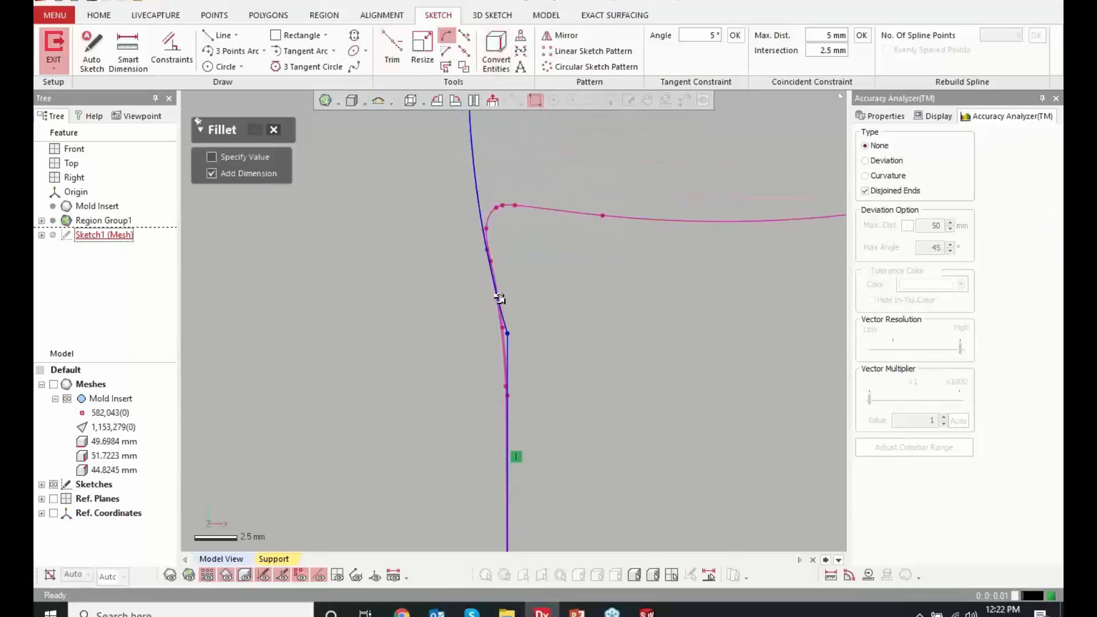
left_click(511, 331)
scroll(510, 361, "up", 3)
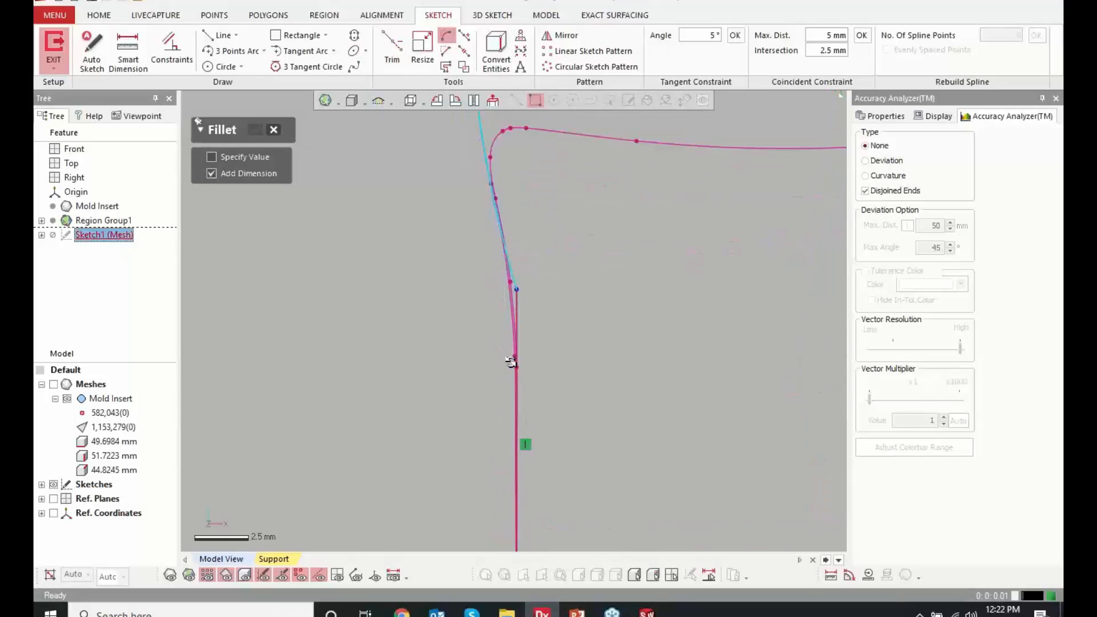
scroll(510, 361, "up", 3)
left_click(523, 377)
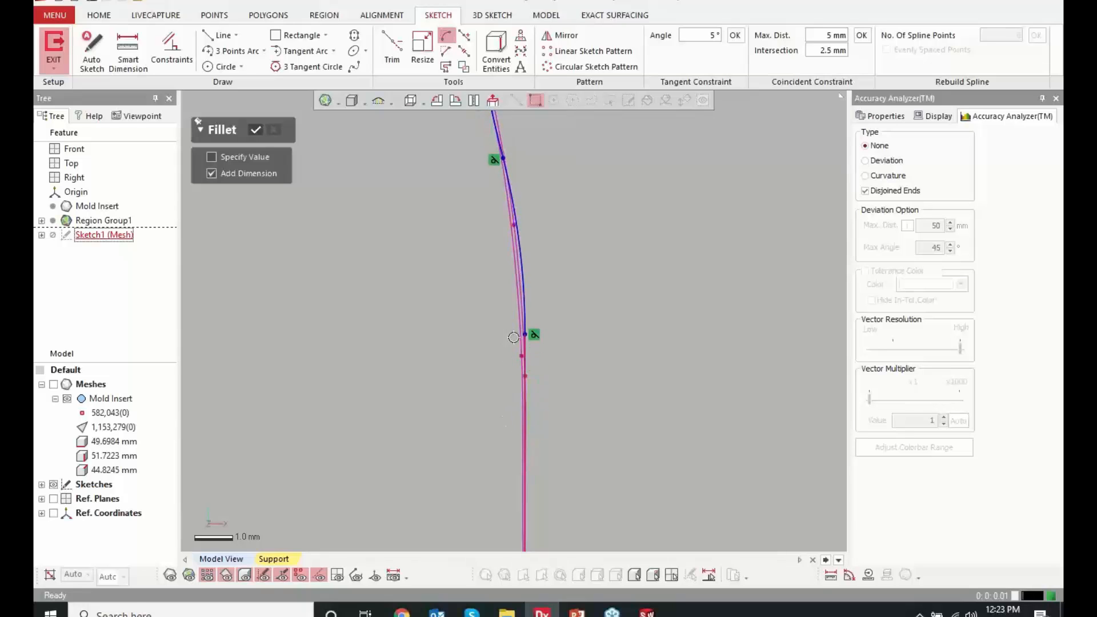
left_click(508, 385)
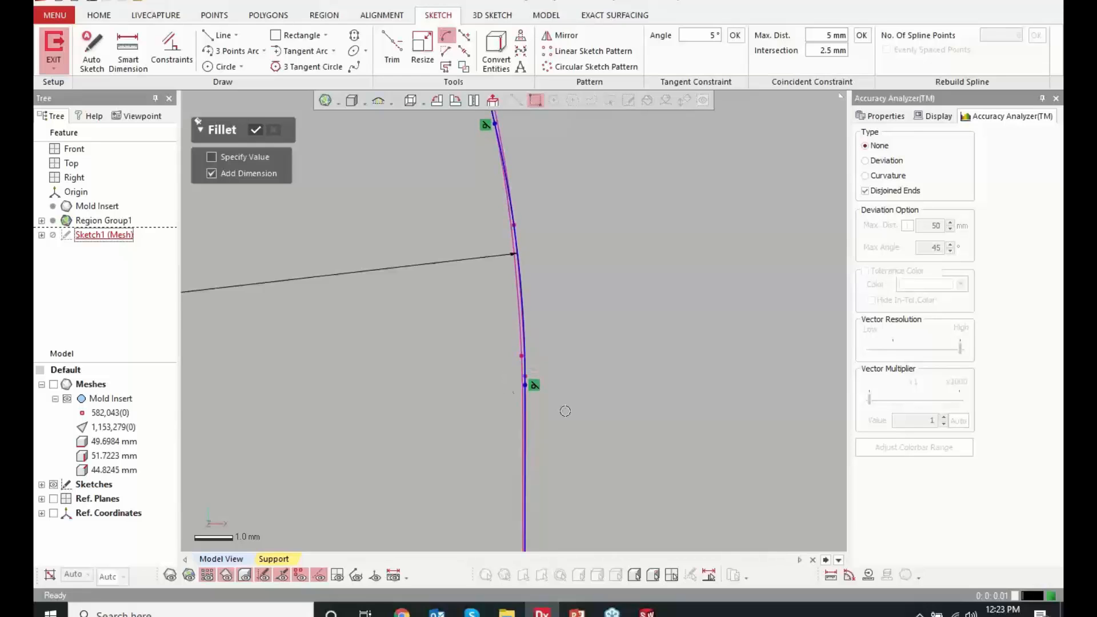
scroll(653, 409, "down", 3)
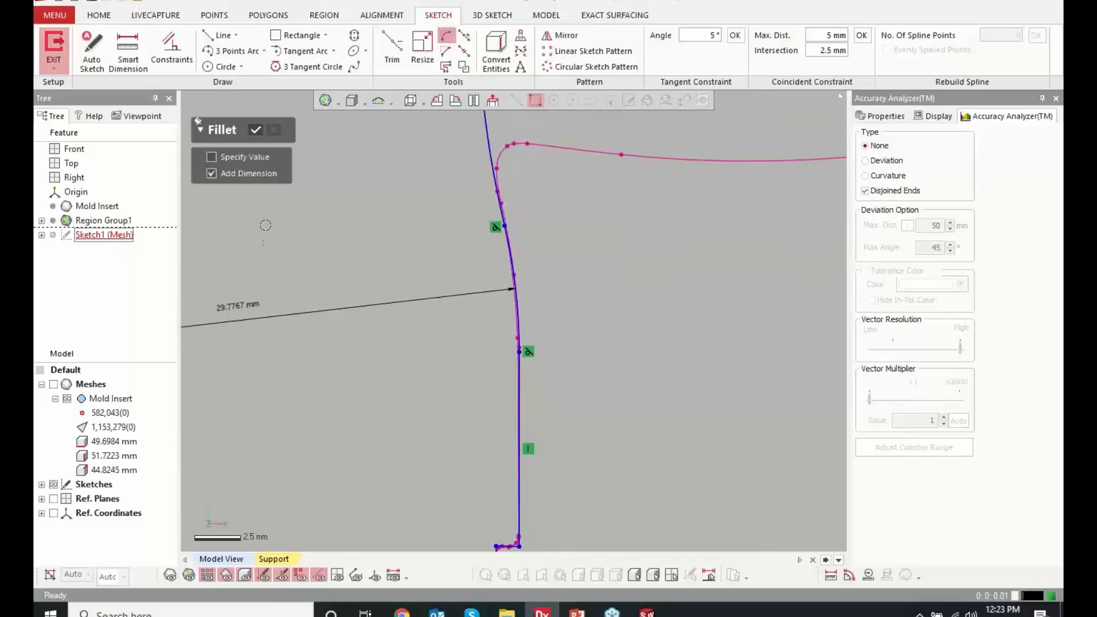
left_click(264, 135)
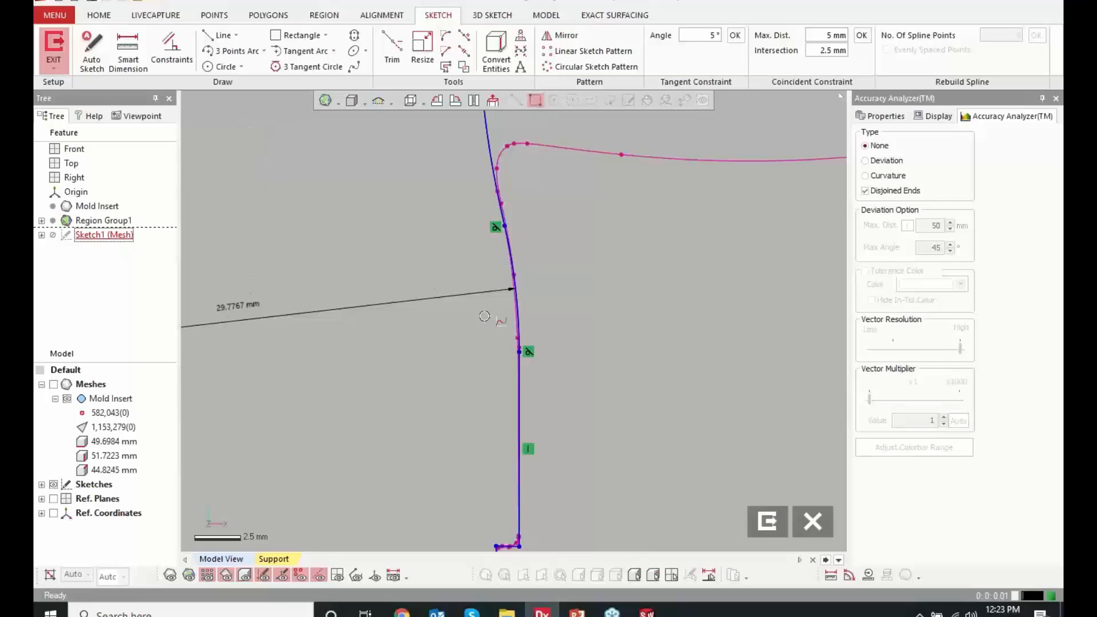
Set the radius dimension of the left side's fillet to 30 mm
scroll(646, 326, "down", 5)
scroll(638, 227, "up", 2)
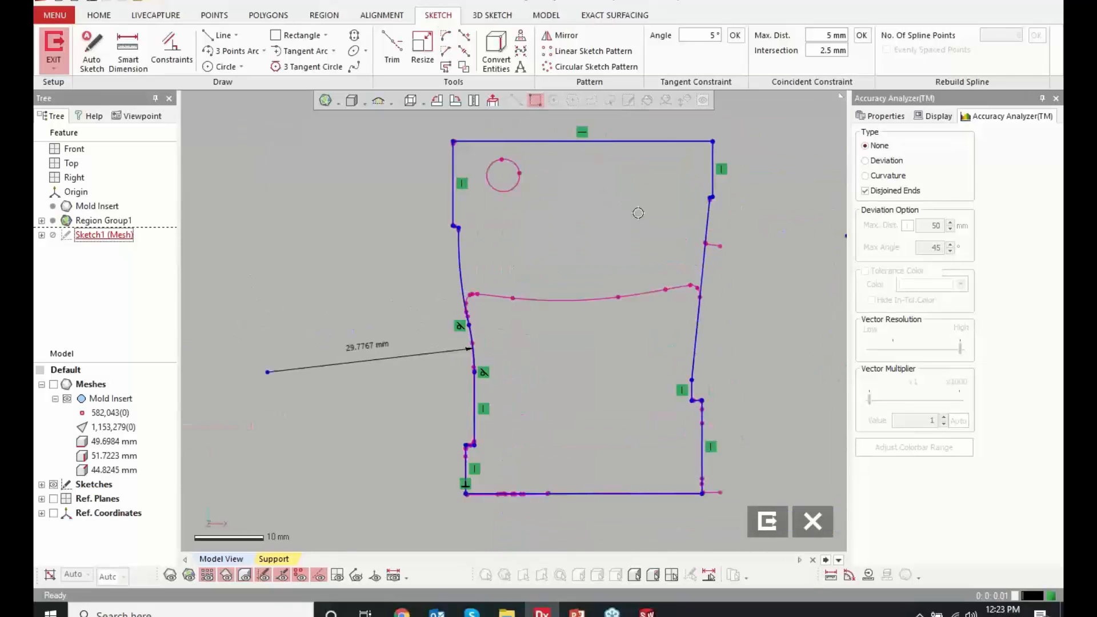
double_click(363, 353)
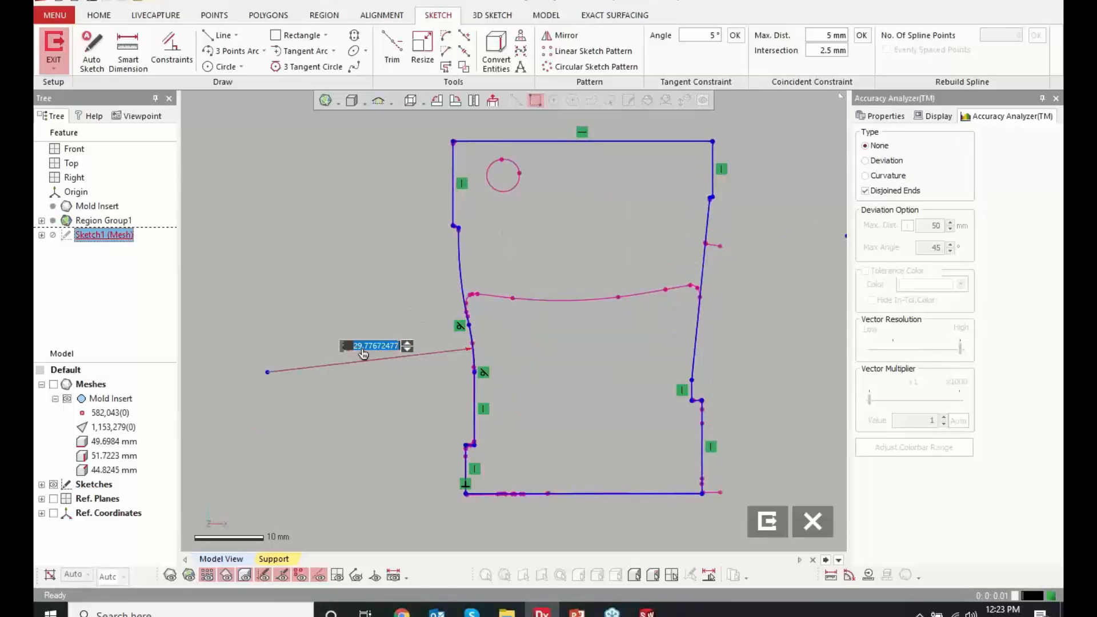
type("30")
key("Return")
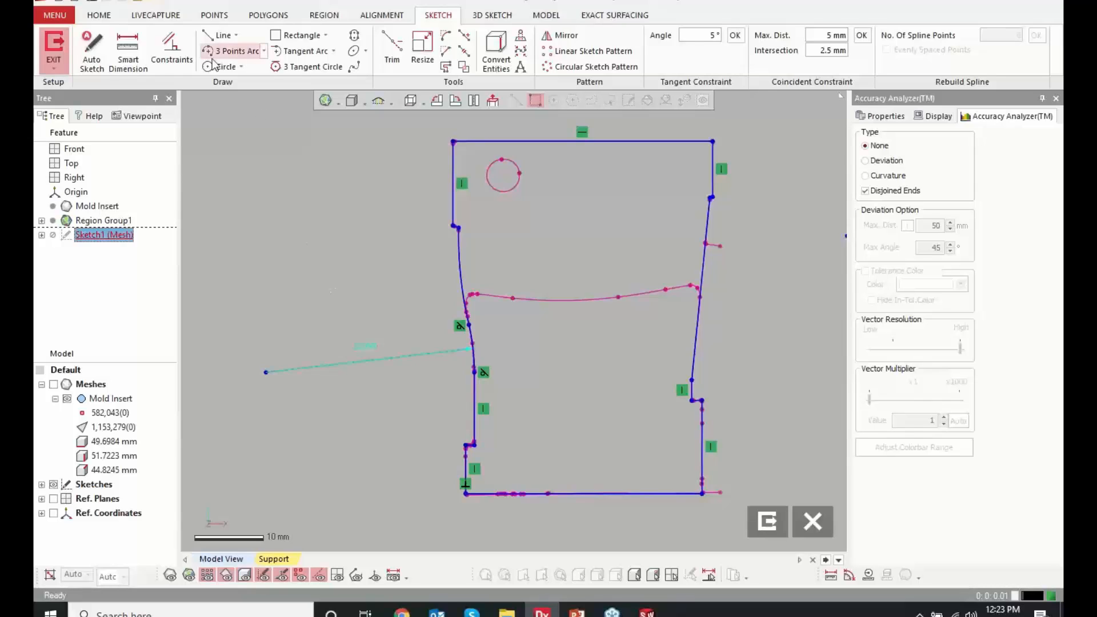
Dimension the overall height between the profile's top and bottom lines, placing the dimension outside the left side
left_click(127, 52)
left_click(517, 140)
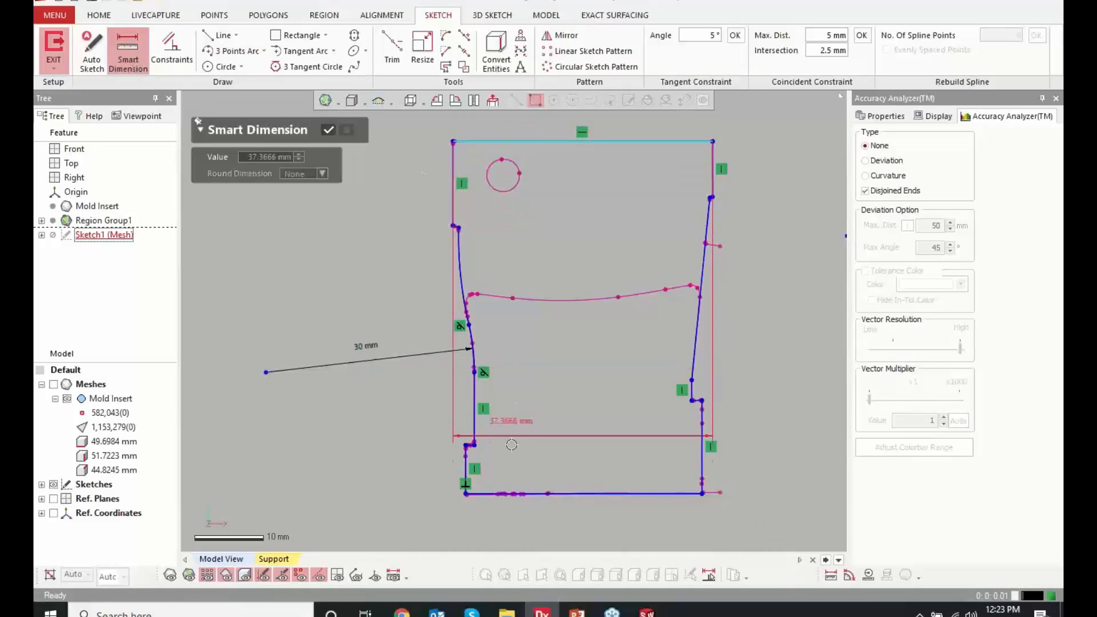
left_click(517, 493)
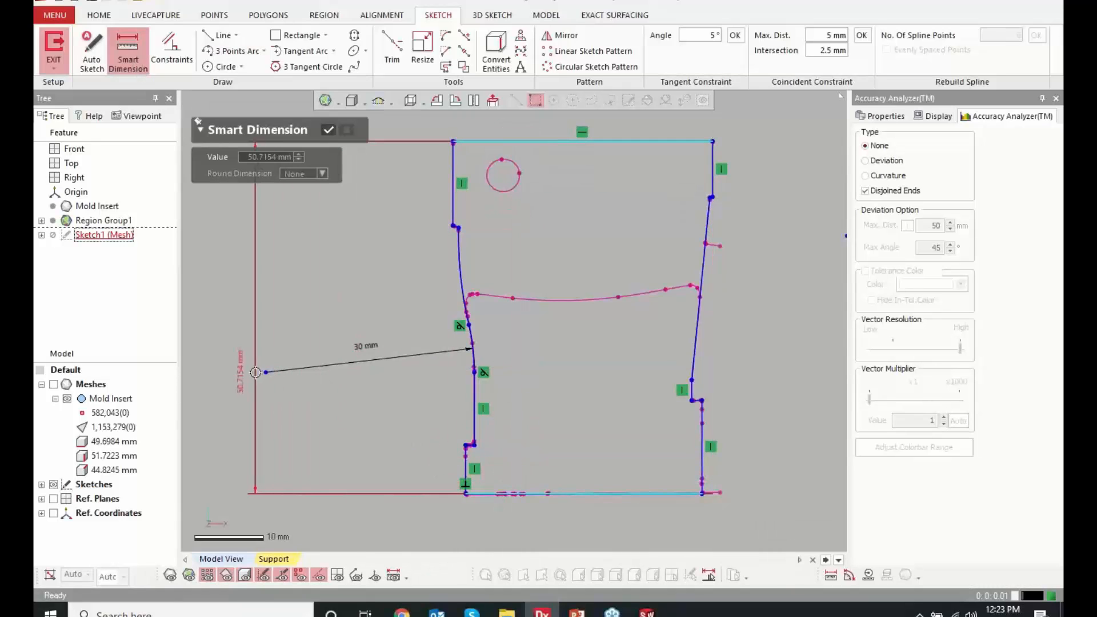
left_click(341, 288)
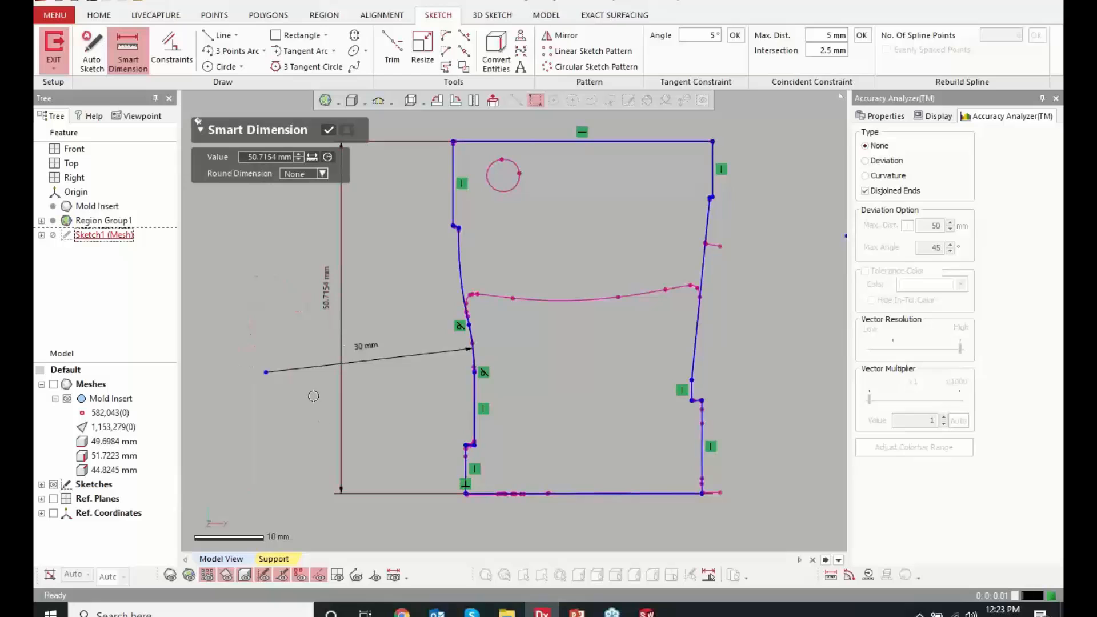
left_click(328, 312)
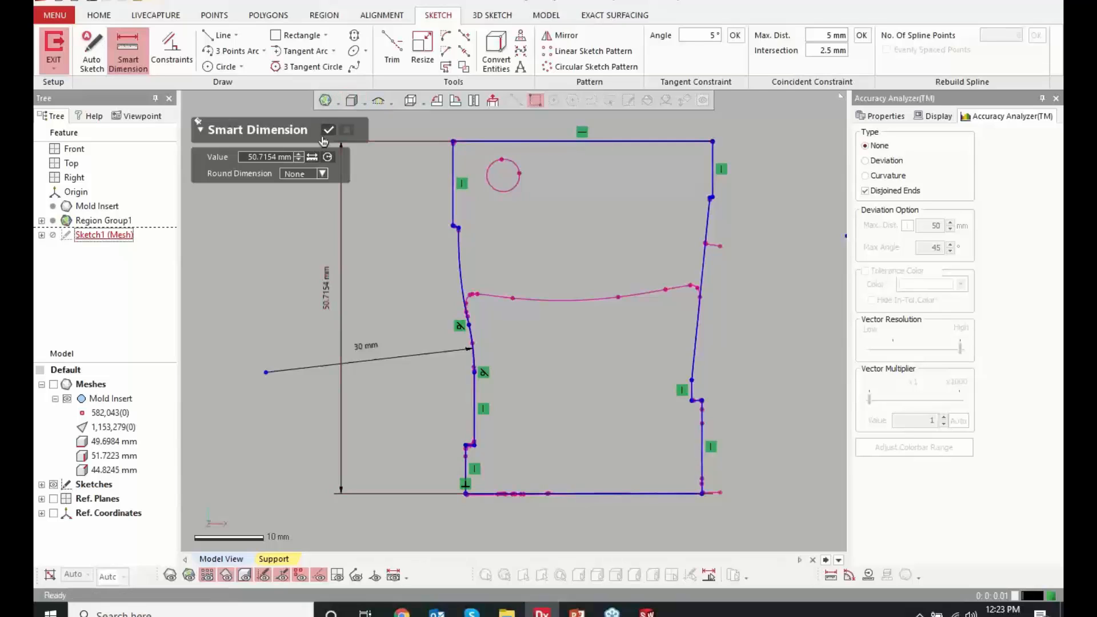
key("Escape")
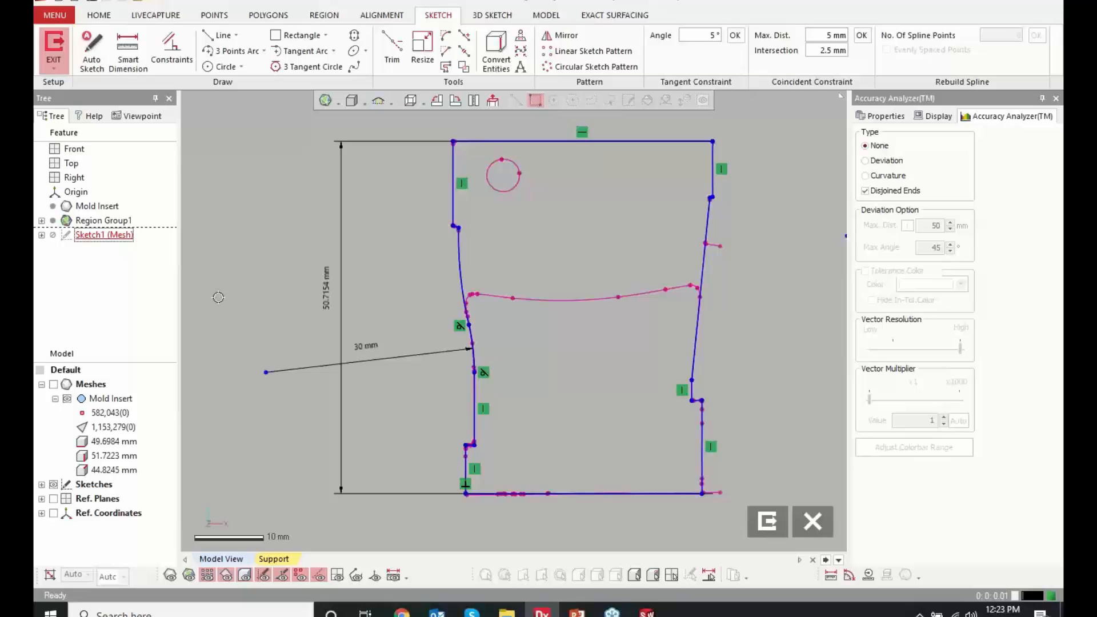
Finish the mesh sketch and start a Revolve of its closed profile about the cylinder axis, with the mesh shown for reference
left_click(767, 521)
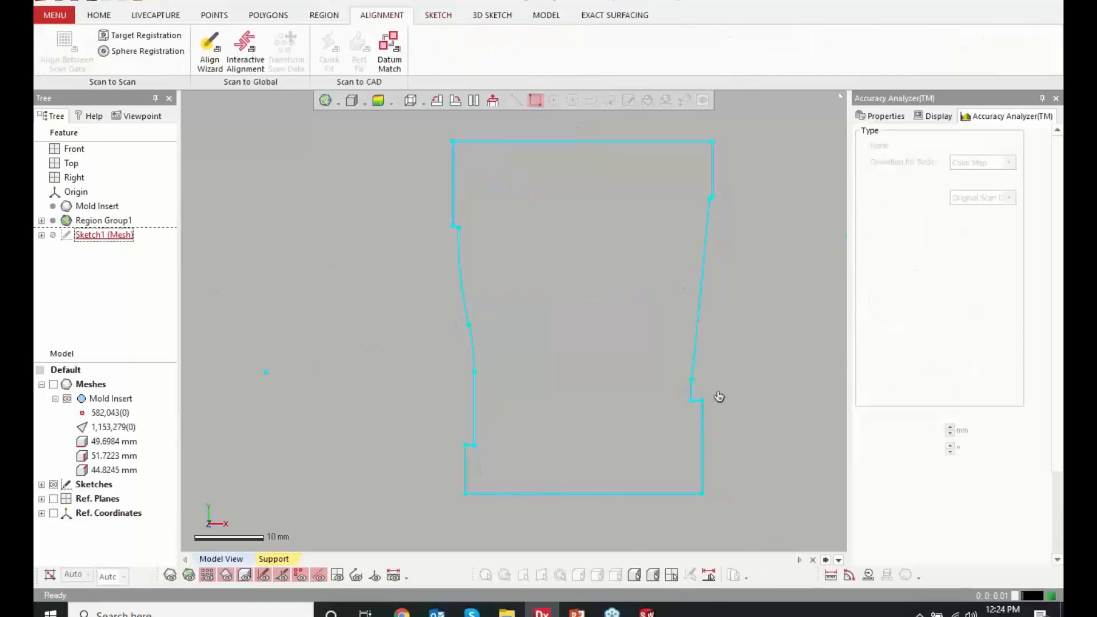
right_click(274, 285)
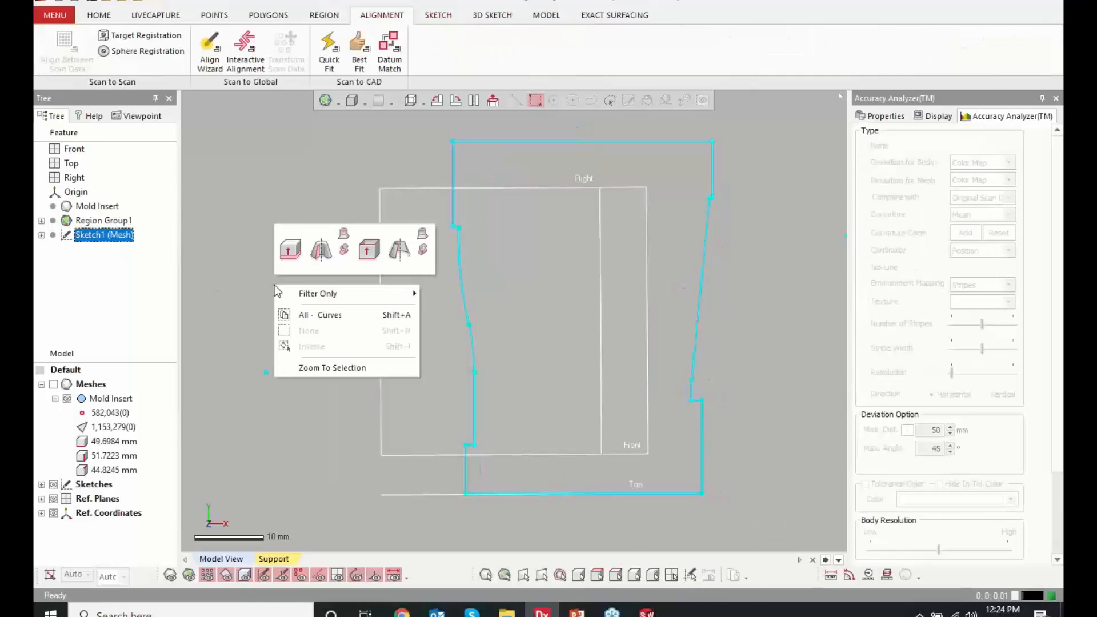
left_click(321, 259)
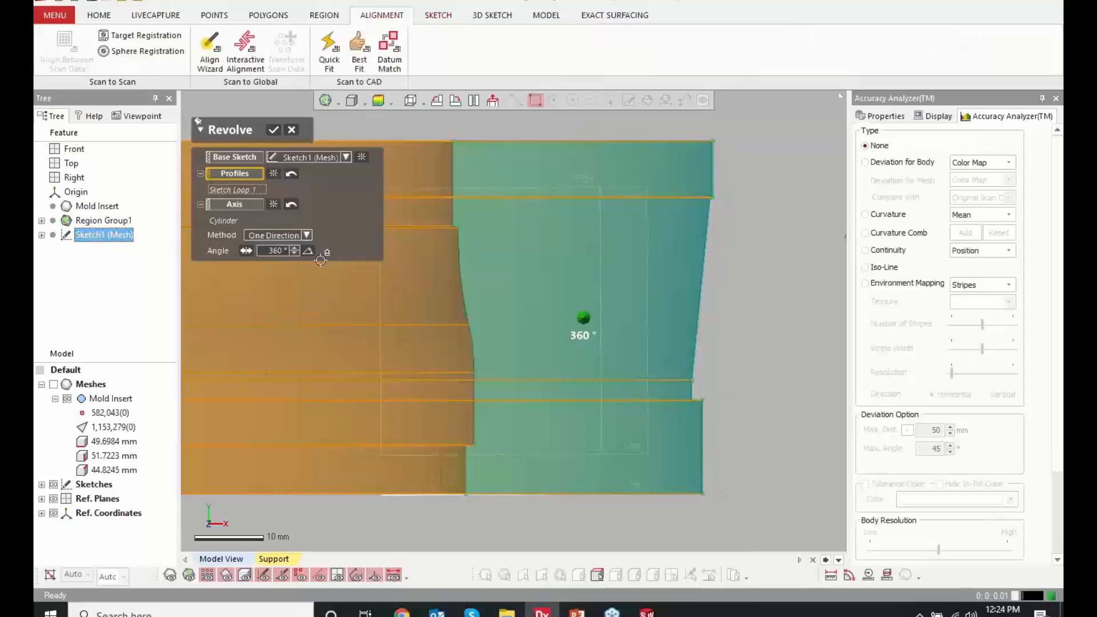
left_click(53, 383)
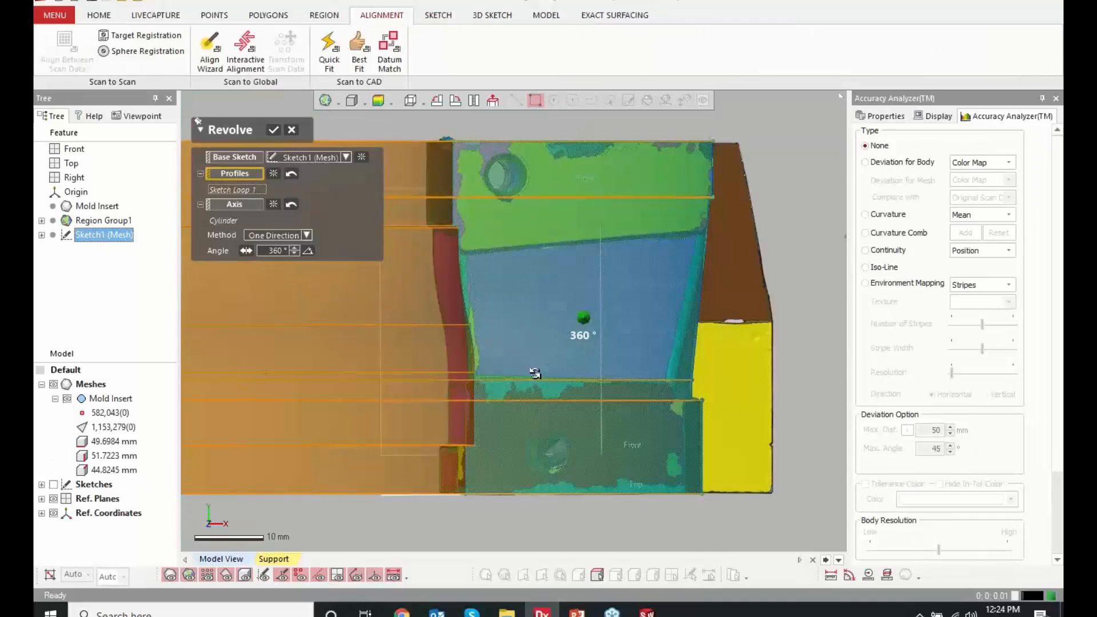
Revolve the profile in Both Directions with an angle of 25° and an opposite angle of 30°, extending past both sides of the mesh
right_click_drag(536, 373, 493, 298)
scroll(485, 323, "down", 5)
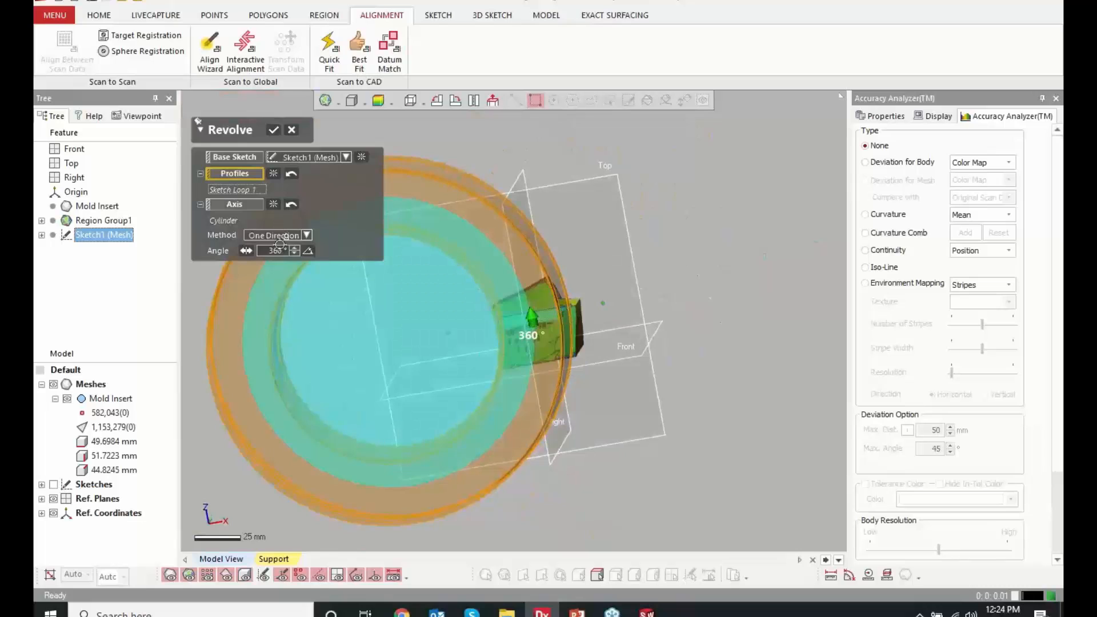
left_click(277, 235)
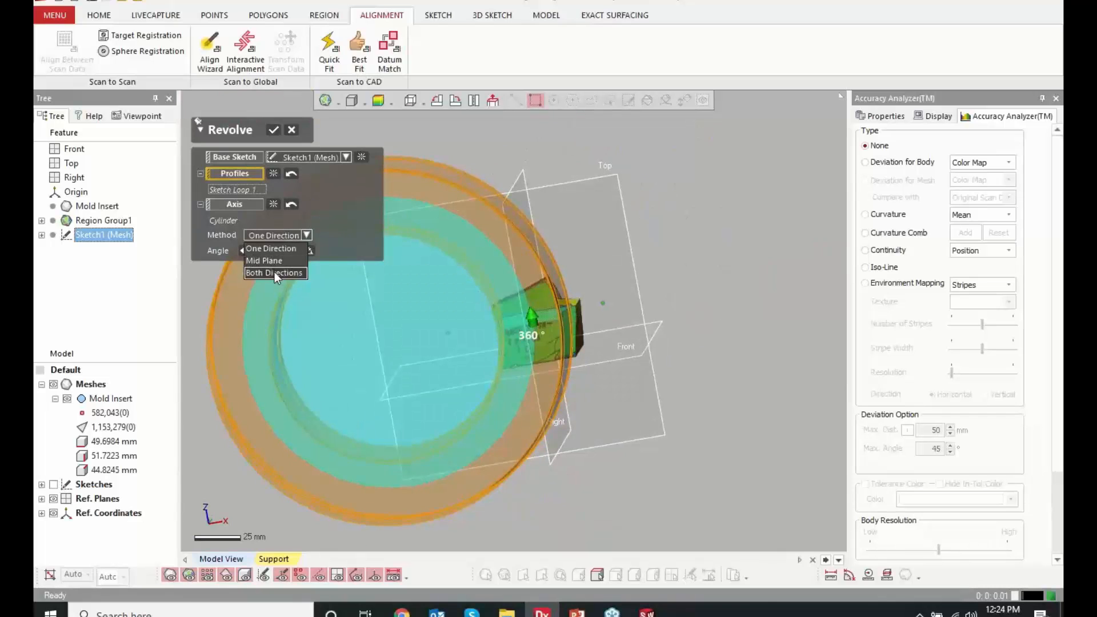
left_click(274, 272)
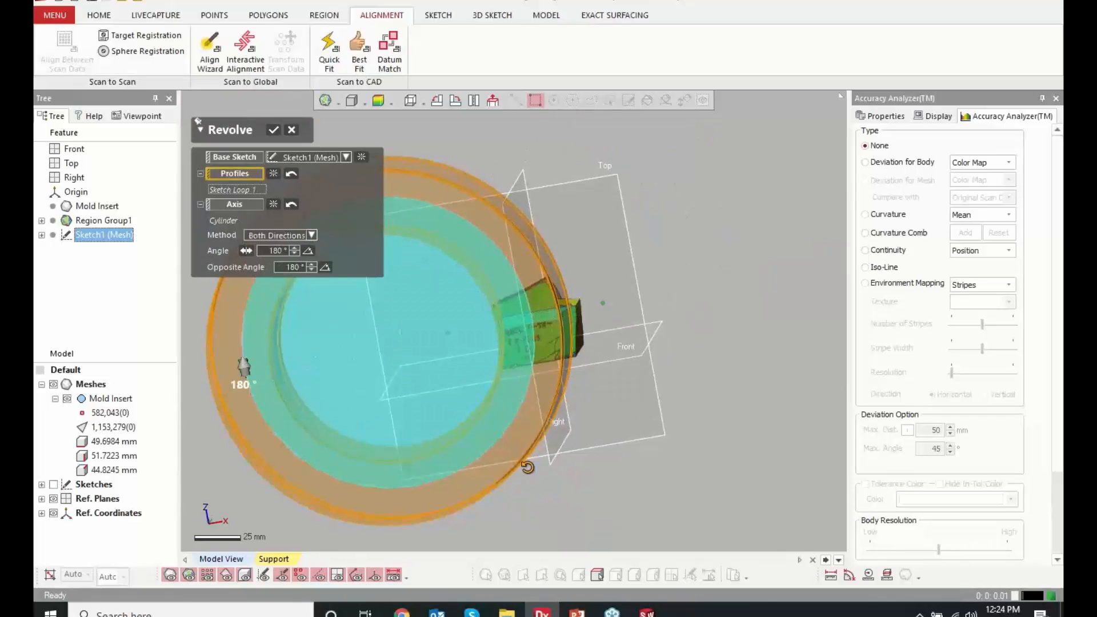
left_click_drag(526, 467, 522, 244)
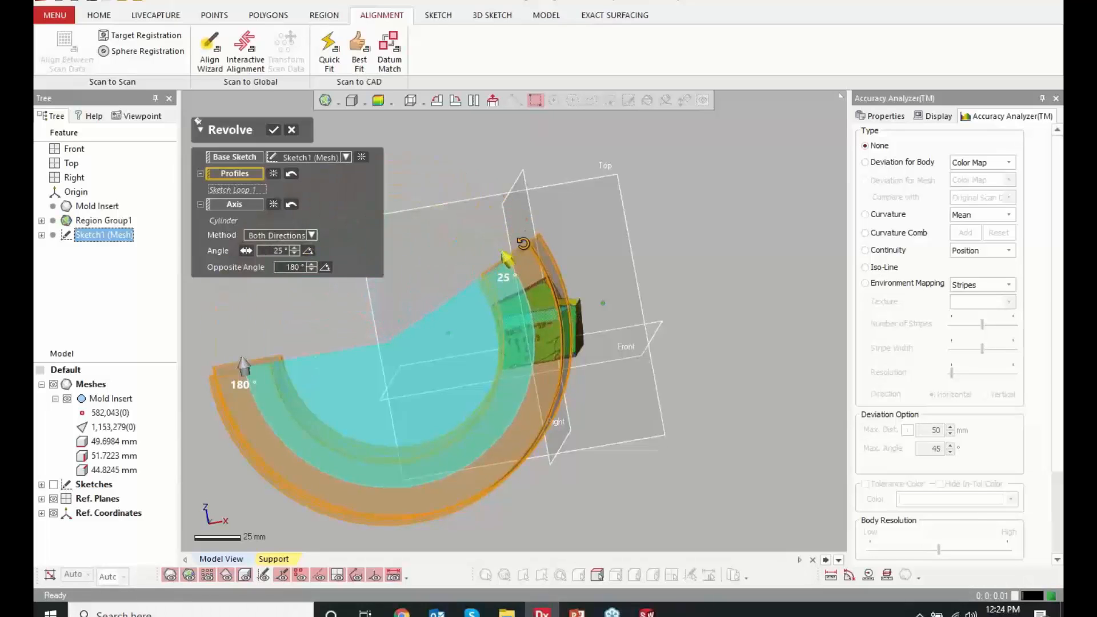
left_click_drag(244, 366, 550, 404)
right_click_drag(438, 343, 499, 318)
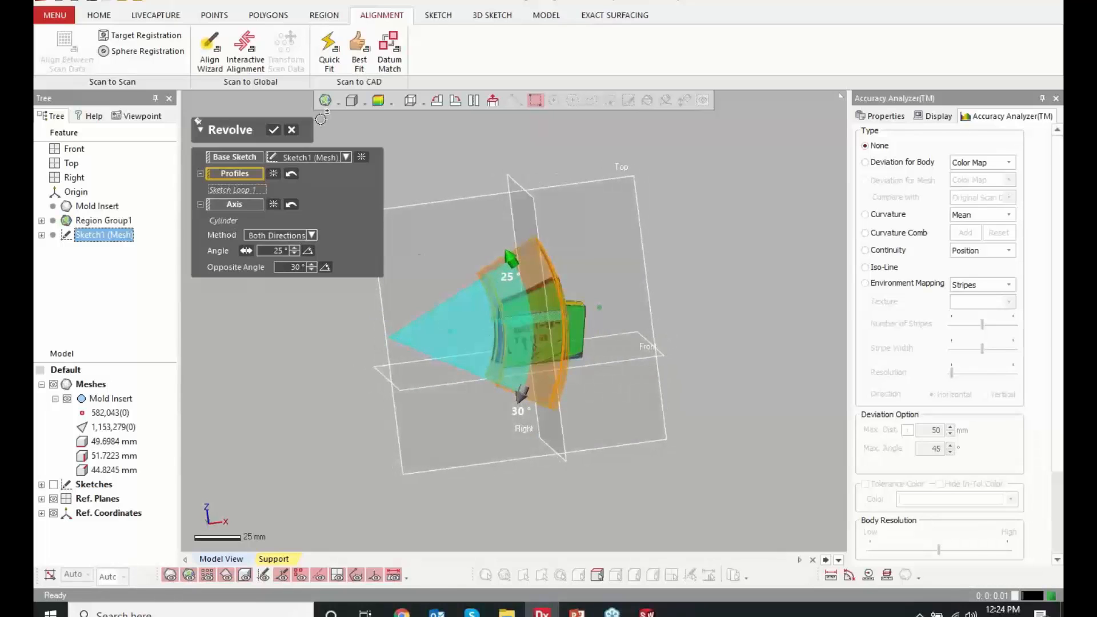
left_click(273, 130)
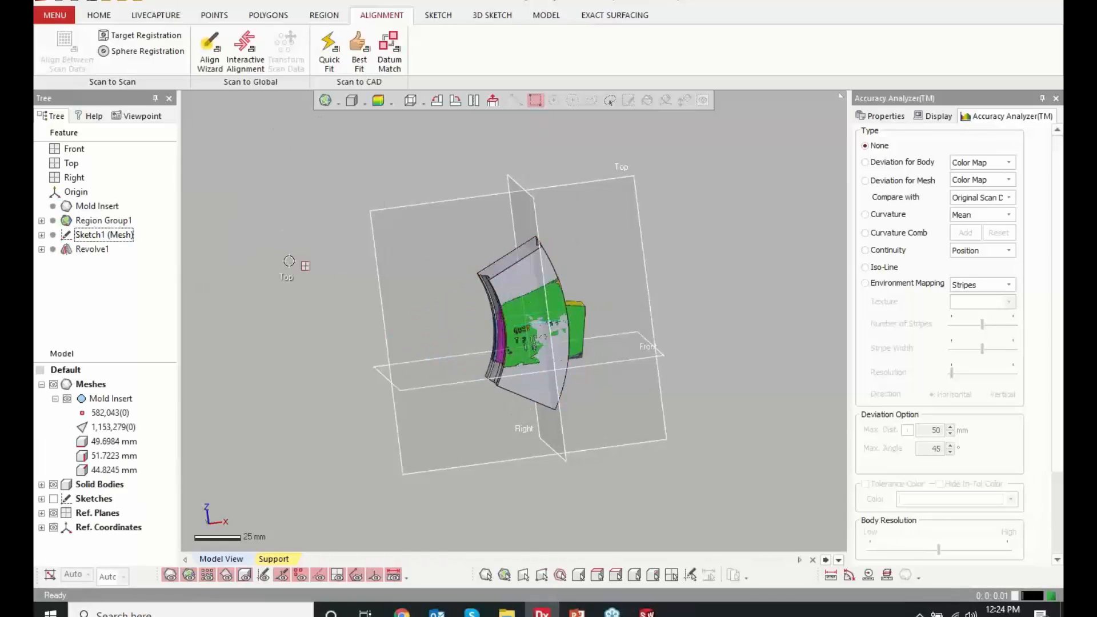
Display the Deviation for Body color map on the revolved solid, examine its fit to the scan from several sides, and show the mesh again
mouse_move(583, 240)
right_mouse_down()
mouse_move(453, 318)
mouse_move(462, 307)
right_mouse_up()
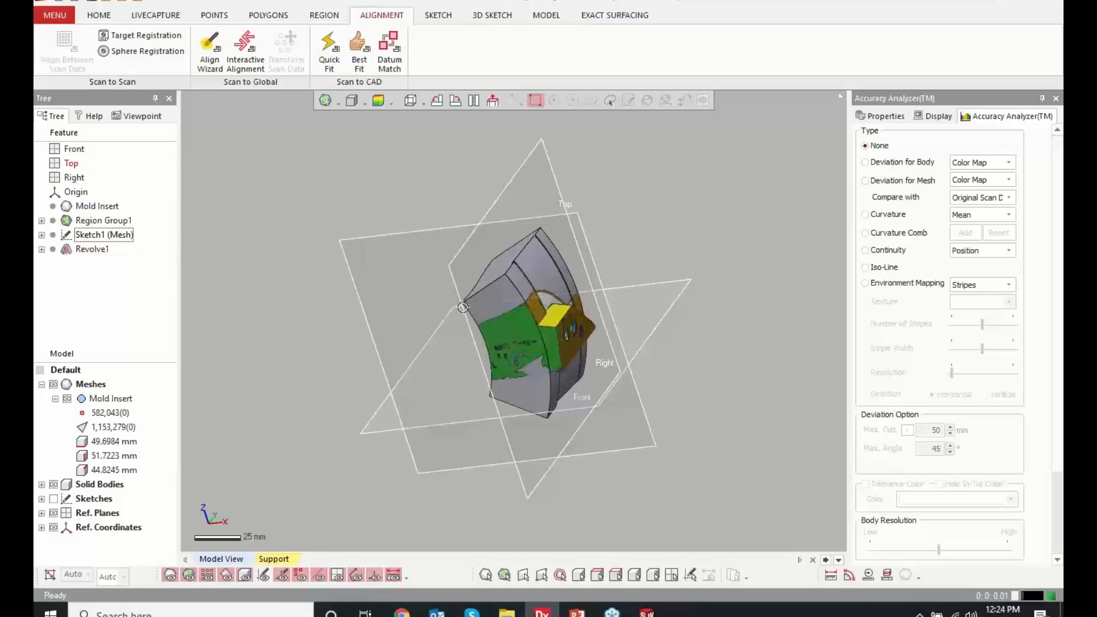
scroll(463, 307, "up", 5)
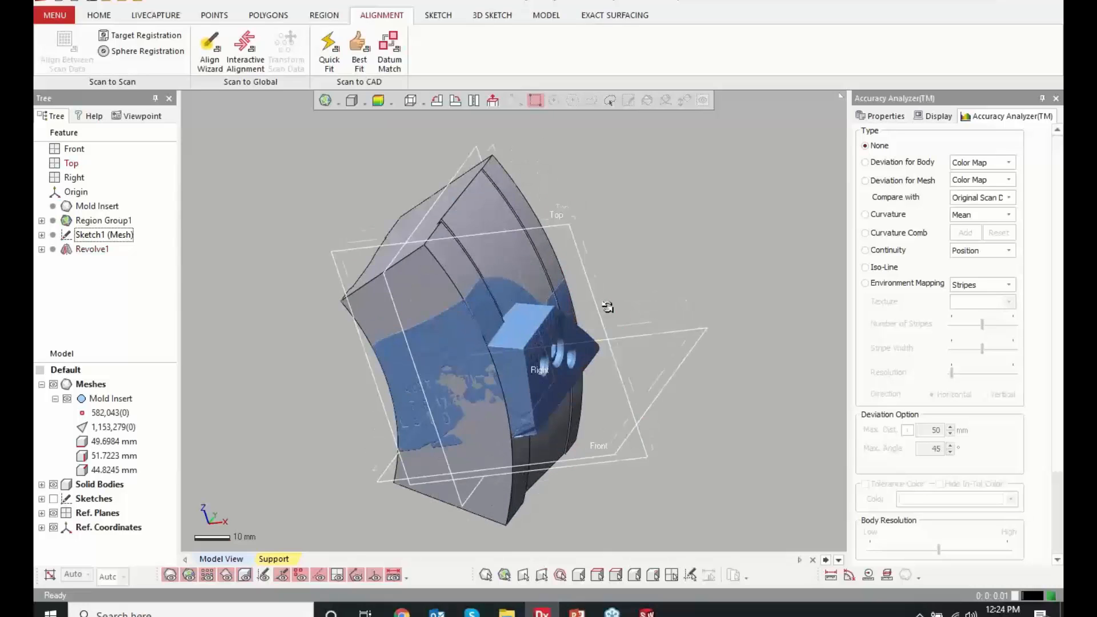
left_click(377, 102)
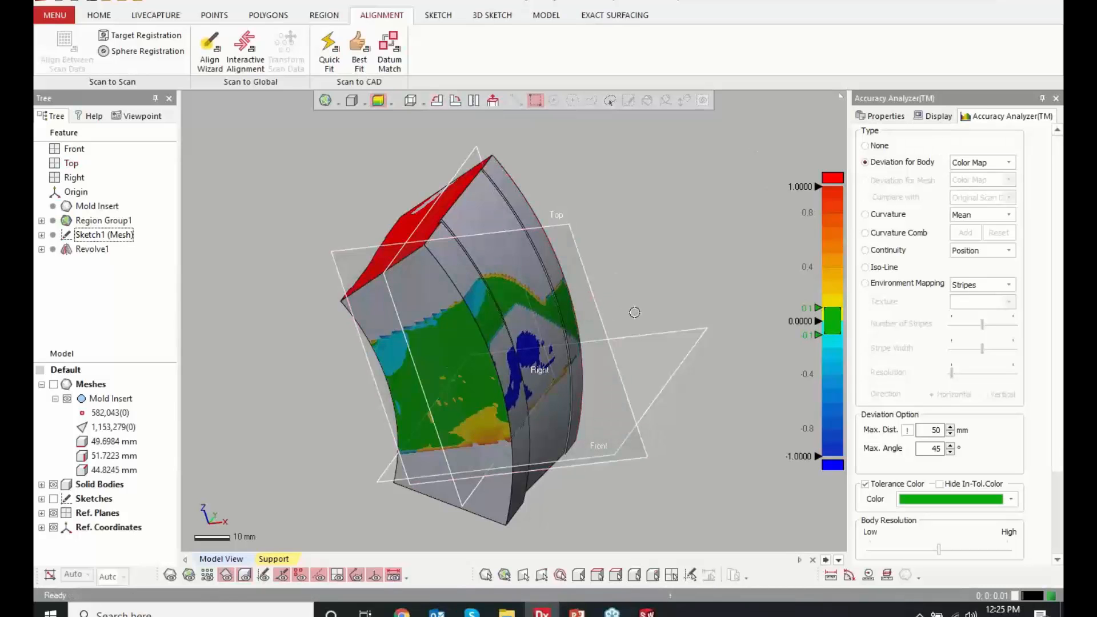
right_click_drag(634, 310, 457, 336)
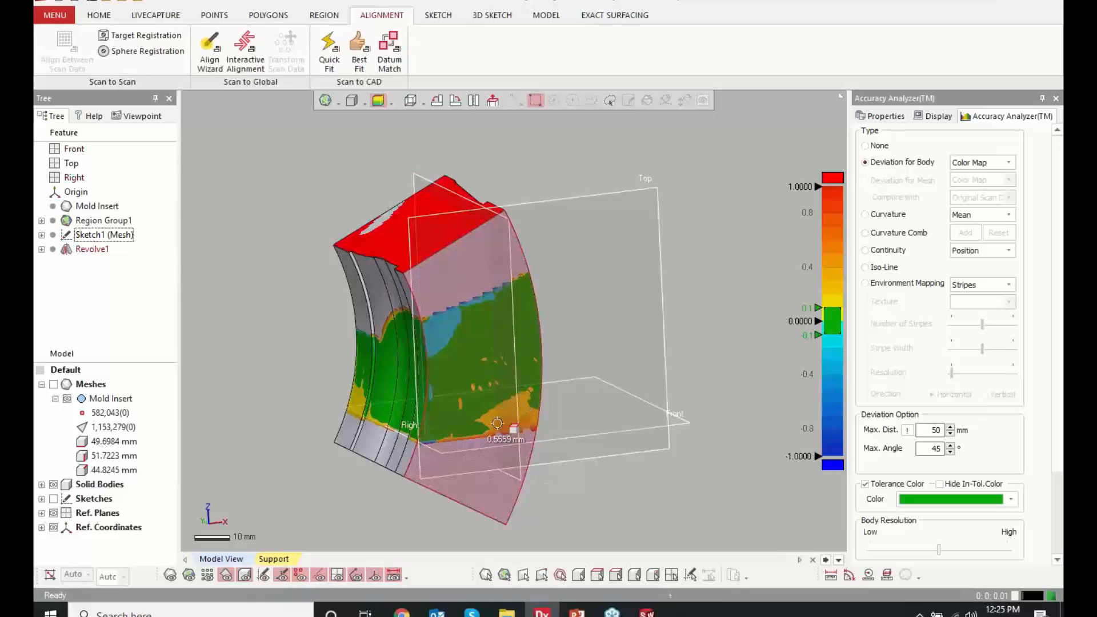
left_click(54, 384)
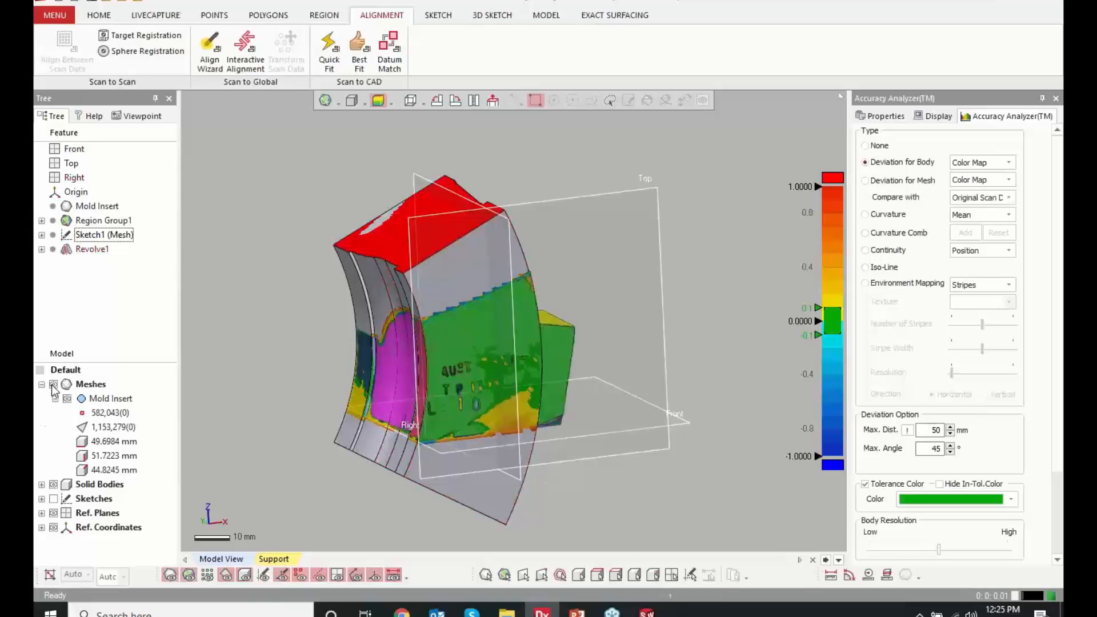
Examine the engraved face on the mesh alone and the same area on the solid alone with its body deviation map
left_click(53, 483)
scroll(465, 461, "up", 5)
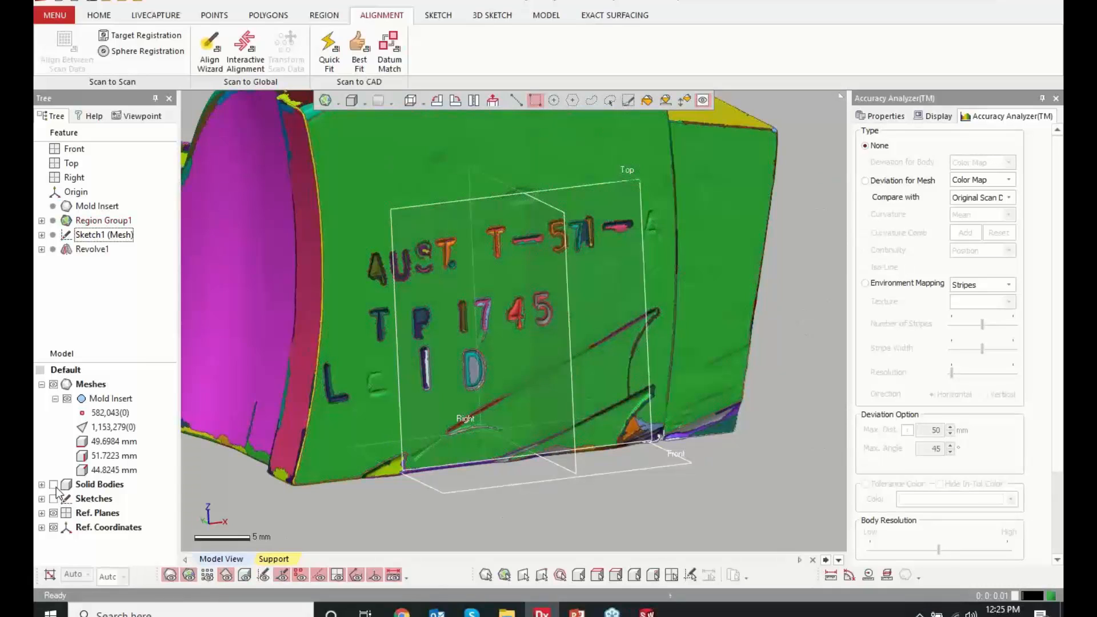
left_click(54, 485)
left_click(53, 384)
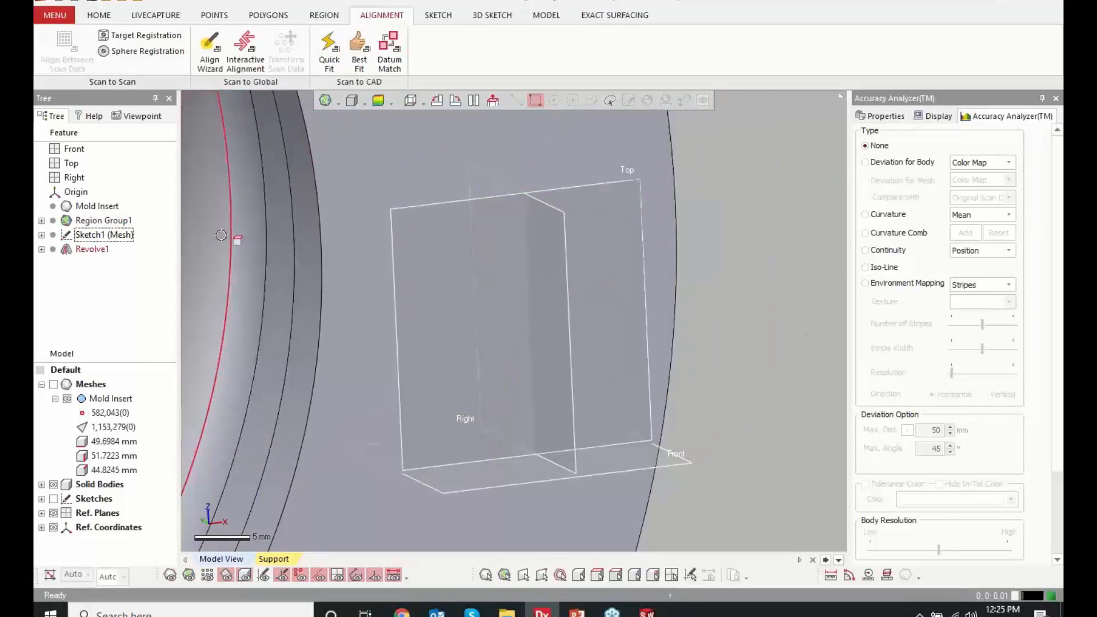
left_click(377, 100)
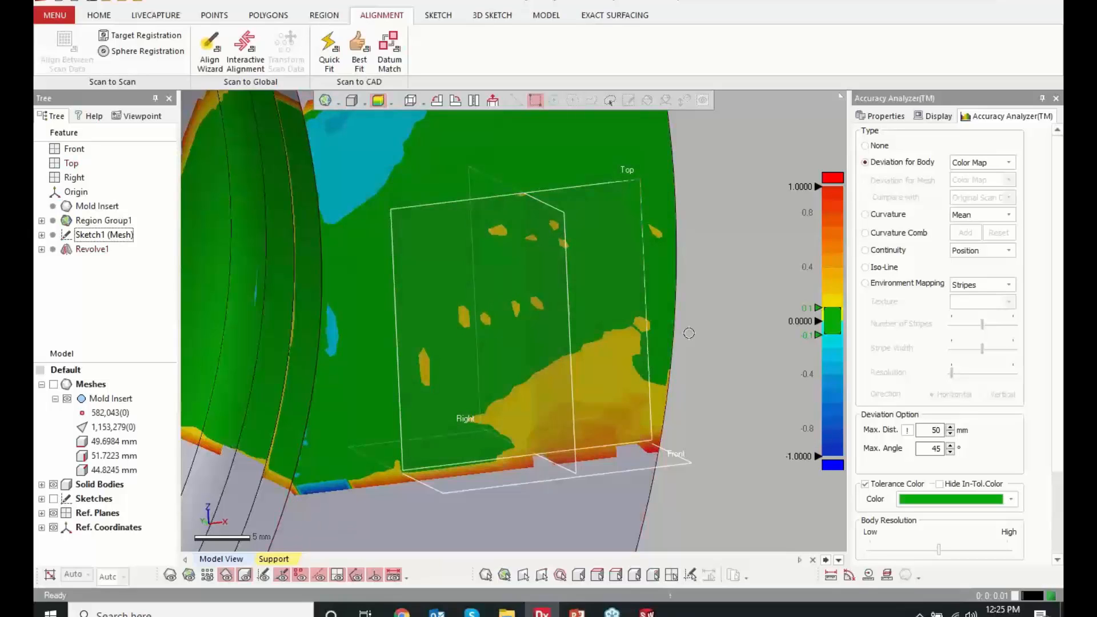
left_click(378, 101)
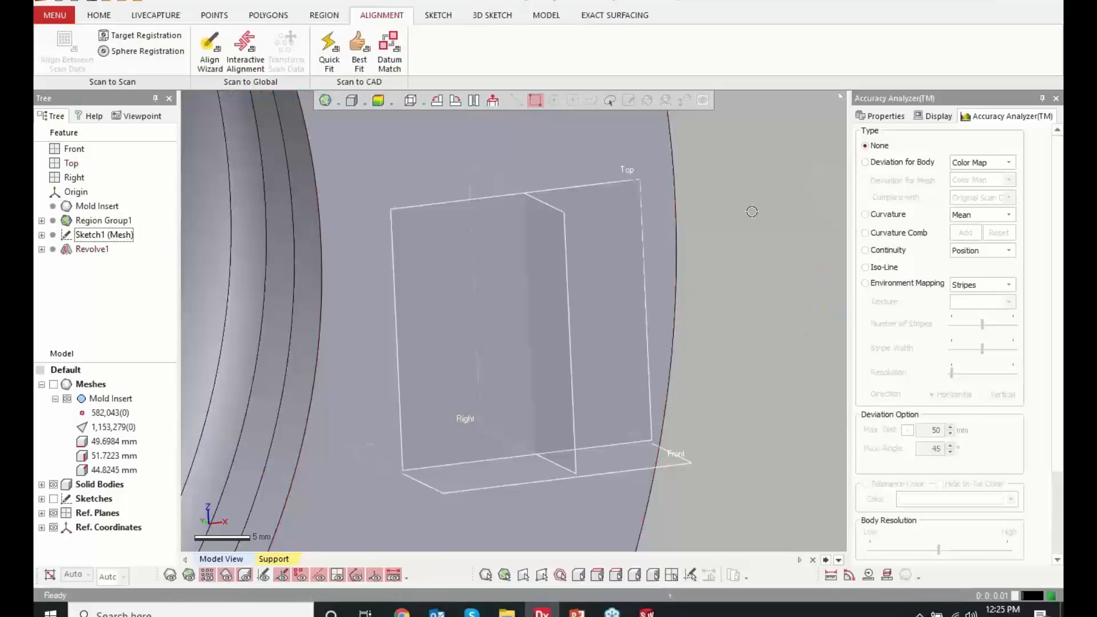
right_click_drag(752, 212, 763, 300)
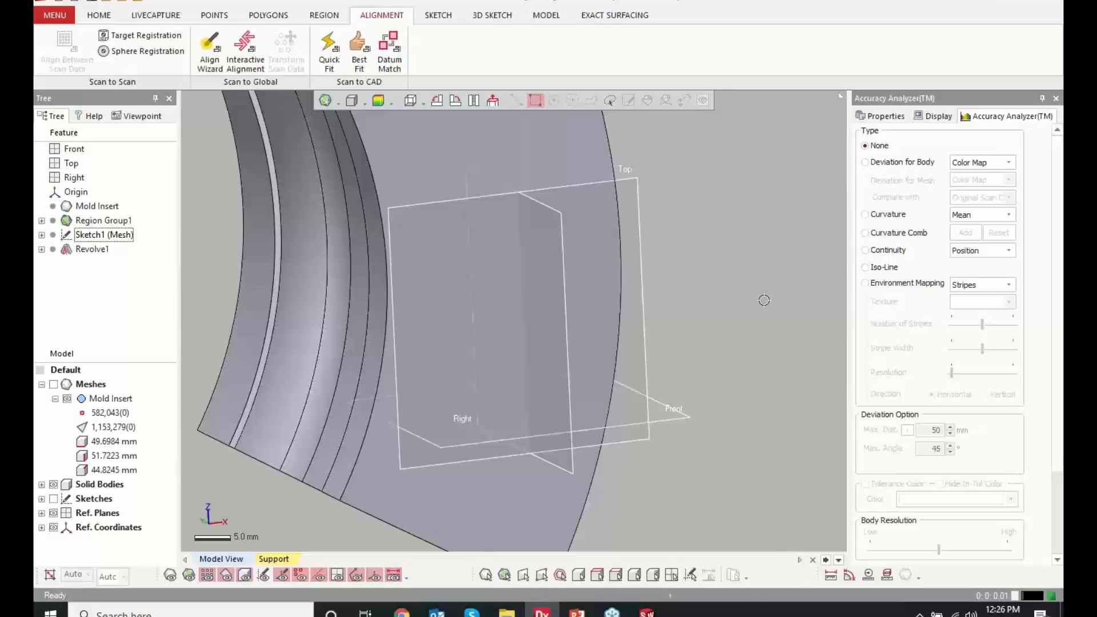
Reopen the mesh sketch, set the profile's overall height to 60 mm, and compare the changed profile with the mesh section
double_click(100, 236)
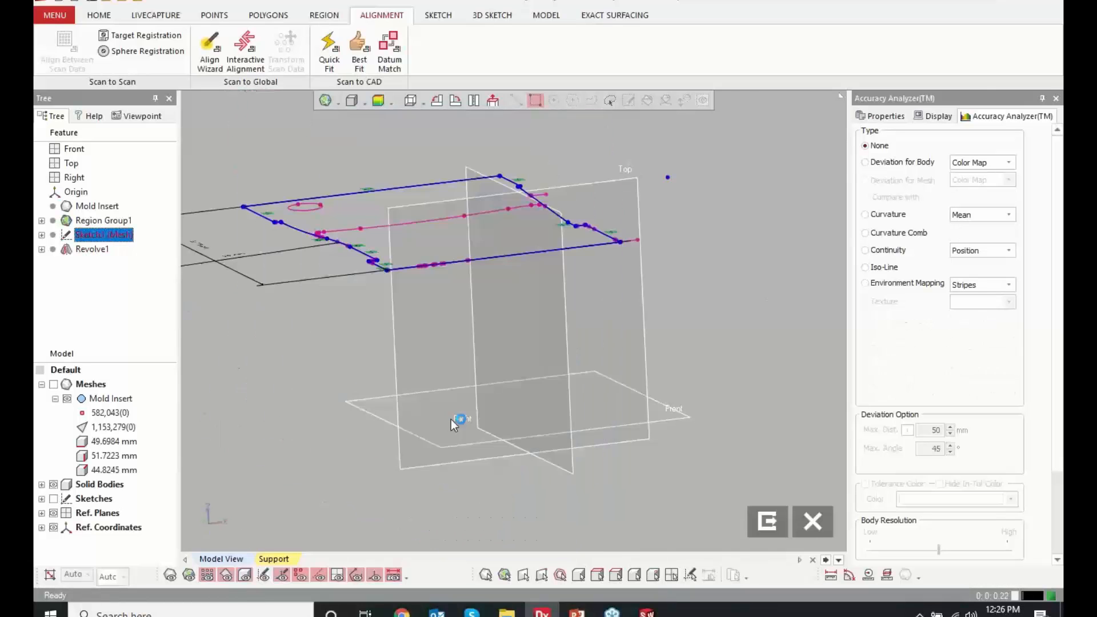
left_click(492, 100)
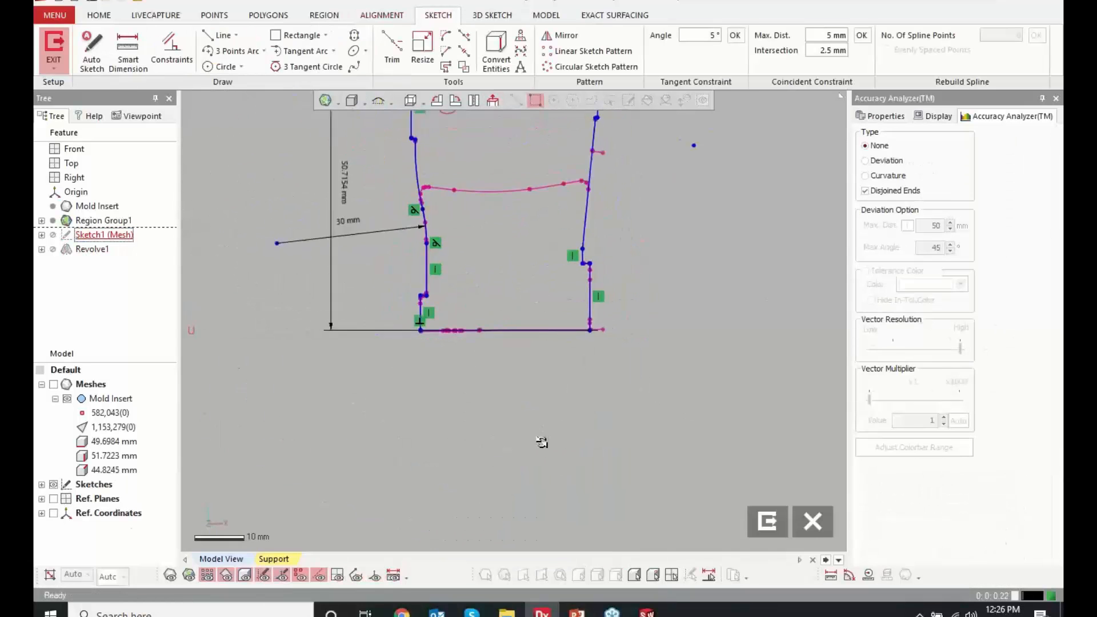
scroll(537, 185, "up", 3)
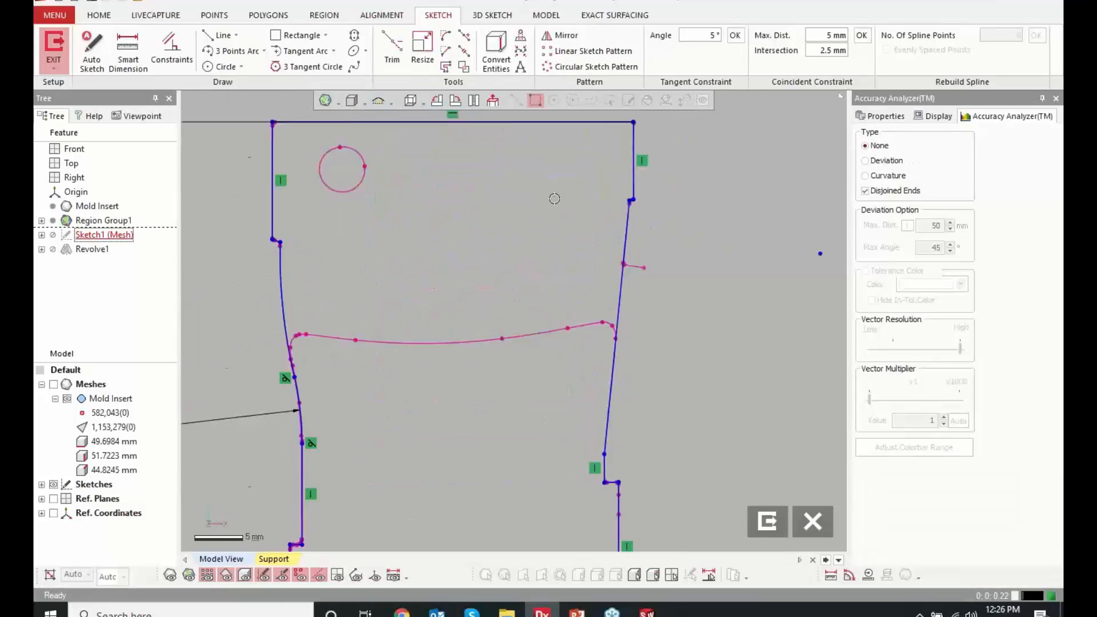
scroll(494, 247, "down", 3)
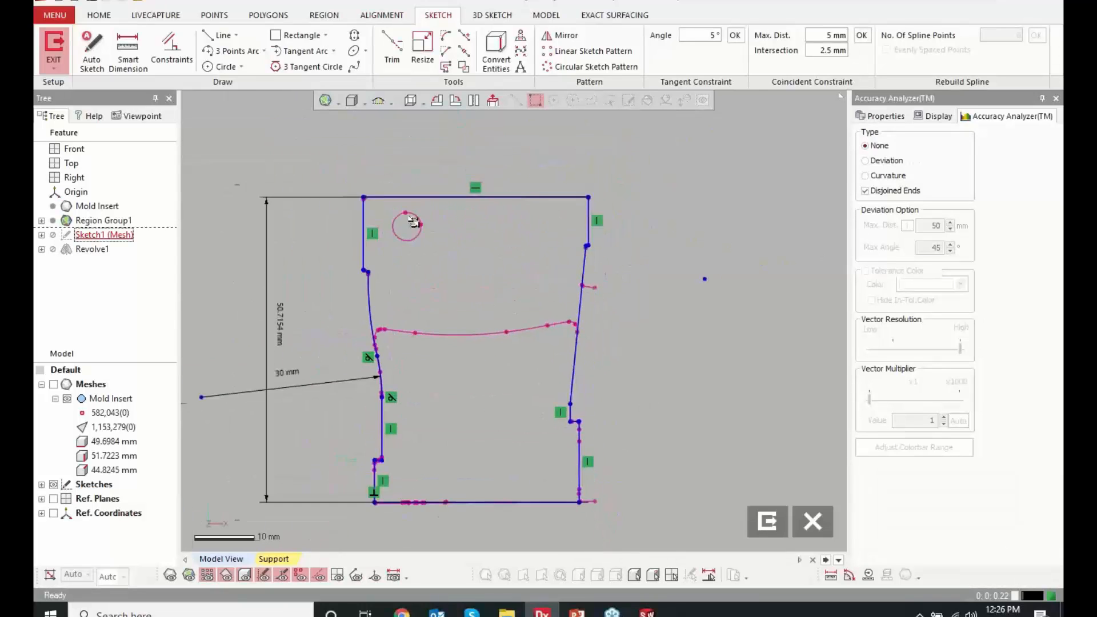
double_click(281, 326)
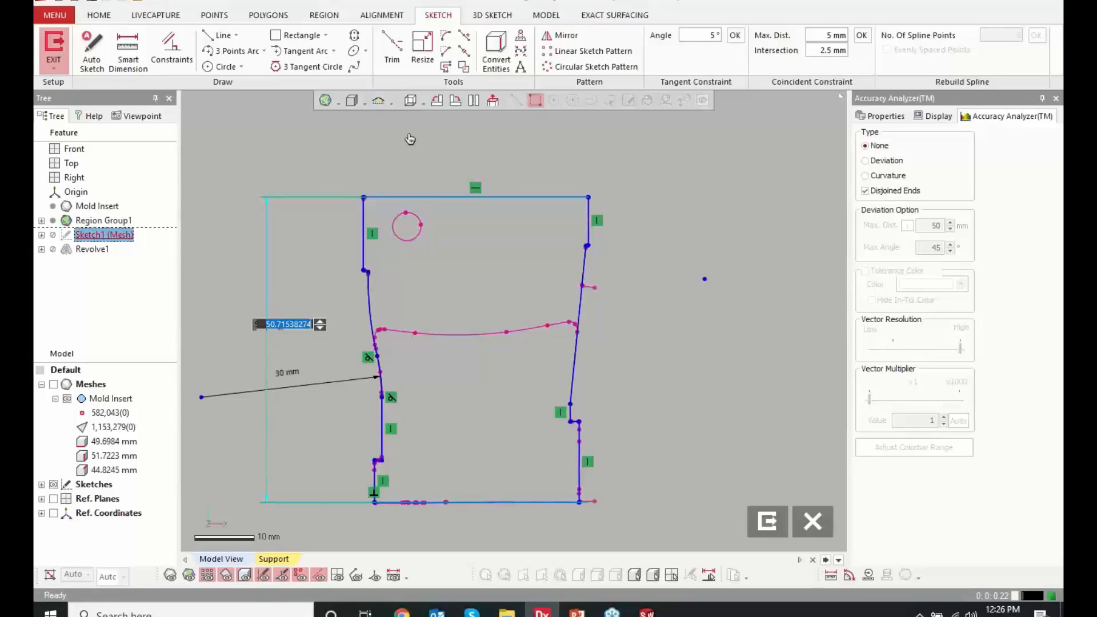
type("60")
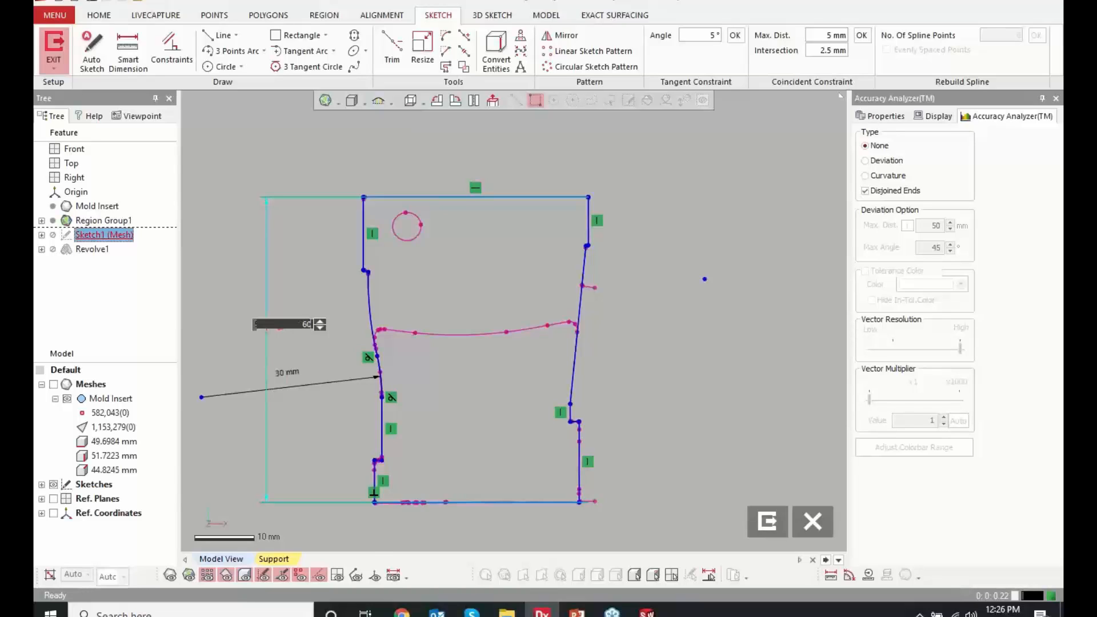
key("Return")
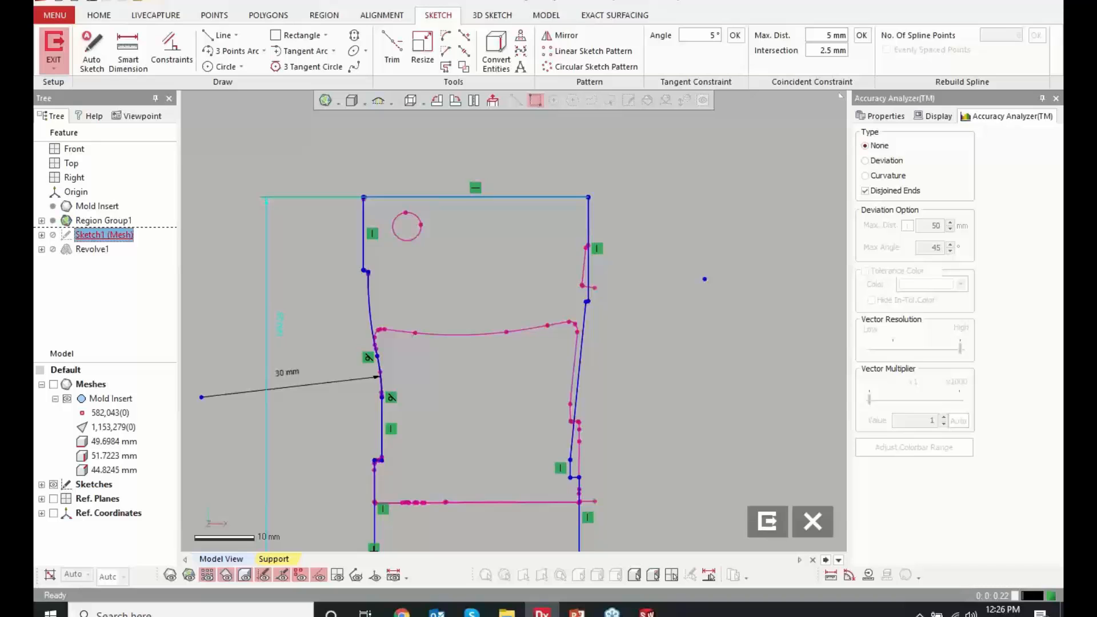
scroll(387, 206, "down", 4)
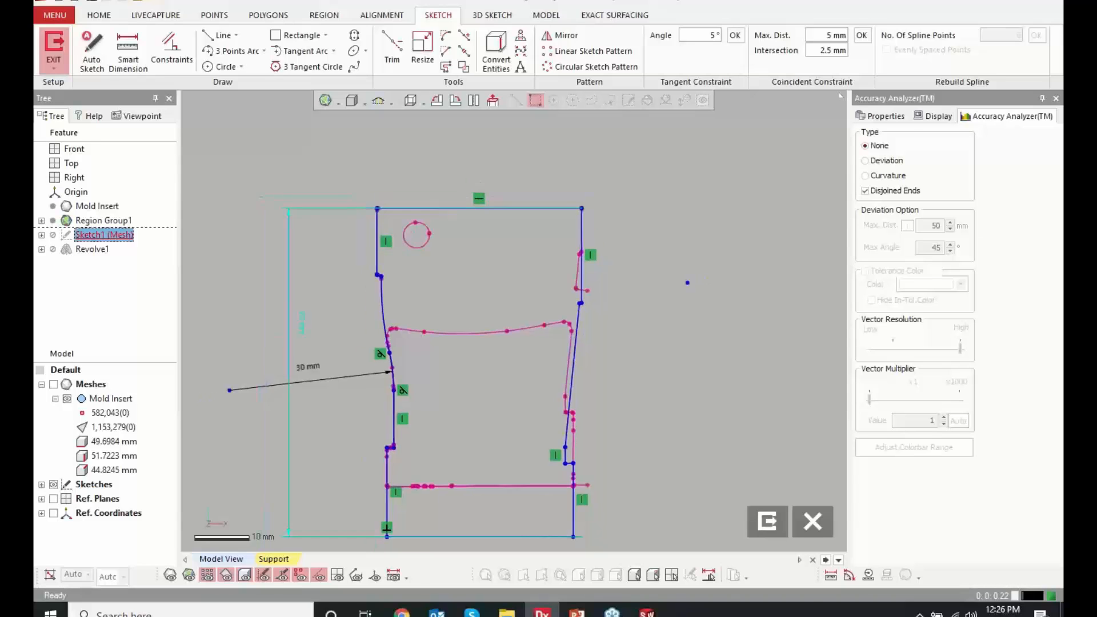
scroll(491, 457, "up", 4)
scroll(491, 457, "up", 2)
scroll(457, 484, "down", 1)
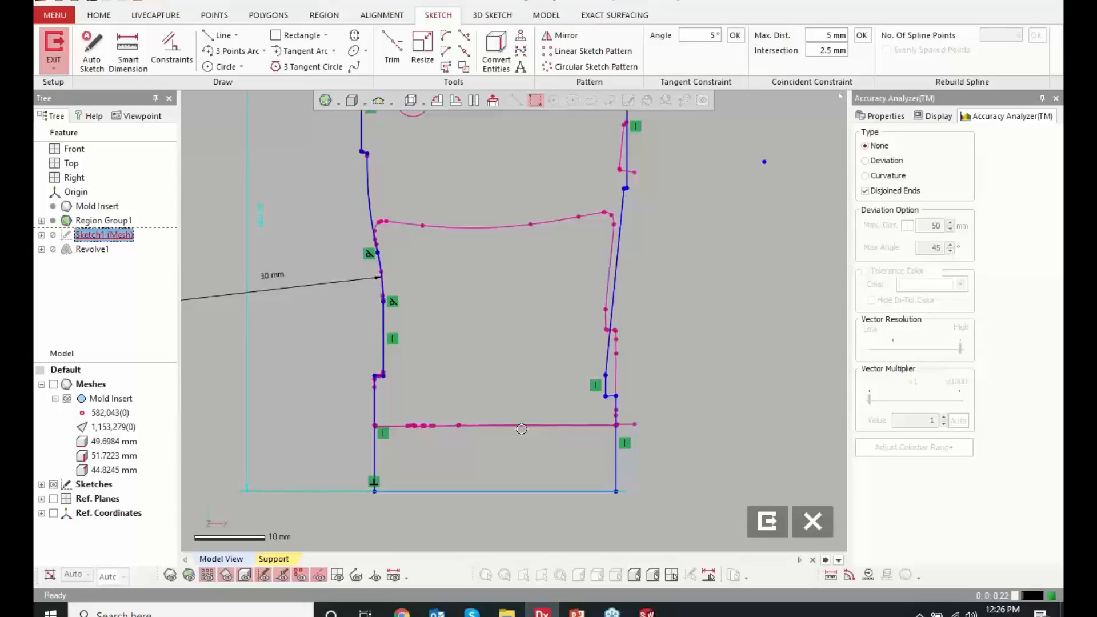
left_click(723, 284)
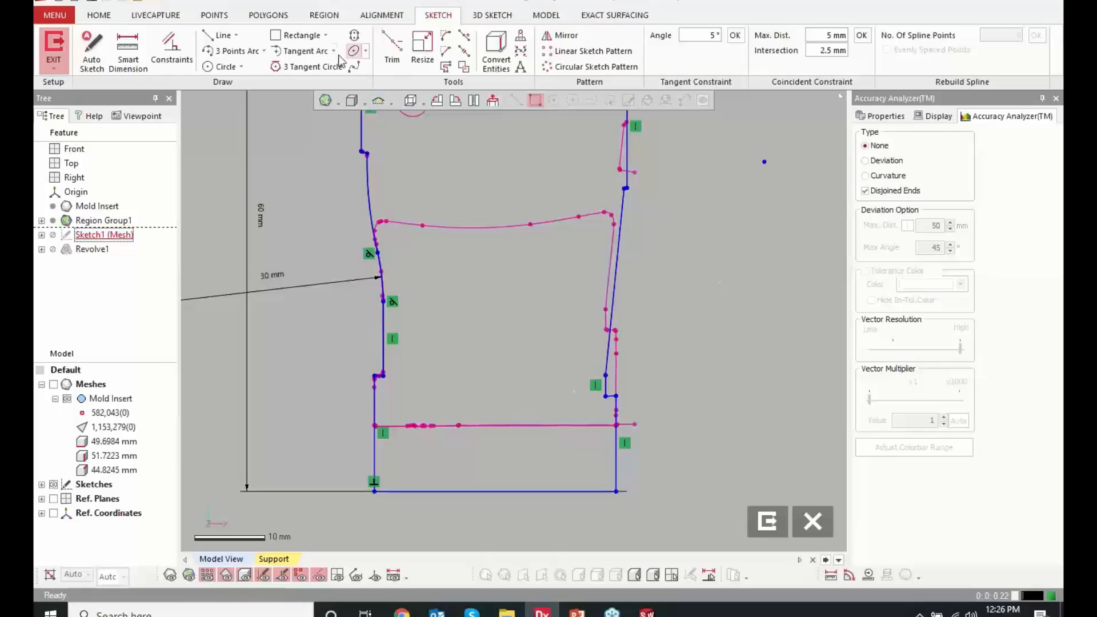
Sketch a small circle and a closed freeform spline in the empty area beside the profile
left_click(222, 67)
left_click(791, 269)
left_click(764, 269)
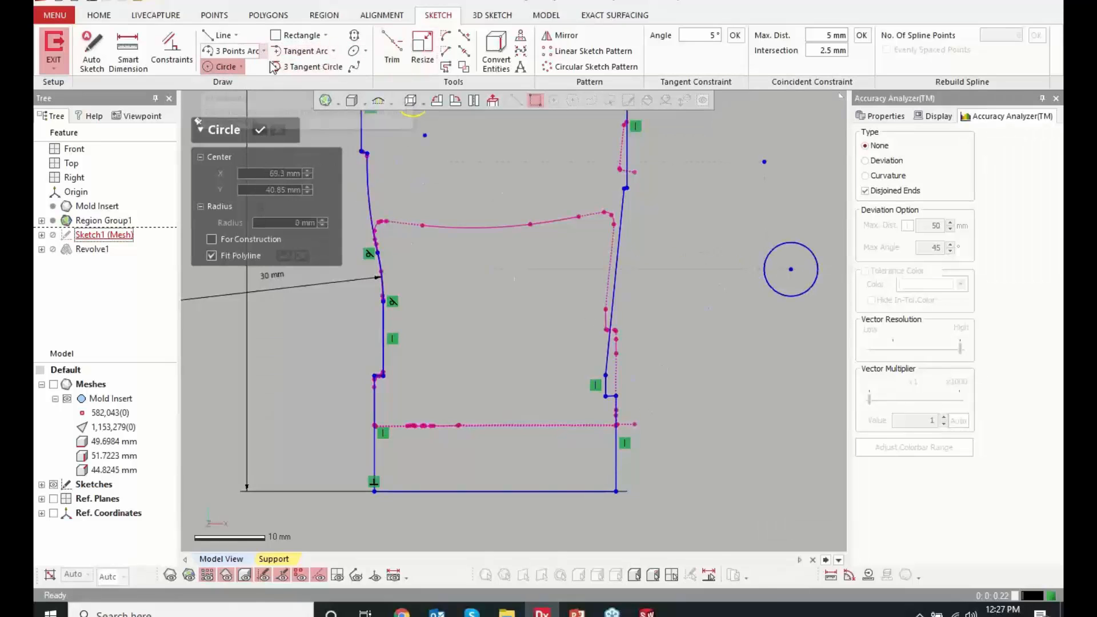
left_click(354, 68)
left_click(726, 292)
left_click(679, 339)
left_click(739, 367)
left_click(745, 426)
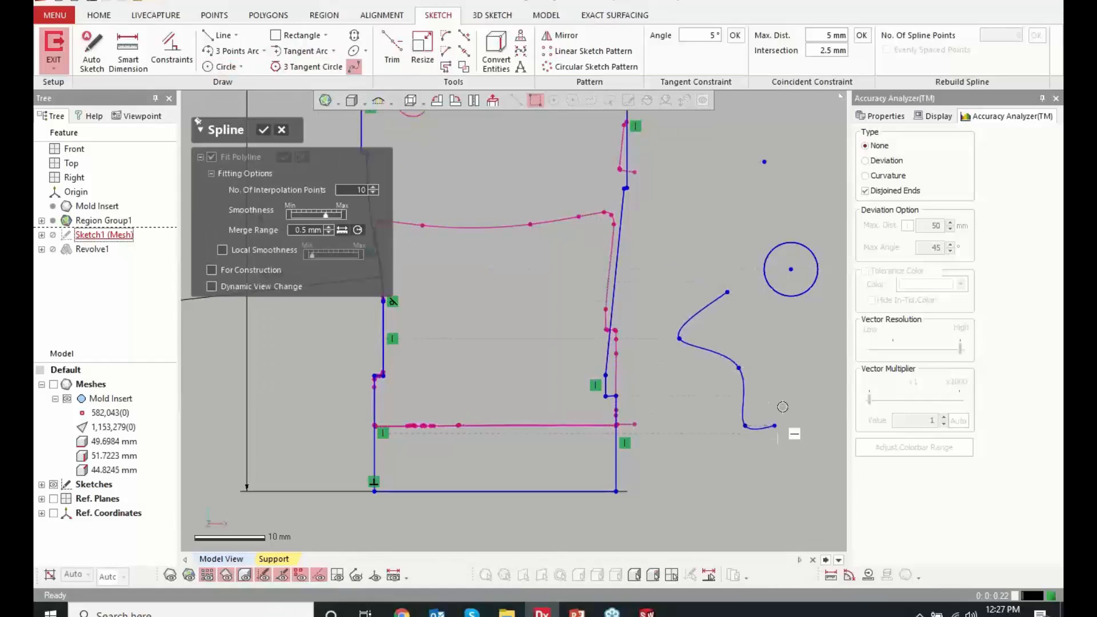
left_click(782, 403)
left_click(787, 368)
left_click(727, 291)
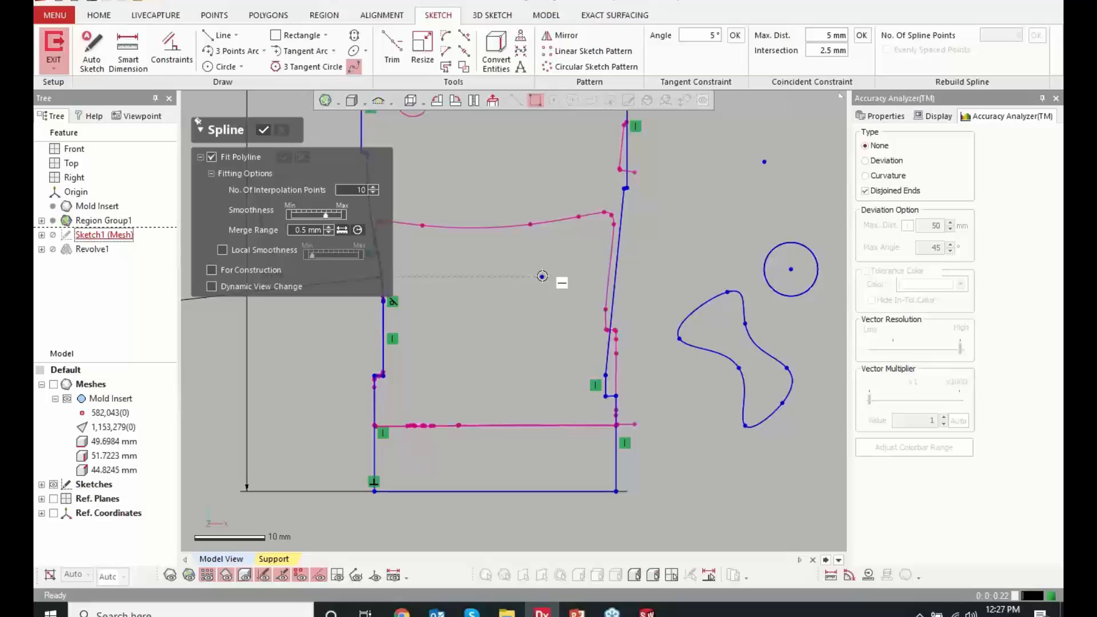
Undo the spline, the circle and the change of the overall height
key("ctrl+z")
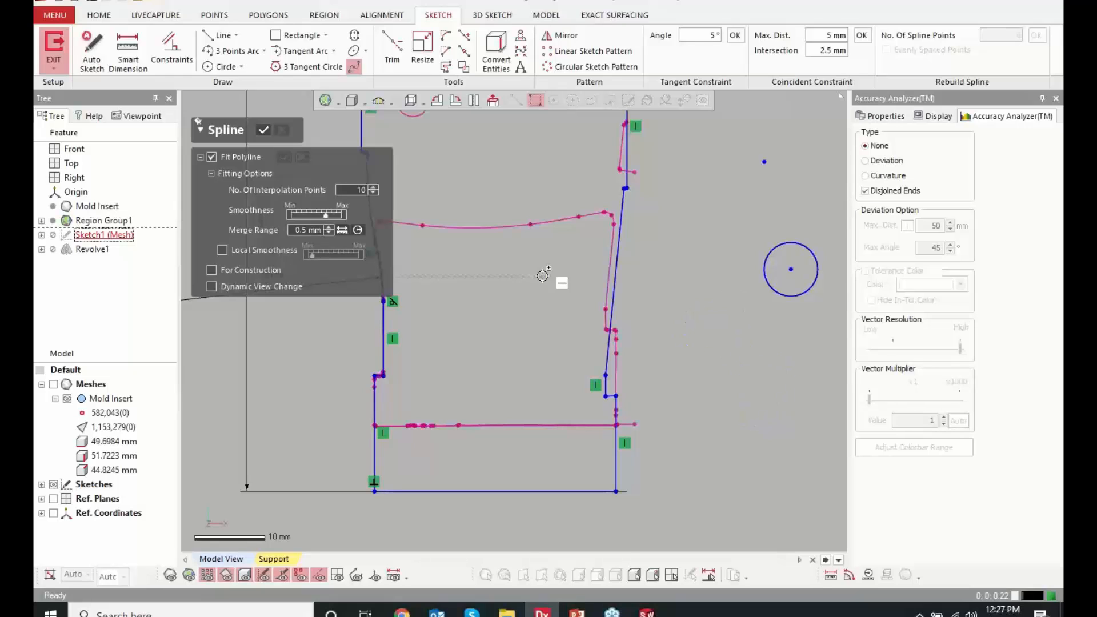
left_click(263, 130)
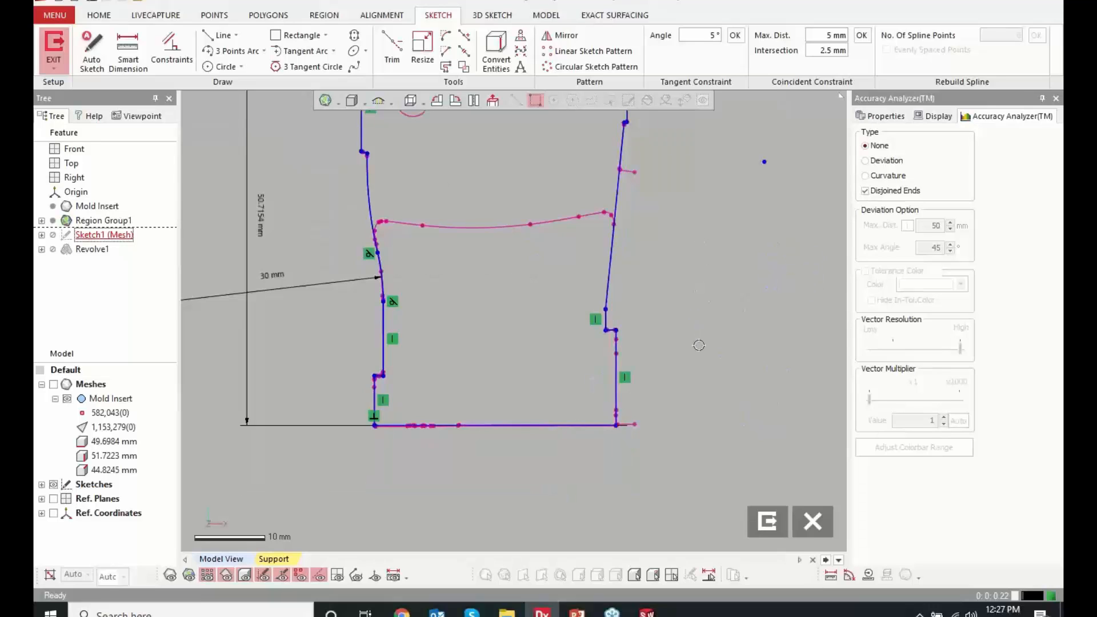
scroll(686, 405, "down", 2)
scroll(490, 222, "up", 3)
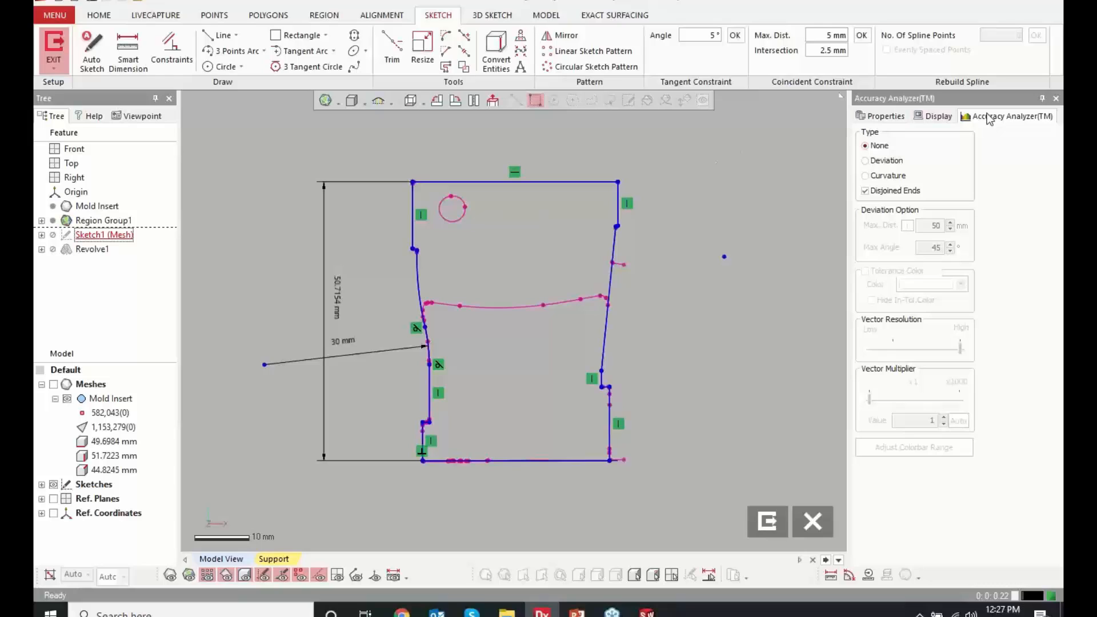
Display the sketch's Deviation, examine the deviation vectors at the step's rounded corner, and exit the sketch discarding the changes
left_click(889, 162)
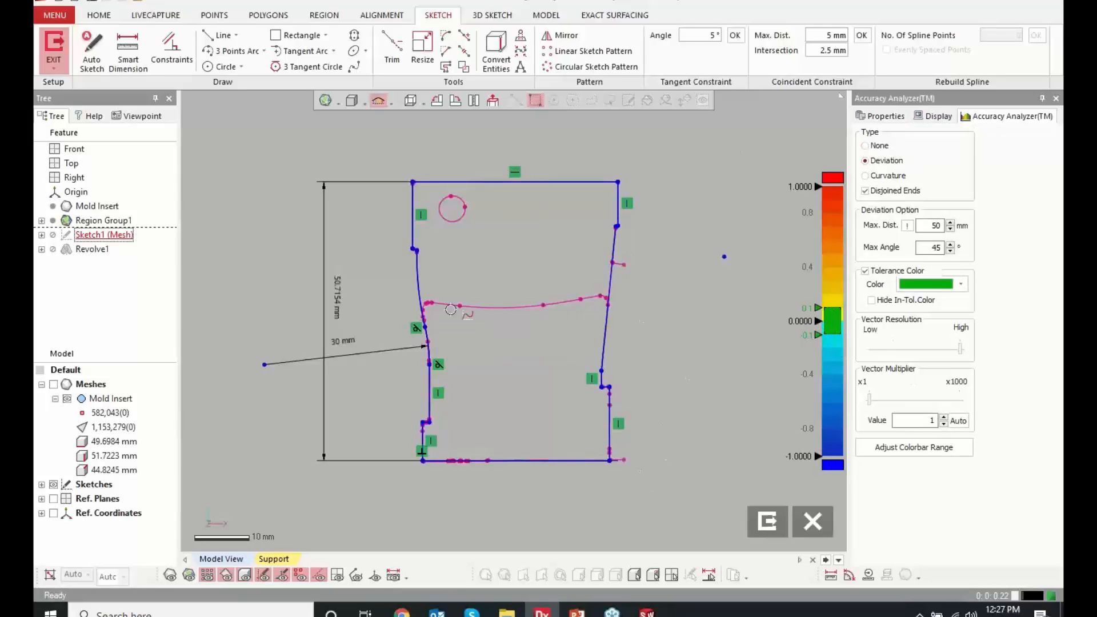
scroll(597, 391, "up", 5)
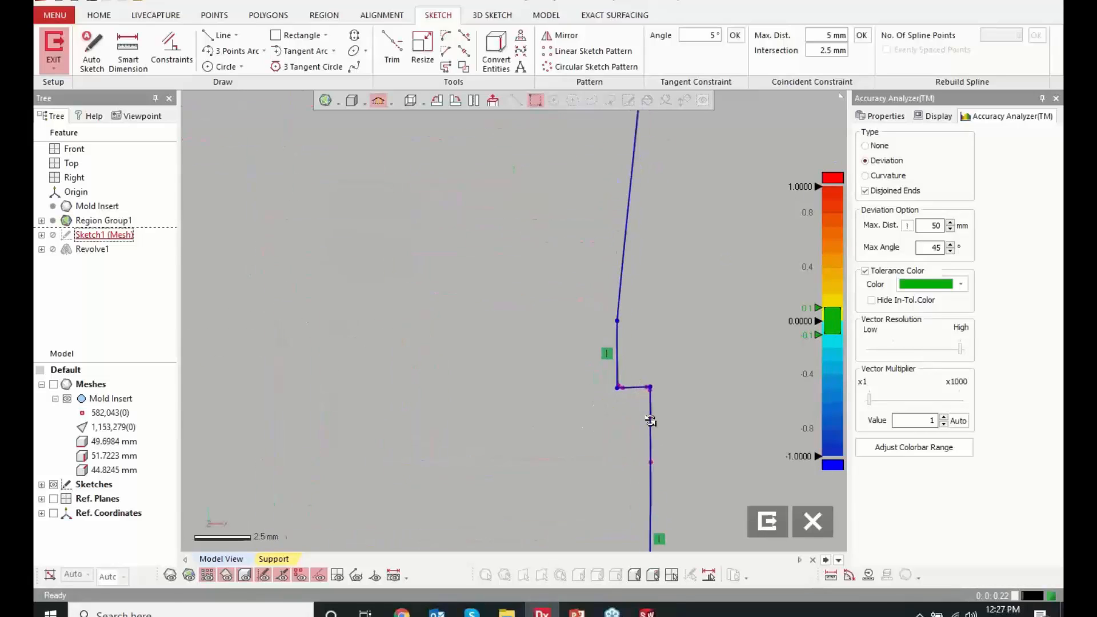
scroll(650, 420, "up", 12)
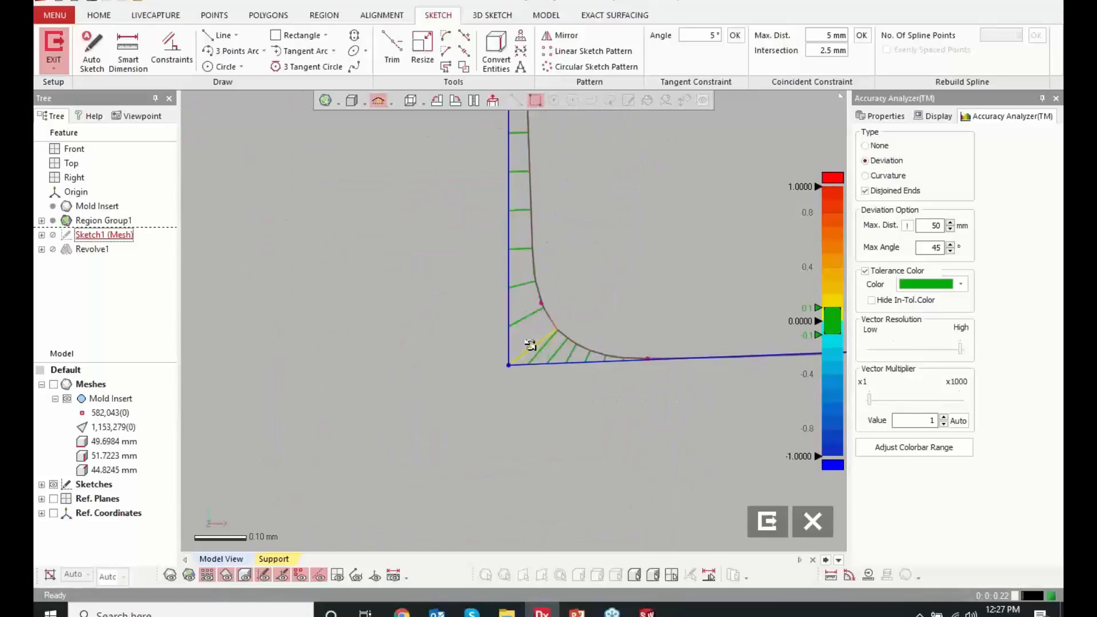
scroll(531, 345, "up", 3)
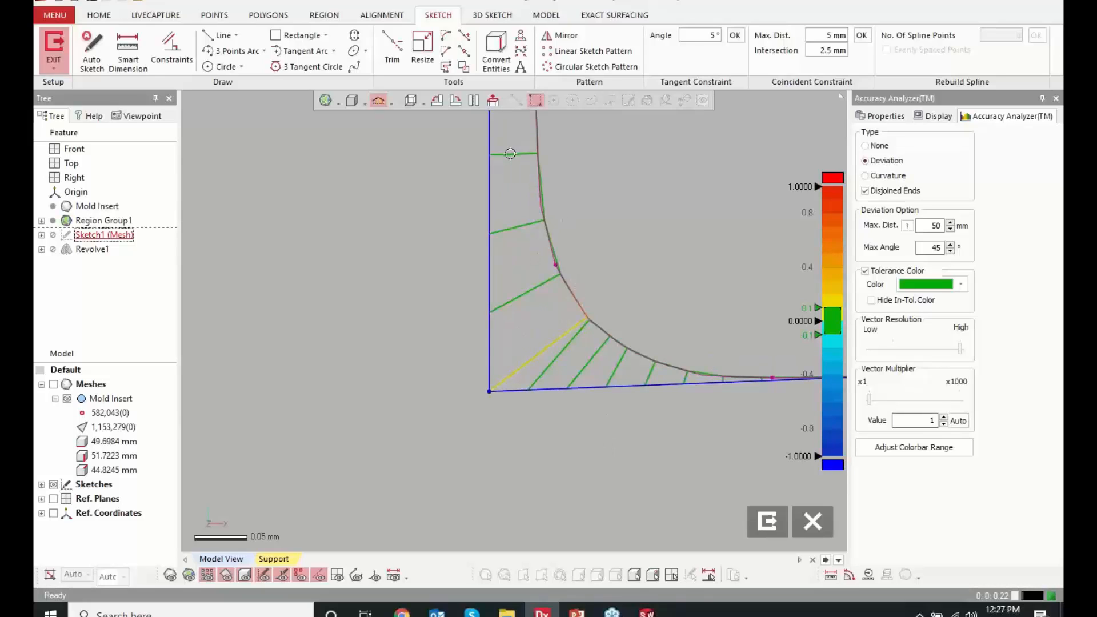
mouse_move(510, 219)
mouse_move(543, 356)
mouse_move(688, 377)
left_click(812, 525)
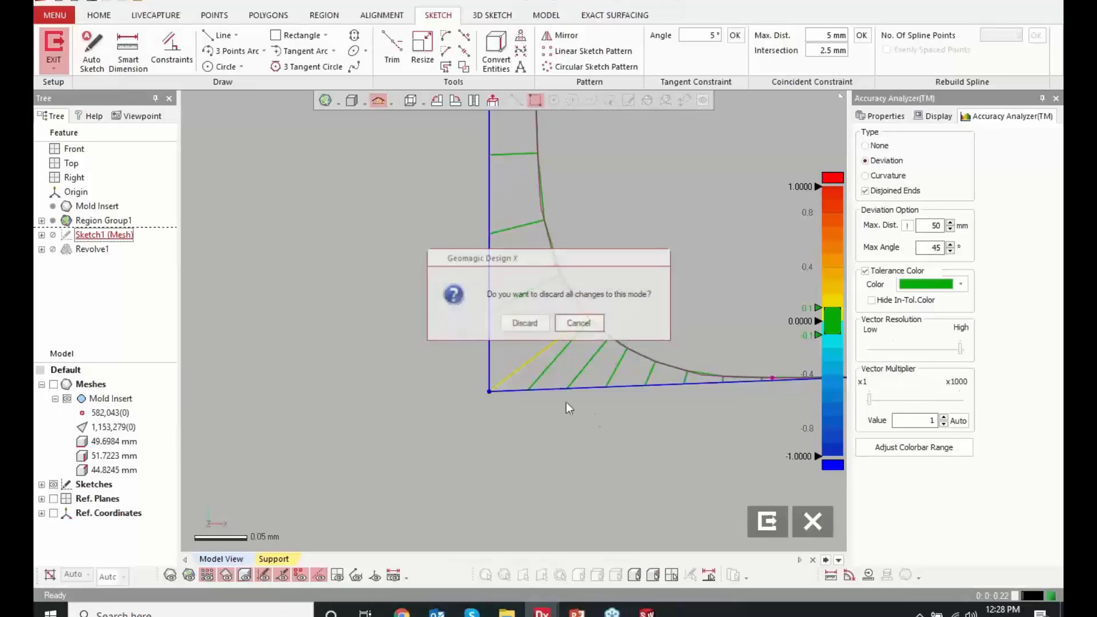
left_click(523, 322)
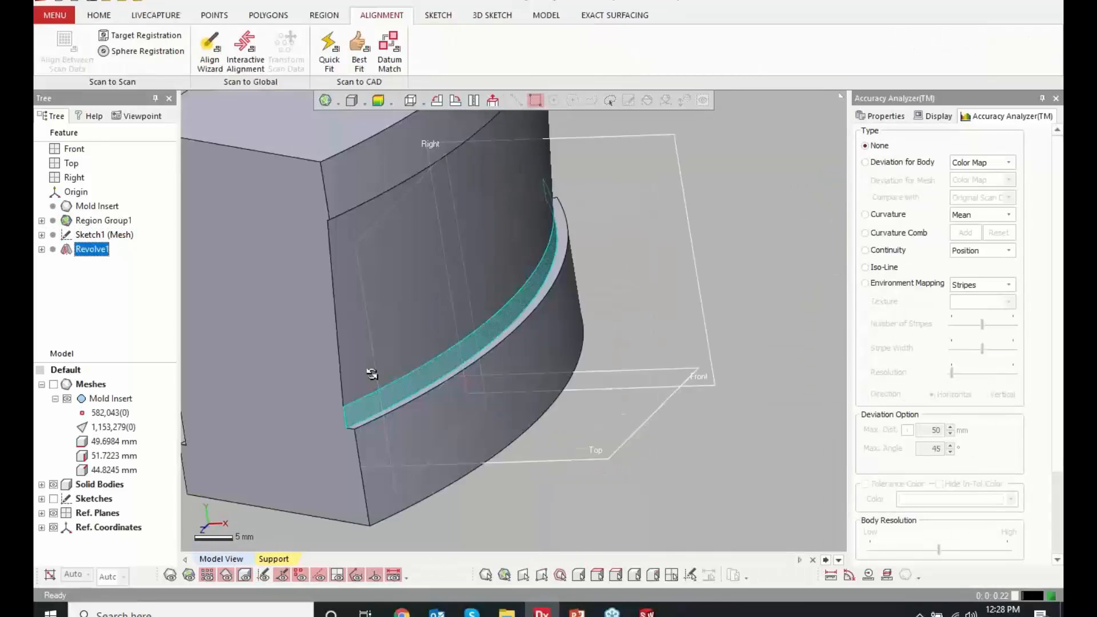
Hide the solid bodies, show the mesh, and examine its flat side with the three holes
right_click_drag(372, 374, 725, 345)
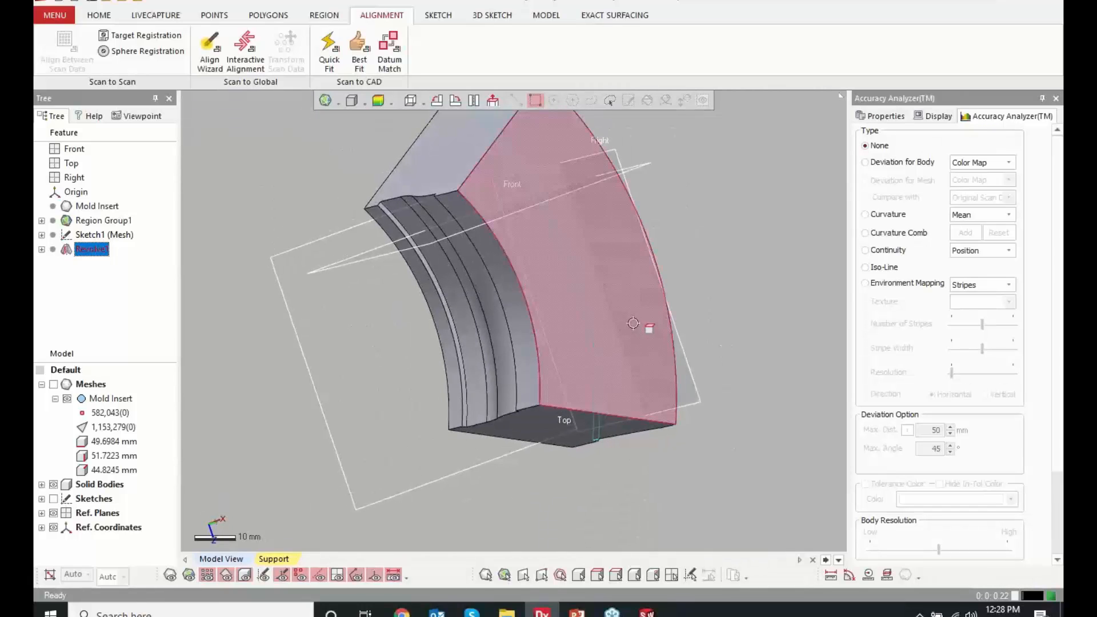
left_click(53, 483)
left_click(53, 384)
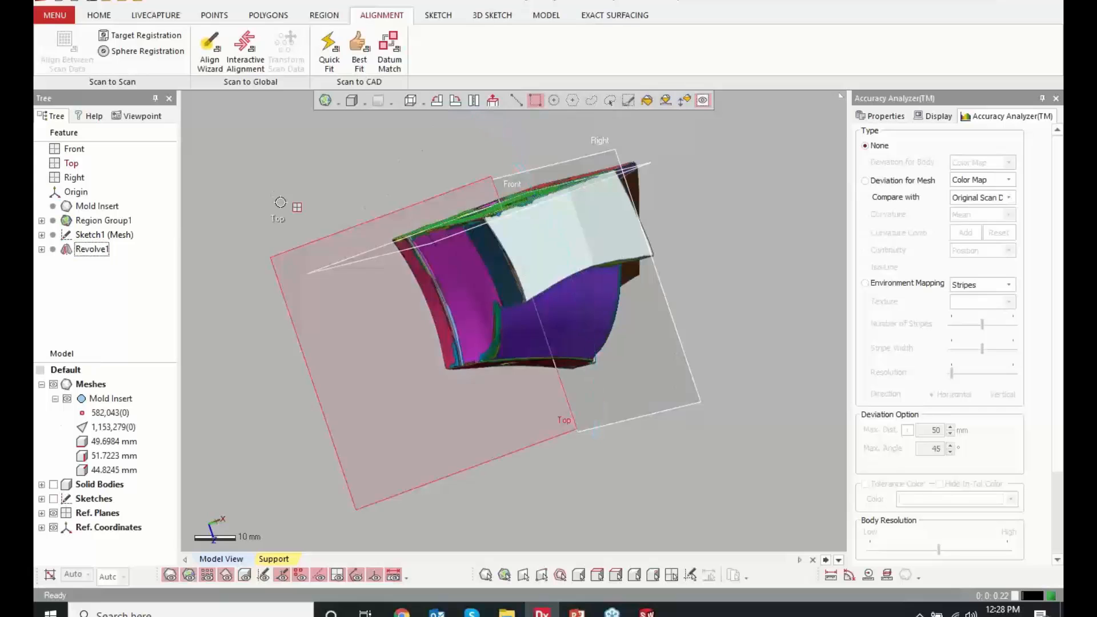
right_click_drag(540, 354, 450, 313)
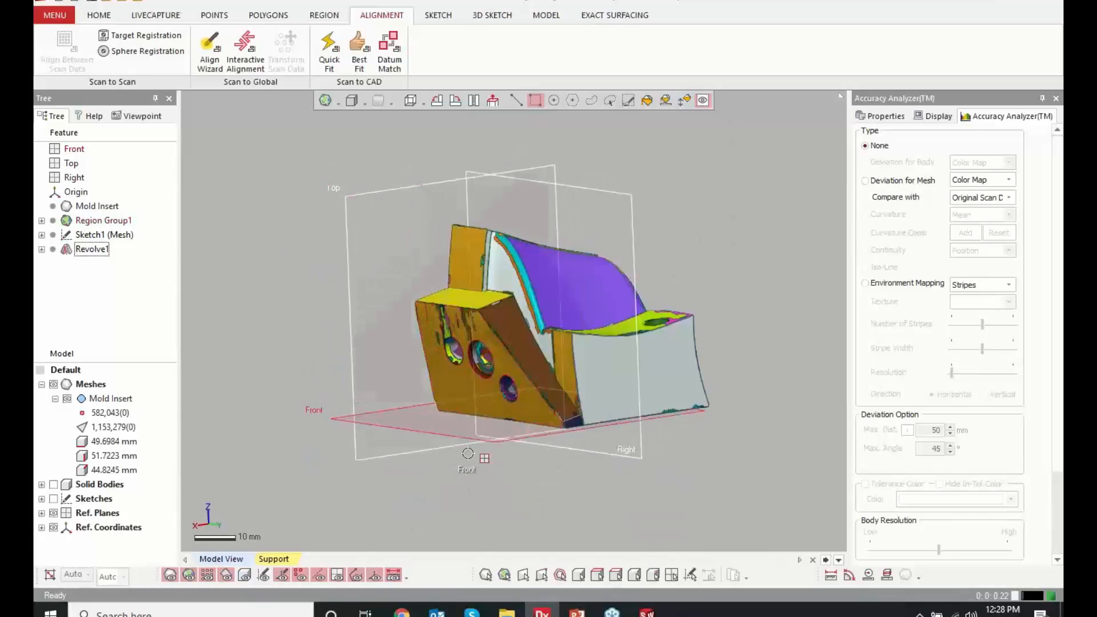
scroll(449, 393, "up", 6)
mouse_move(445, 396)
right_mouse_down()
mouse_move(560, 362)
mouse_move(549, 370)
mouse_move(506, 341)
mouse_move(507, 370)
mouse_move(734, 314)
right_mouse_up()
scroll(550, 370, "down", 4)
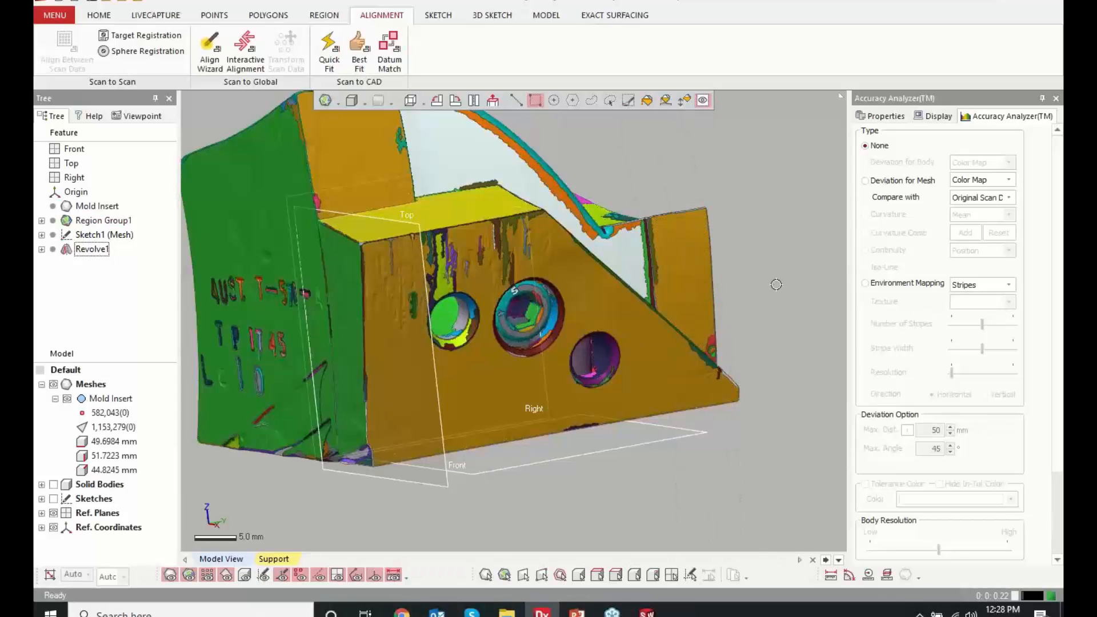
scroll(776, 284, "down", 3)
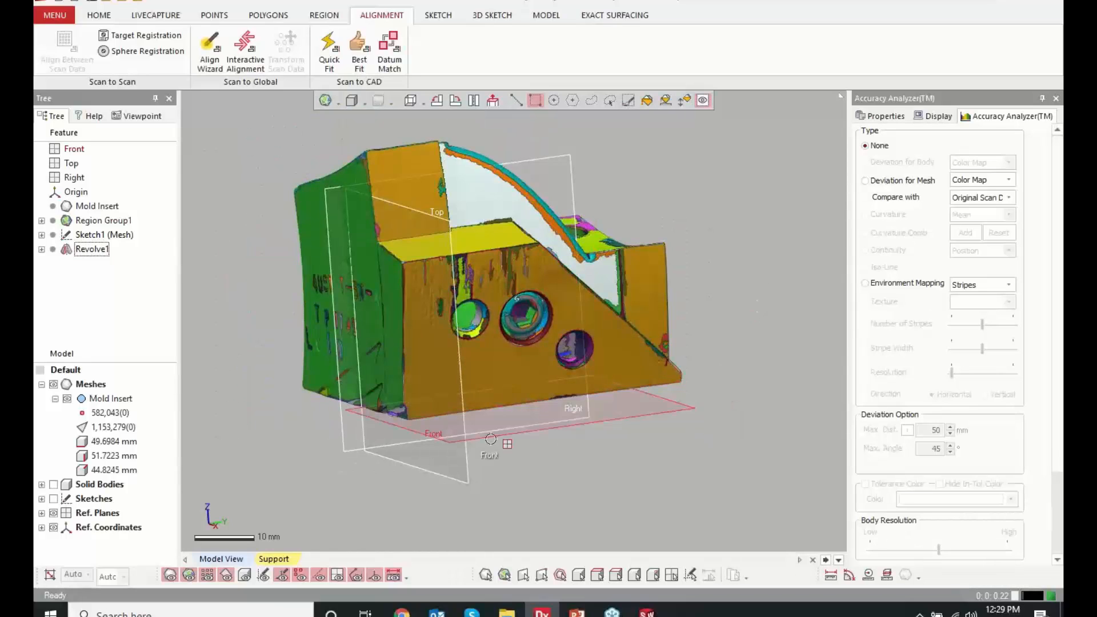
Start a mesh sketch on the flat side region with the three holes, offsetting its section 1 mm from the base plane
left_click(503, 373)
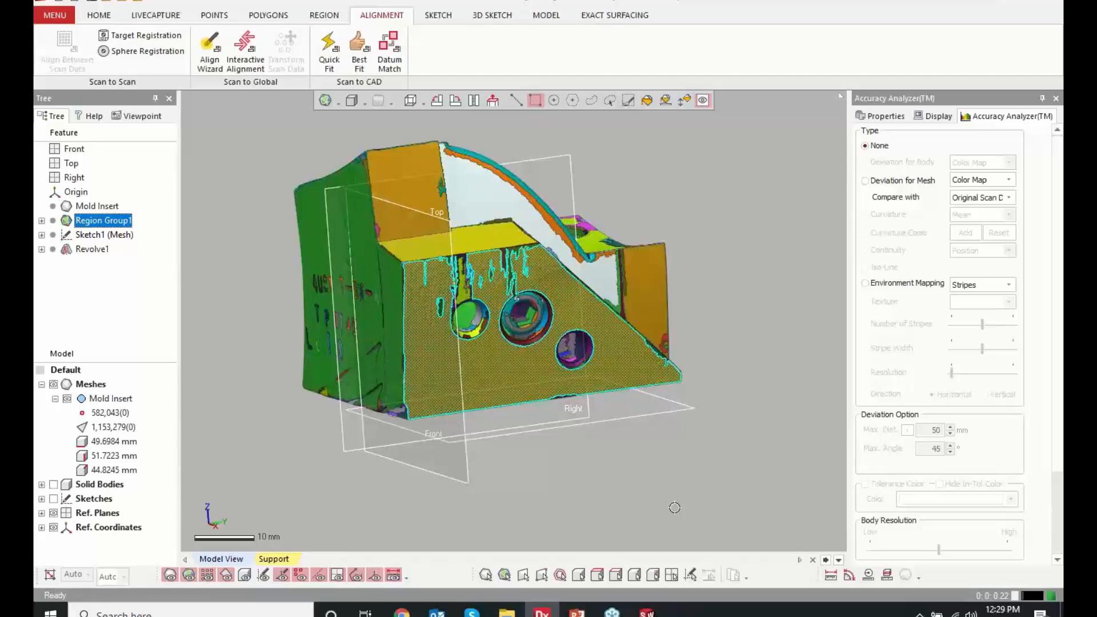
right_click(672, 382)
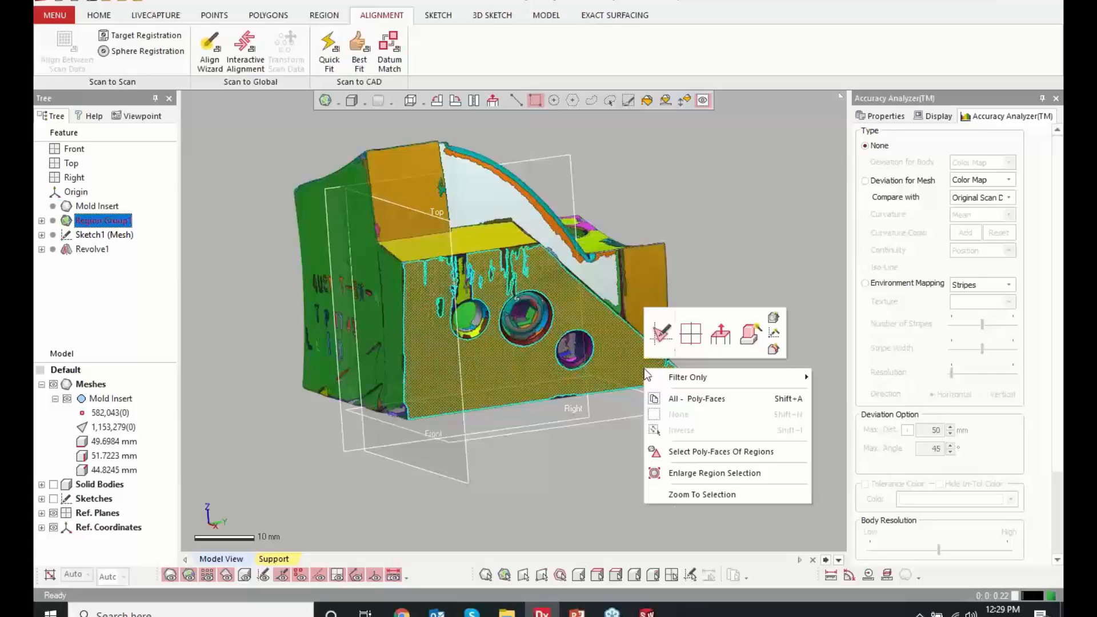
left_click(667, 341)
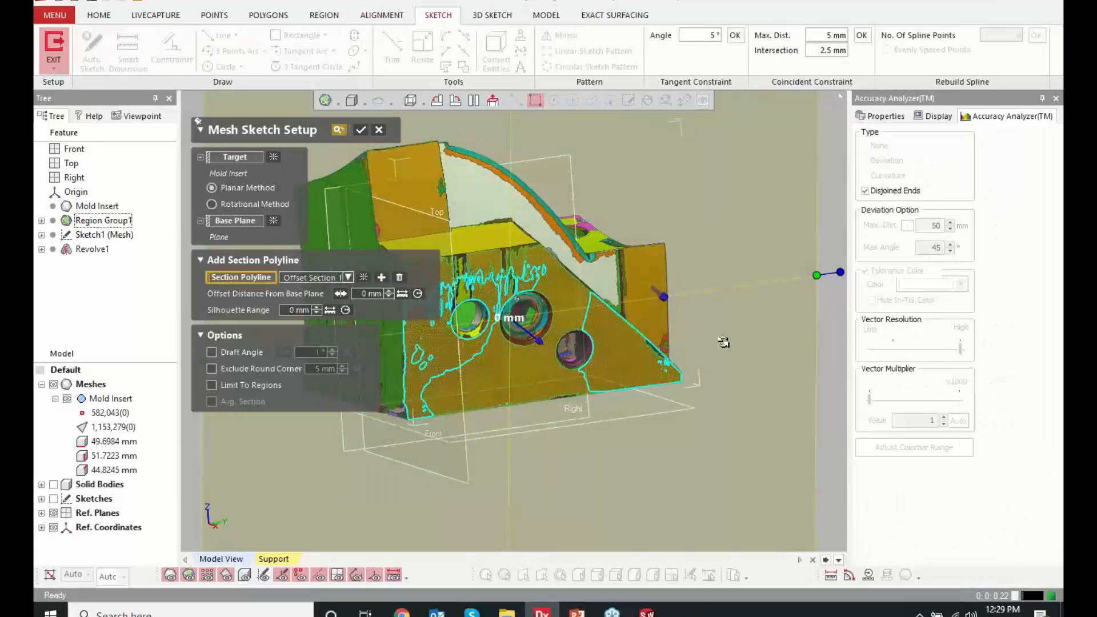
right_click_drag(723, 341, 135, 406)
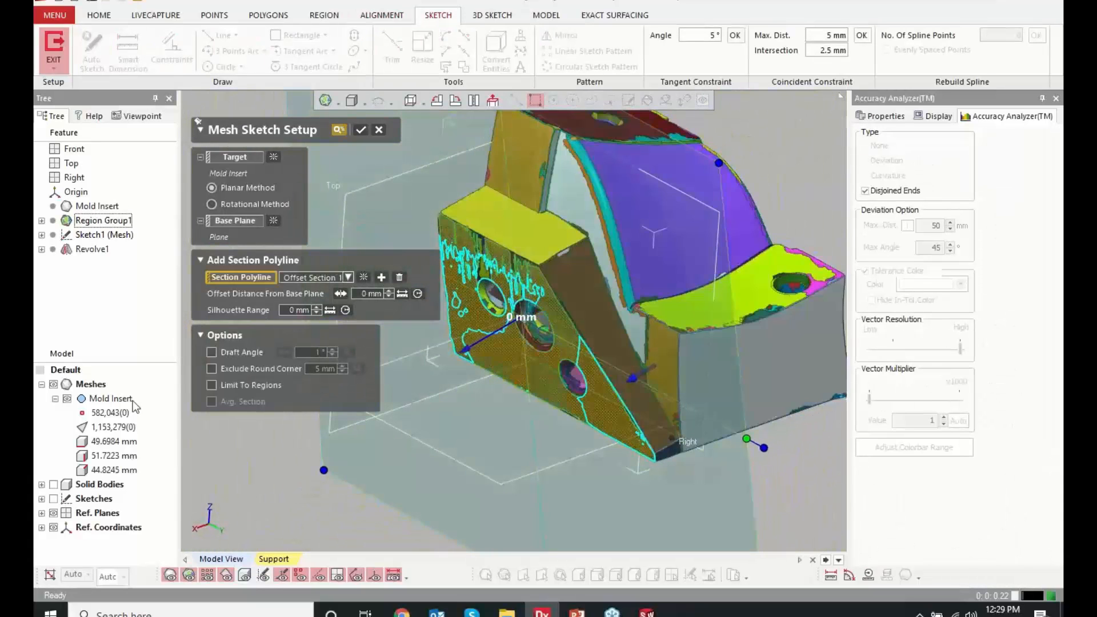
left_click(54, 385)
right_click_drag(513, 384, 503, 342)
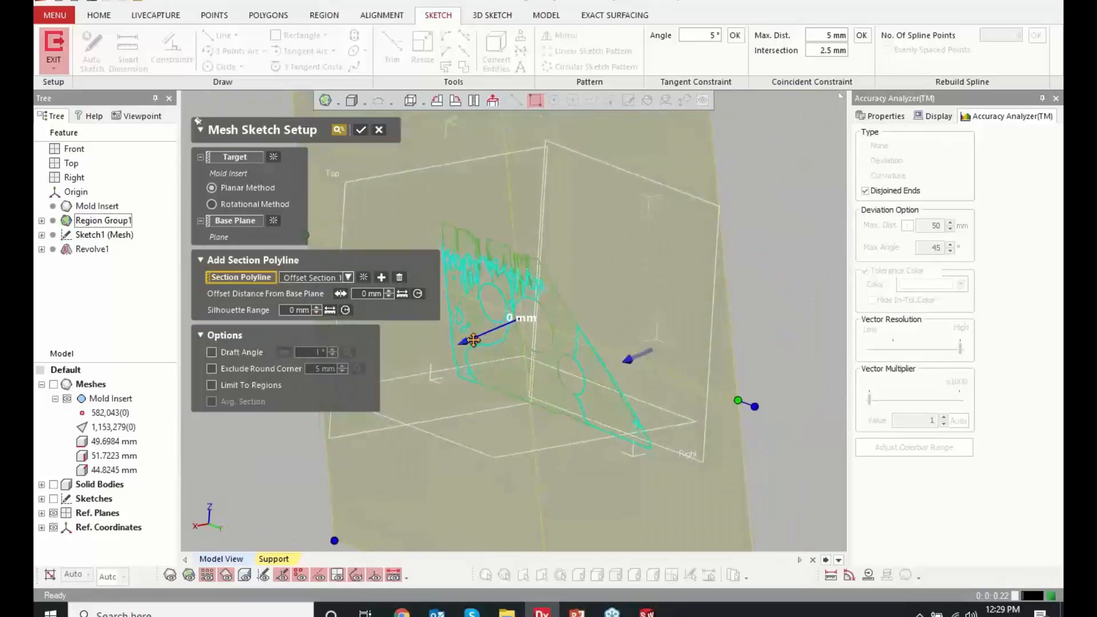
left_click_drag(472, 340, 467, 339)
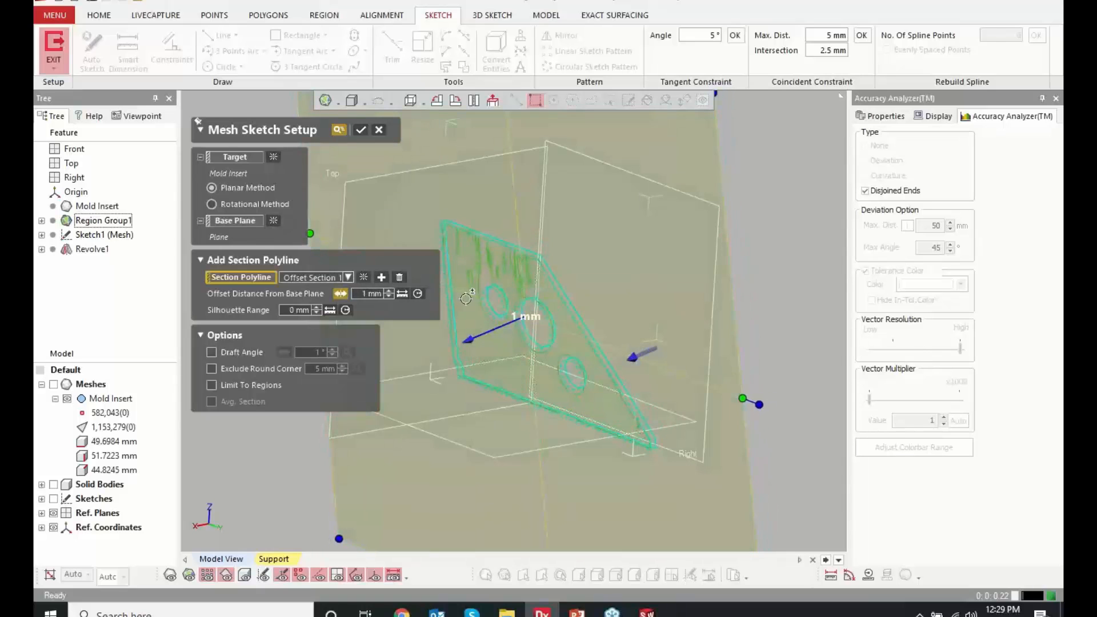
Show the mesh, check the section outline along the flat side's chamfered upper edge, and accept the mesh sketch setup
left_click(53, 385)
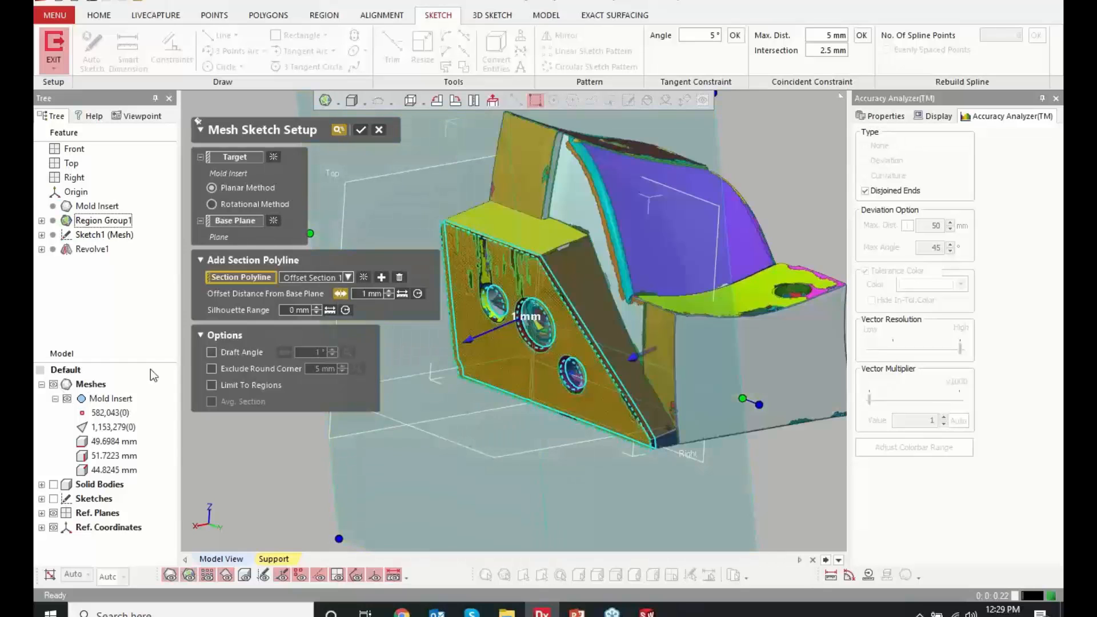
scroll(522, 284, "up", 10)
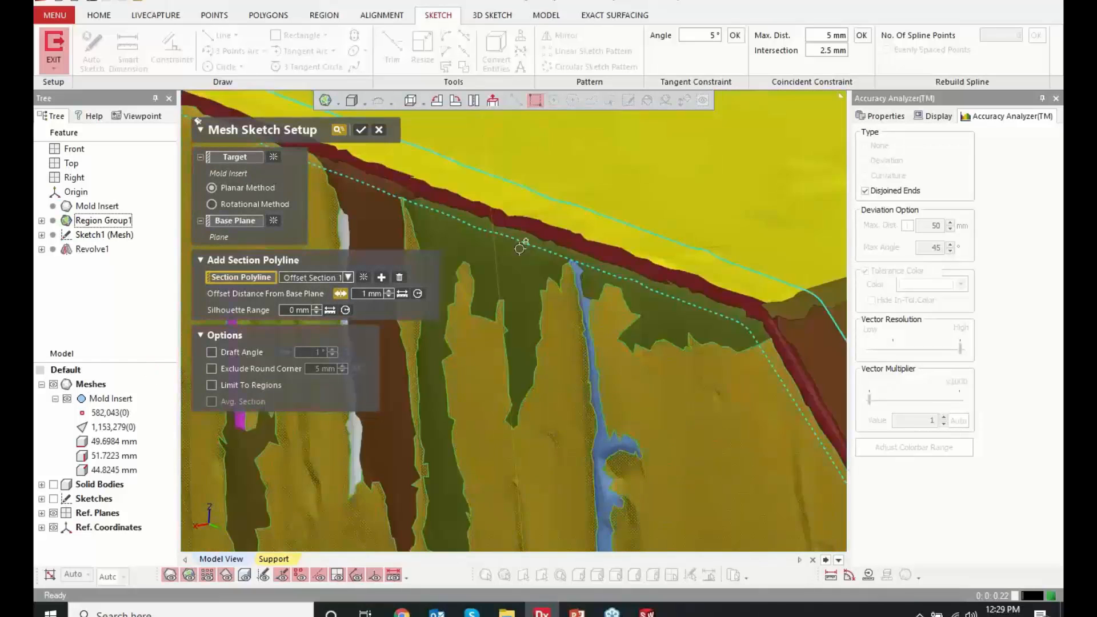
scroll(516, 358, "down", 10)
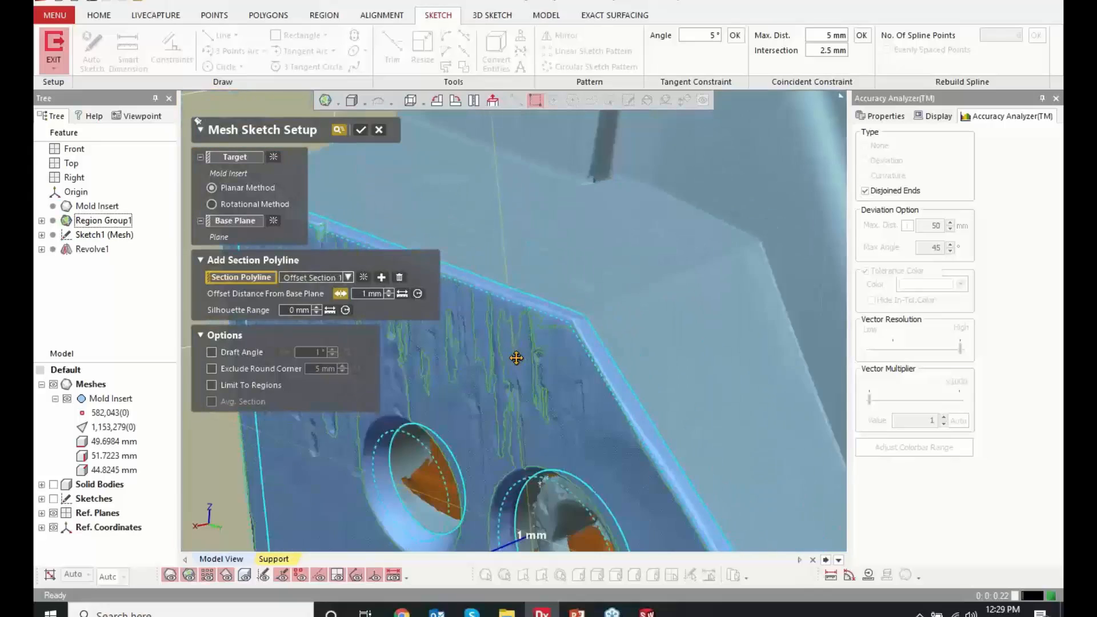
right_click_drag(516, 357, 542, 384)
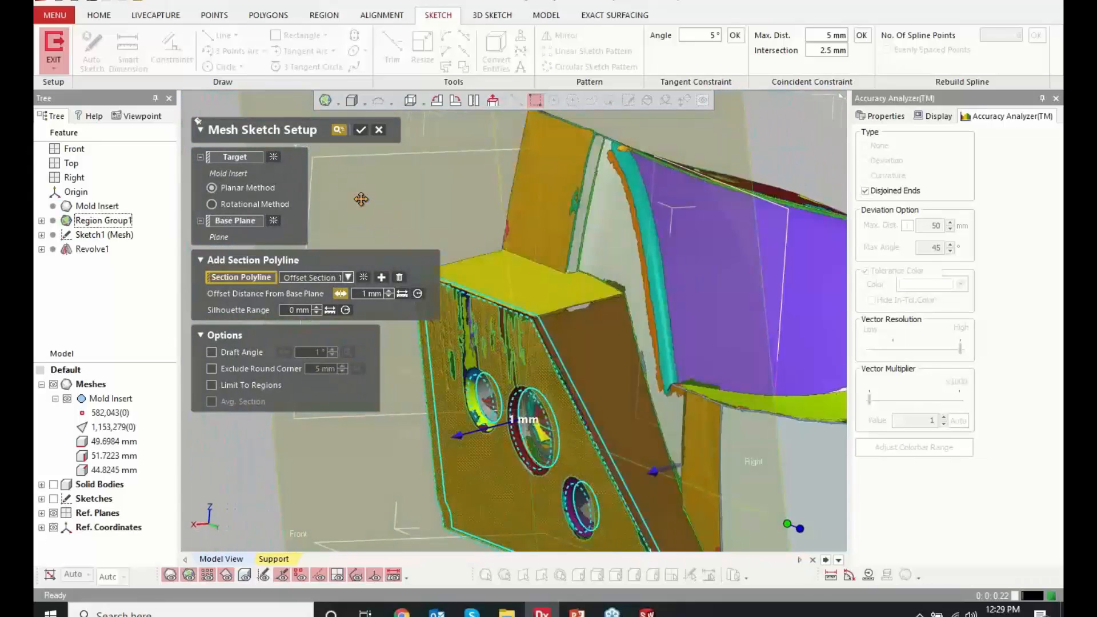
left_click(360, 131)
Hide the mesh, Auto Sketch the section's straight outer edges without the holes, and corner-trim the right and bottom lines together
left_click(53, 384)
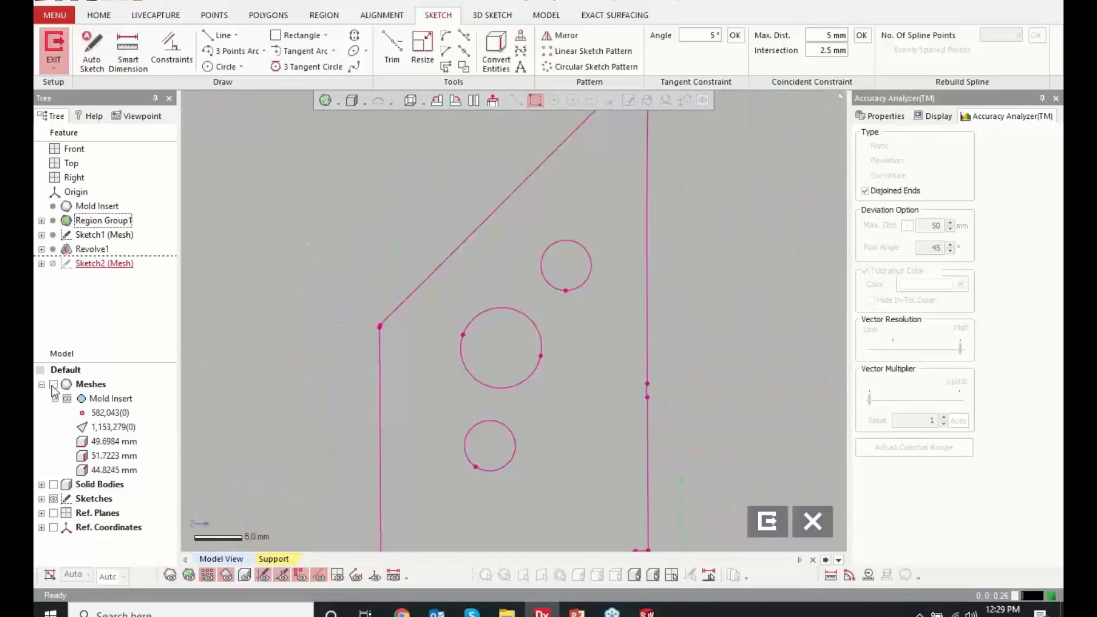
scroll(318, 293, "down", 5)
scroll(554, 382, "up", 3)
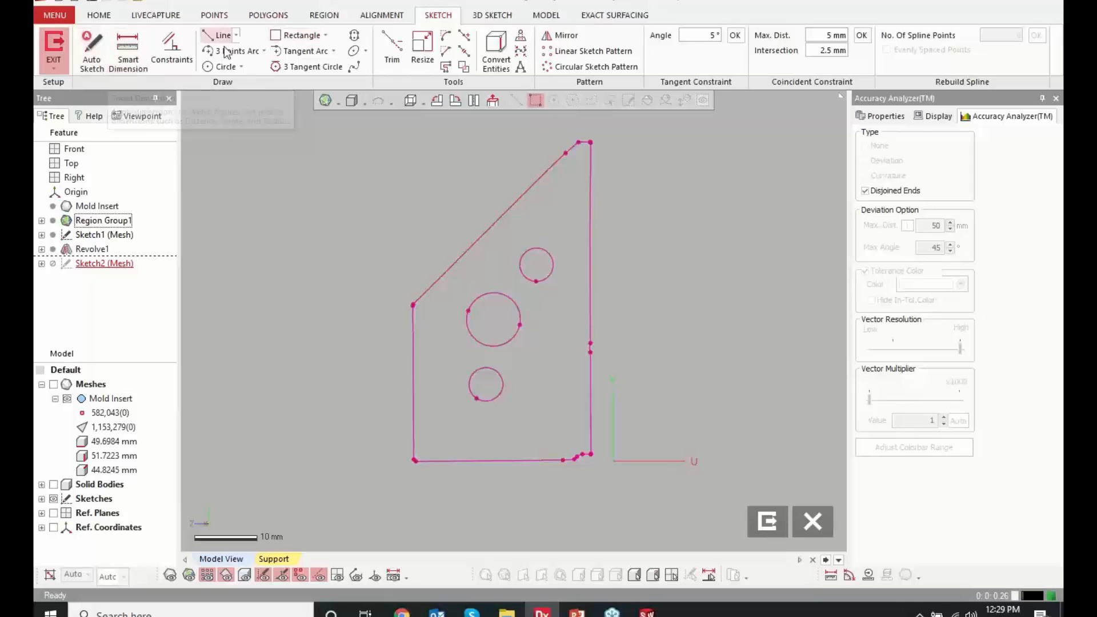
left_click(92, 54)
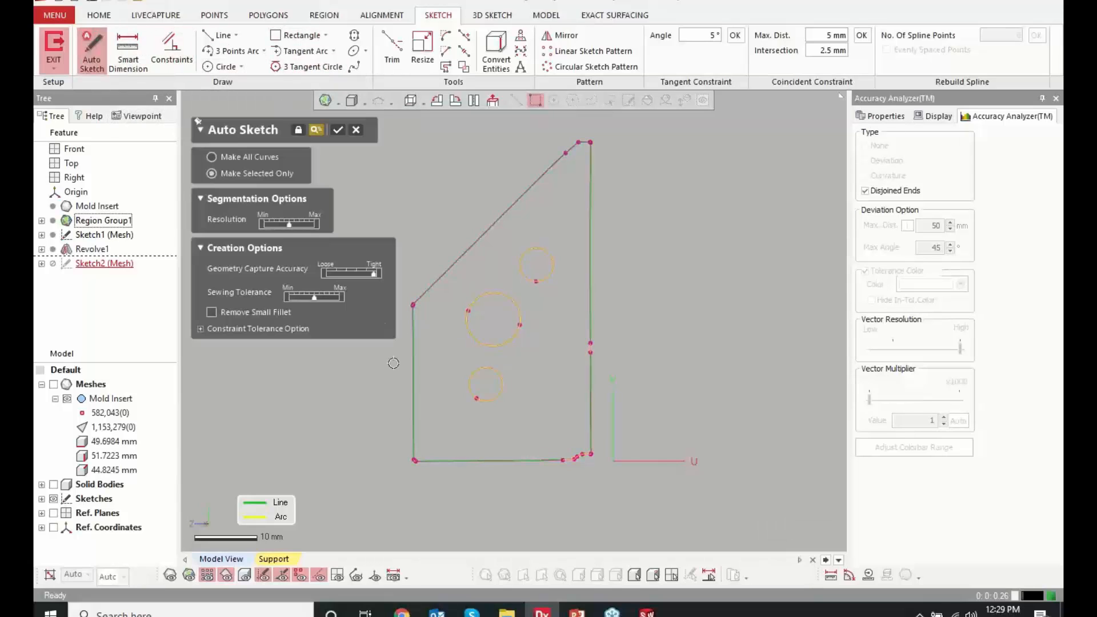
left_click(413, 382)
left_click(491, 459)
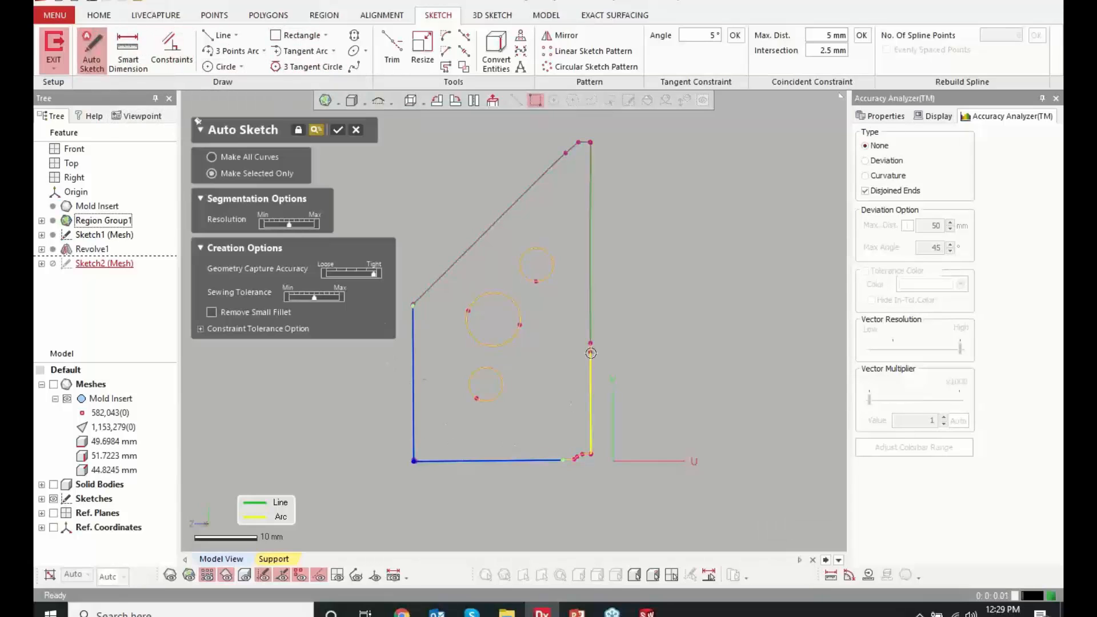
left_click(589, 329)
left_click(486, 233)
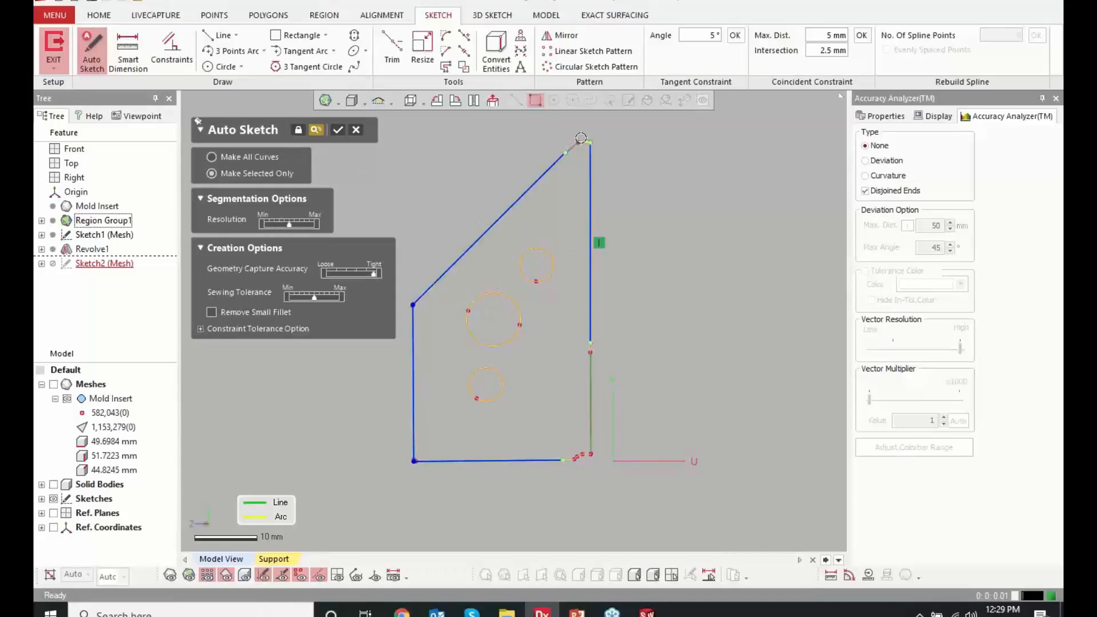
left_click(585, 142)
left_click(337, 130)
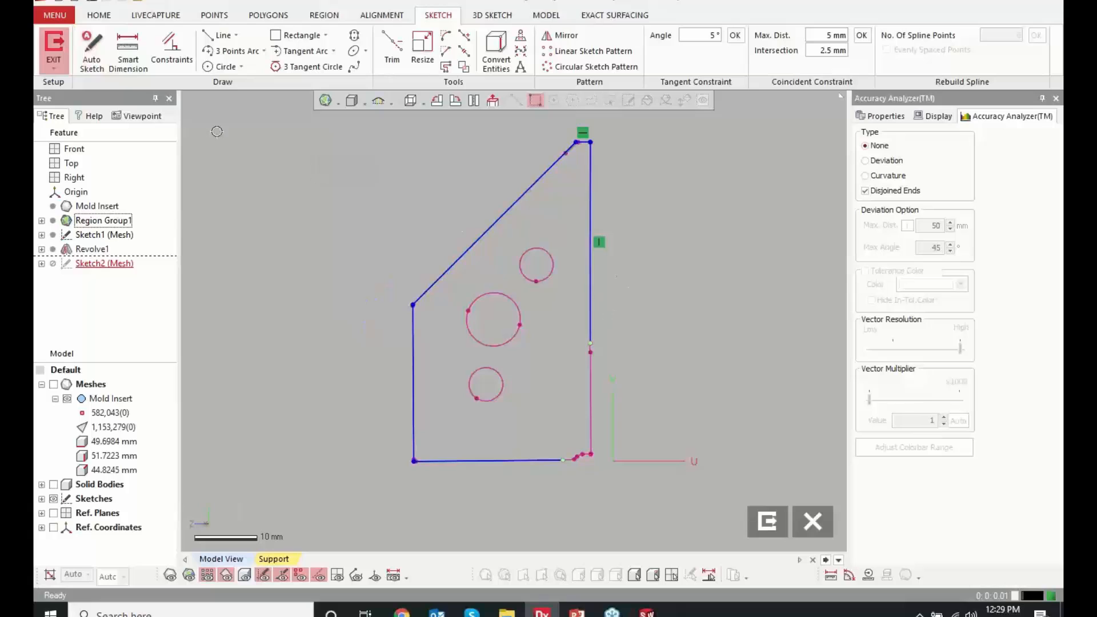
left_click(392, 50)
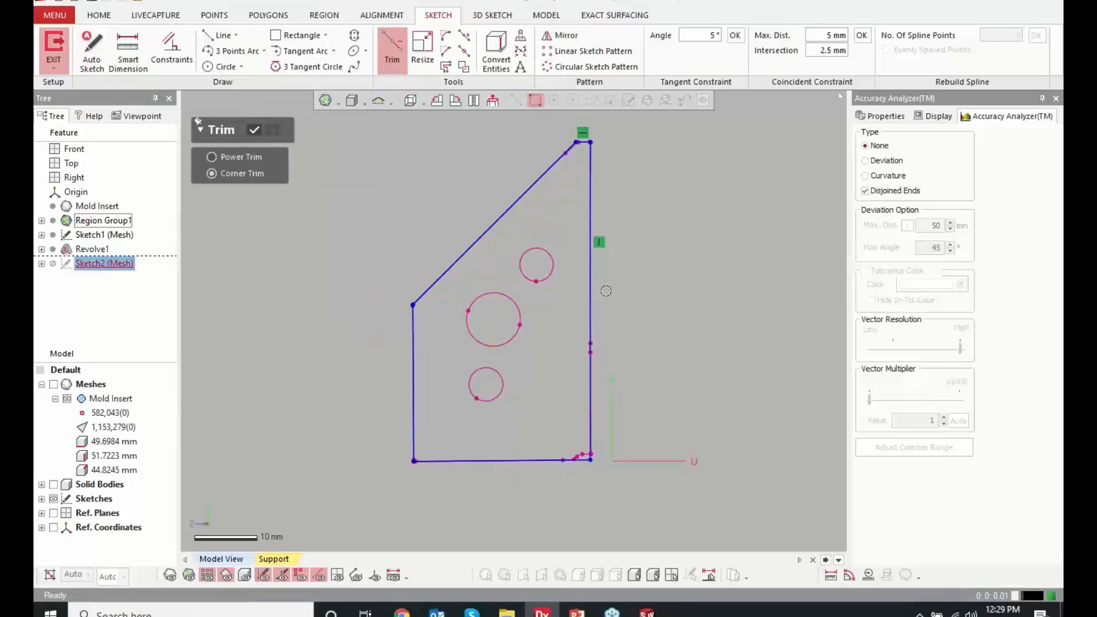
left_click(272, 130)
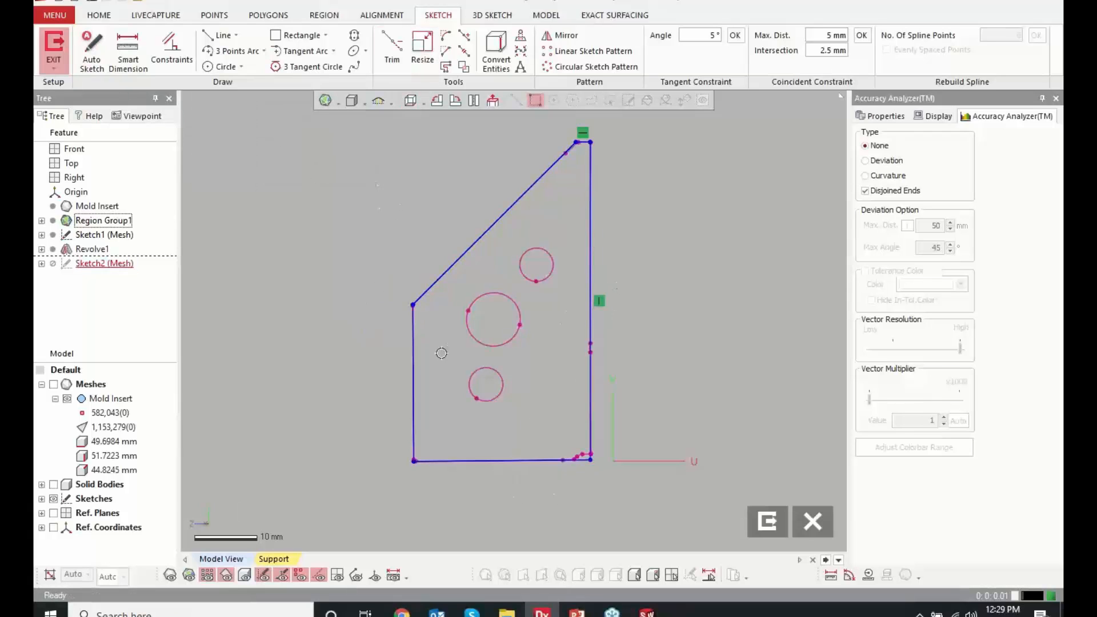
Constrain the profile's left line to vertical and its bottom line to horizontal, and finish the sketch
right_click(419, 353)
left_click(413, 358)
right_click(413, 358)
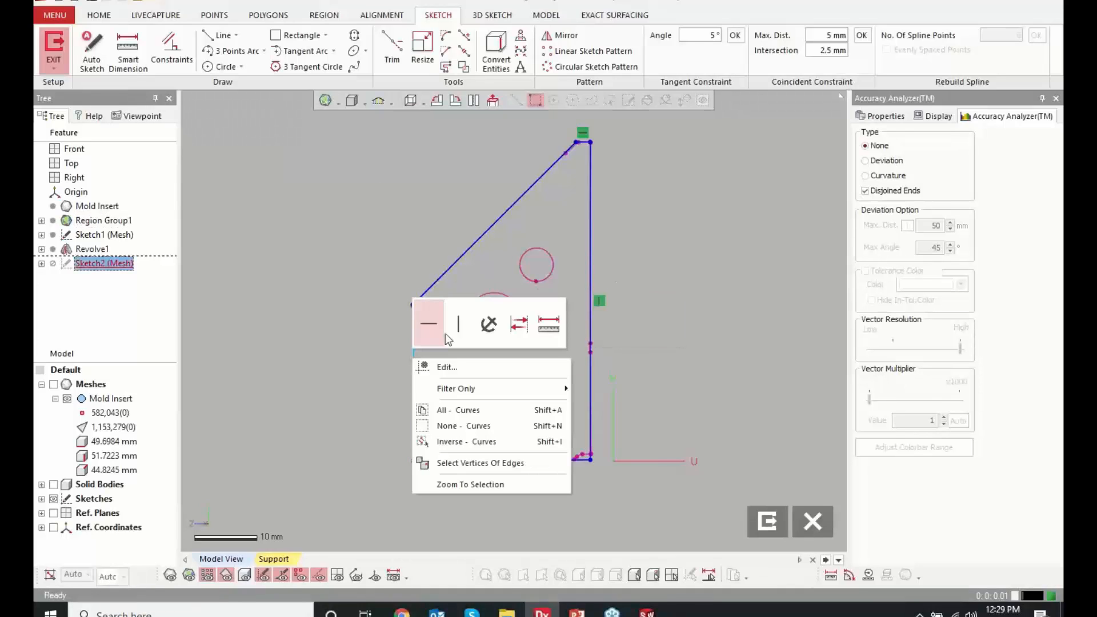
left_click(458, 324)
left_click(474, 460)
right_click(473, 459)
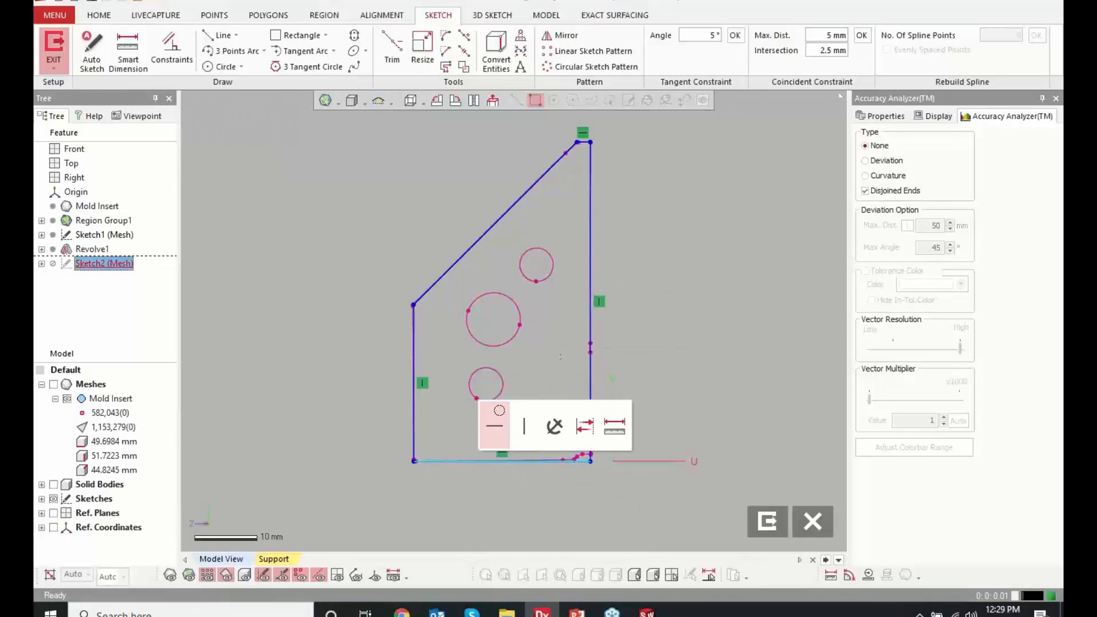
left_click(491, 427)
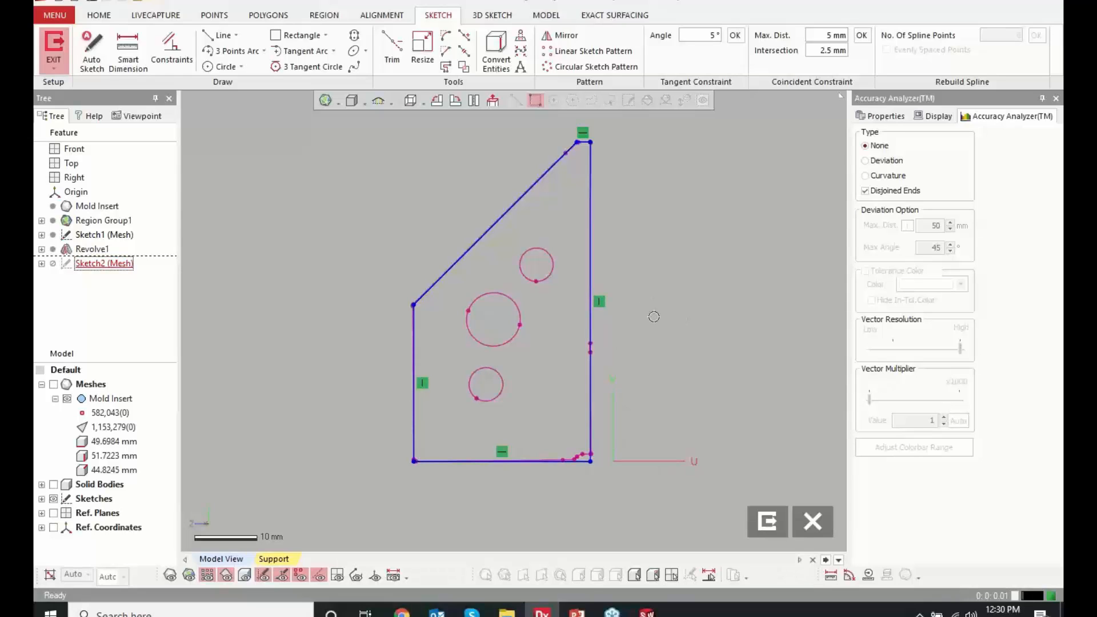
left_click(767, 521)
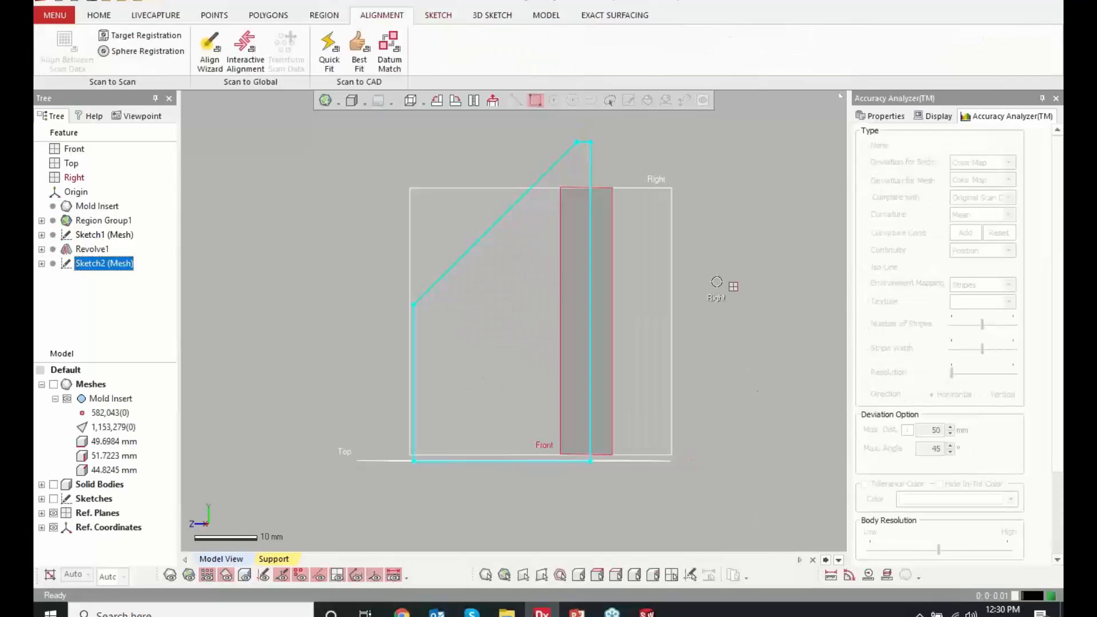
Set up a blind extrusion of the side profile with Merge, 17 mm long and directed into the mesh
right_click(352, 226)
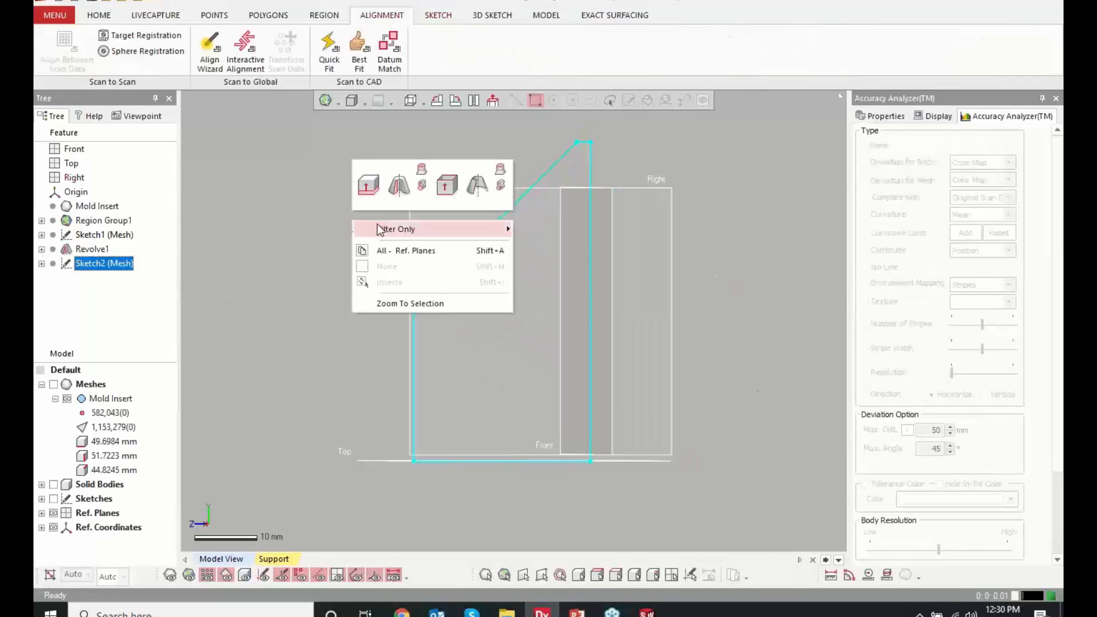
left_click(366, 191)
right_click_drag(338, 328, 342, 303)
left_click(53, 385)
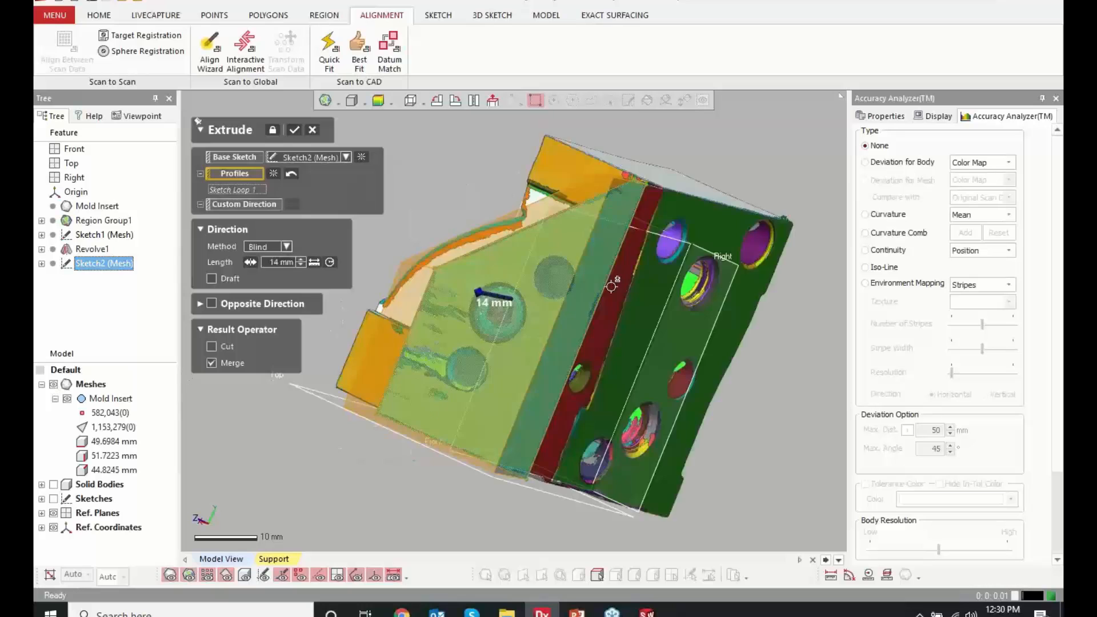
right_click_drag(563, 331, 449, 365)
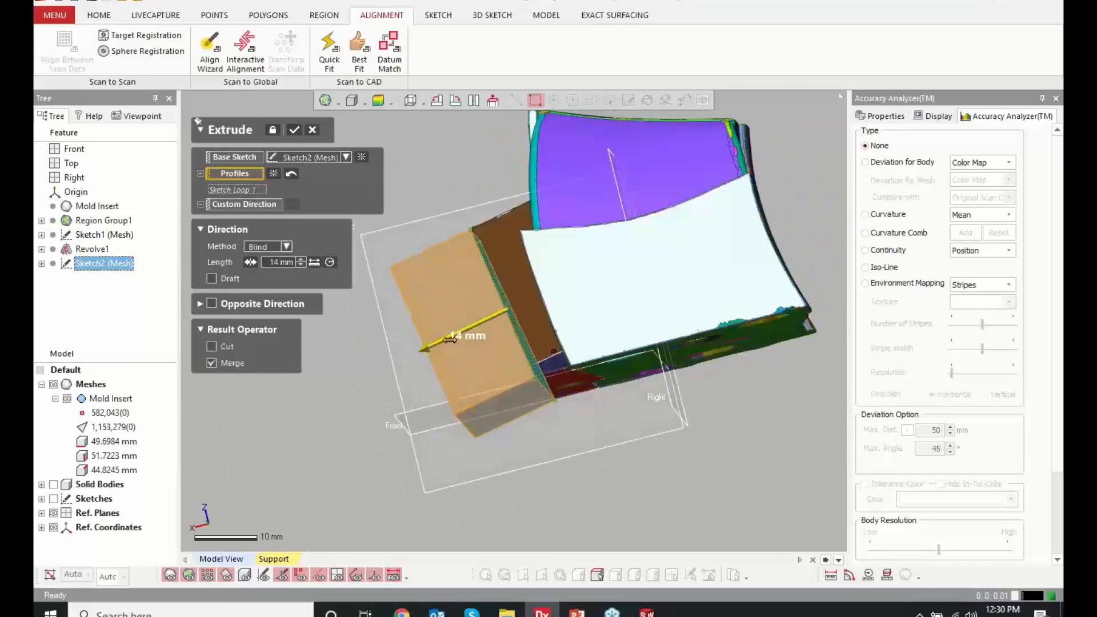
left_click_drag(461, 338, 628, 266)
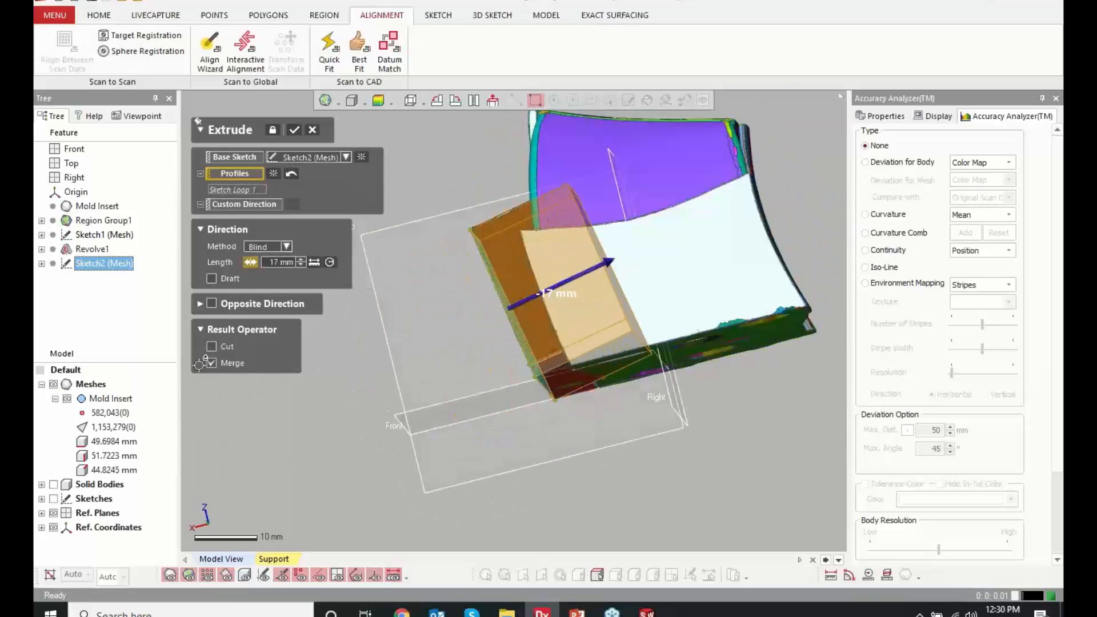
Compare the extrusion preview with the mesh at the lower corner, show the solid bodies, and accept the extrusion
right_click_drag(596, 292, 614, 308)
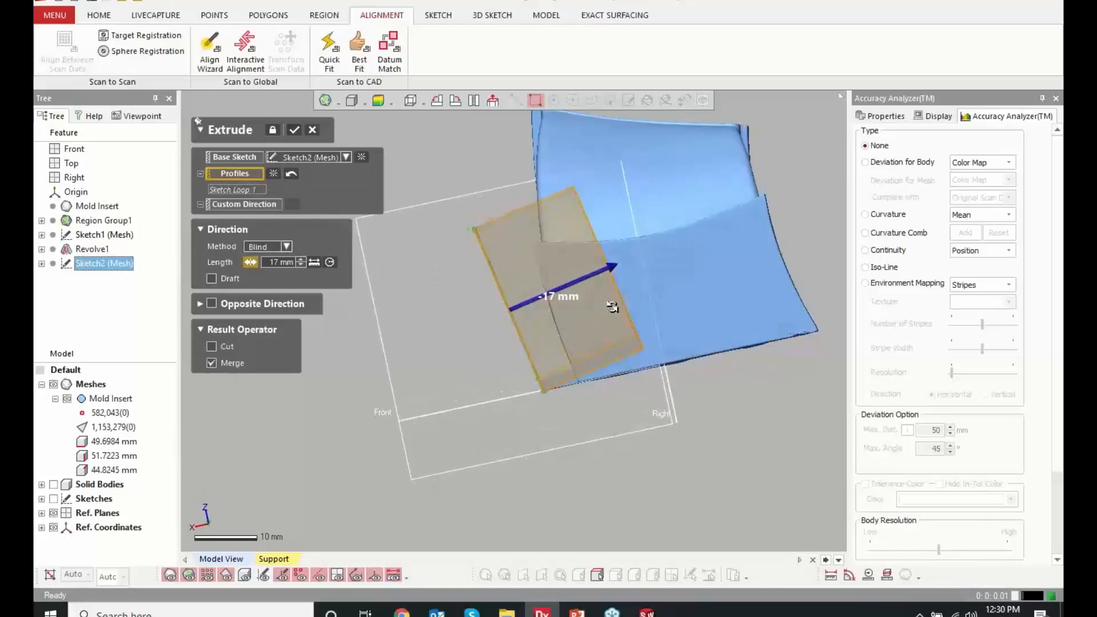
scroll(585, 367, "up", 4)
right_click_drag(585, 370, 483, 443)
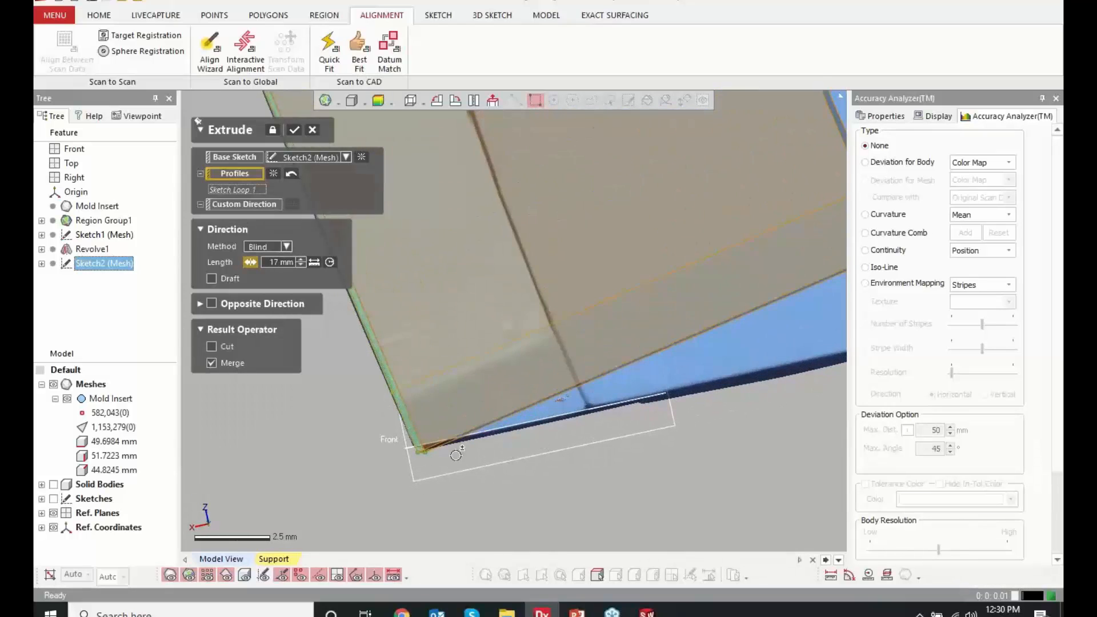
scroll(497, 434, "up", 2)
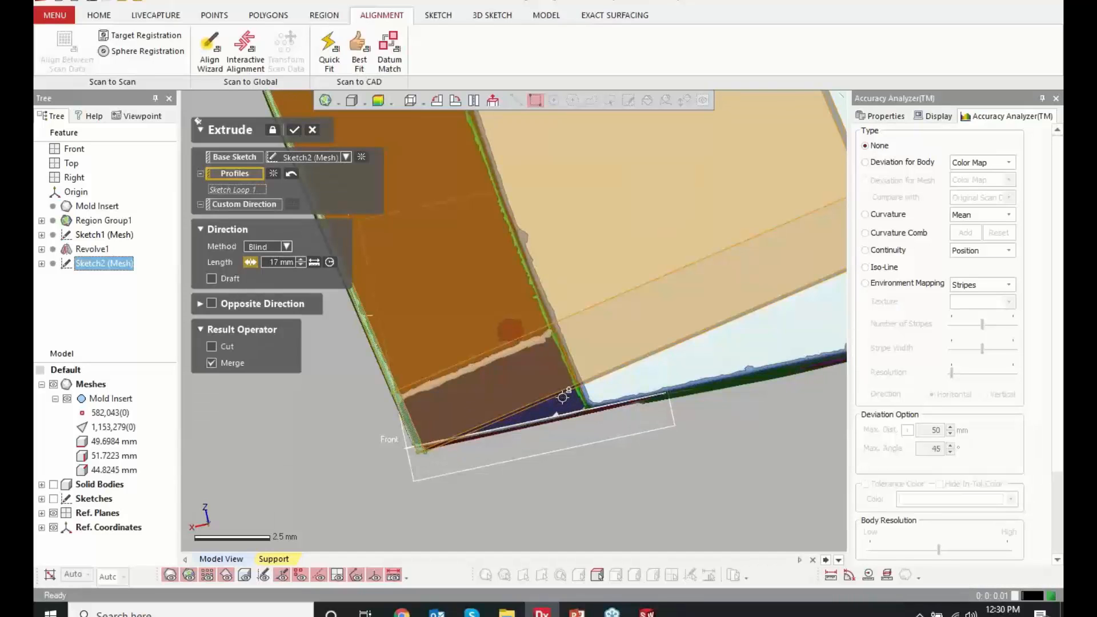
left_click(53, 485)
scroll(443, 475, "down", 8)
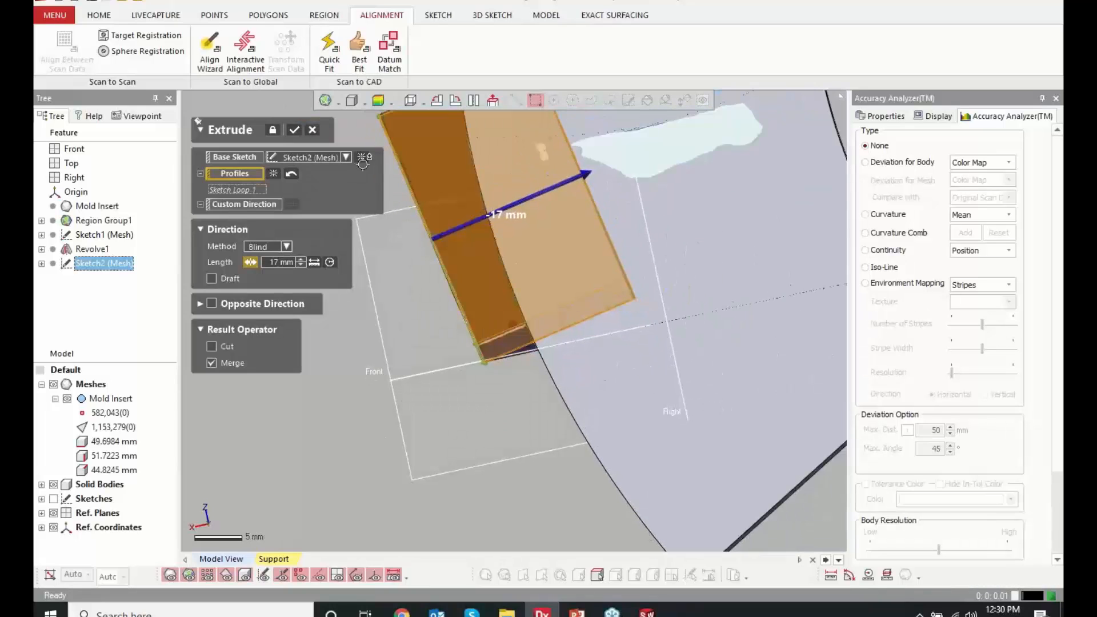
left_click(294, 135)
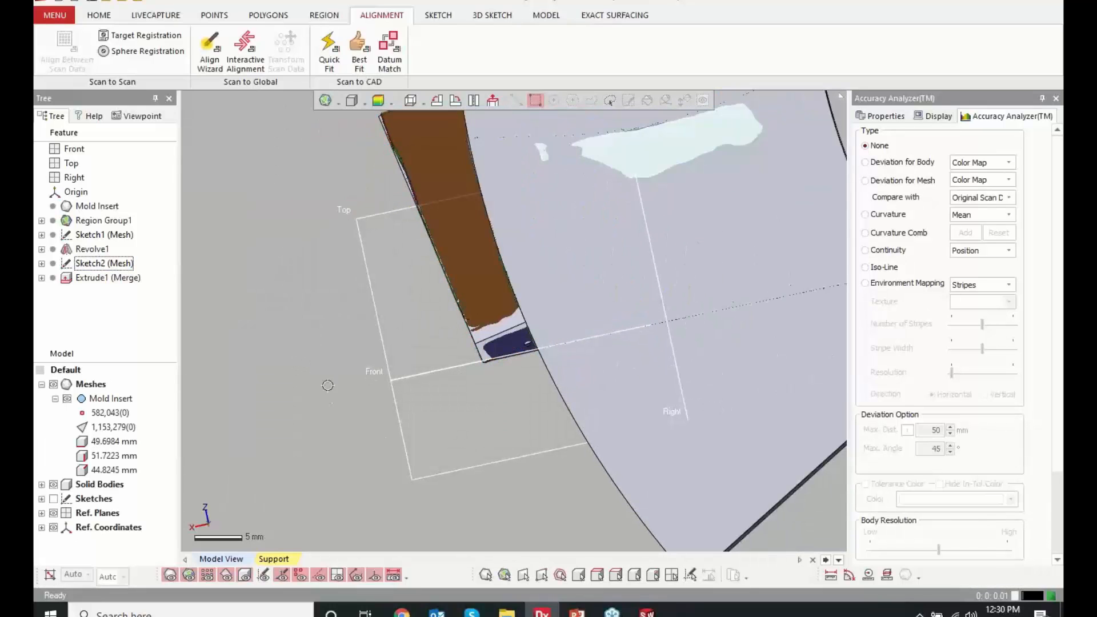
Edit the side profile sketch, move its bottom line down well below the mesh's bottom face, and exit to update the extrusion
right_click(99, 264)
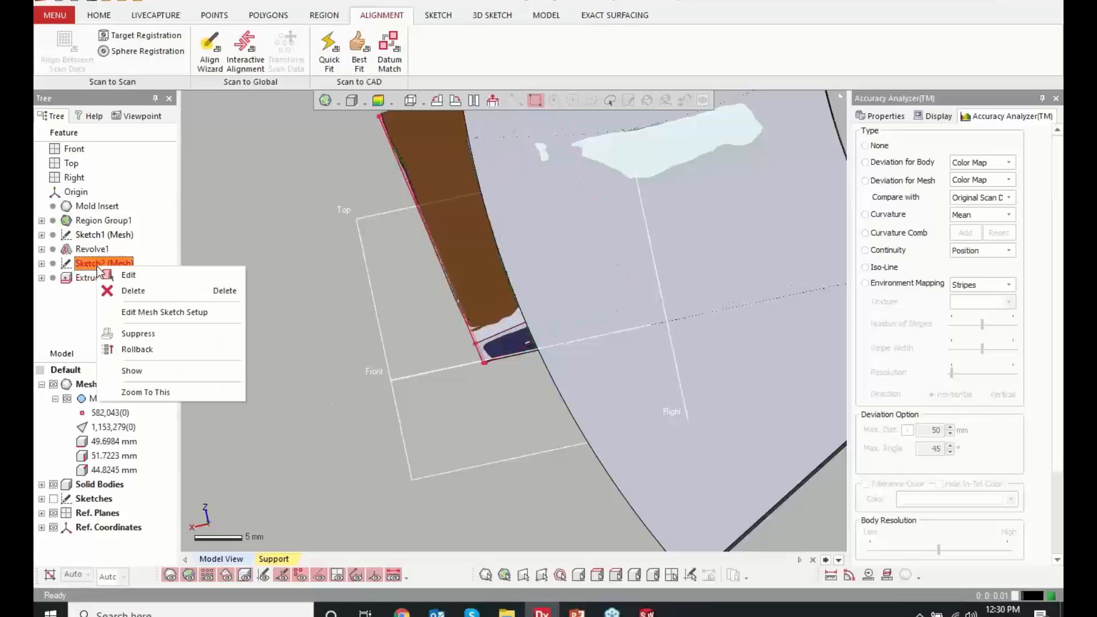
left_click(128, 277)
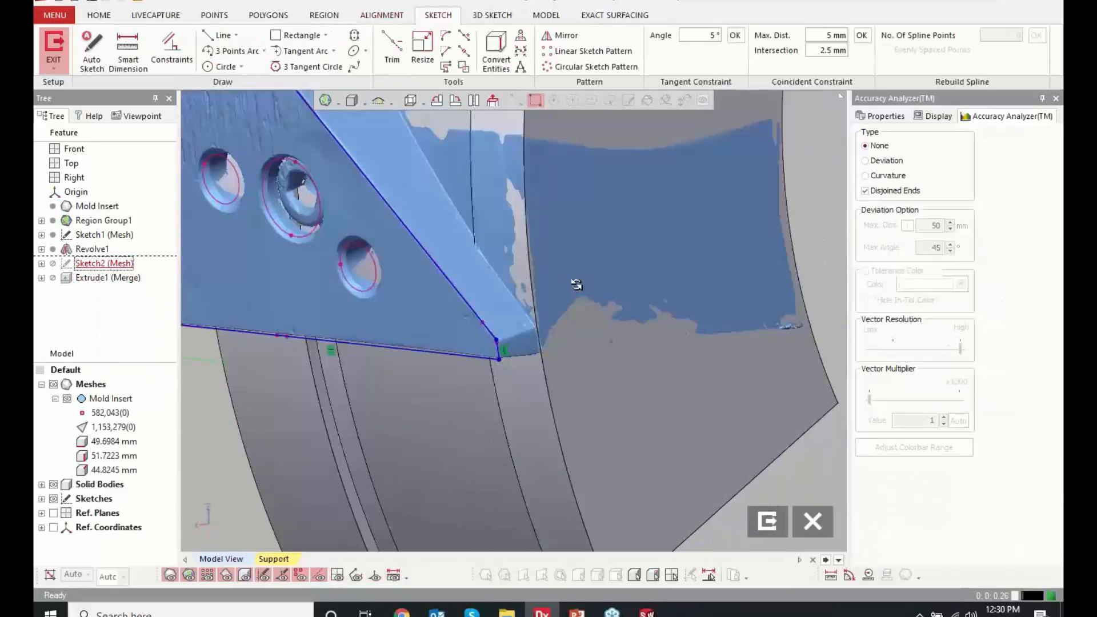
right_click_drag(577, 284, 580, 284)
left_click_drag(443, 353, 455, 470)
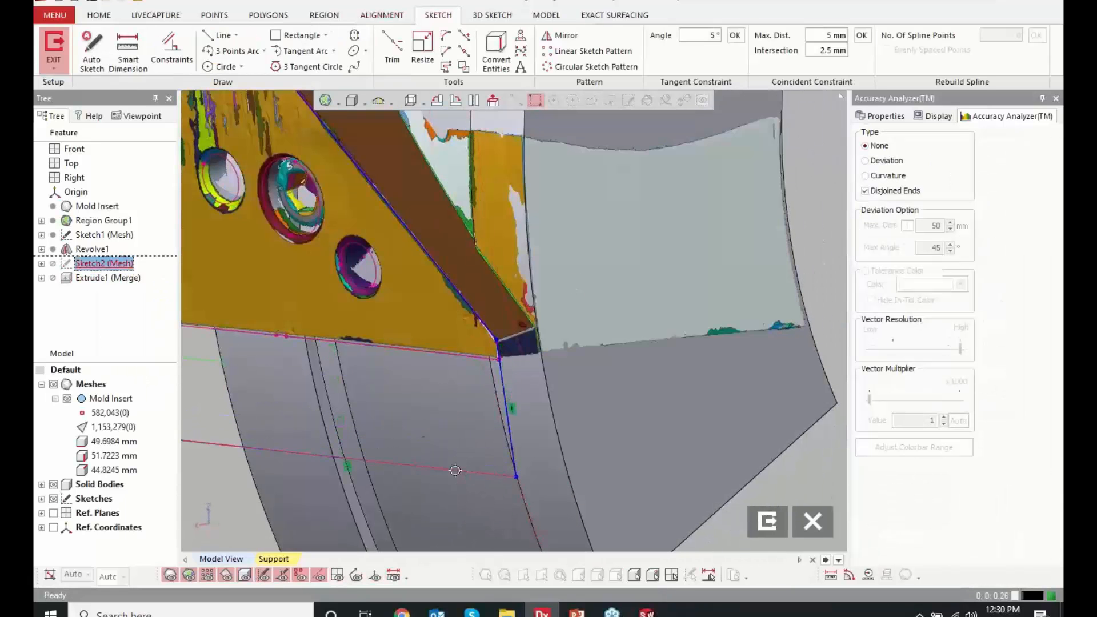
left_click(767, 523)
mouse_move(621, 372)
right_mouse_down()
mouse_move(425, 350)
mouse_move(411, 392)
mouse_move(491, 387)
mouse_move(504, 370)
mouse_move(485, 364)
right_mouse_up()
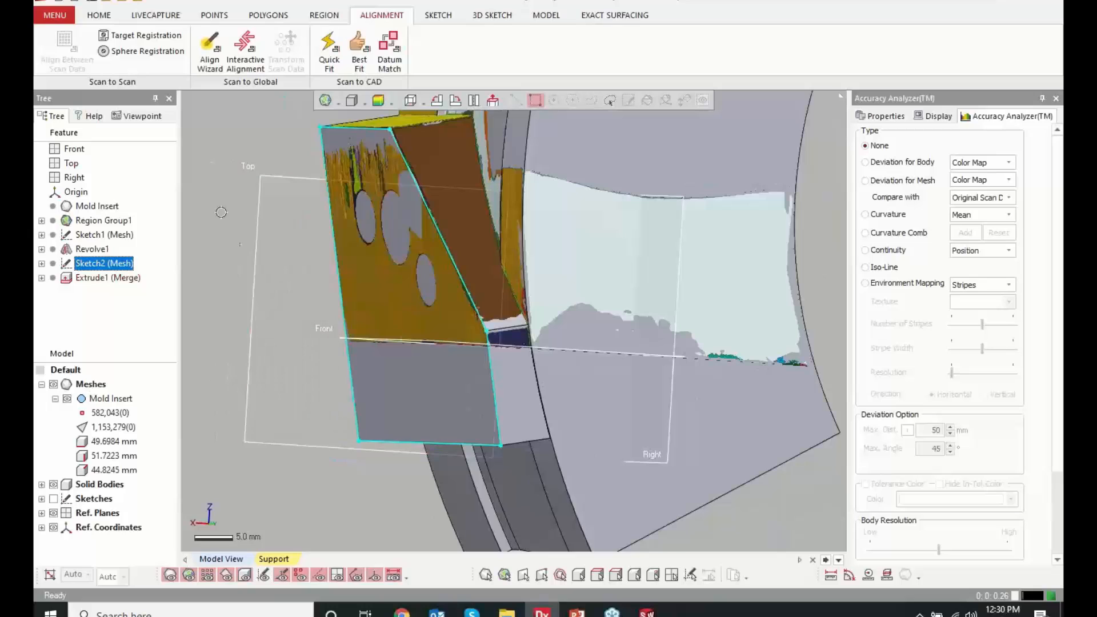
Cut the merged solid with the Front plane, keeping the body above the plane
left_click(543, 16)
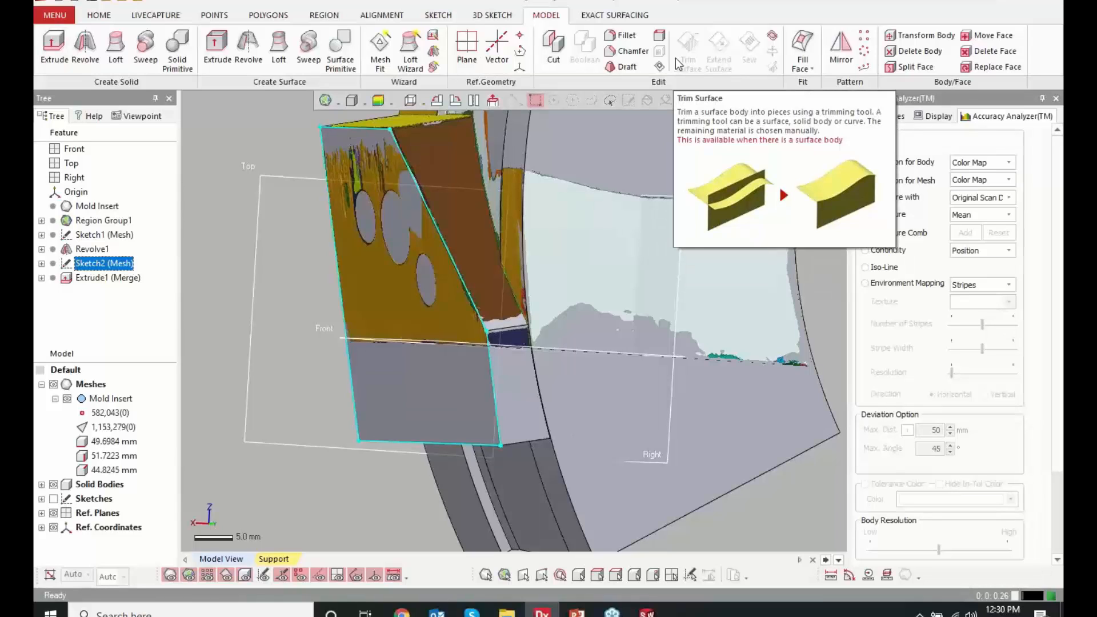
left_click(546, 61)
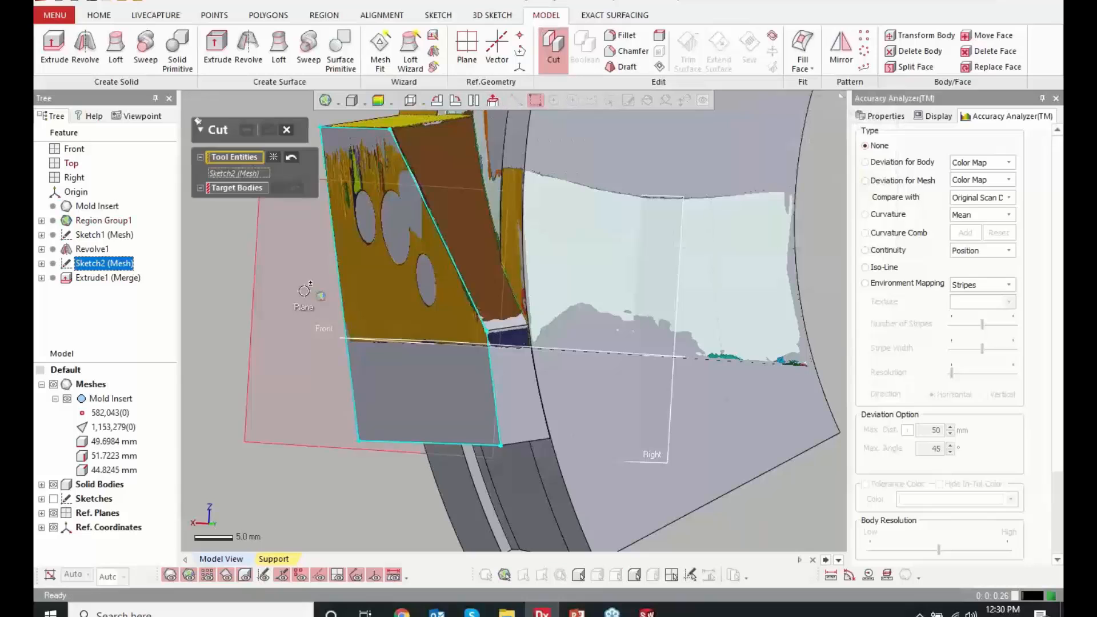
left_click(313, 343)
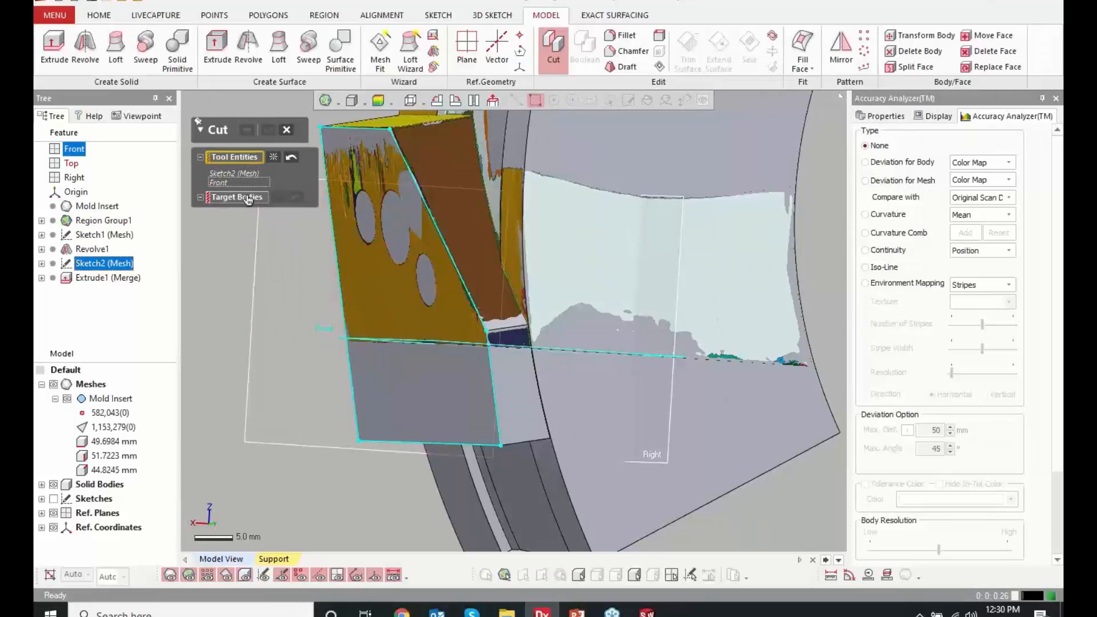
left_click(273, 157)
left_click(393, 340)
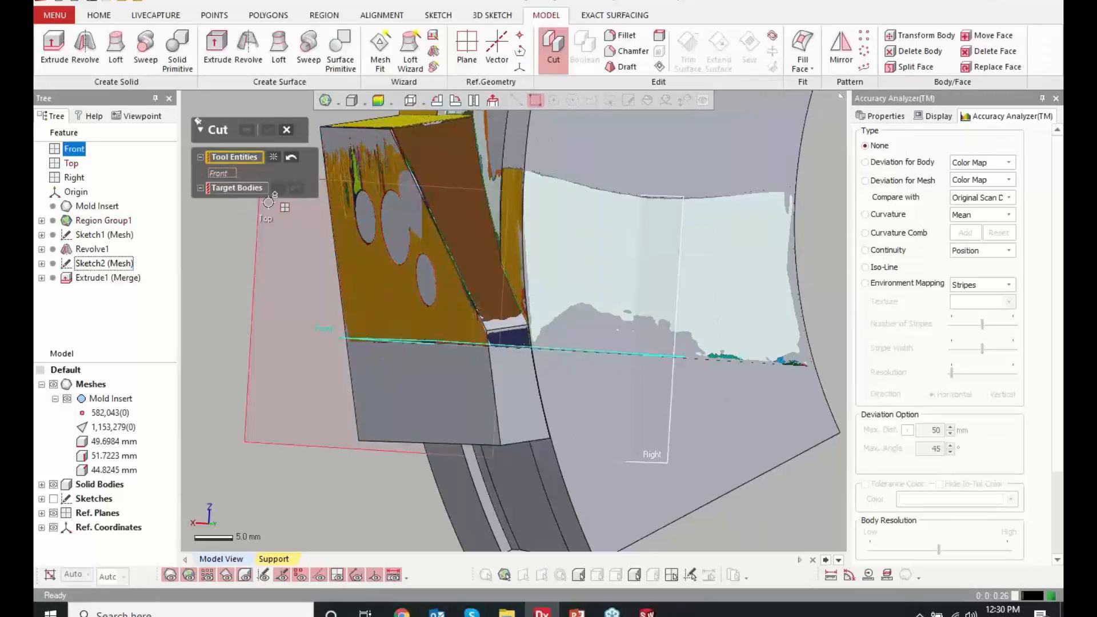
left_click(245, 191)
left_click(335, 215)
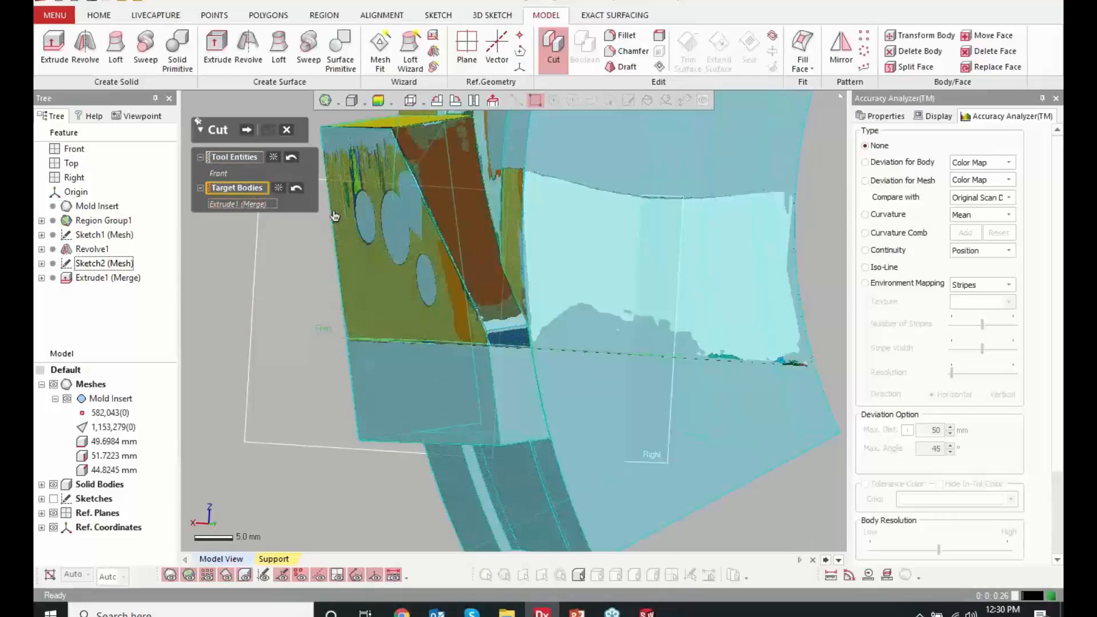
left_click(246, 130)
left_click(429, 263)
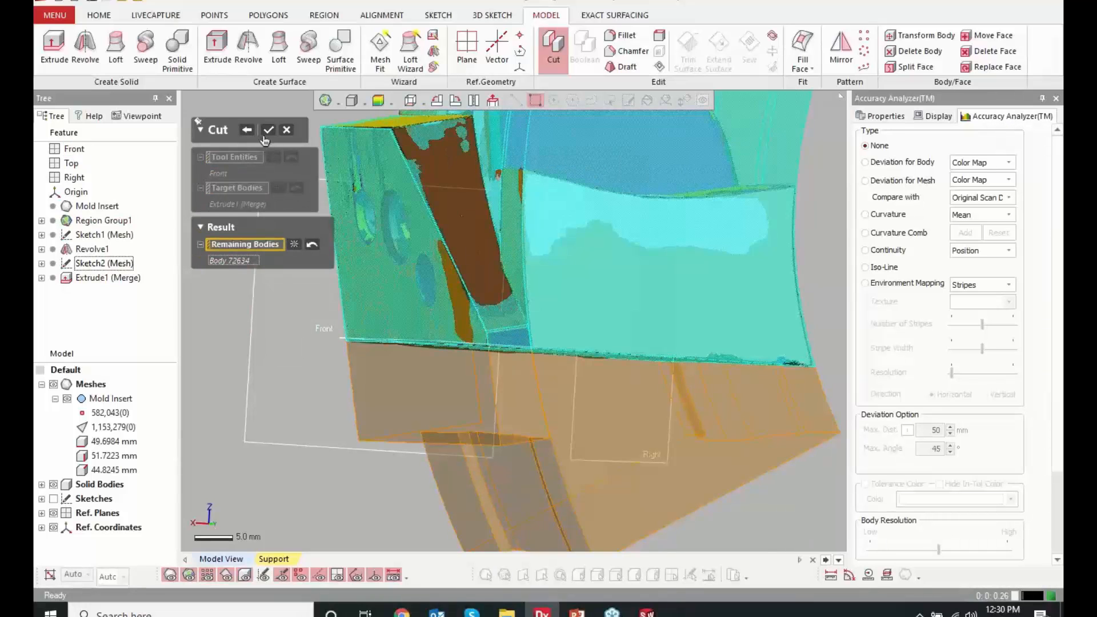
left_click(267, 131)
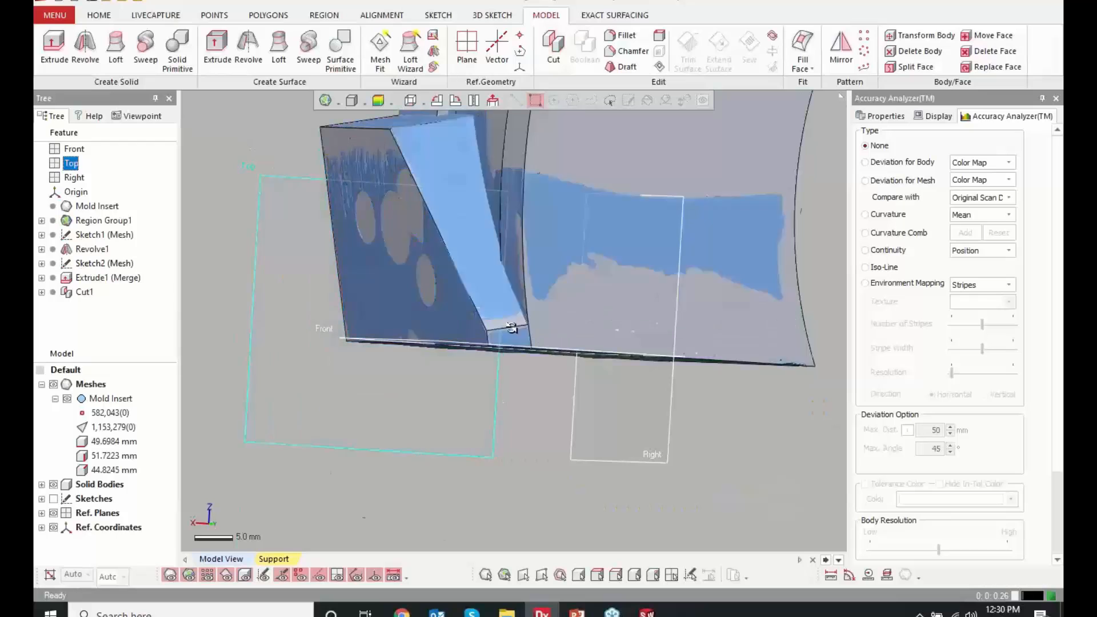
Check the trimmed solid against the mesh with the body deviation color map, and turn the map off
right_click_drag(512, 328, 571, 434)
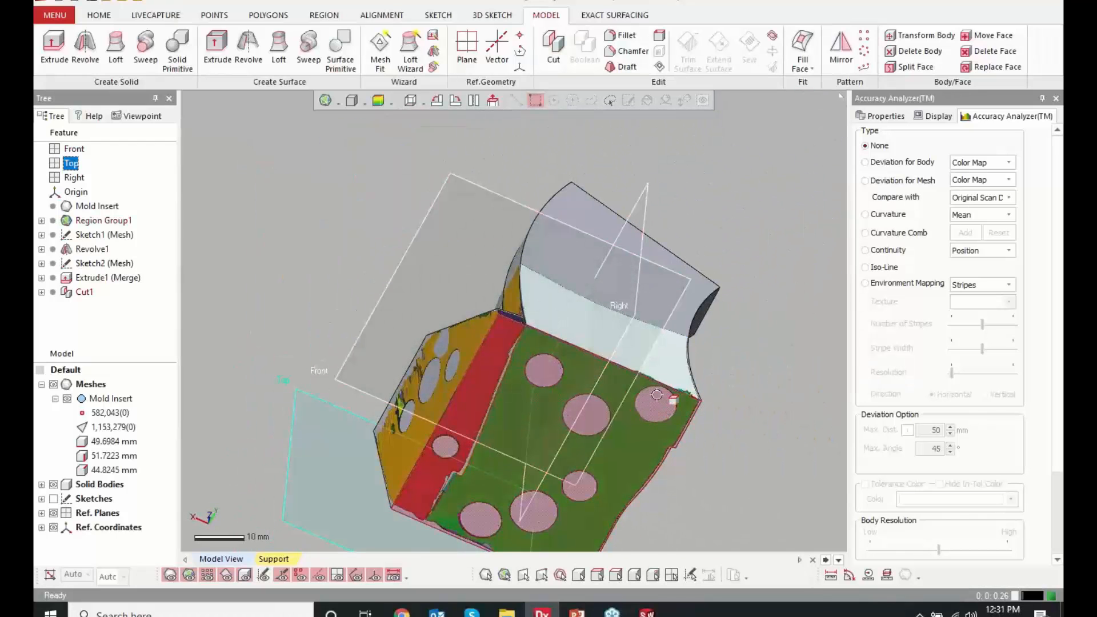
mouse_move(715, 296)
right_mouse_down()
mouse_move(666, 286)
mouse_move(614, 255)
mouse_move(617, 276)
right_mouse_up()
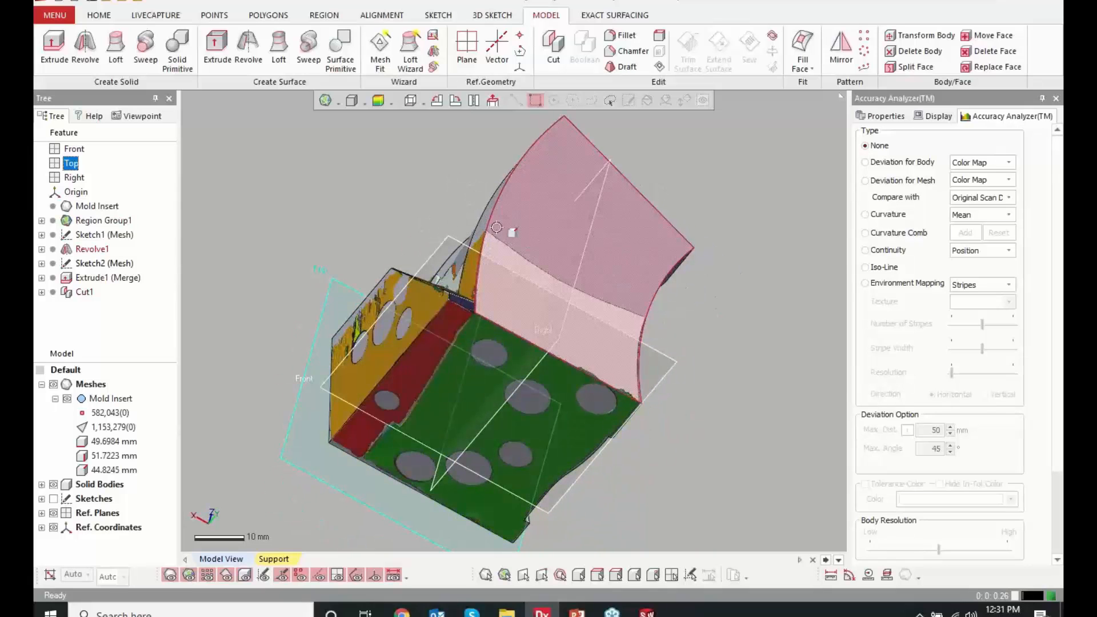
left_click(377, 100)
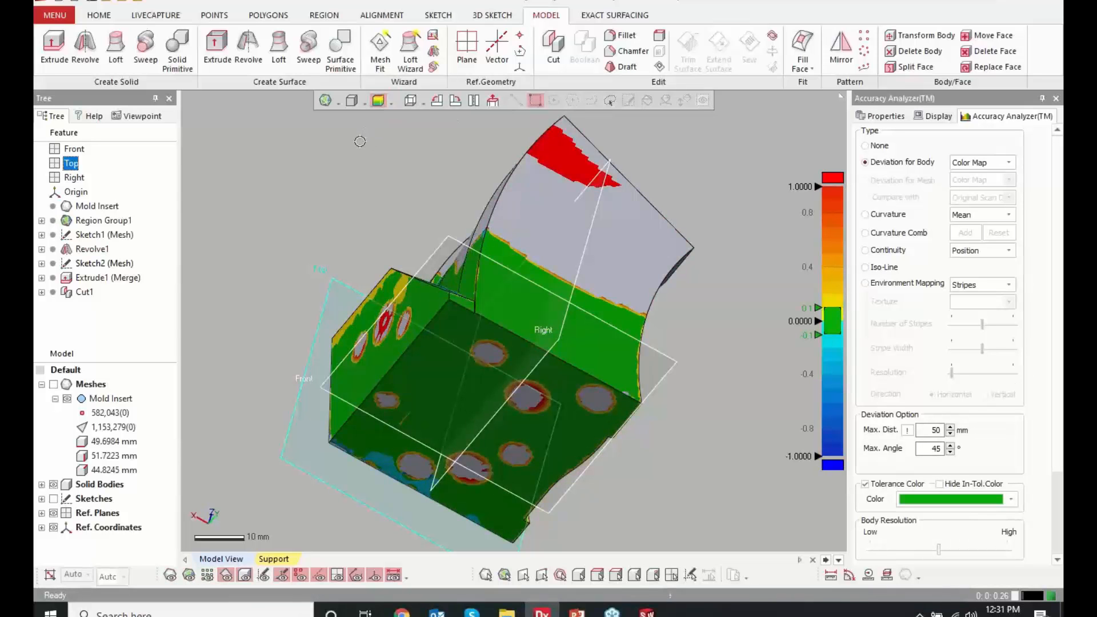
right_click_drag(359, 151, 657, 314)
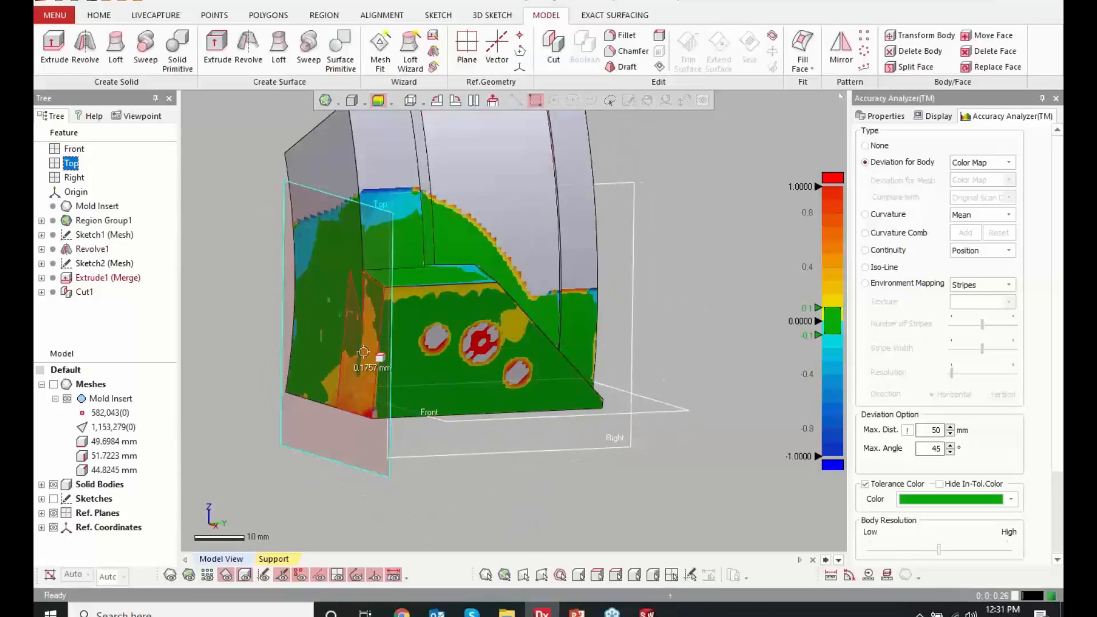
left_click(378, 101)
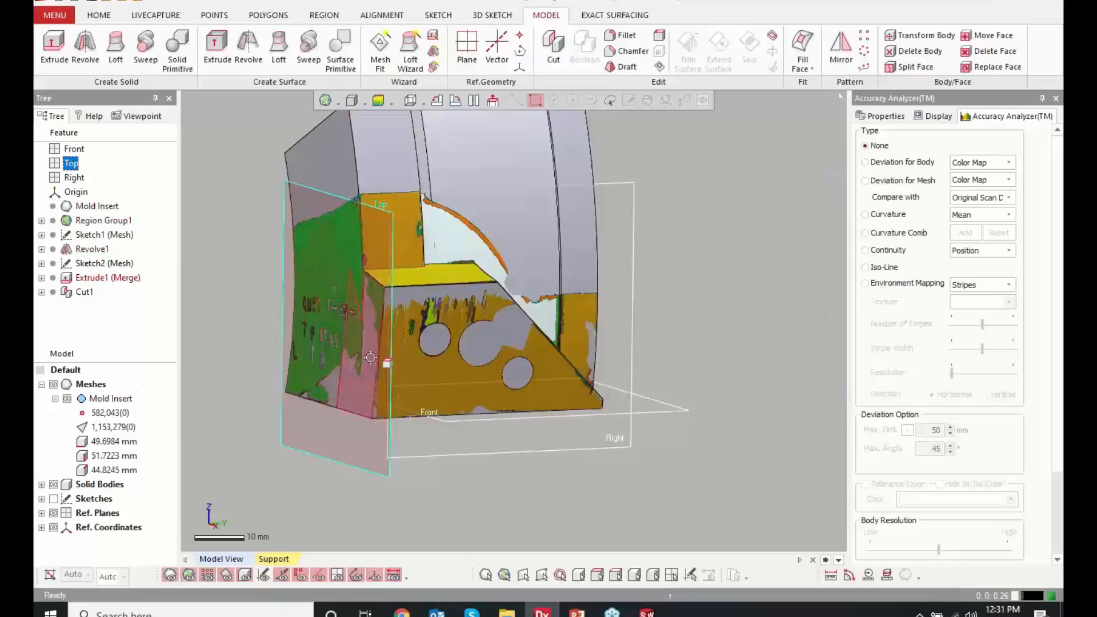
Reopen the side profile sketch, compare its projected bottom line with the mesh section with the mesh hidden, and exit the sketch
double_click(108, 265)
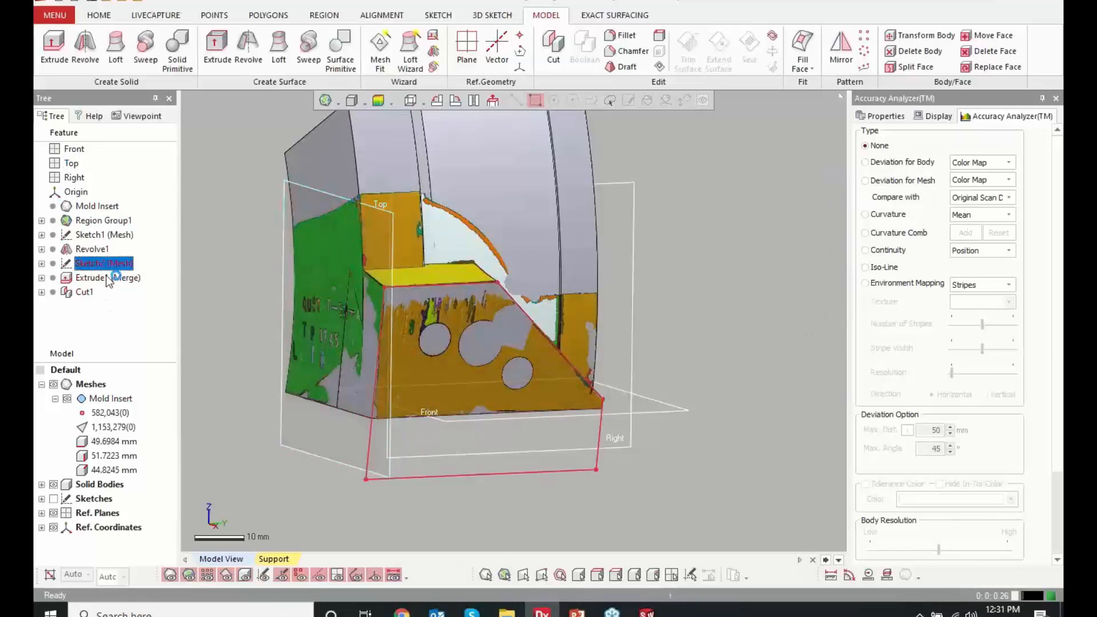
left_click(489, 101)
scroll(589, 503, "up", 10)
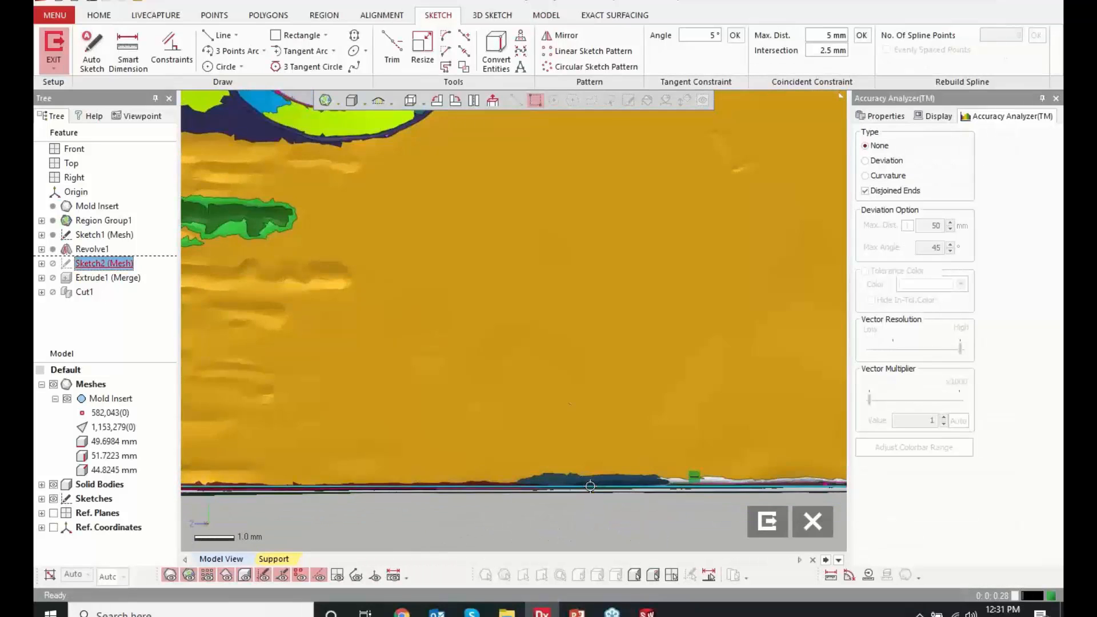
scroll(293, 456, "down", 4)
left_click(53, 384)
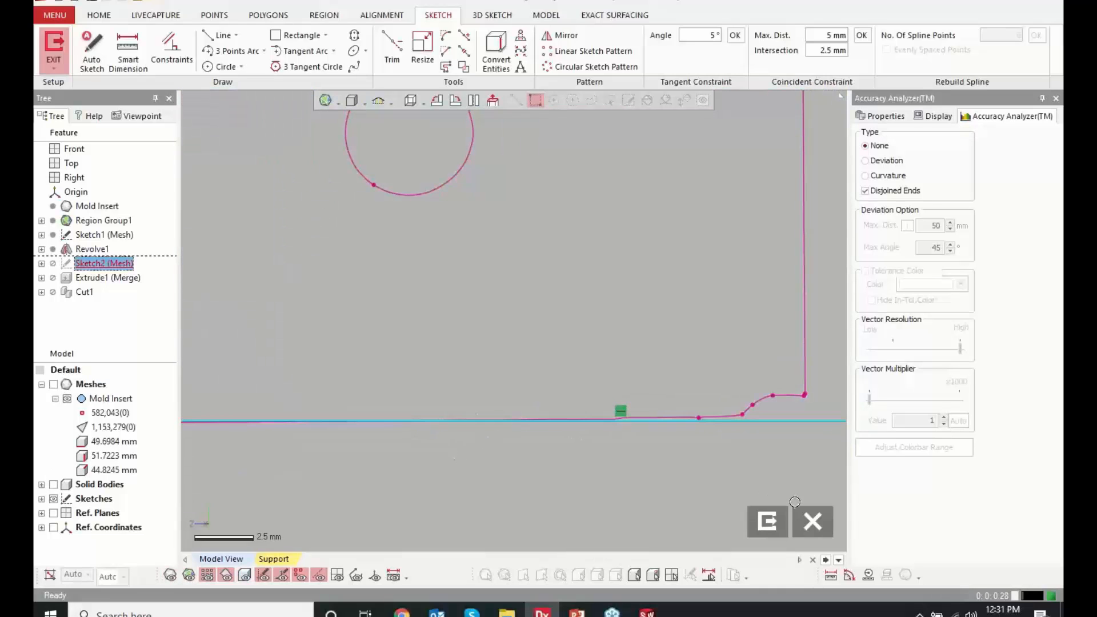
left_click(770, 520)
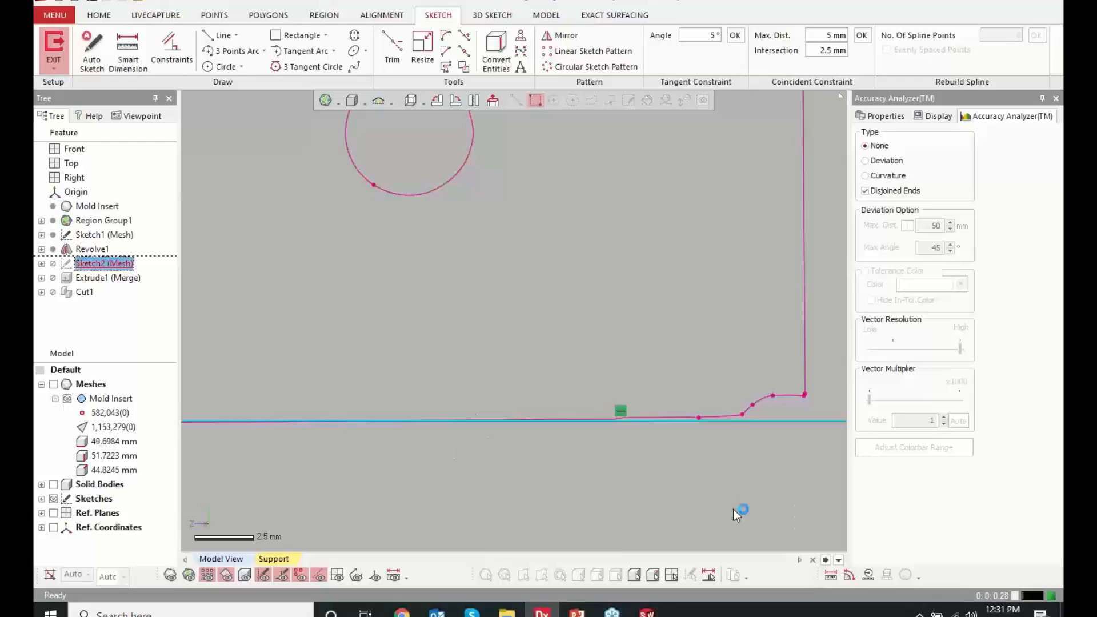
Show the mesh again, hide the reference planes and the region colors, and clear the sketch selection
left_click(53, 385)
scroll(425, 374, "down", 8)
right_click_drag(458, 343, 637, 223)
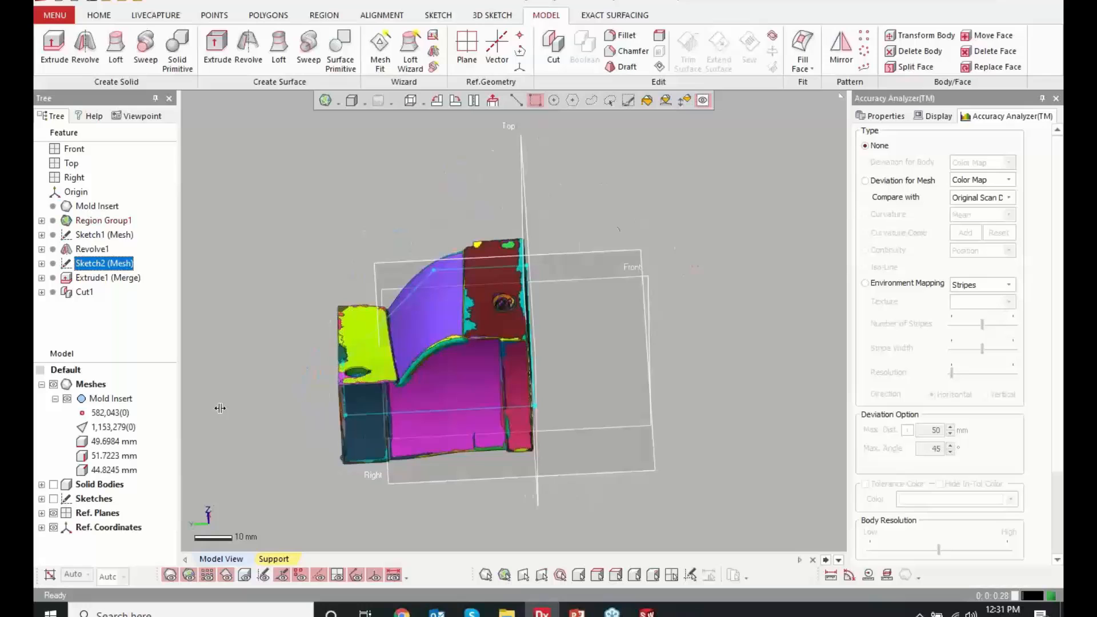
left_click(53, 513)
right_click_drag(394, 415, 491, 381)
scroll(517, 309, "up", 3)
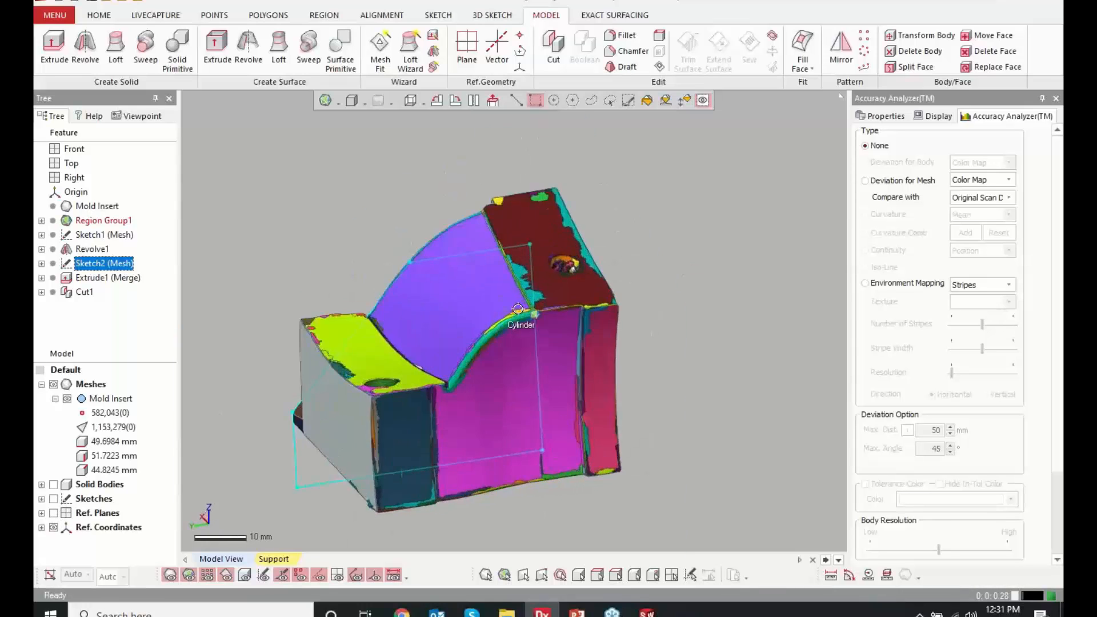
scroll(518, 309, "up", 3)
left_click(188, 576)
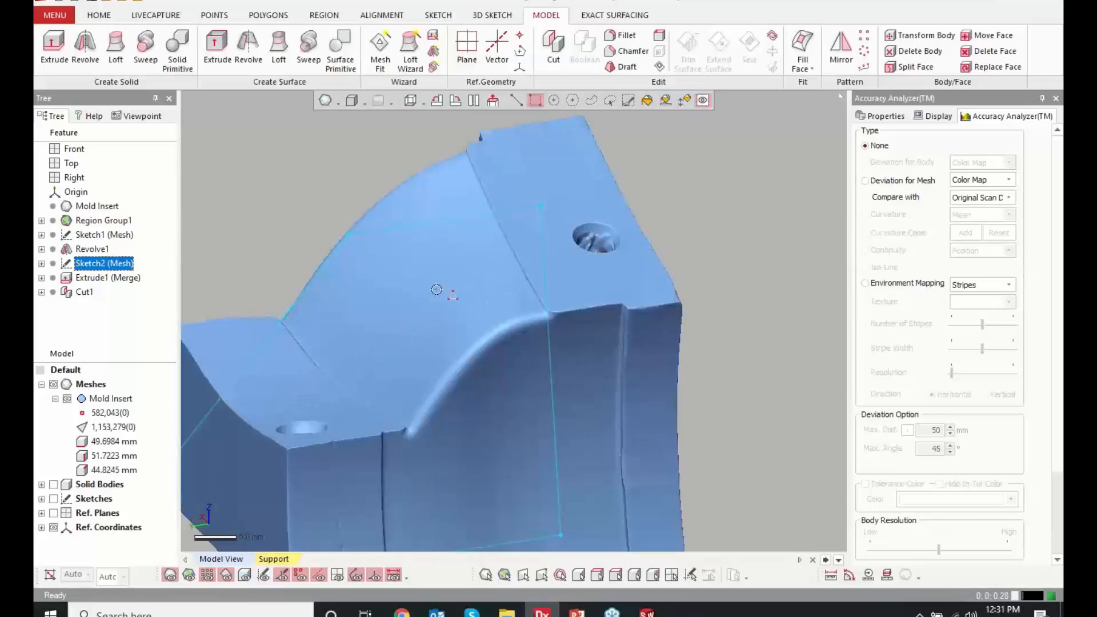
left_click(739, 175)
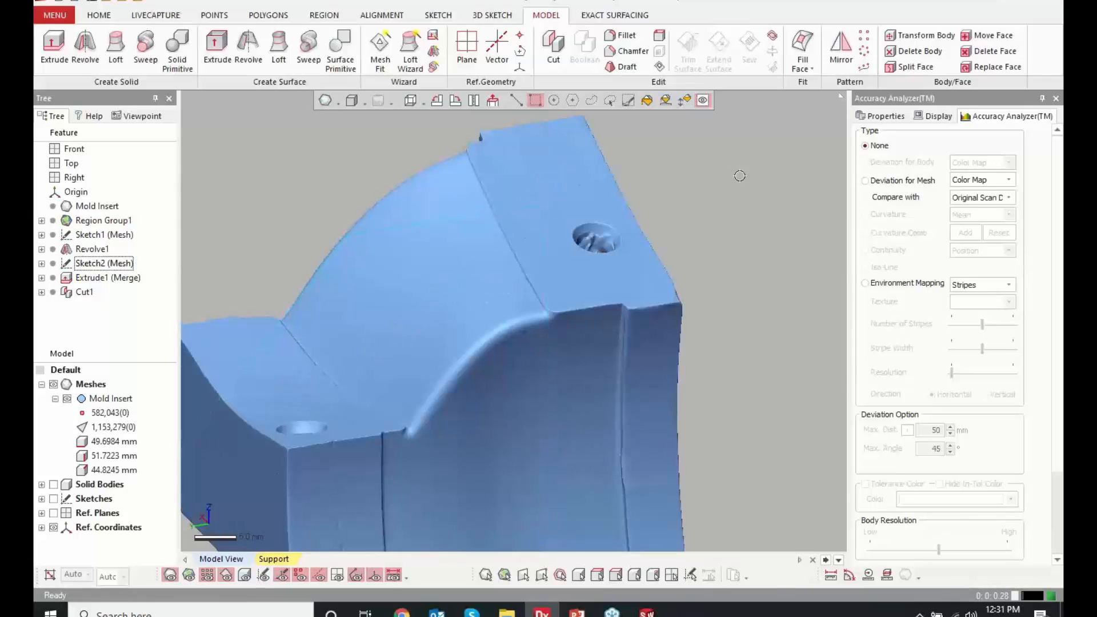
Examine the rounded edge along the mesh's arched face and how it blends into the corners at both ends
right_click_drag(649, 323, 627, 309)
scroll(515, 250, "up", 5)
right_click_drag(538, 422, 510, 364)
scroll(518, 275, "up", 5)
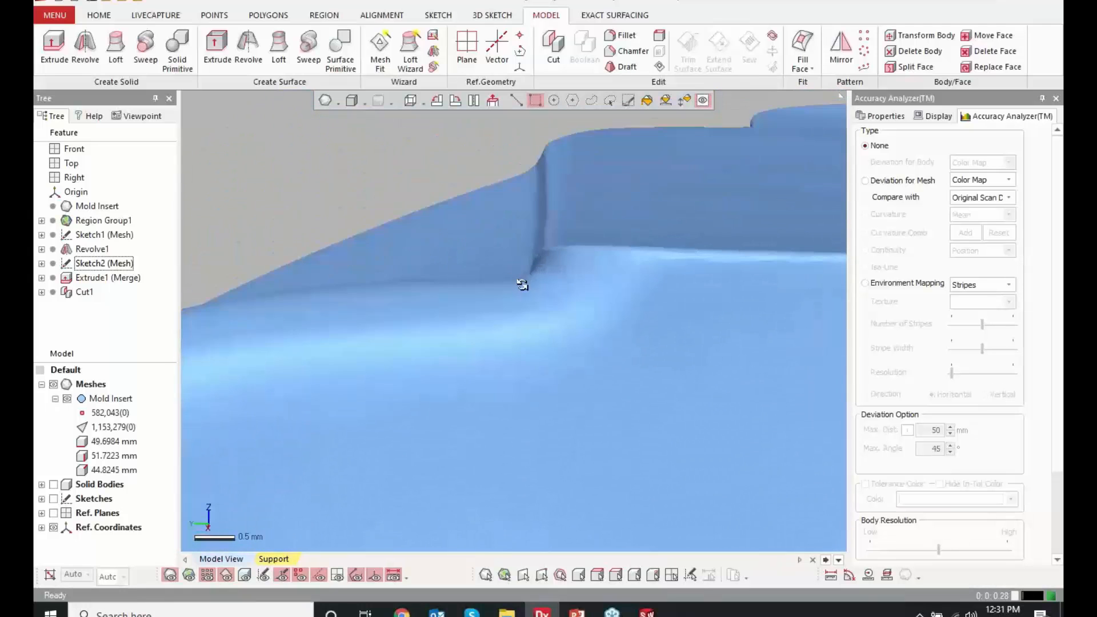
right_click_drag(521, 284, 523, 285)
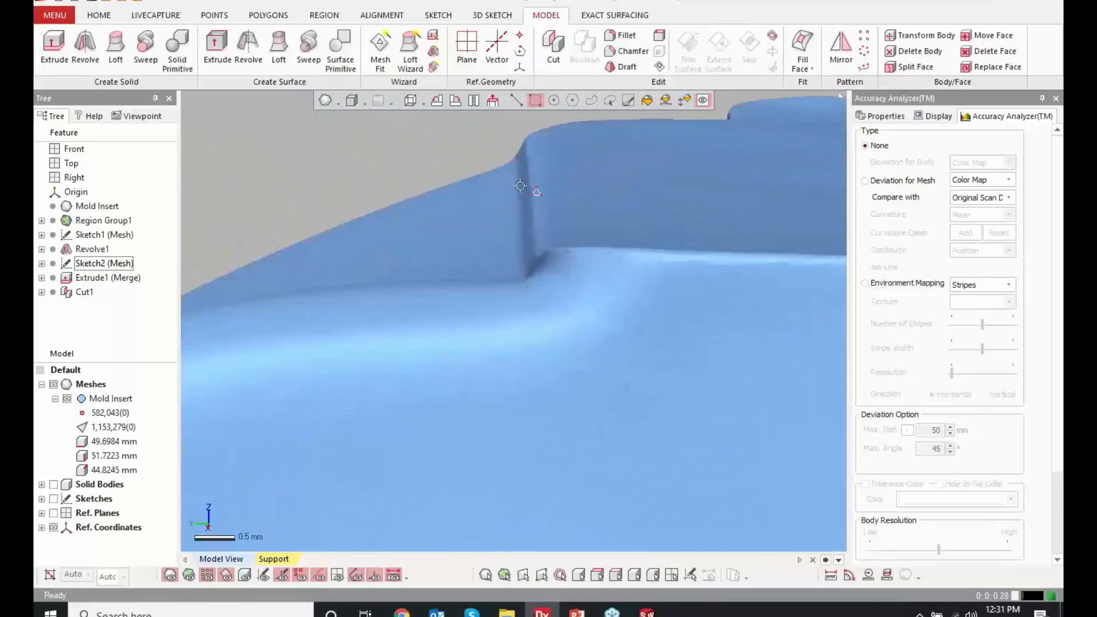
scroll(654, 335, "down", 10)
scroll(365, 399, "up", 3)
right_click_drag(395, 350, 423, 430)
scroll(416, 423, "up", 3)
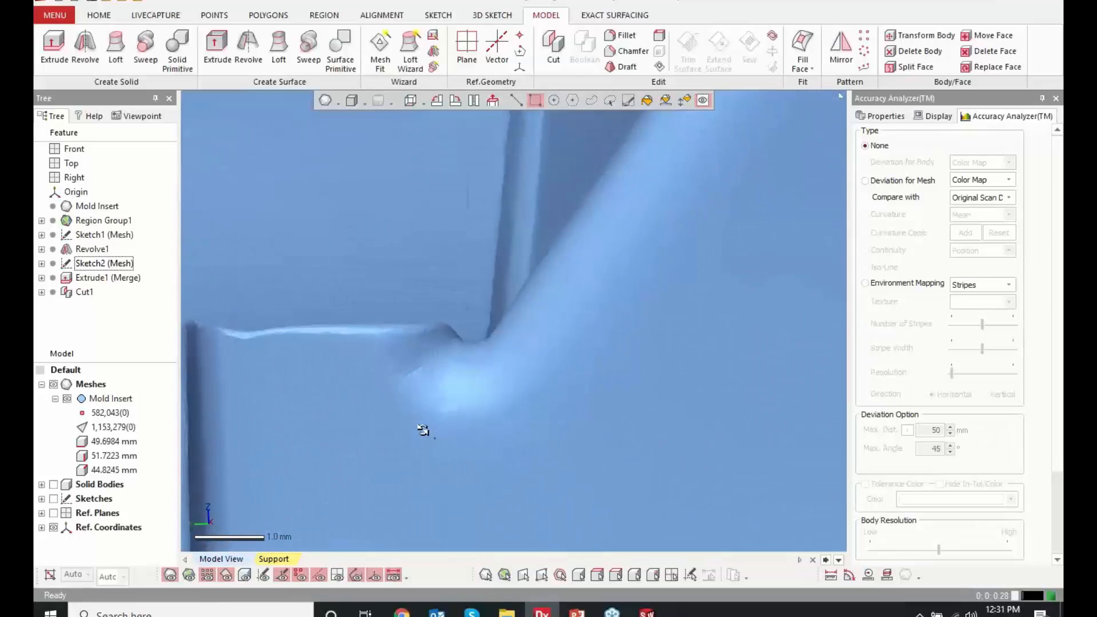
scroll(428, 433, "down", 5)
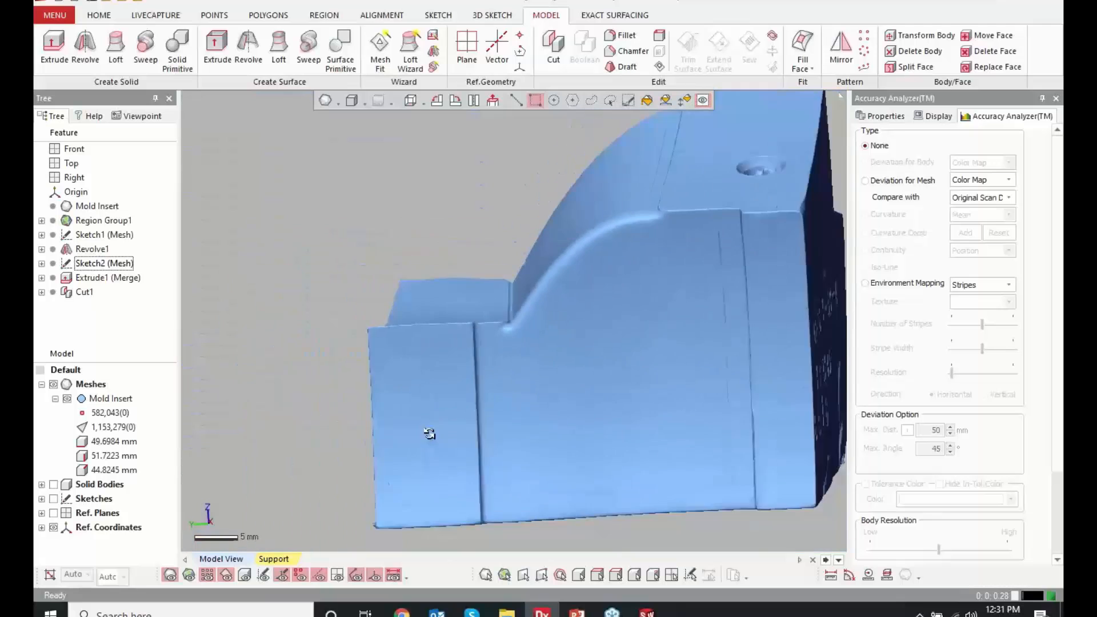
scroll(654, 177, "up", 2)
right_click_drag(654, 177, 612, 224)
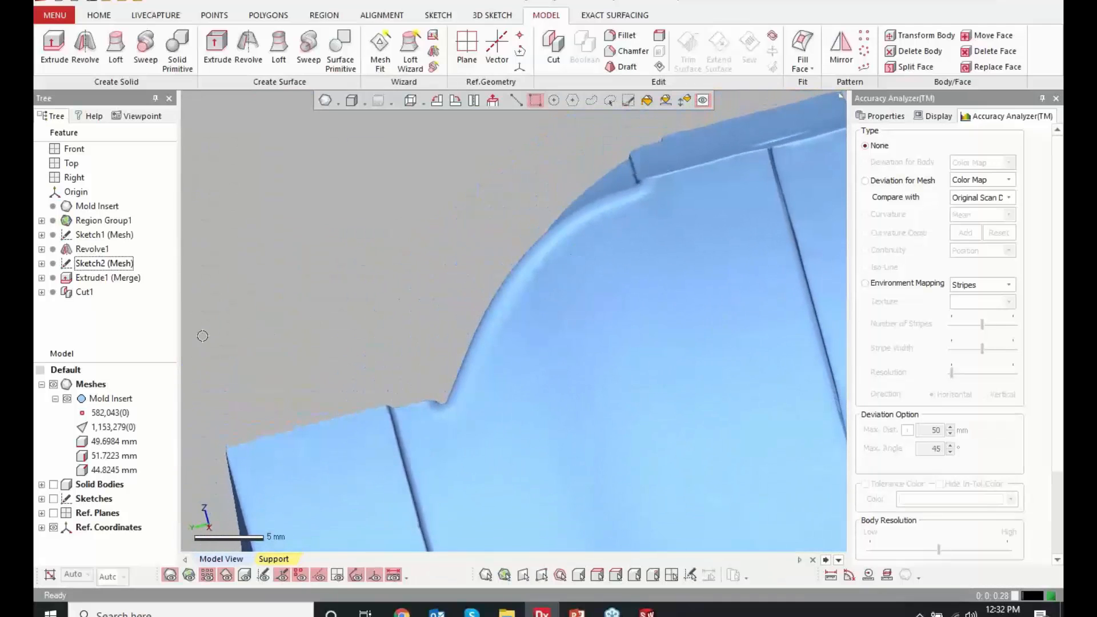
right_click_drag(202, 335, 368, 366)
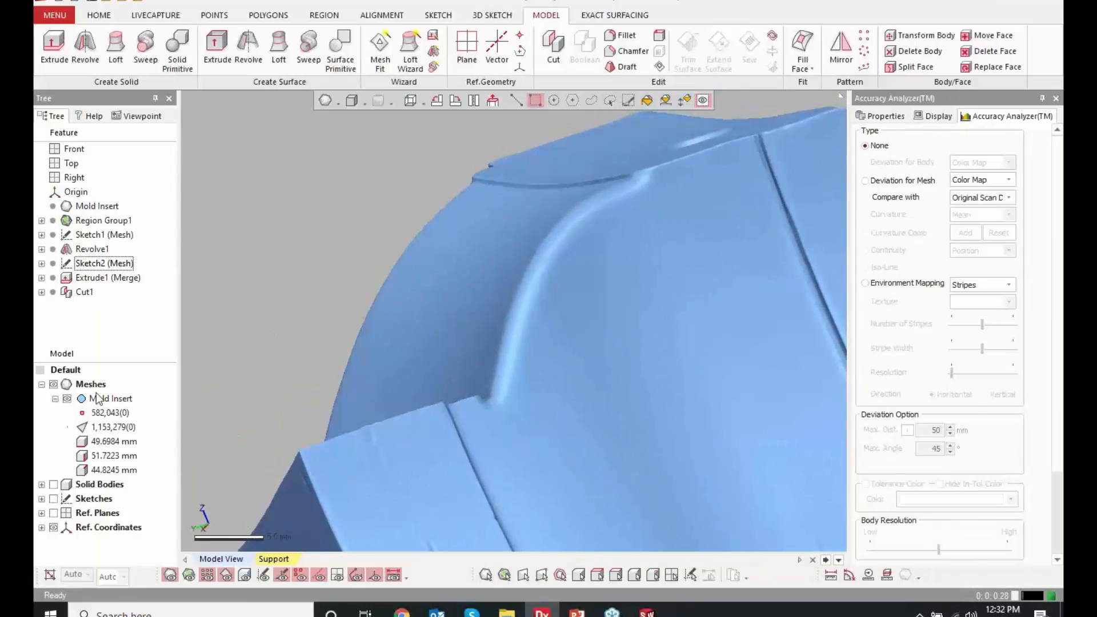
Show the region colors again and save the model file to the Desktop
left_click(189, 575)
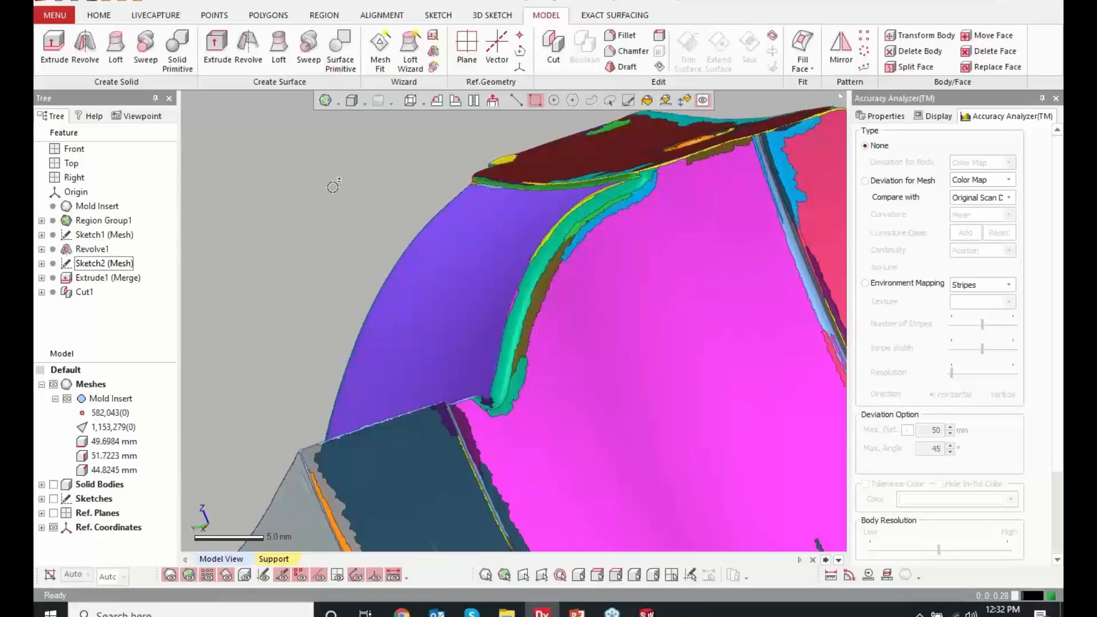
key("ctrl+s")
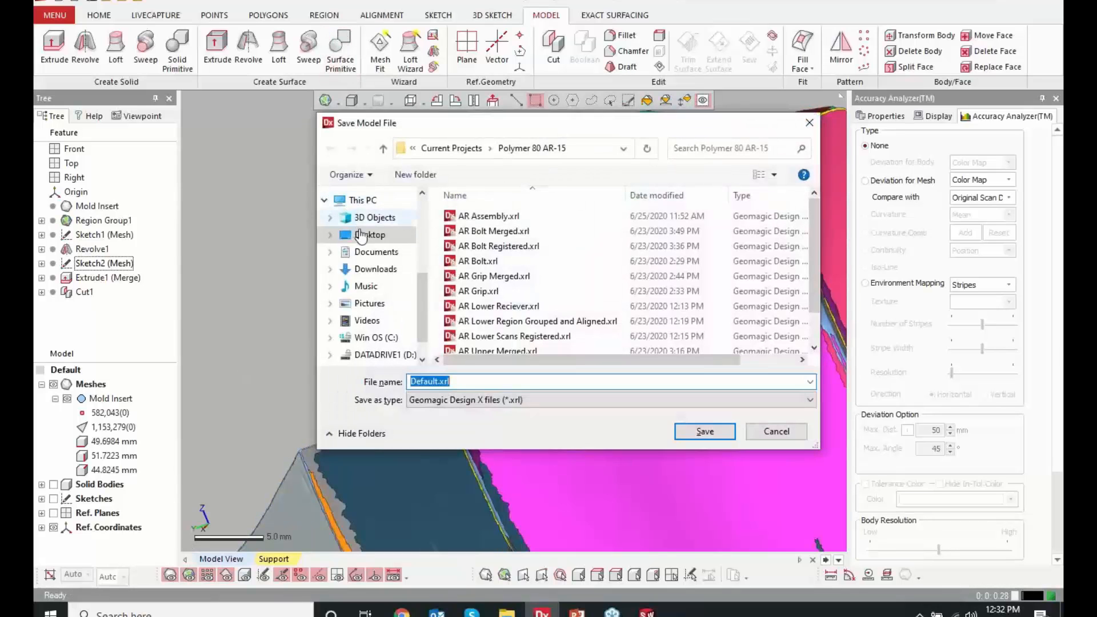
left_click(359, 235)
left_click(704, 430)
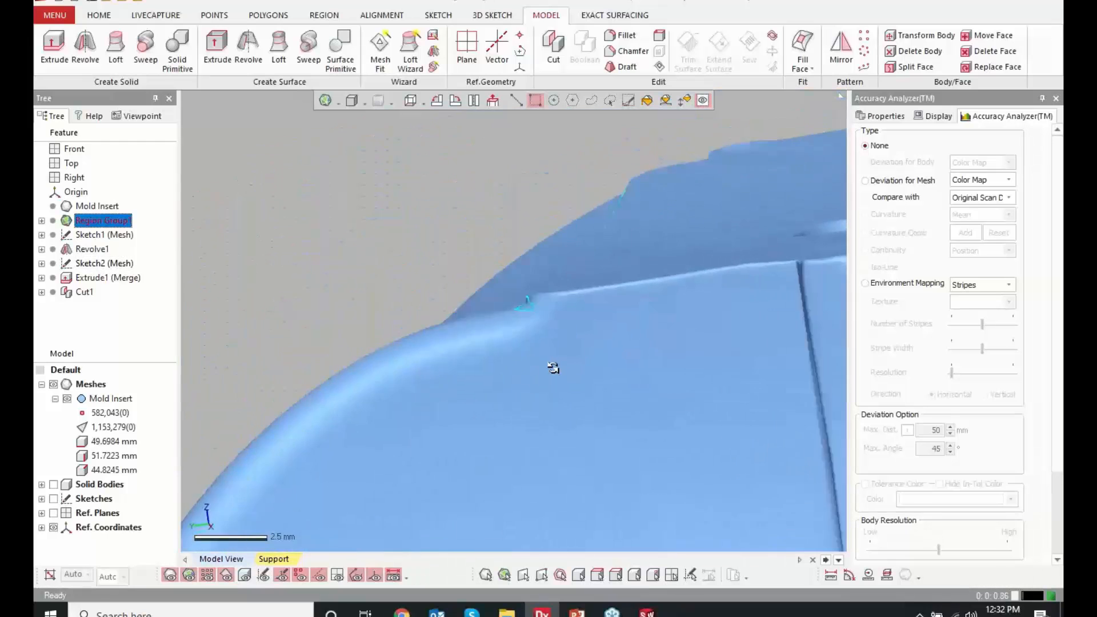
Preview a cylinder Surface Primitive on the narrow region at the arch's upper end, back out, and switch the shape to plane
right_click_drag(553, 368, 613, 340)
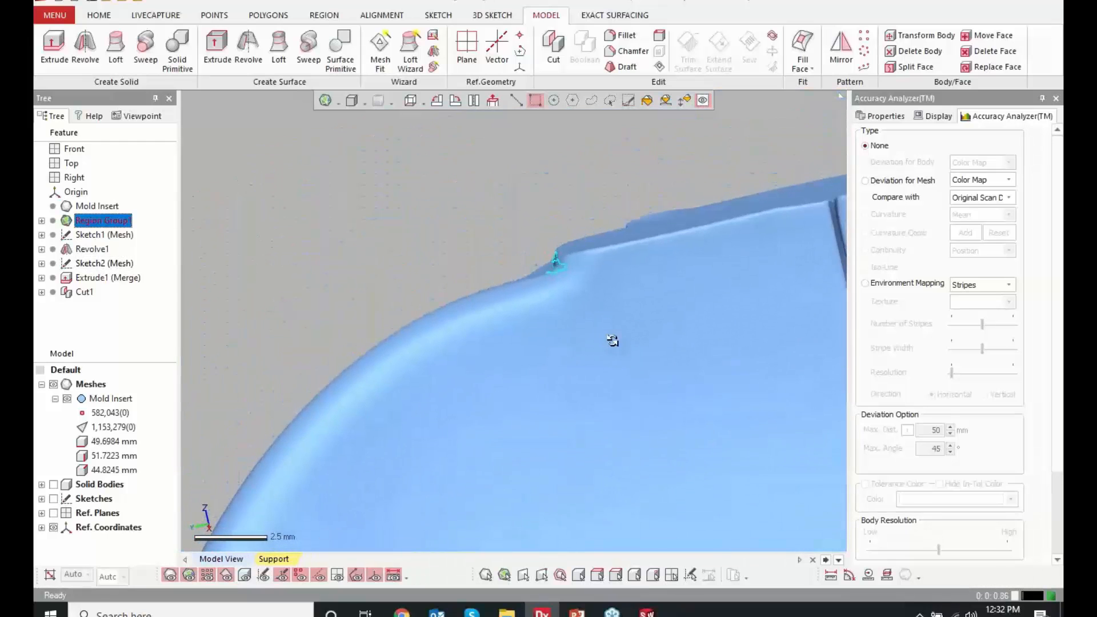
left_click(341, 51)
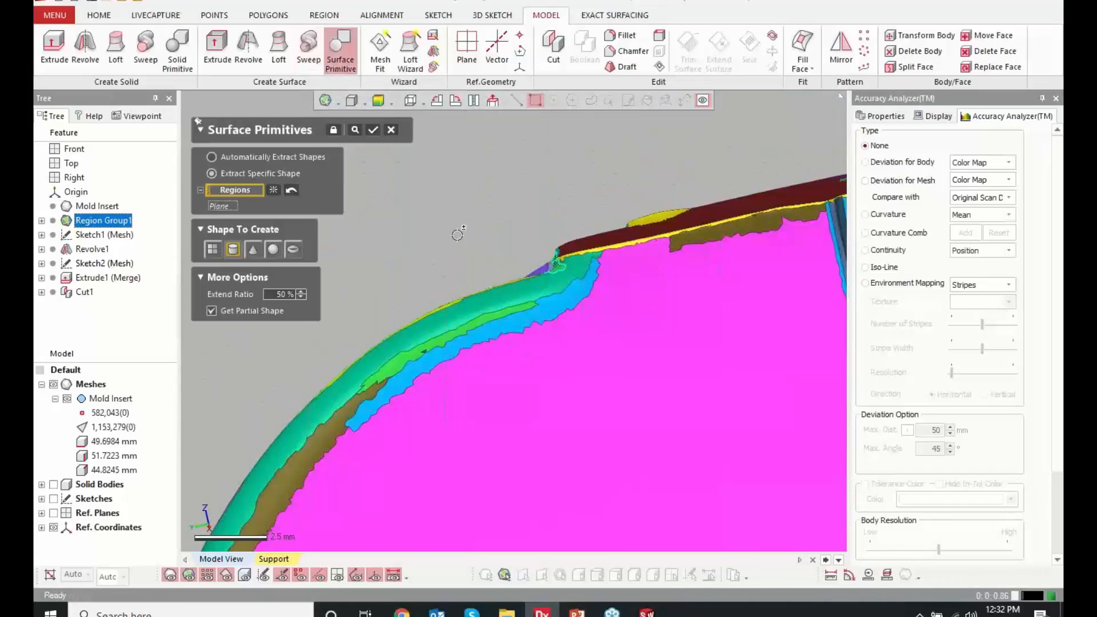
right_click_drag(457, 234, 384, 229)
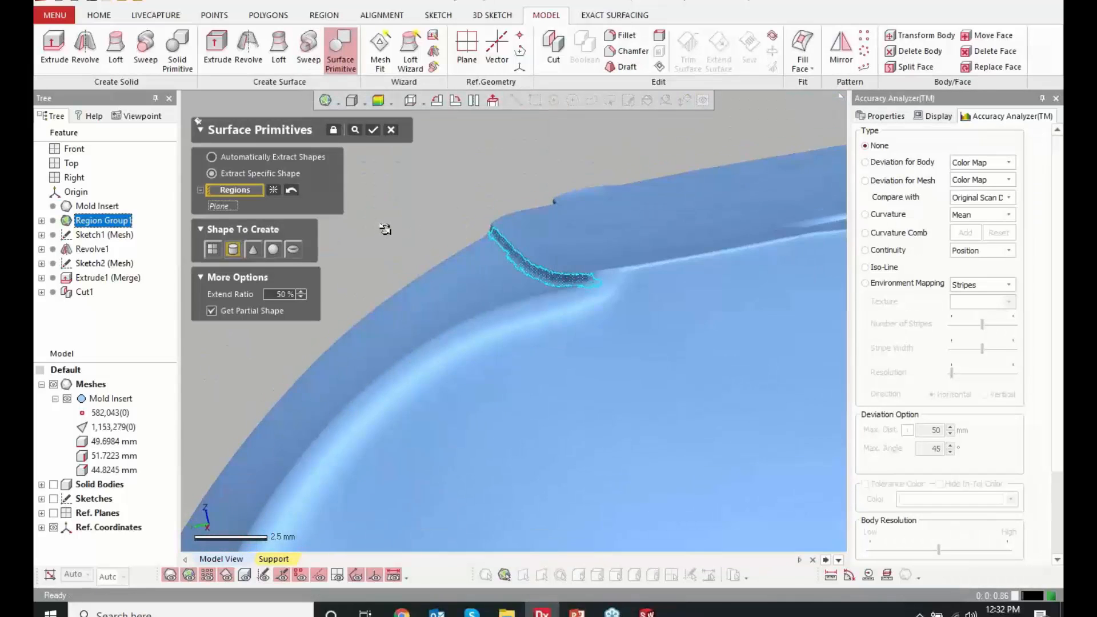
left_click(355, 129)
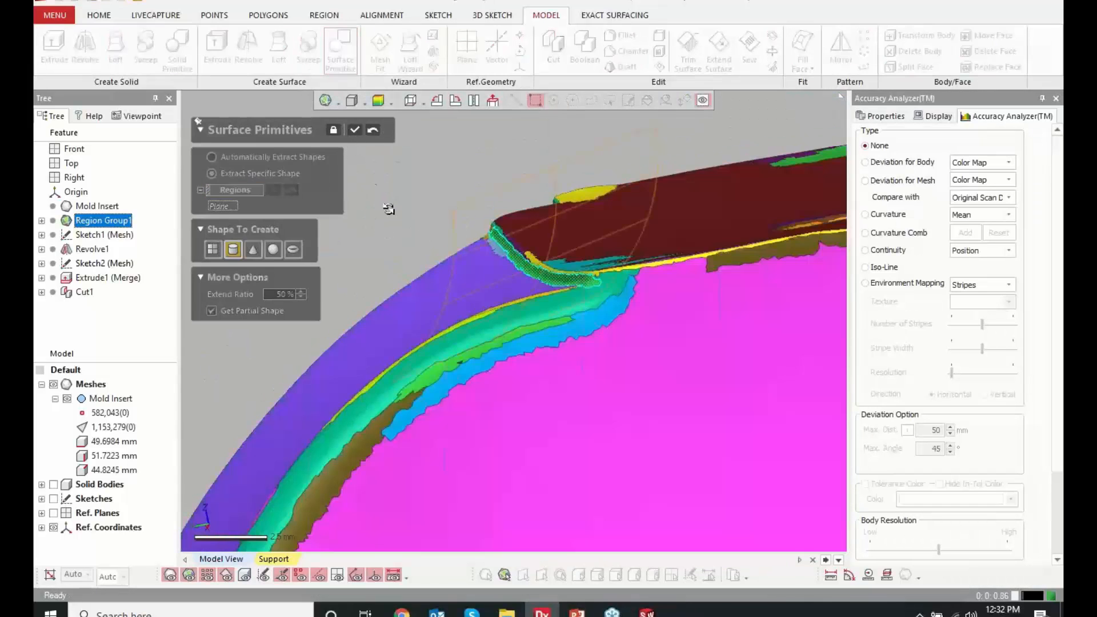
left_click(374, 131)
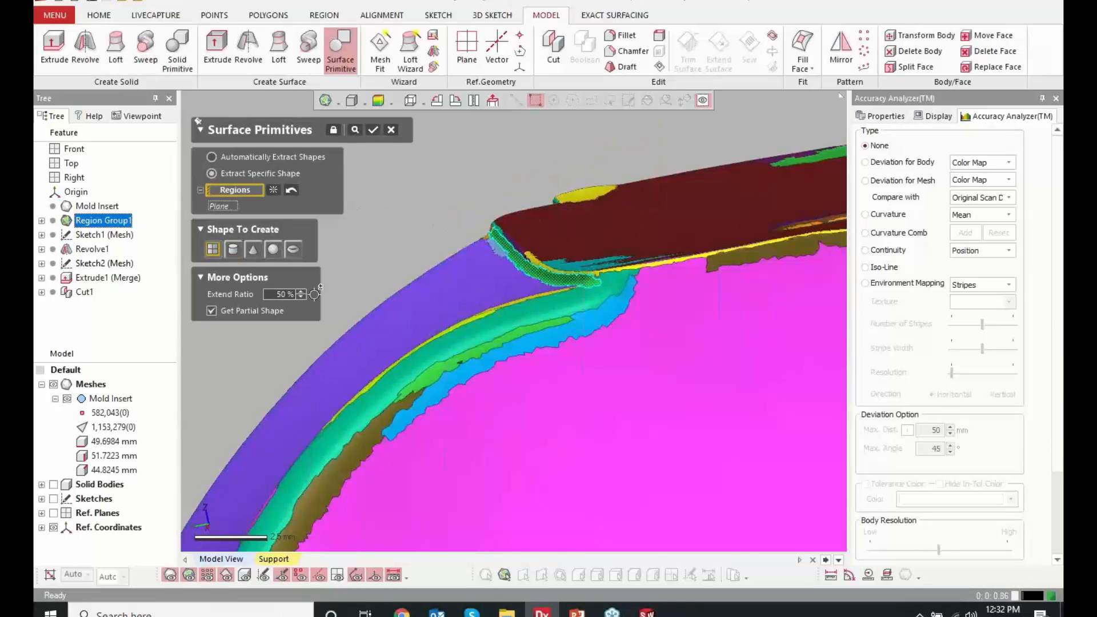
Set the plane primitive's extend ratio to 100% and preview the surface against the mesh
right_click_drag(523, 267, 477, 301)
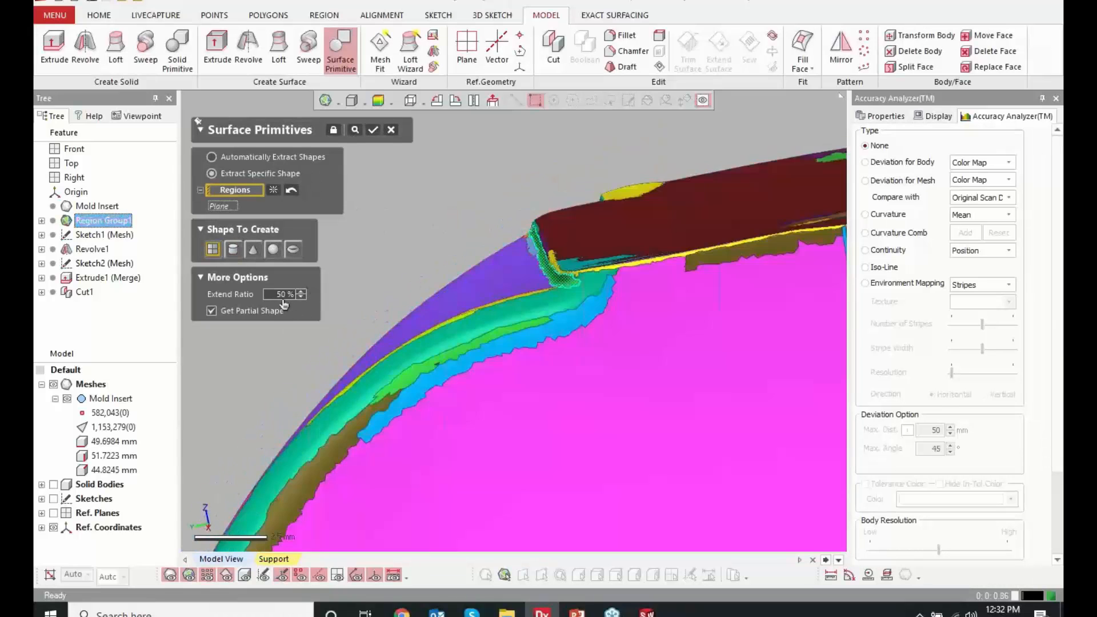
double_click(279, 295)
type("100")
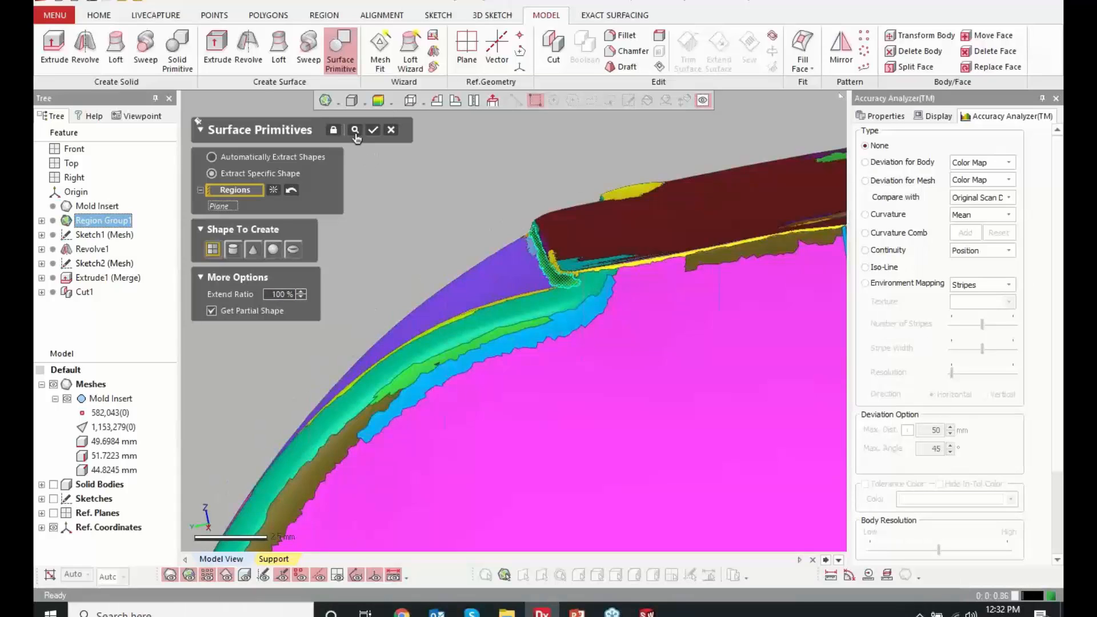
left_click(355, 131)
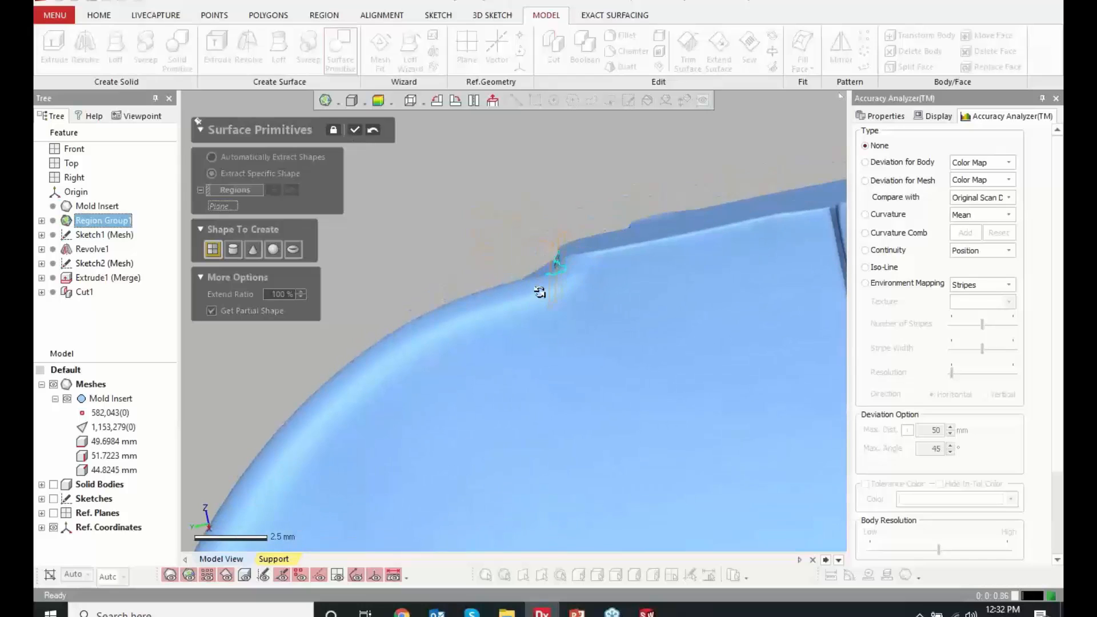
right_click_drag(541, 293, 553, 294)
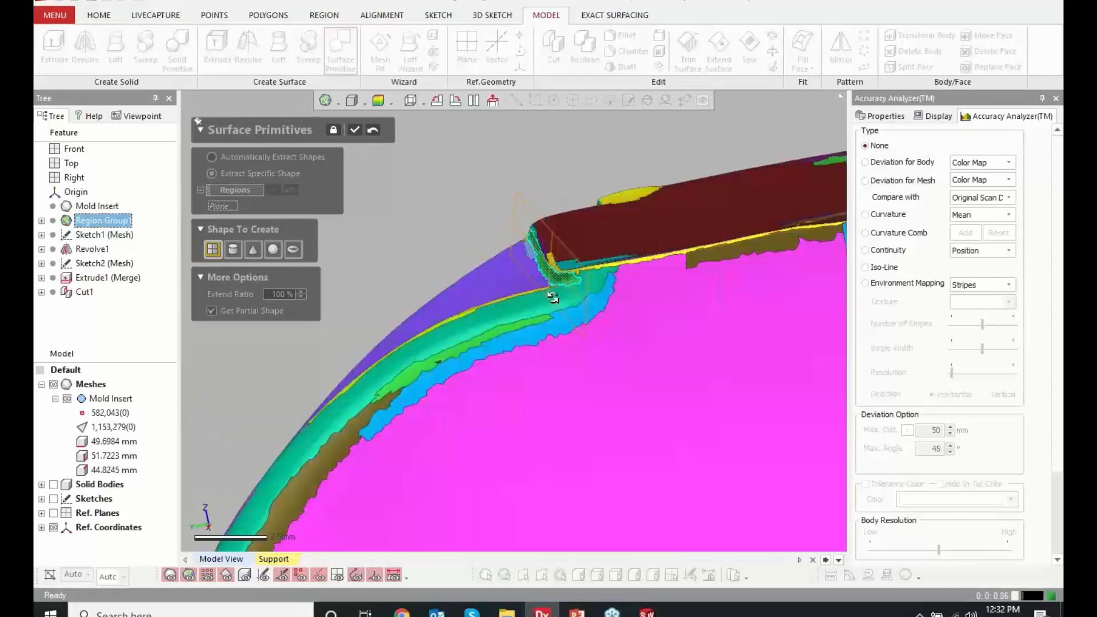
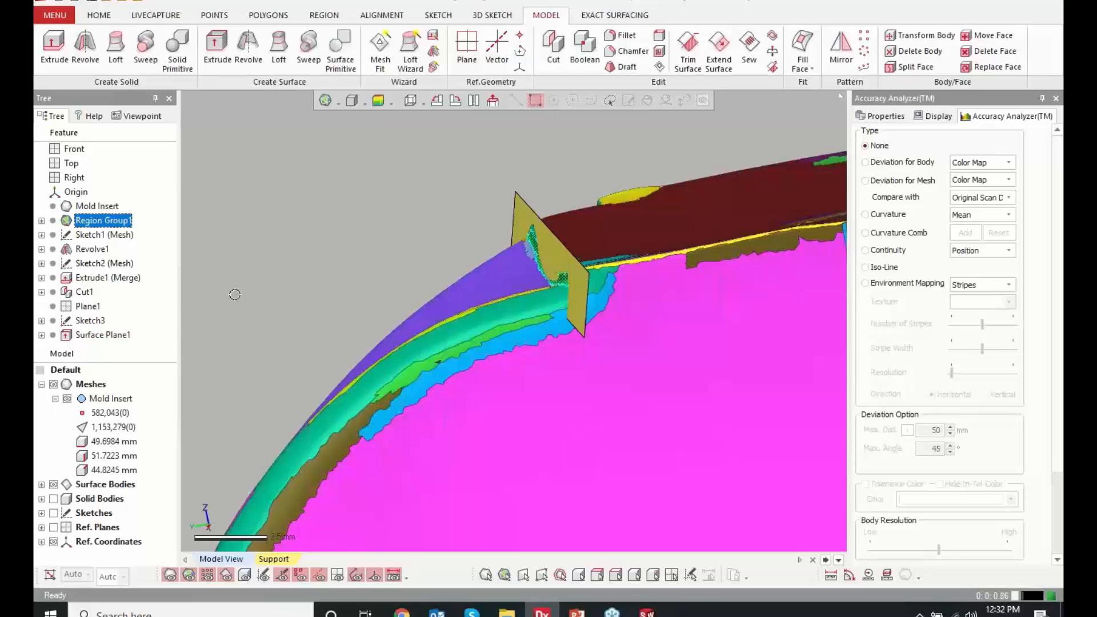
Edit Sketch3 and lengthen its line beyond both ends with Resize so the plane surface built on it grows
left_click(87, 306)
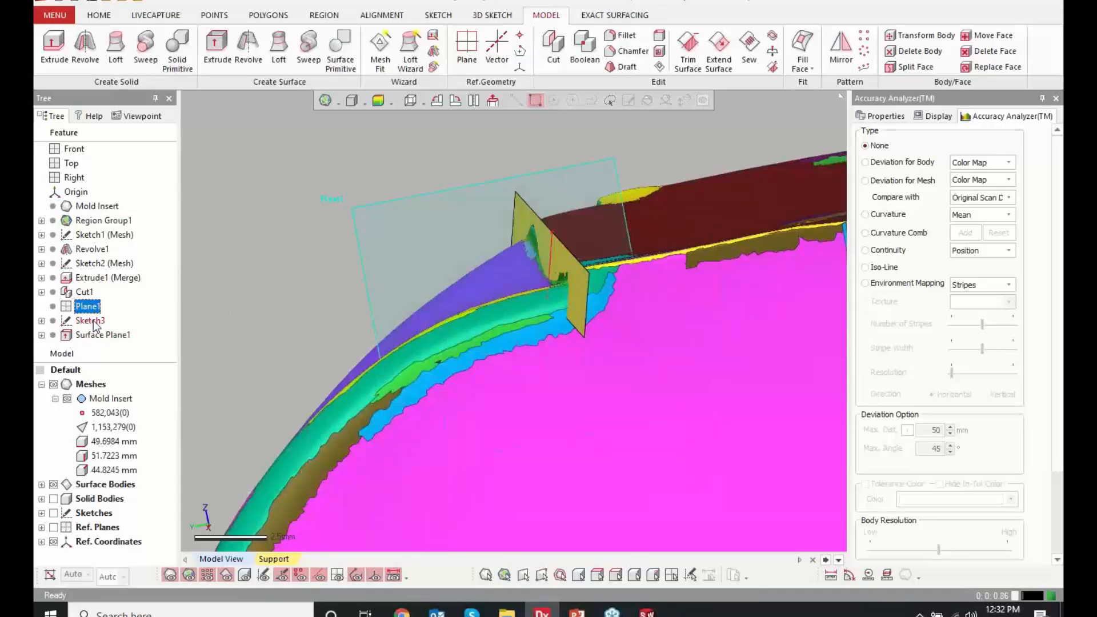
left_click(90, 320)
left_click(101, 335)
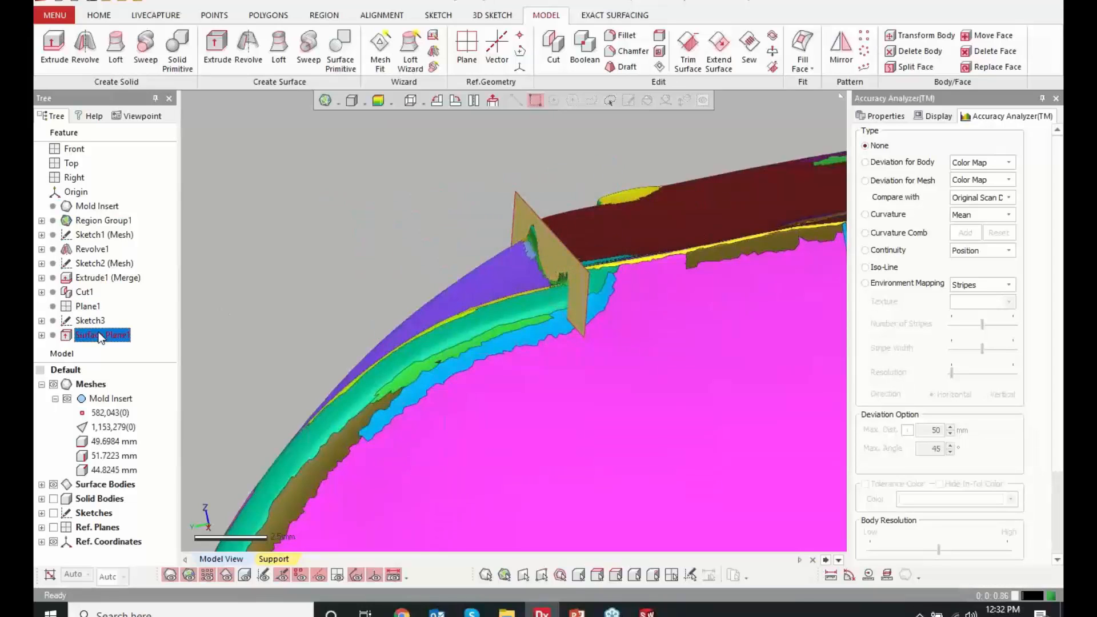
double_click(90, 321)
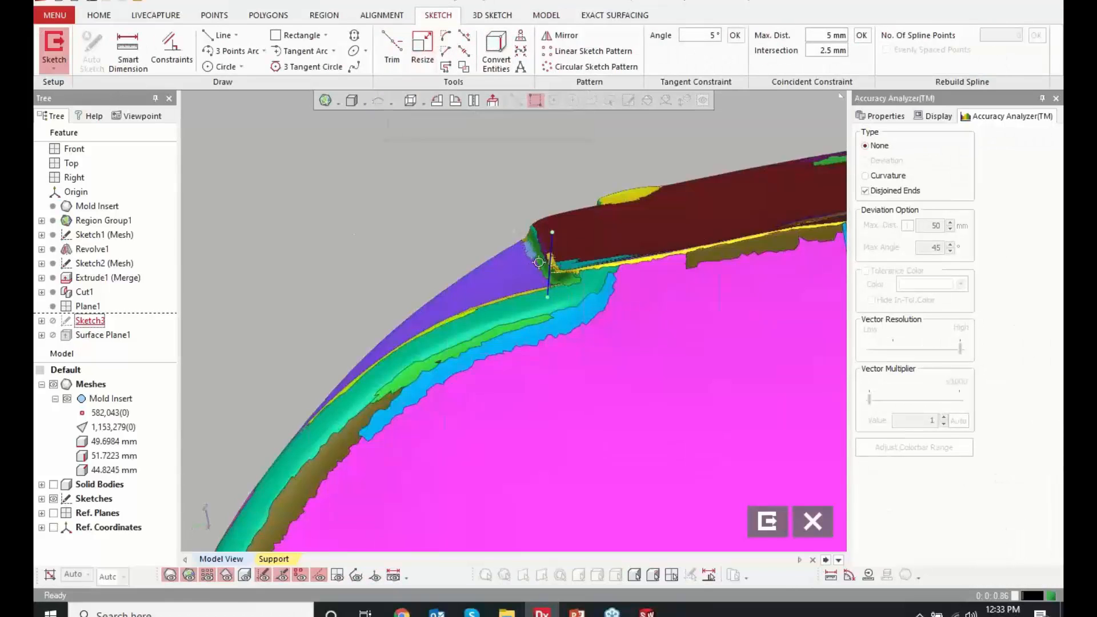
left_click(412, 54)
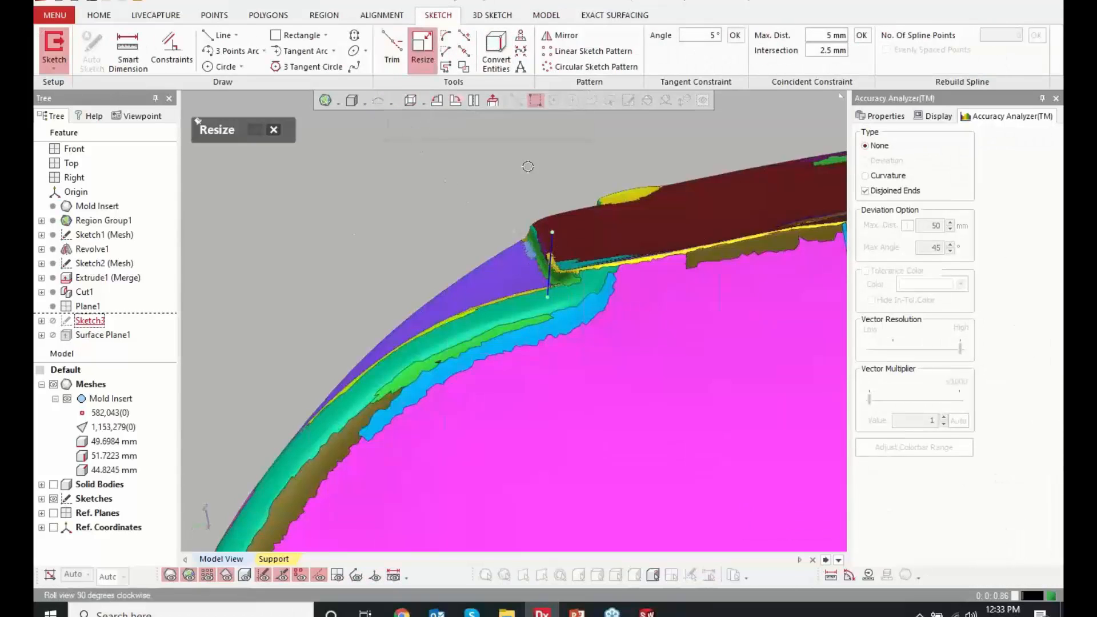
left_click_drag(552, 232, 554, 199)
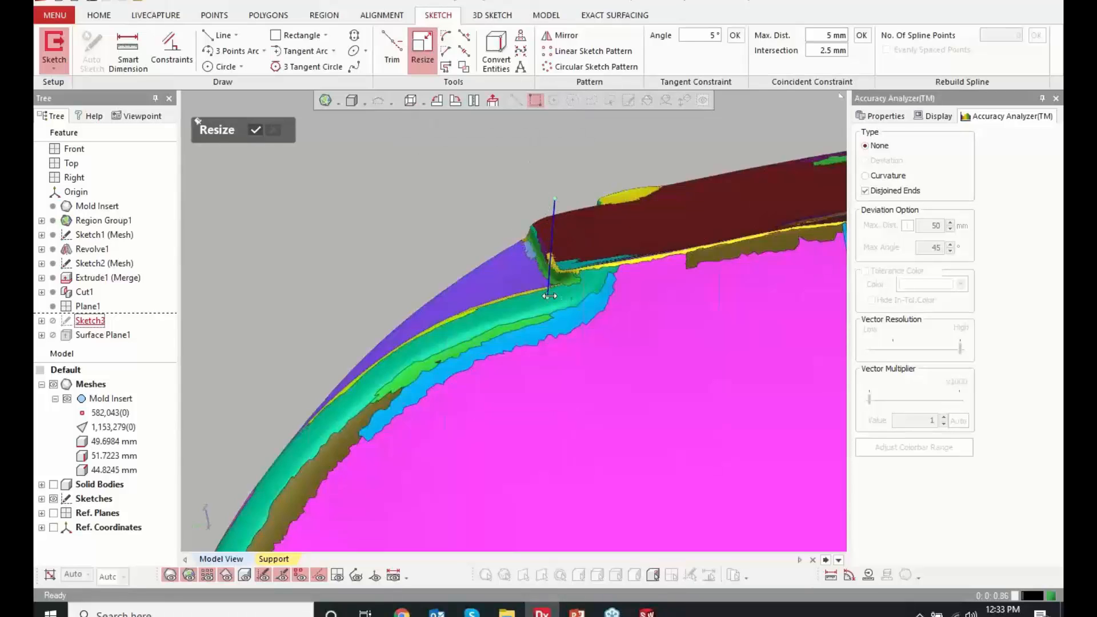
left_click_drag(549, 295, 543, 347)
left_click(255, 130)
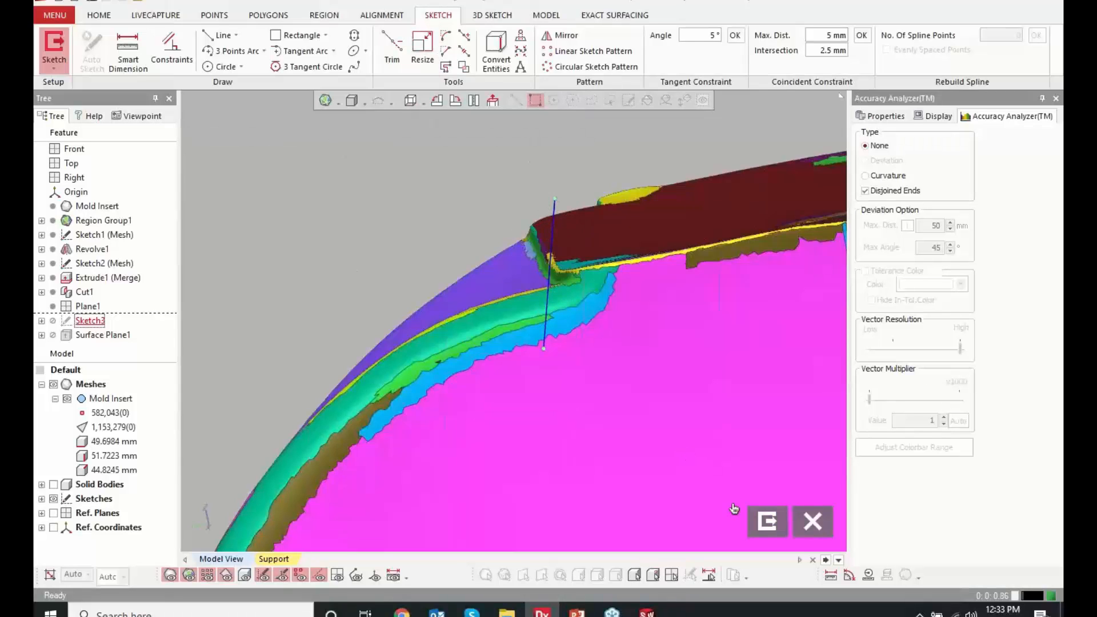
left_click(768, 521)
Check the resized plane surface against the scan with the Deviation for Body color map, and turn the map off
scroll(417, 283, "up", 3)
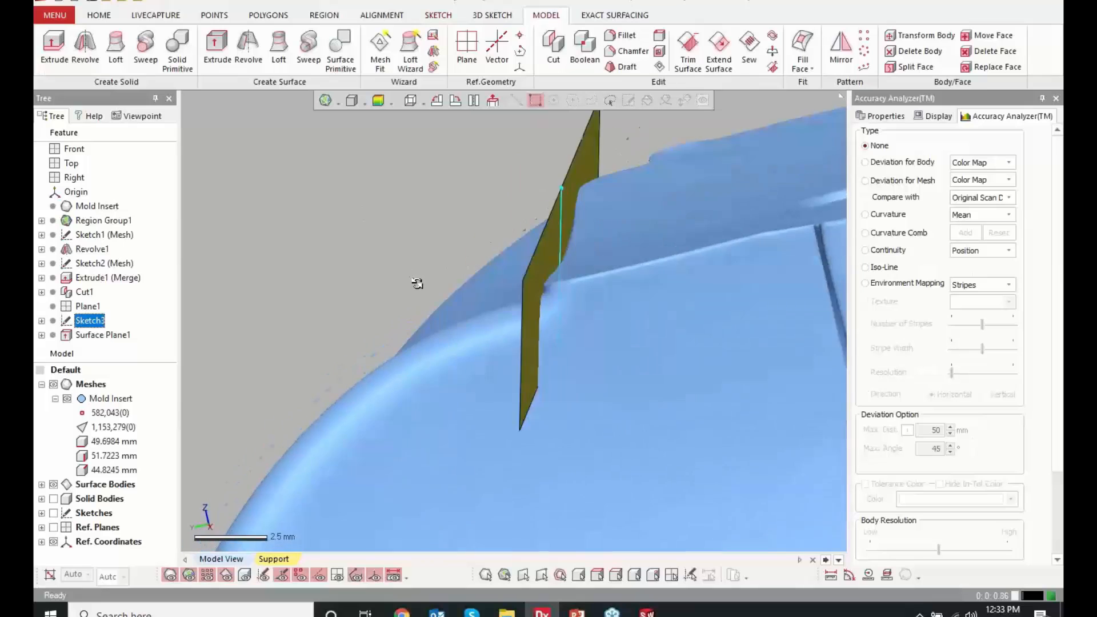
right_click_drag(417, 283, 439, 285)
left_click(378, 101)
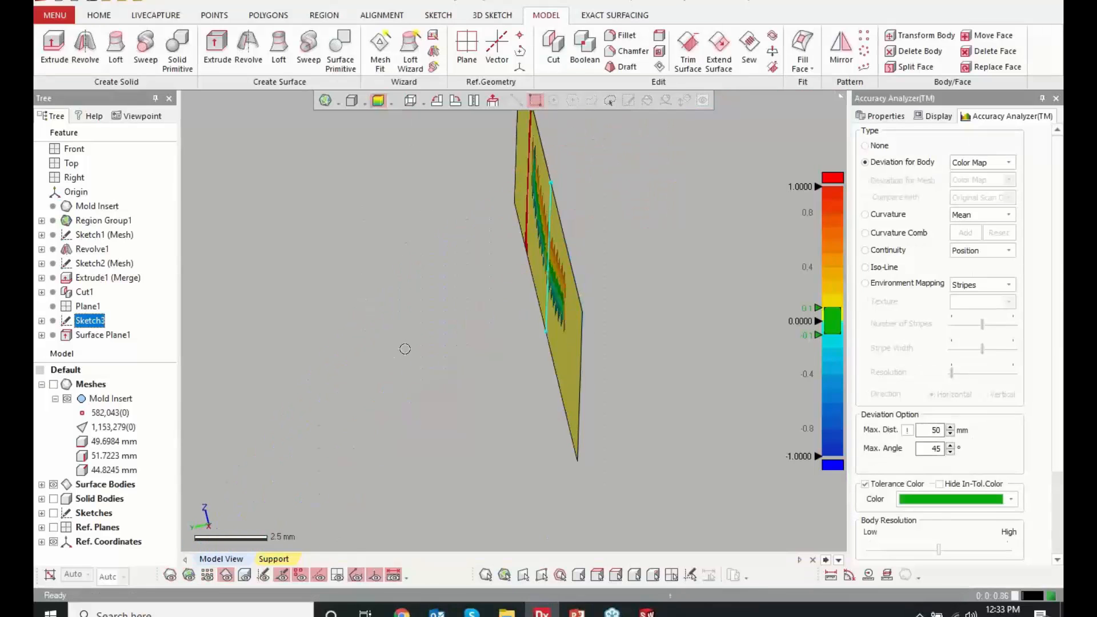
right_click_drag(404, 349, 467, 330)
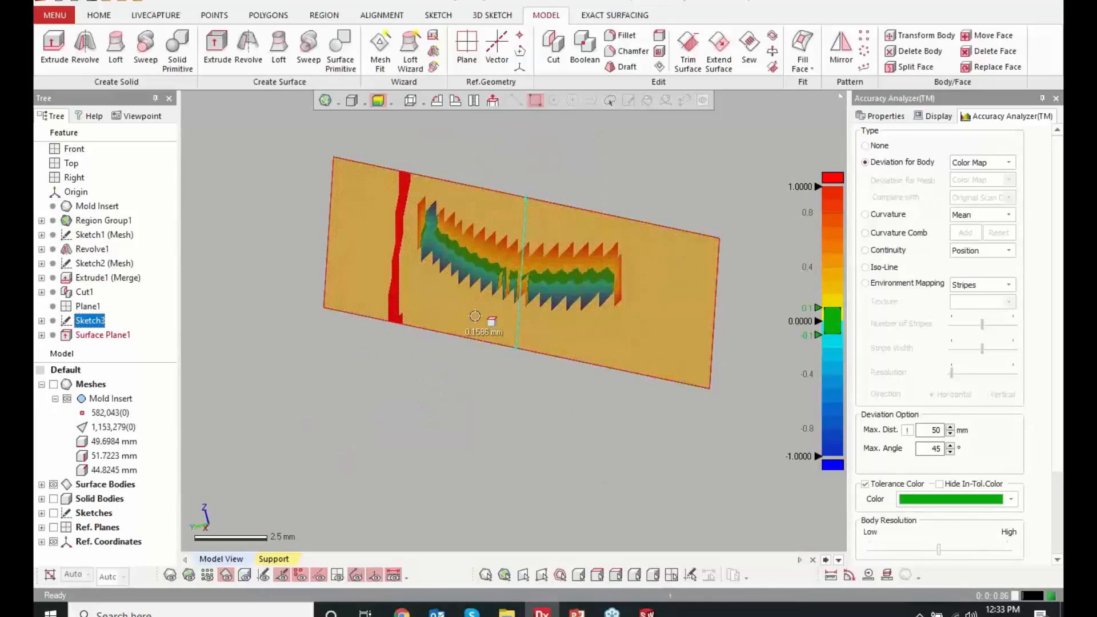
mouse_move(599, 272)
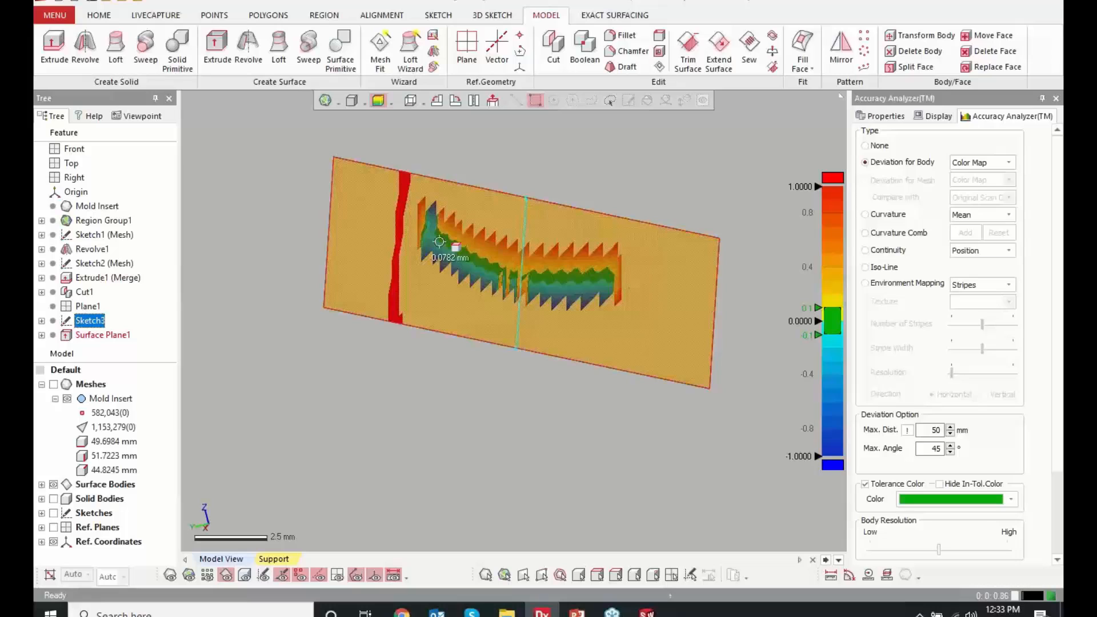
left_click(694, 196)
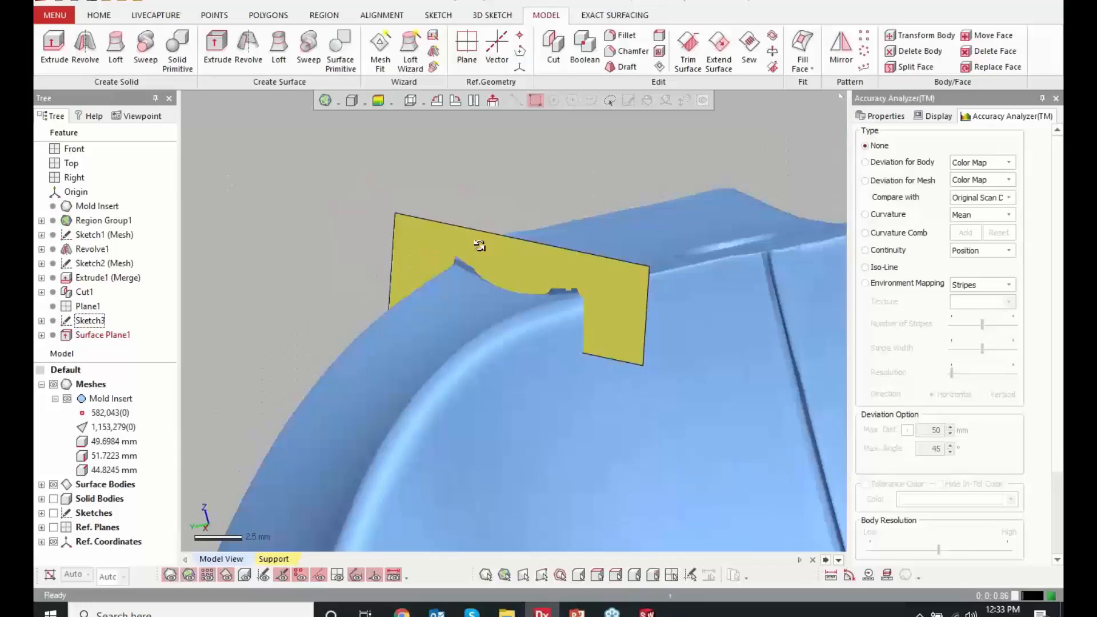
right_click_drag(479, 246, 626, 237)
scroll(626, 236, "down", 4)
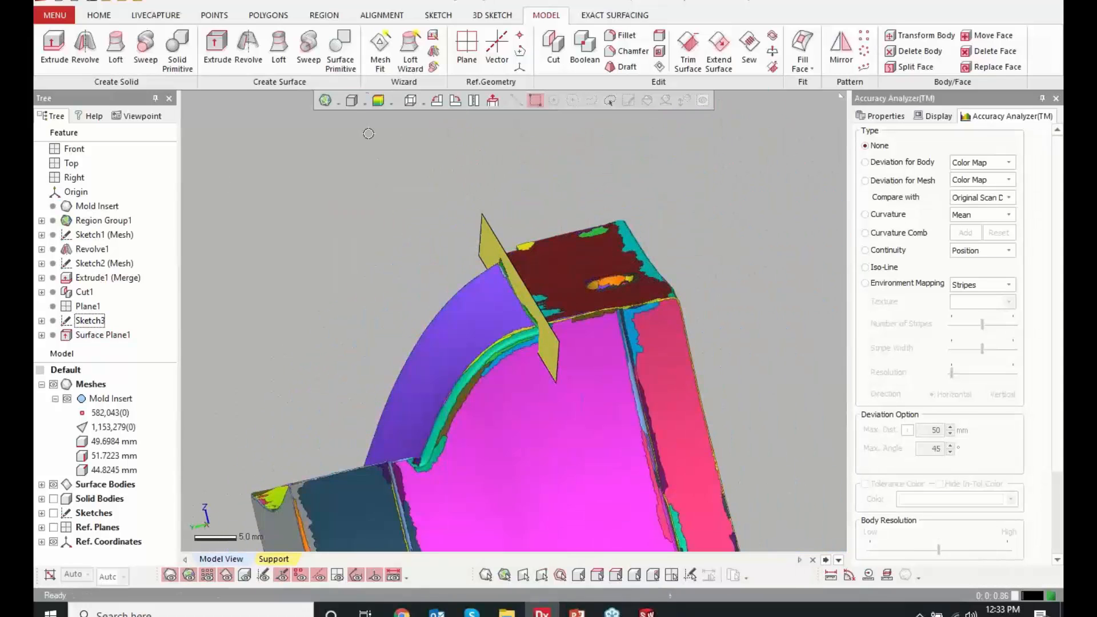
Fit a cylinder Surface Primitive to the dark red upper step region with a 100% extend ratio and accept it
left_click(346, 71)
left_click(557, 254)
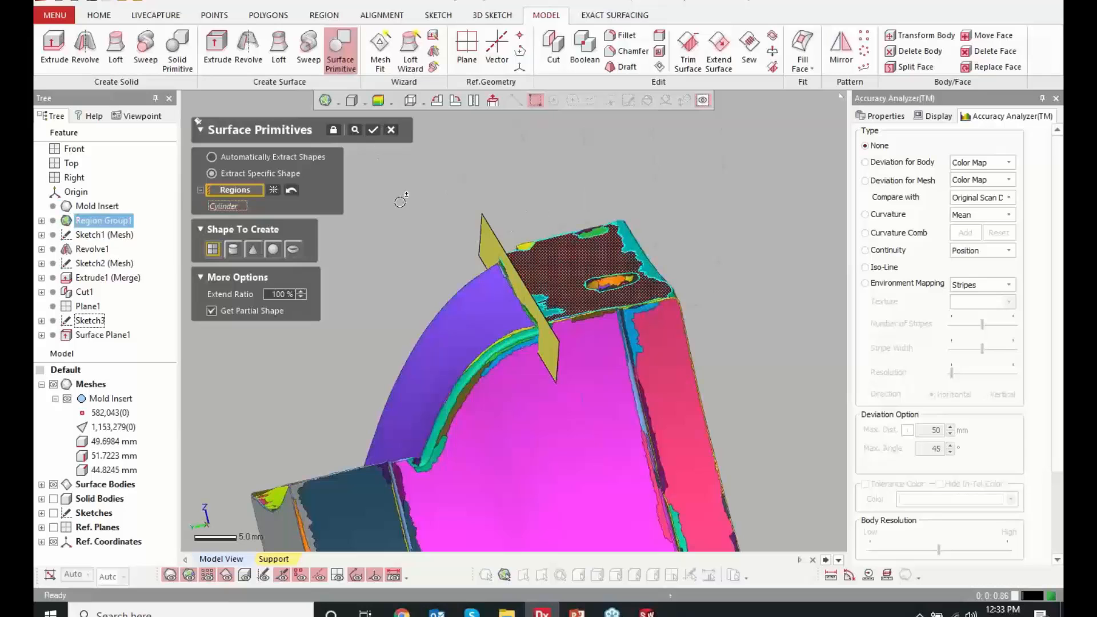
left_click(233, 249)
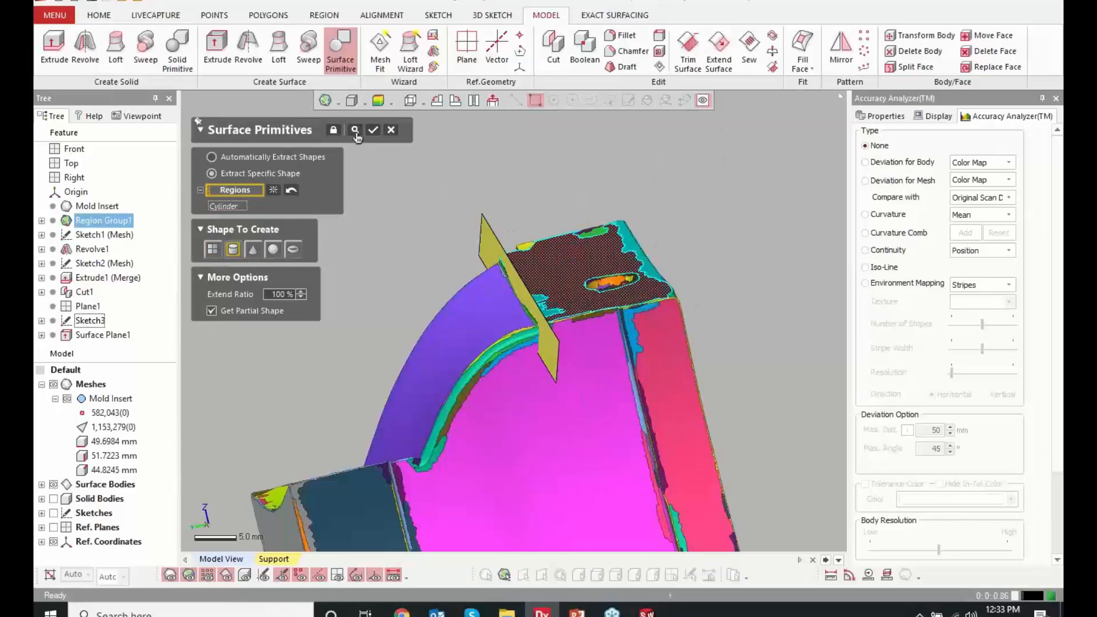
left_click(355, 130)
right_click_drag(368, 189, 356, 151)
left_click(354, 129)
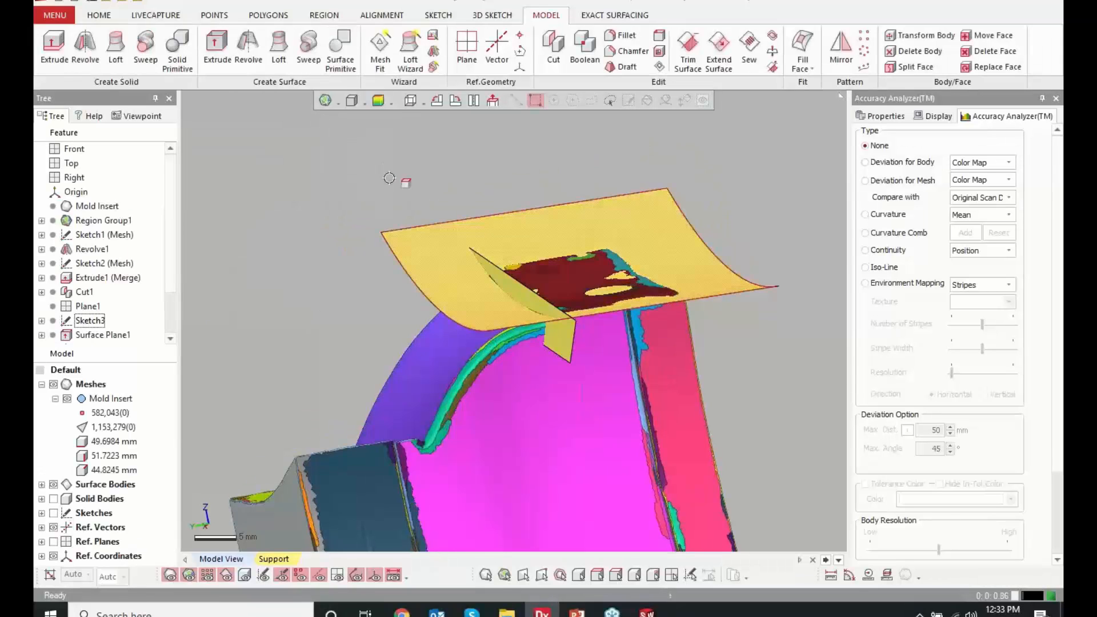
Inspect the cylinder surface over the mesh and hide both the plane and cylinder surface bodies
right_click_drag(473, 291, 514, 303)
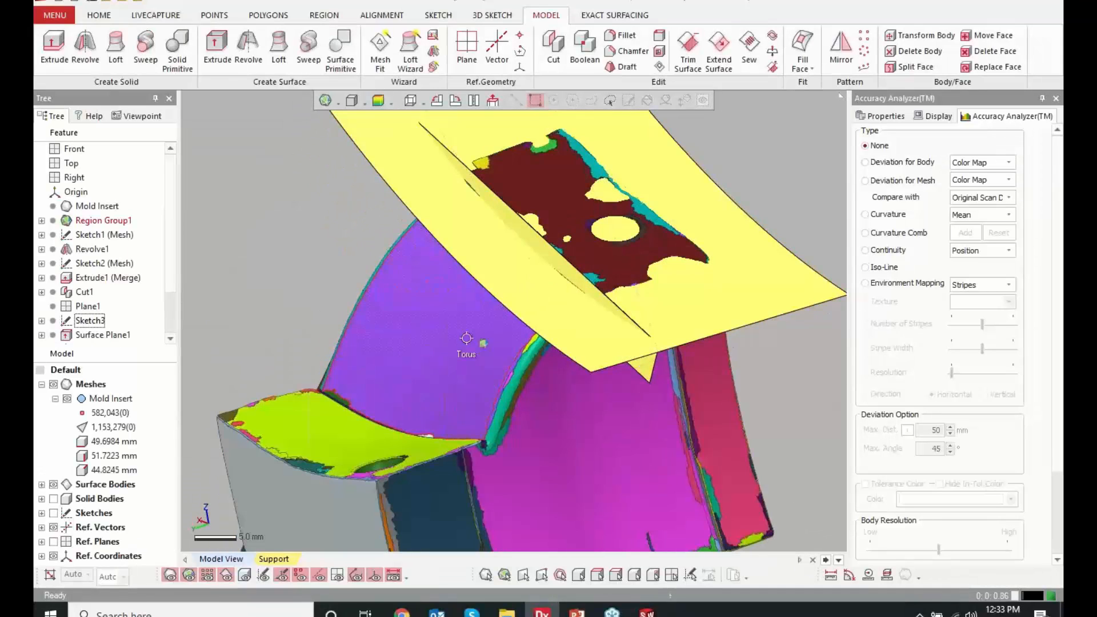
right_click_drag(427, 428, 441, 380)
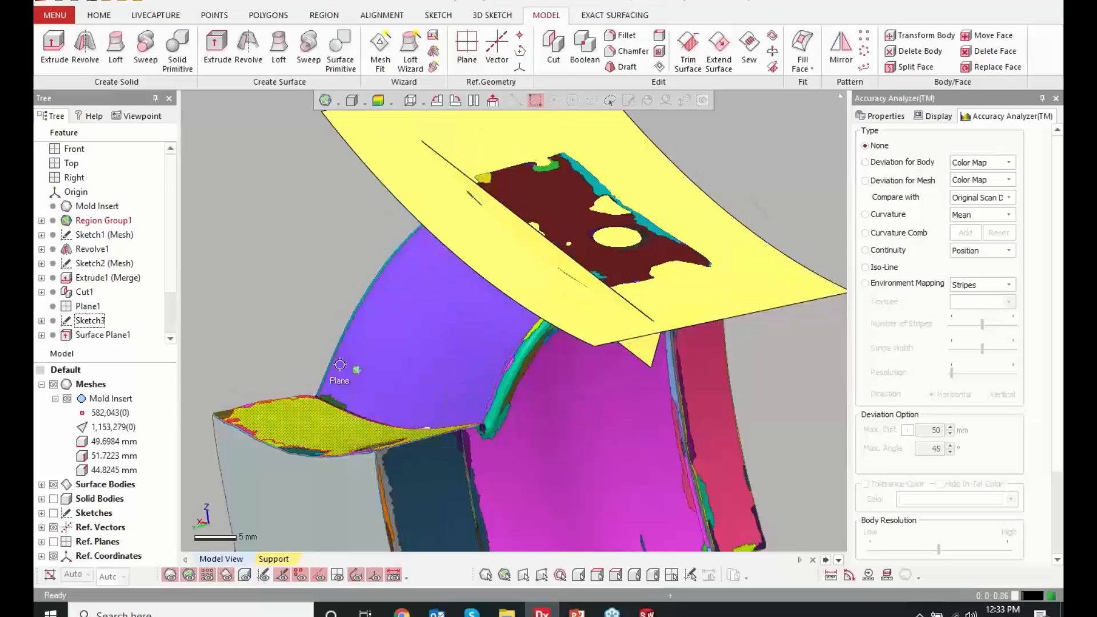
left_click(42, 484)
left_click(67, 499)
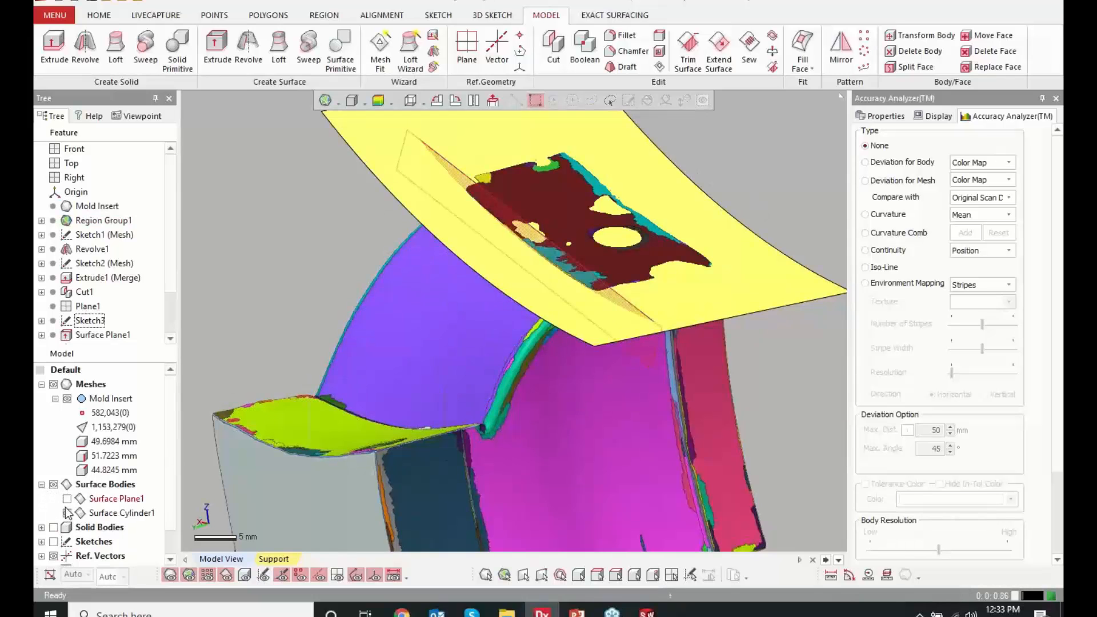
left_click(67, 513)
right_click_drag(349, 221, 400, 240)
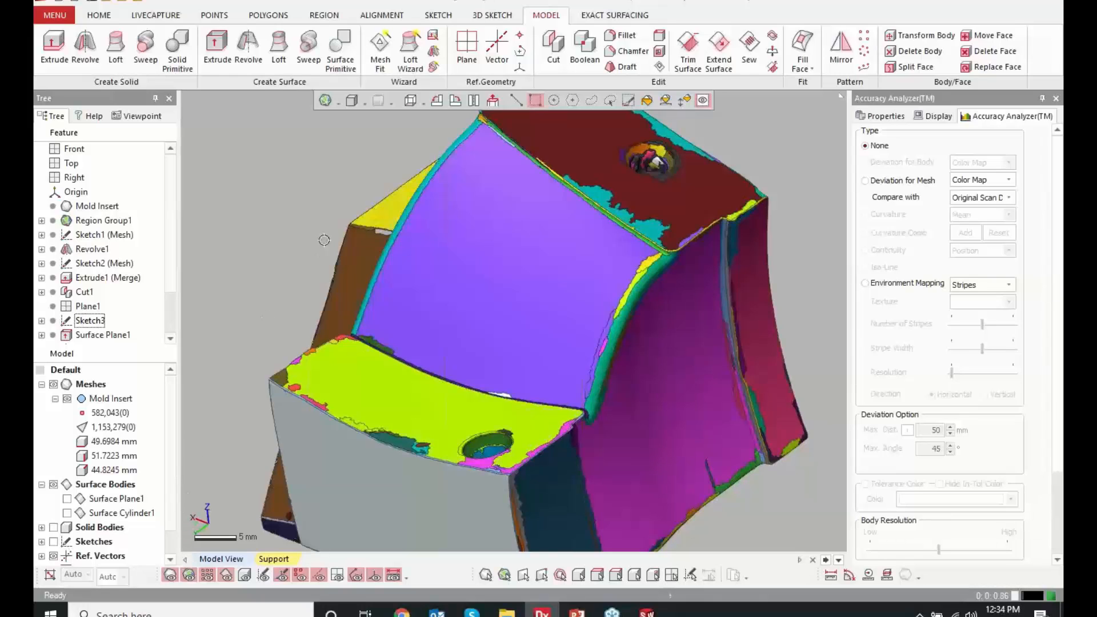
Set up a Mesh Fit on the lime-green lower step region with 0.1 mm allowable deviation and advance to Iso-Line Flow Control
left_click(380, 64)
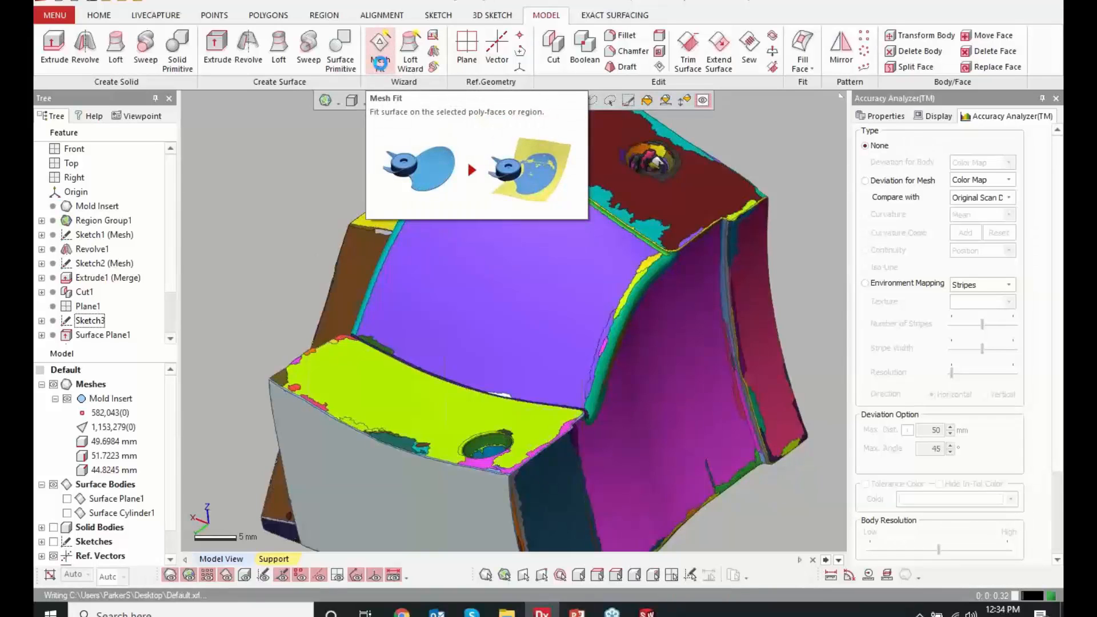
left_click(392, 391)
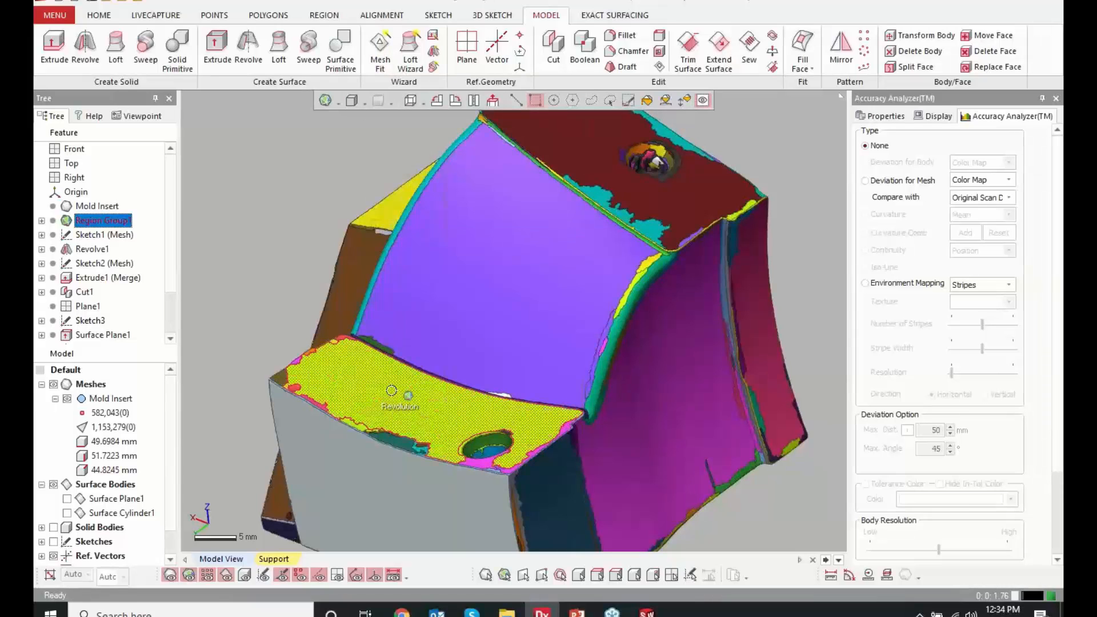
left_click(393, 58)
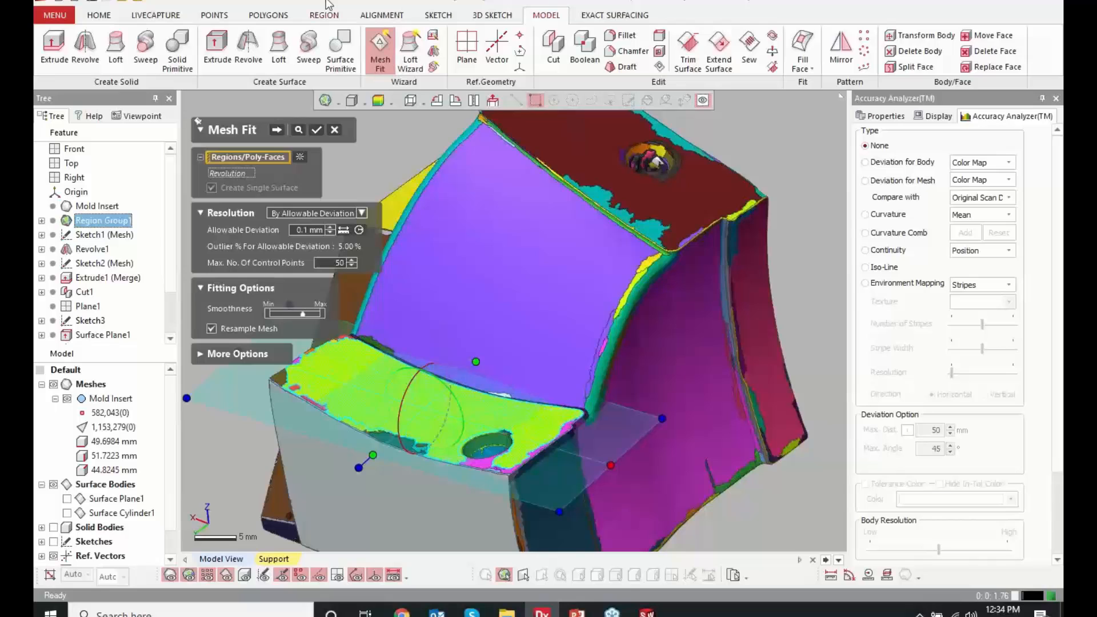
left_click(277, 130)
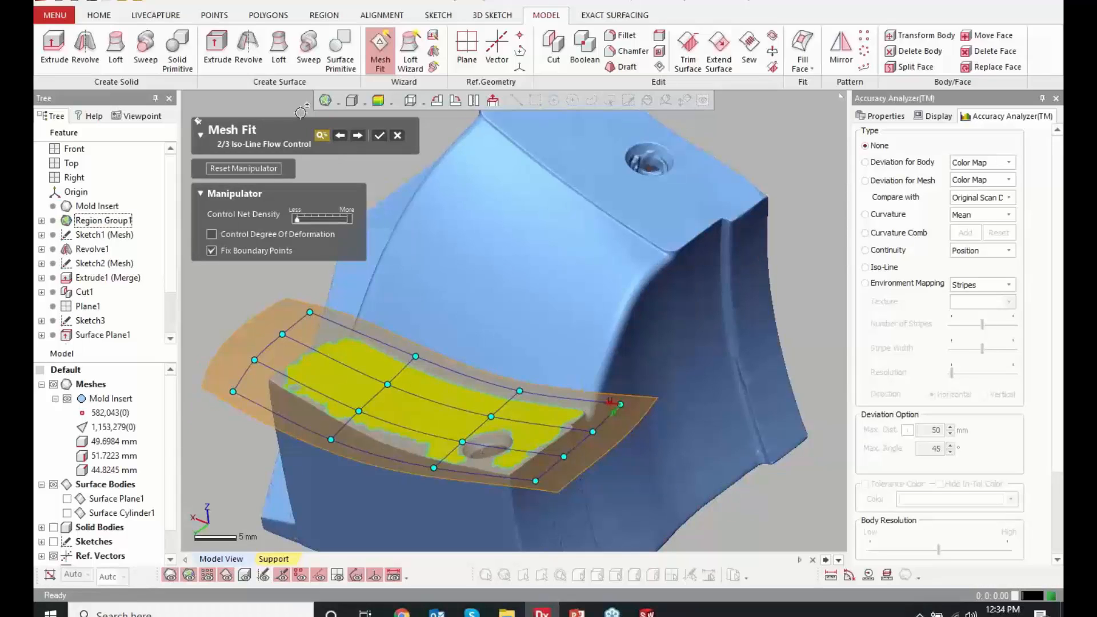
Compare lower and higher control net densities, settle on the middle density, and accept the Mesh Fit surface
left_click(322, 219)
left_click(345, 219)
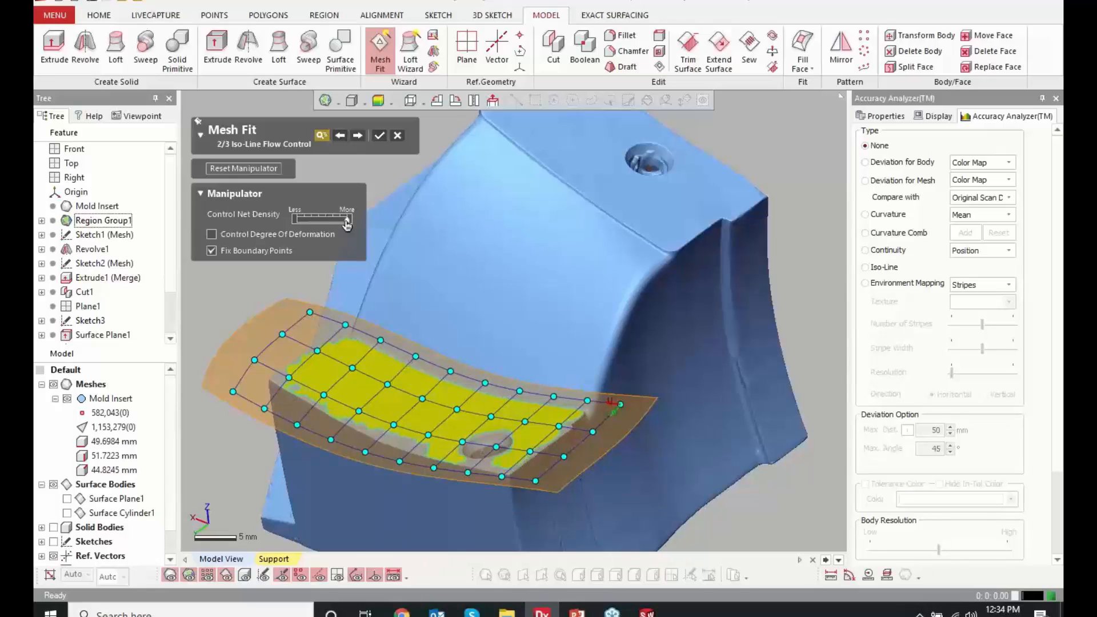
left_click_drag(347, 223, 290, 210)
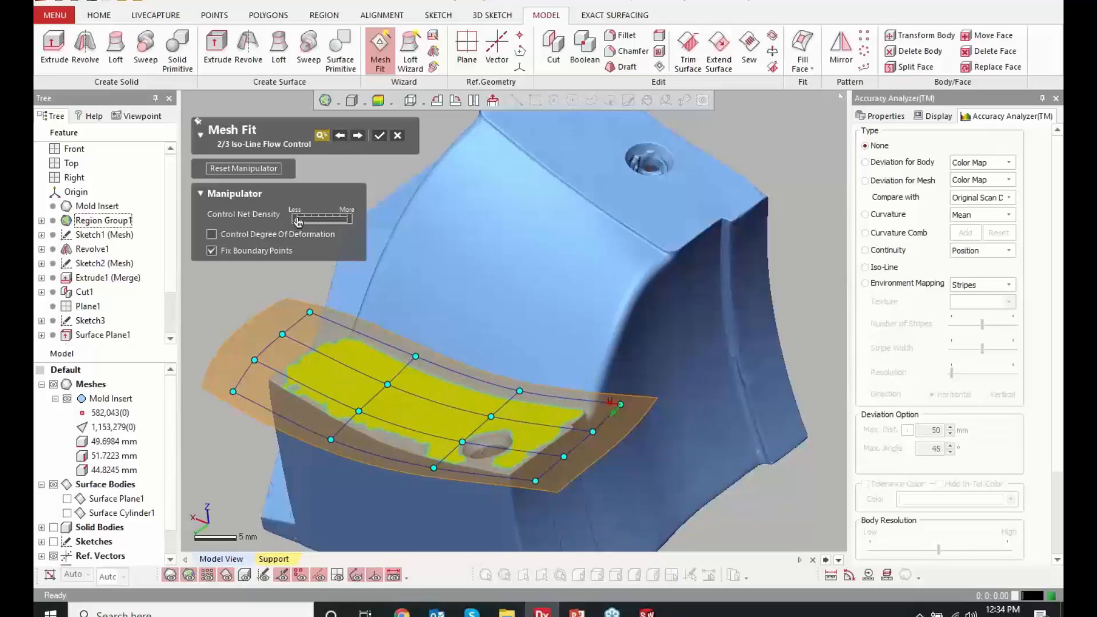
left_click_drag(297, 222, 352, 223)
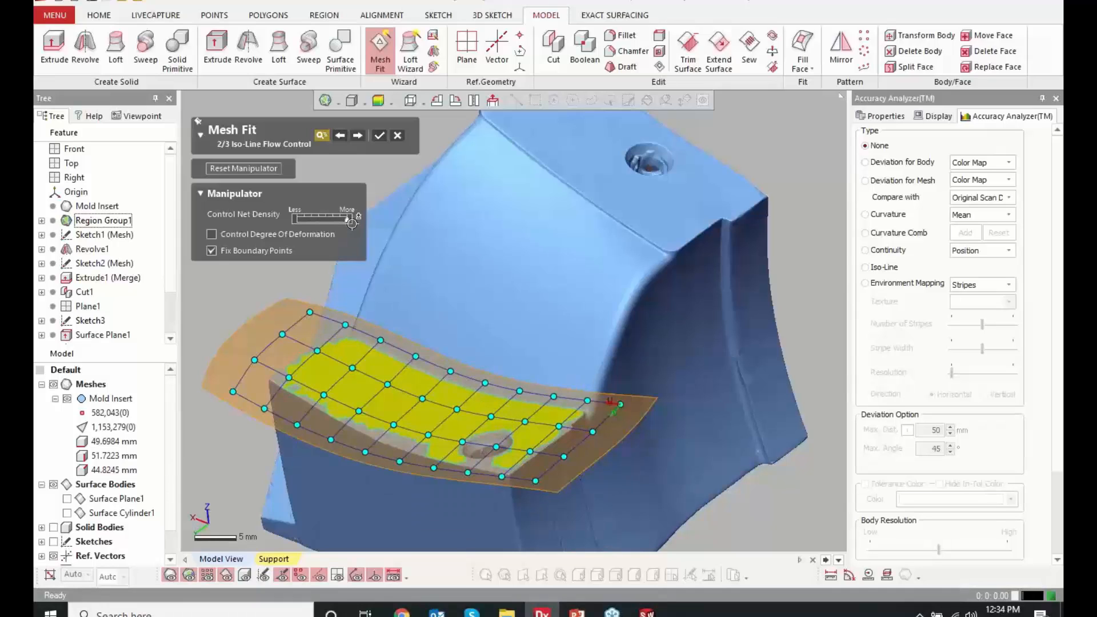
left_click_drag(352, 223, 321, 224)
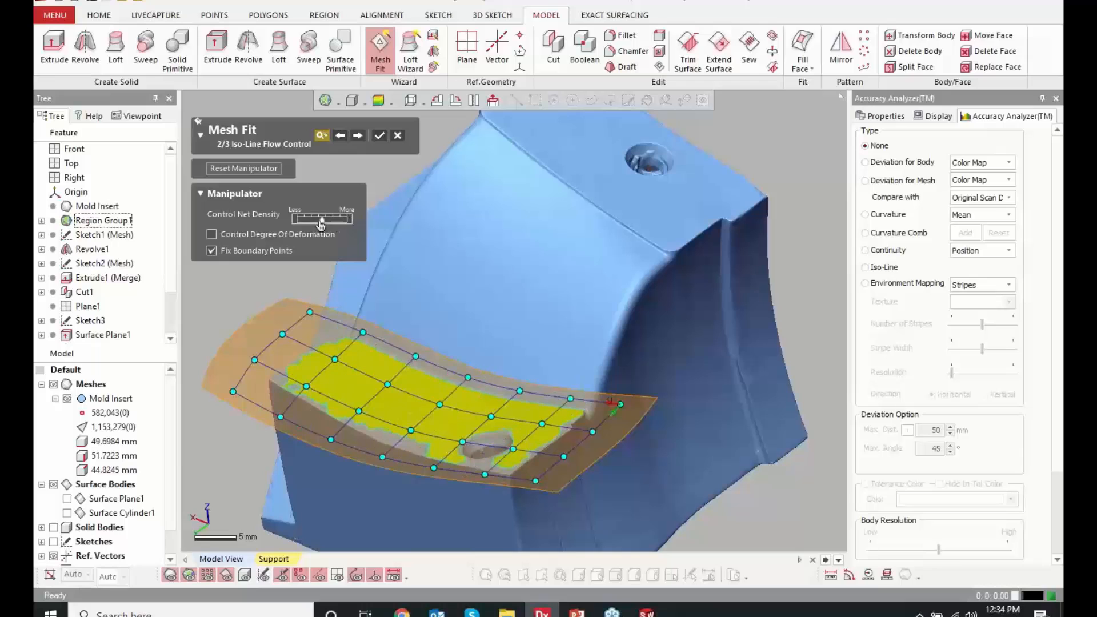
left_click(380, 135)
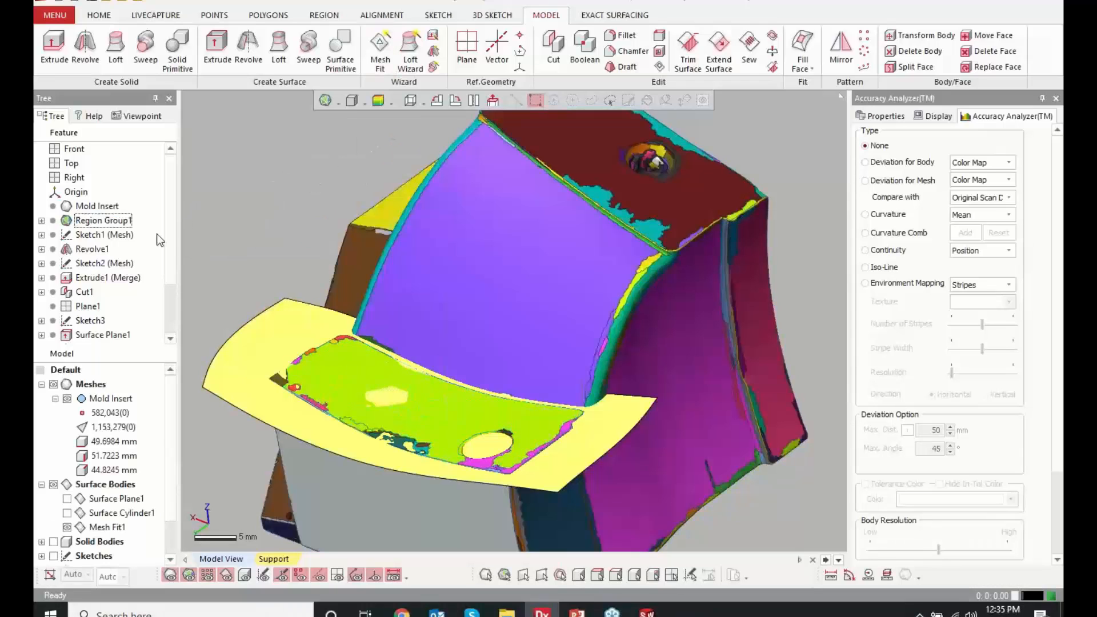
Select the new Mesh Fit feature and examine its Deviation for Body color map against the scan
scroll(166, 282, "down", 1)
scroll(166, 283, "down", 1)
left_click(93, 334)
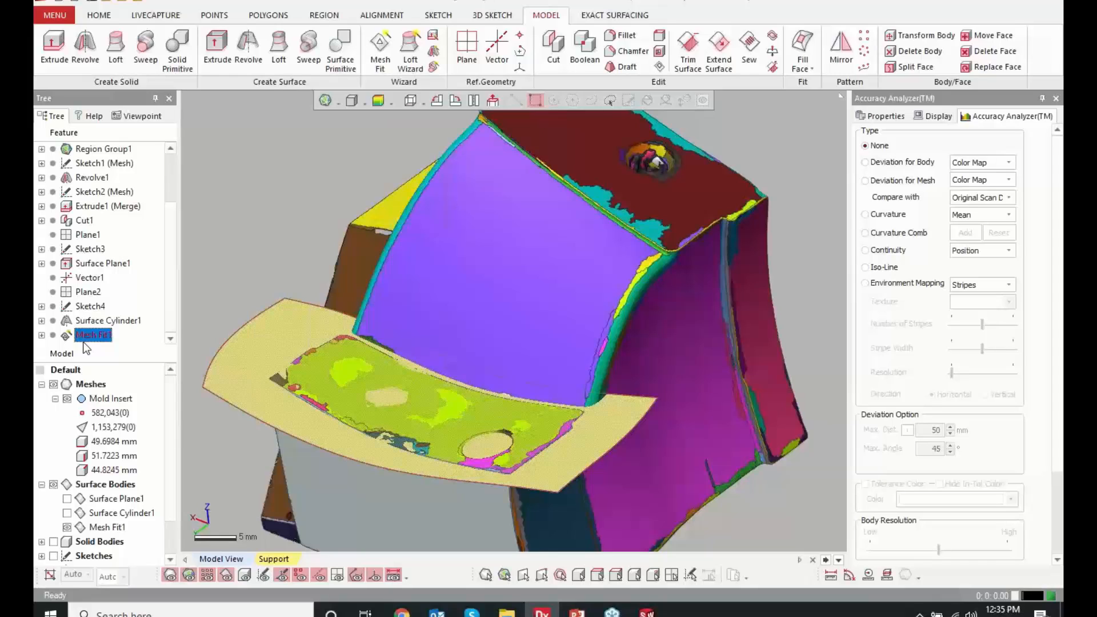
left_click(299, 183)
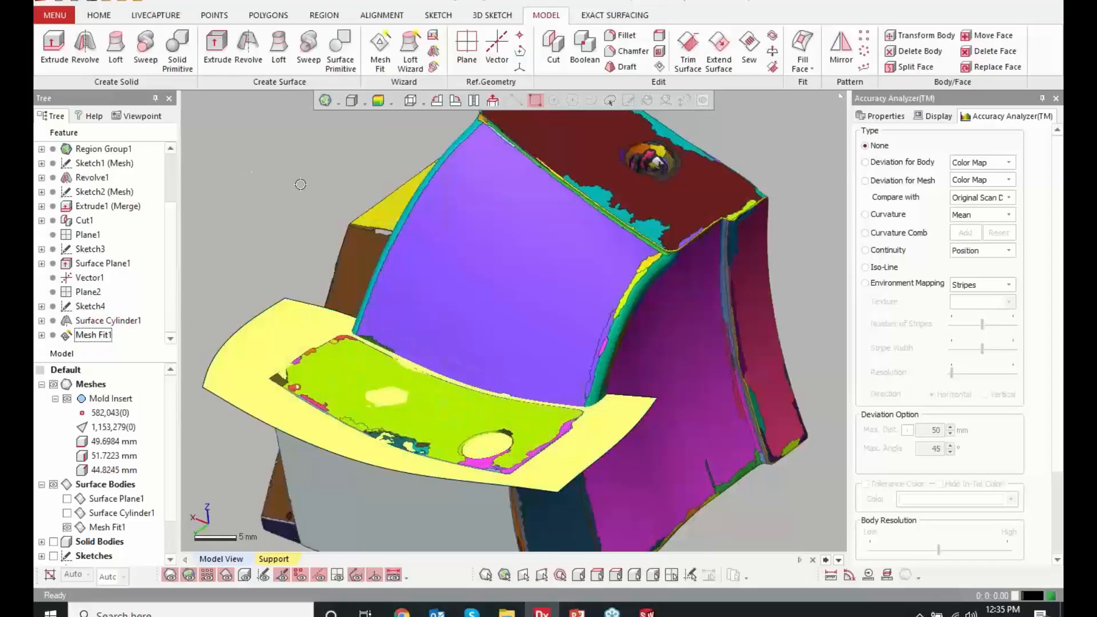
left_click(379, 101)
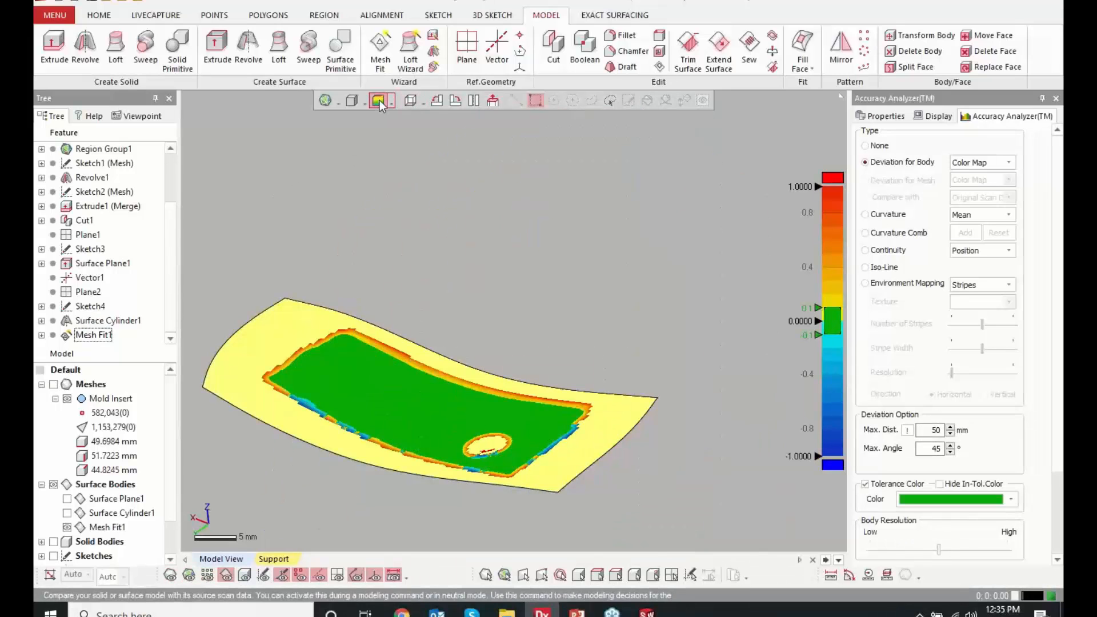
left_click(380, 100)
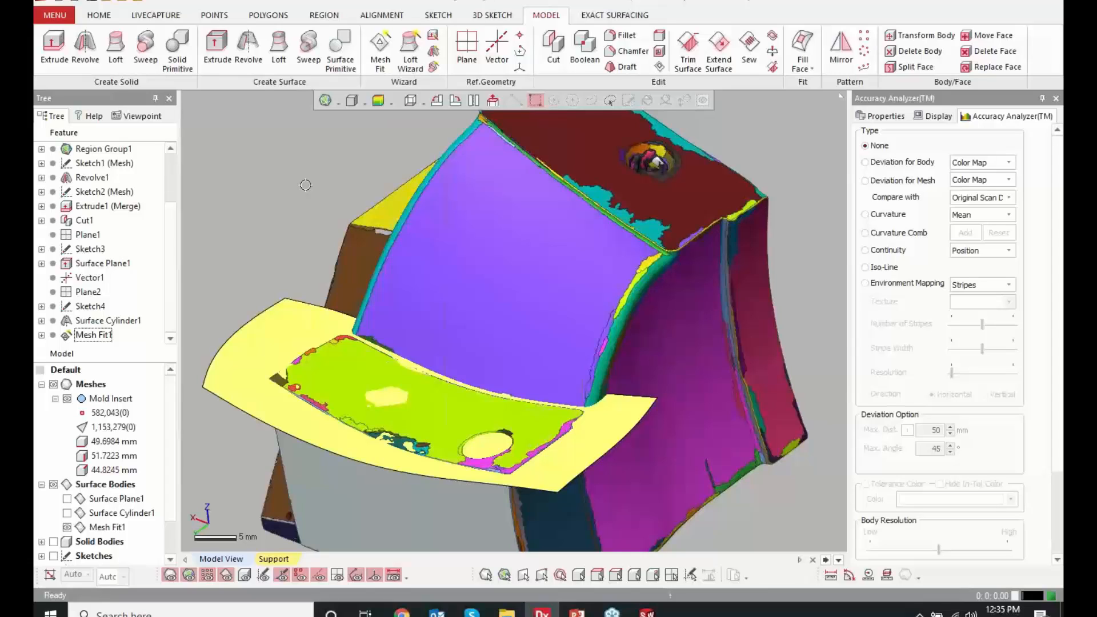
Hide the Mesh Fit surface body and set up a Loft Wizard by plane with 4 sections on the purple curved region
left_click(67, 527)
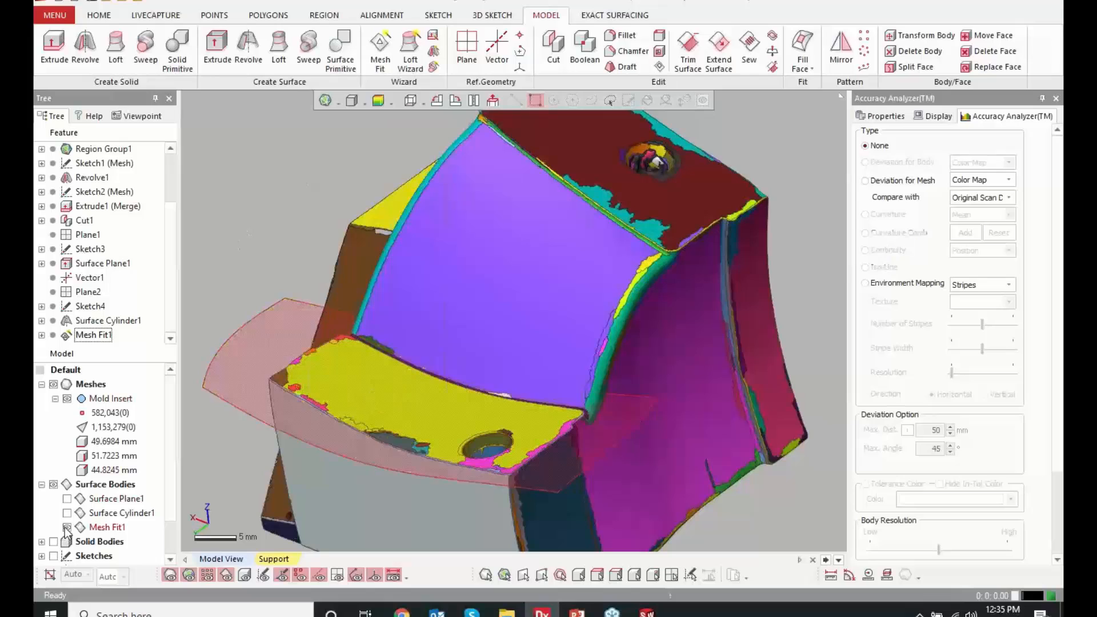
left_click(67, 528)
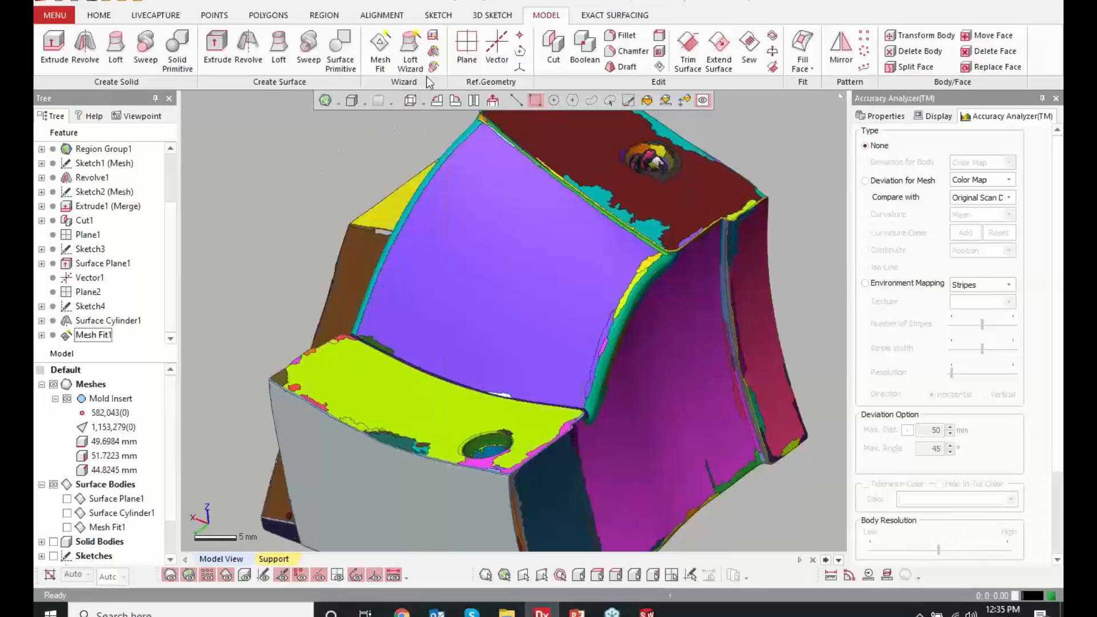
left_click(410, 60)
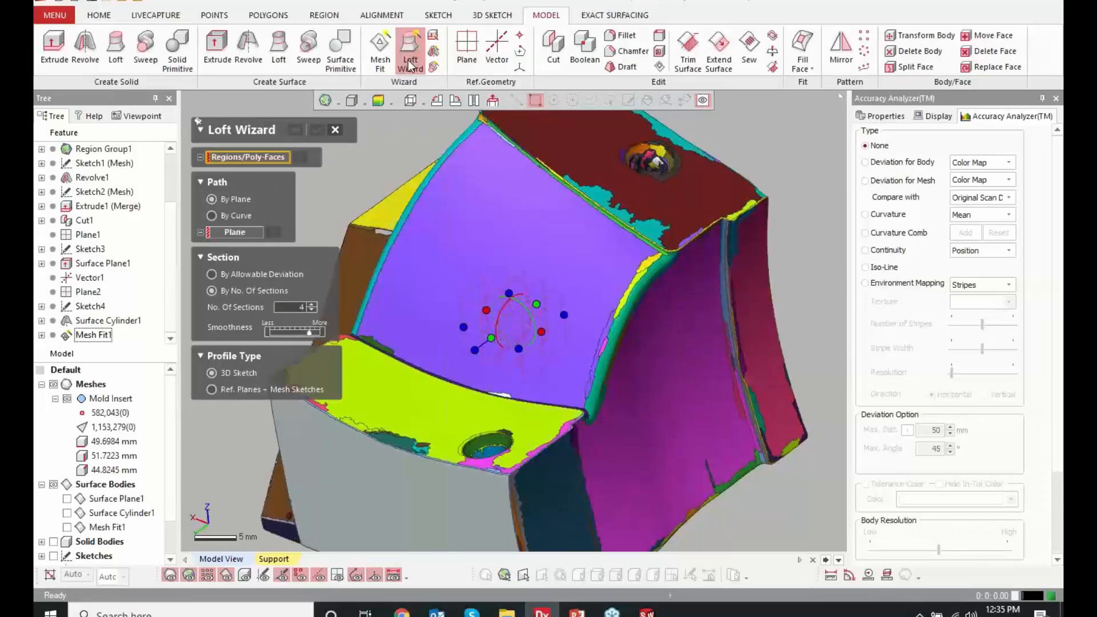
left_click(472, 224)
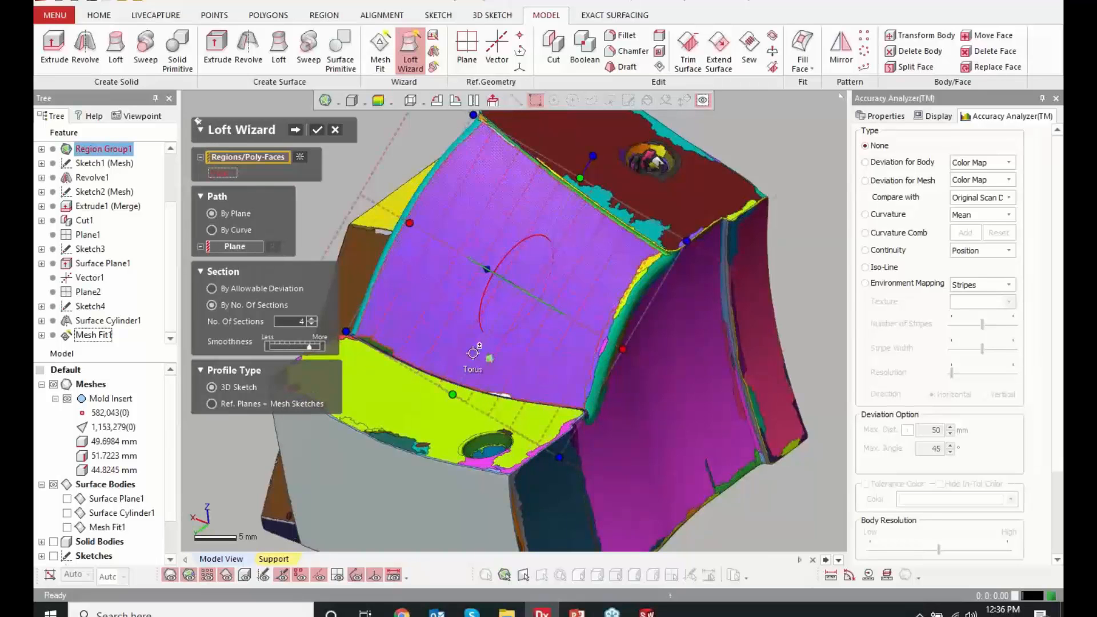
mouse_move(473, 224)
right_mouse_down()
mouse_move(596, 360)
mouse_move(608, 346)
right_mouse_up()
right_click_drag(605, 434, 676, 408, "ctrl")
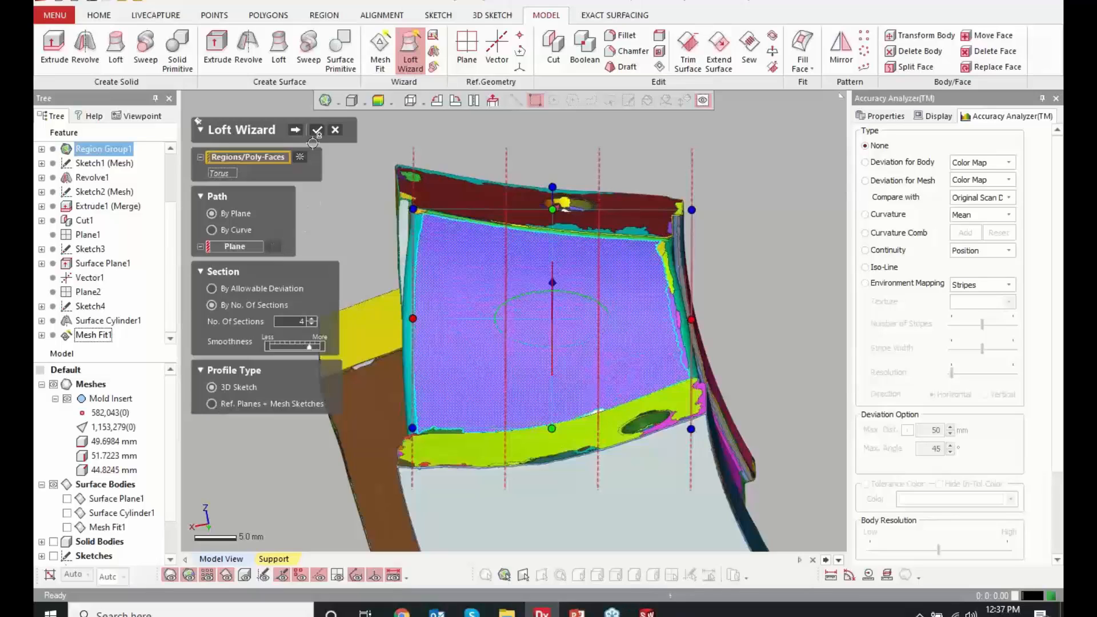
left_click(296, 131)
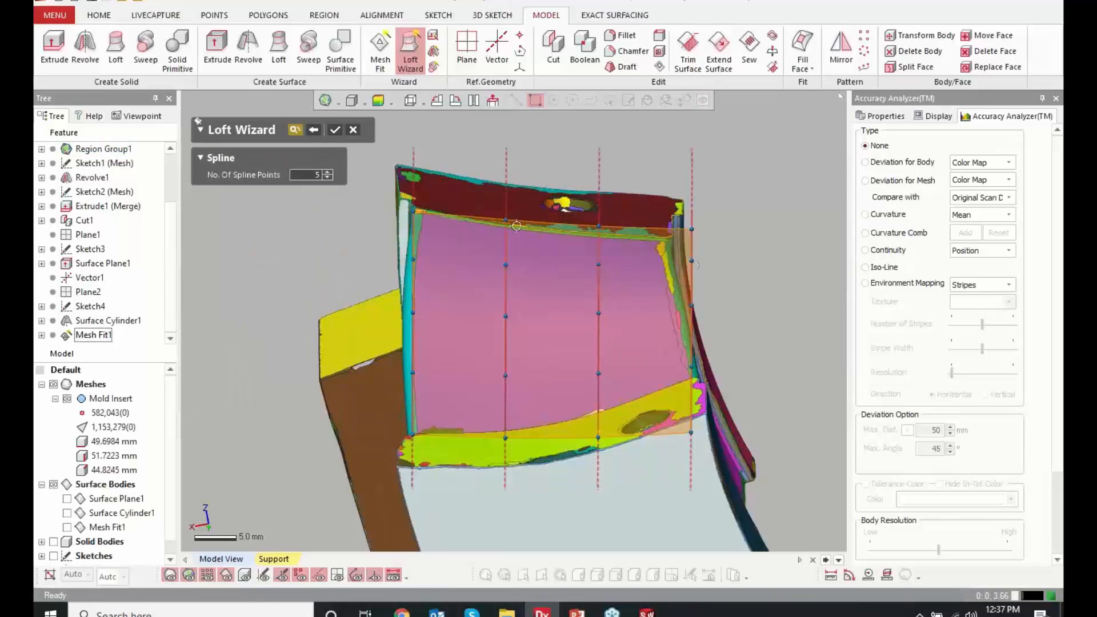
Inspect the loft preview with the mesh hidden and display its Deviation for Body color map
right_click_drag(706, 369, 521, 311)
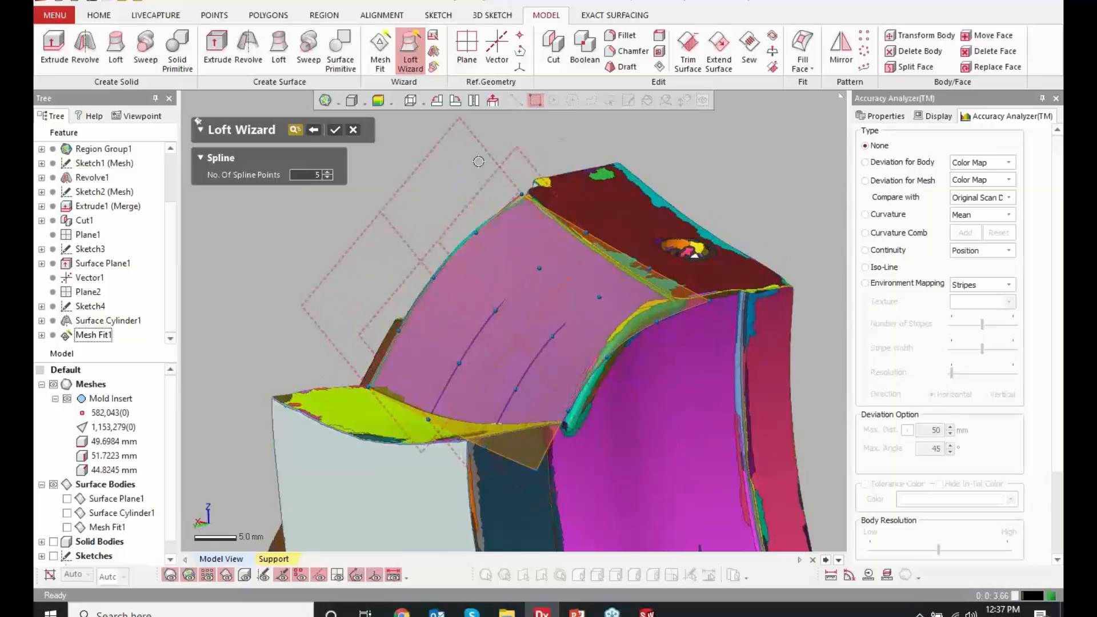
right_click_drag(435, 280, 467, 302)
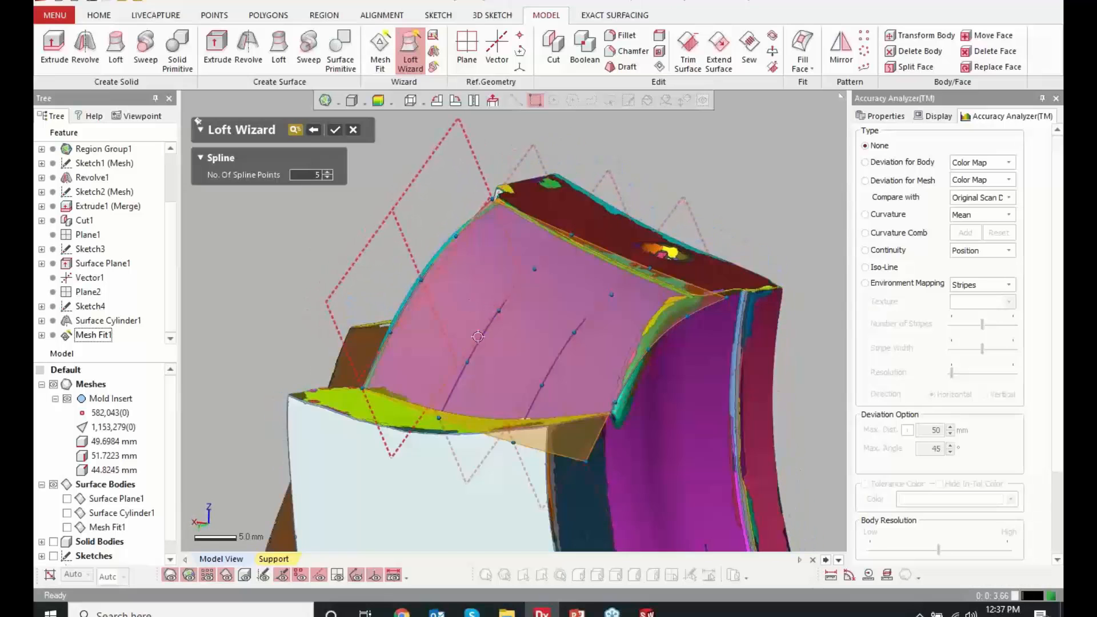
left_click(54, 384)
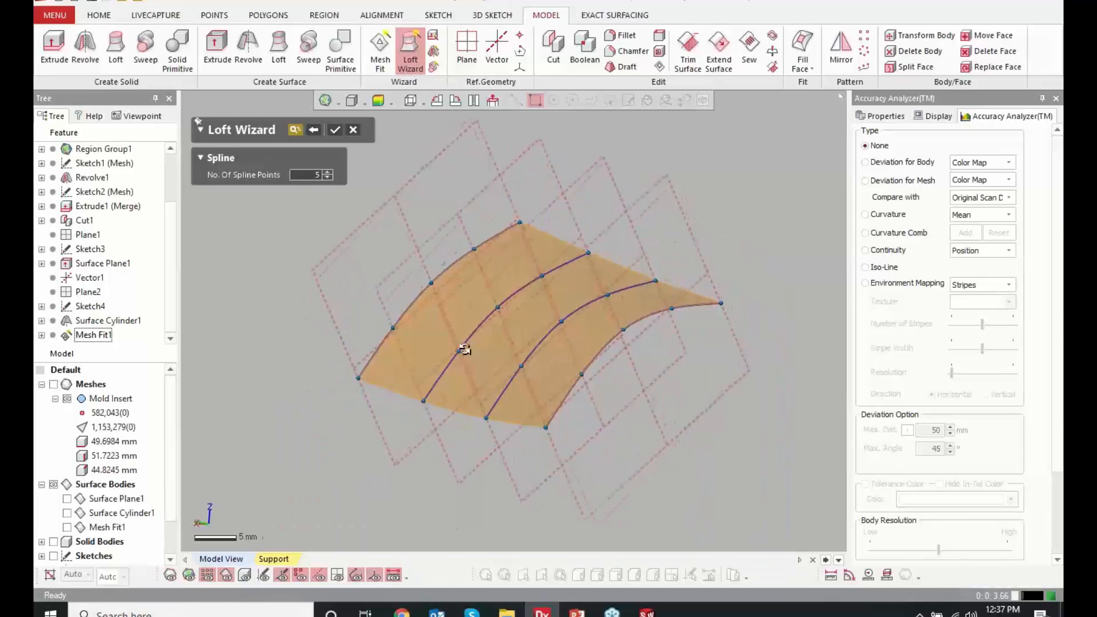
right_click_drag(458, 345, 517, 370)
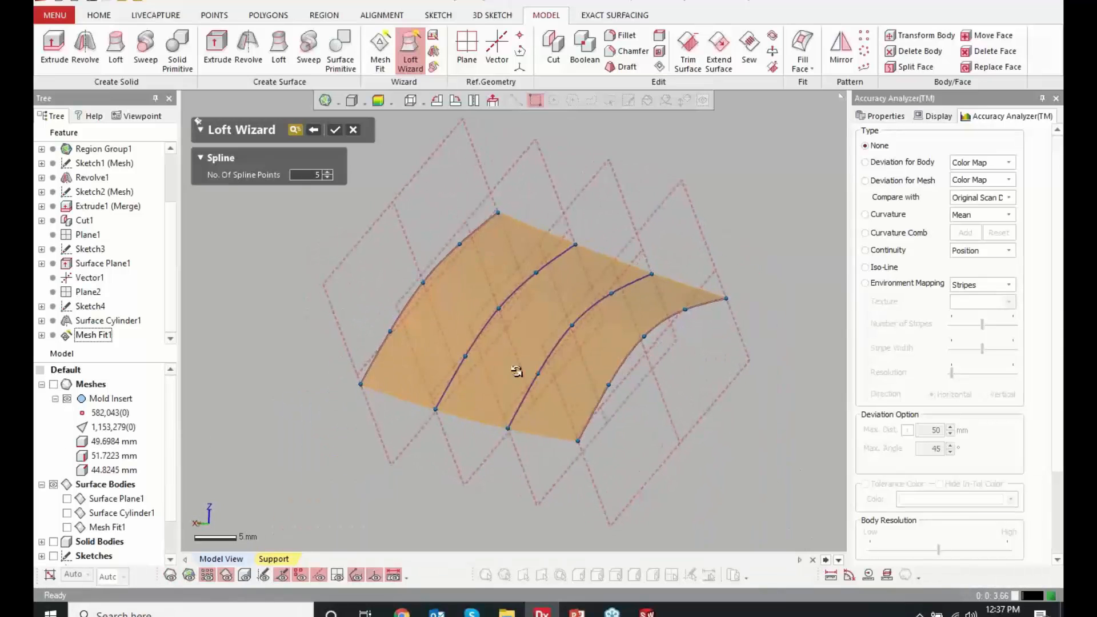
left_click(378, 101)
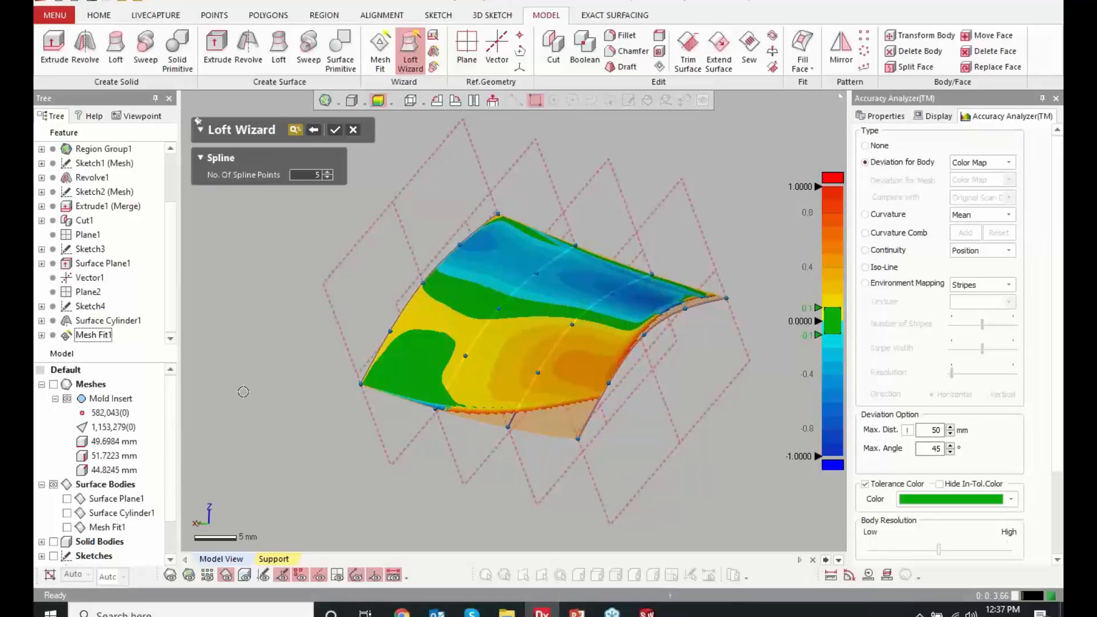
Set the loft's number of spline points to 15 and accept the surface
left_click(309, 175)
type("15")
key("Return")
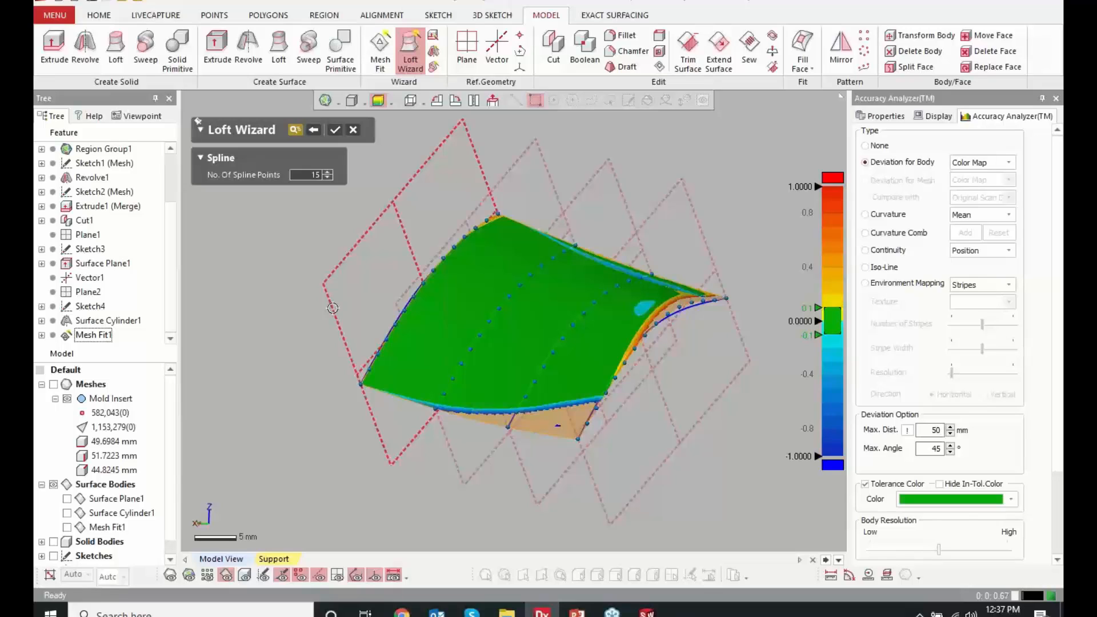
left_click(334, 130)
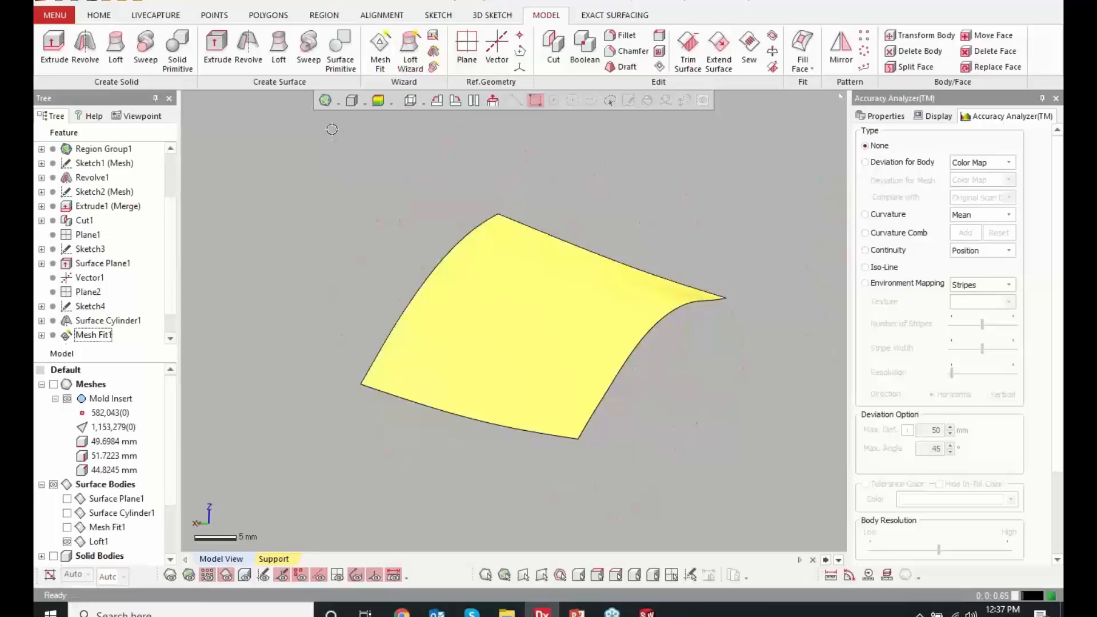
Display the plane, cylinder and Mesh Fit surface bodies alongside the loft with the mesh hidden, and examine how they intersect
left_click(53, 384)
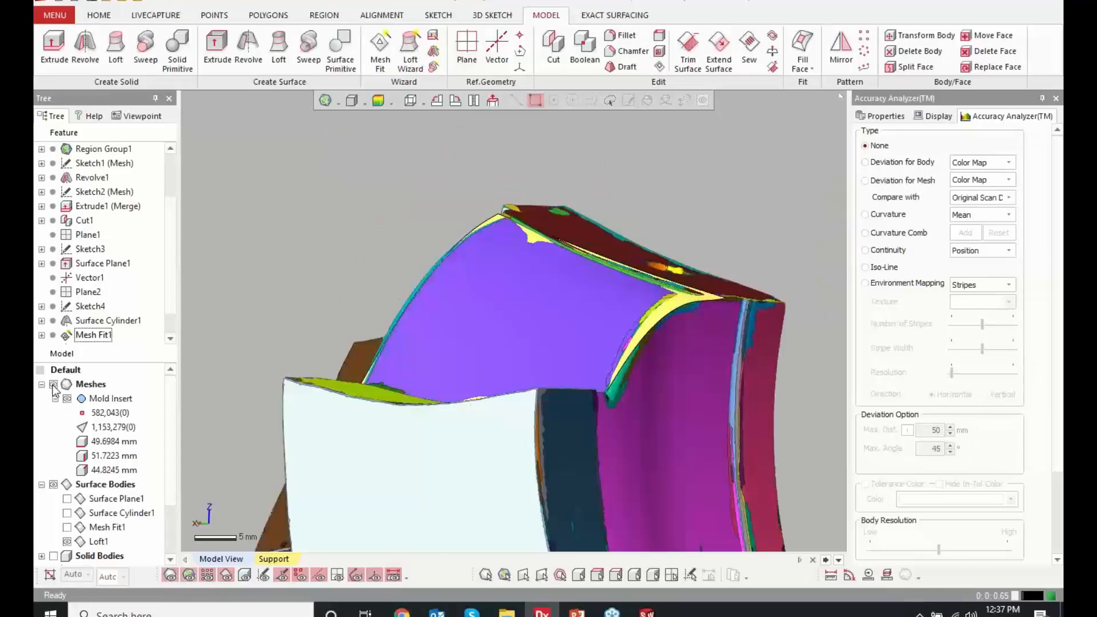
left_click(53, 384)
left_click(67, 498)
left_click(66, 513)
left_click(67, 527)
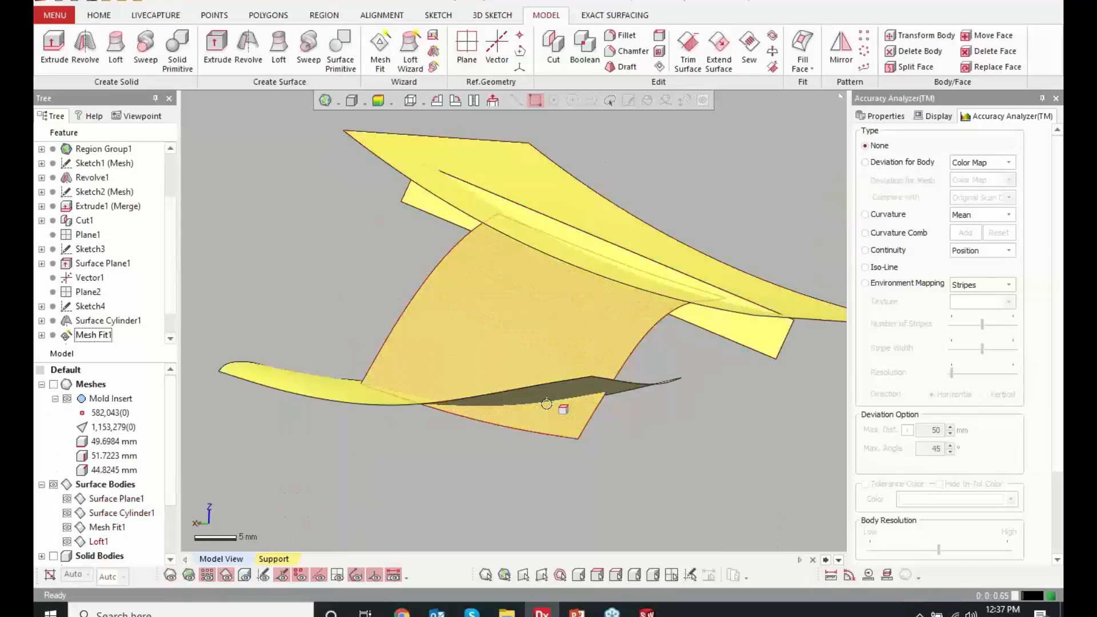
right_click_drag(546, 404, 444, 269)
right_click_drag(323, 279, 305, 295)
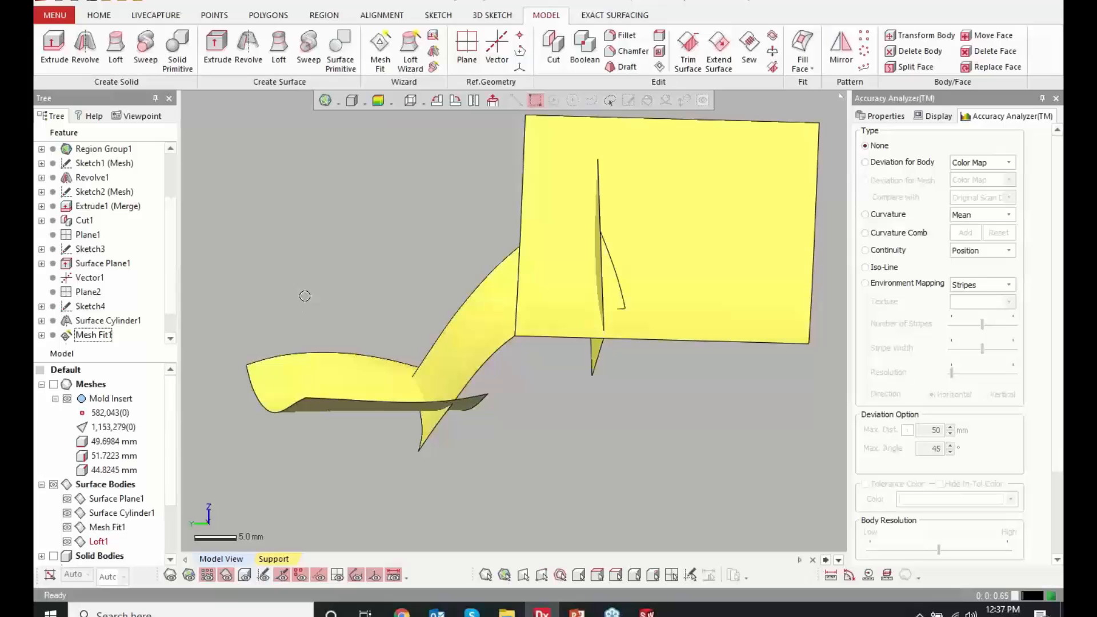
Show the mesh again to compare it with the fitted surfaces, and hide all surface bodies
left_click(54, 384)
mouse_move(465, 361)
right_mouse_down()
mouse_move(436, 348)
mouse_move(449, 355)
right_mouse_up()
right_click_drag(447, 441, 449, 454)
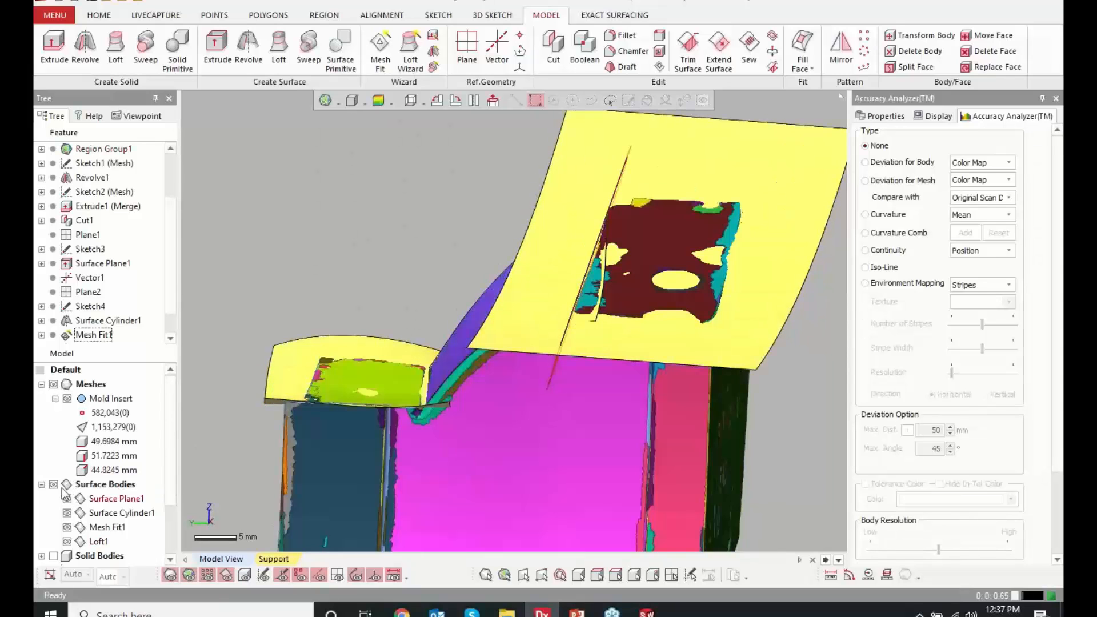
left_click(54, 484)
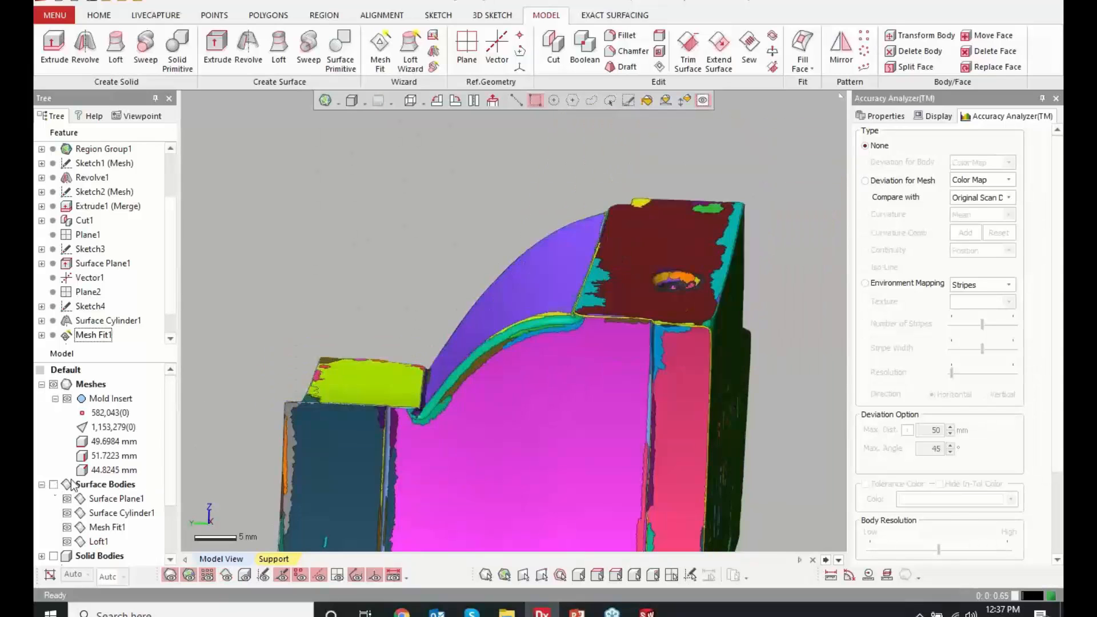
Turn off the region display and examine the narrow groove where the lower step meets the curved face
scroll(434, 400, "up", 3)
right_click_drag(410, 414, 434, 443)
left_click(187, 576)
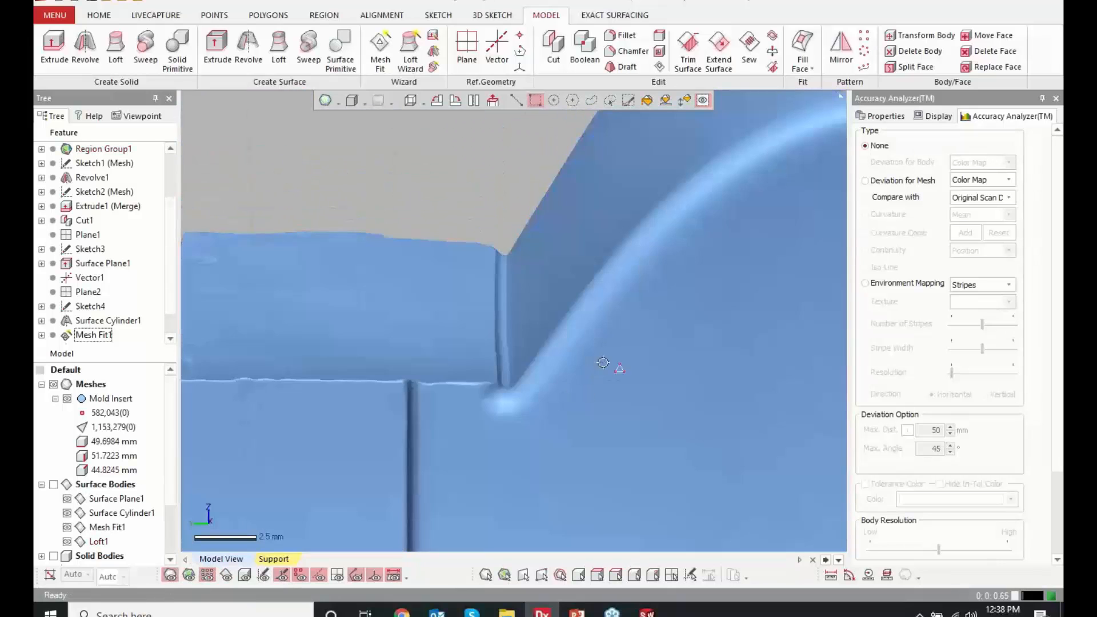
right_click_drag(608, 367, 581, 389)
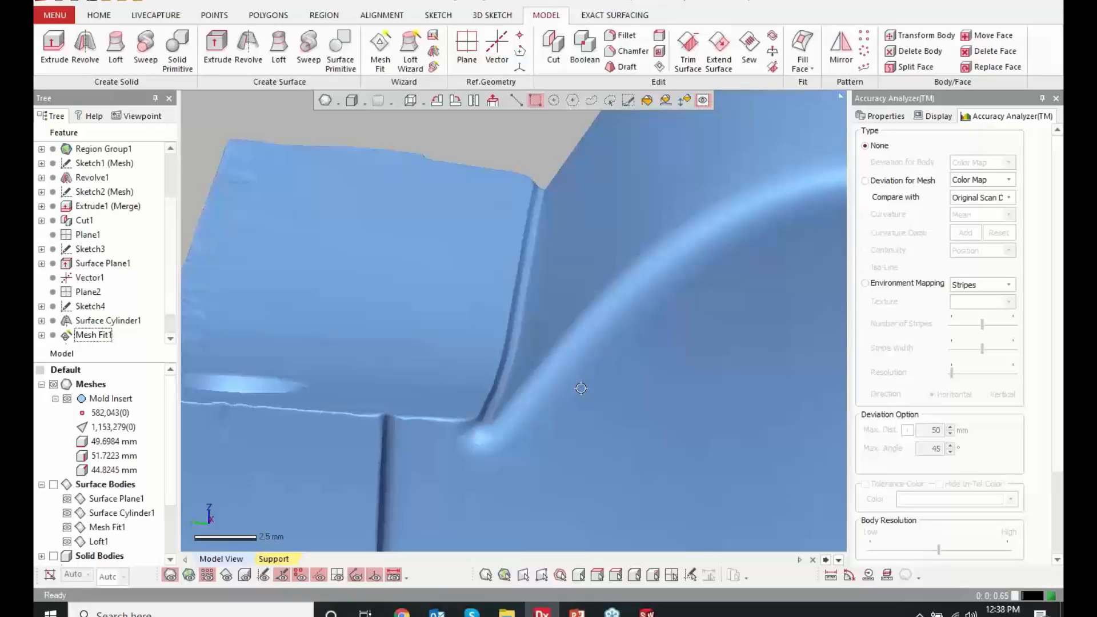
Start a 3D Mesh Sketch and trace a feature line from a seed poly-vertex on the lower step's inner edge
left_click(495, 15)
left_click(57, 49)
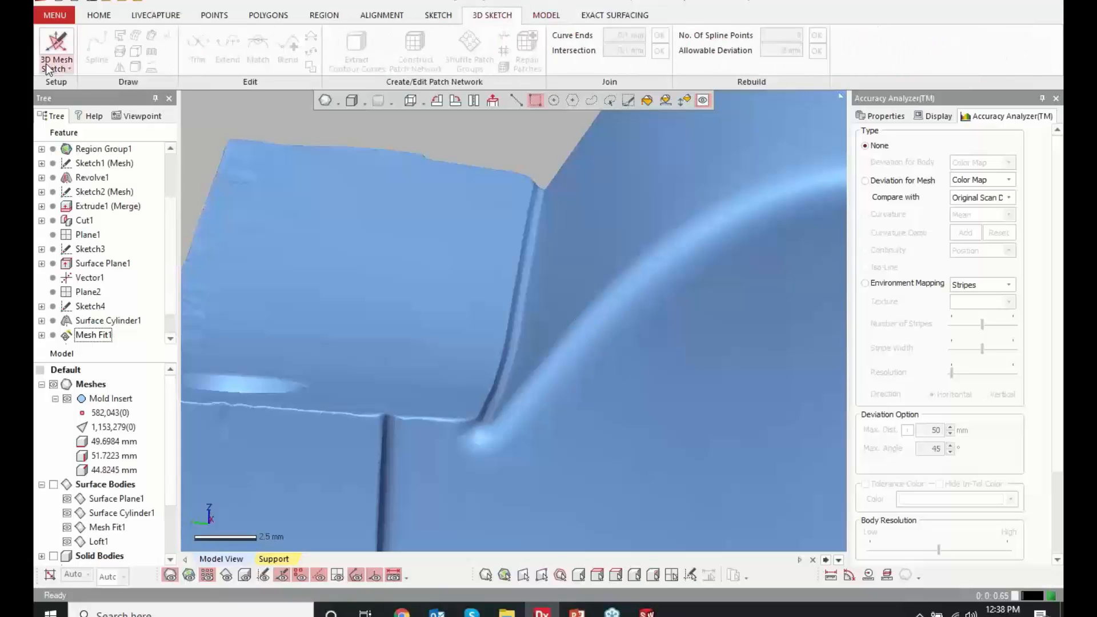
scroll(477, 343, "up", 3)
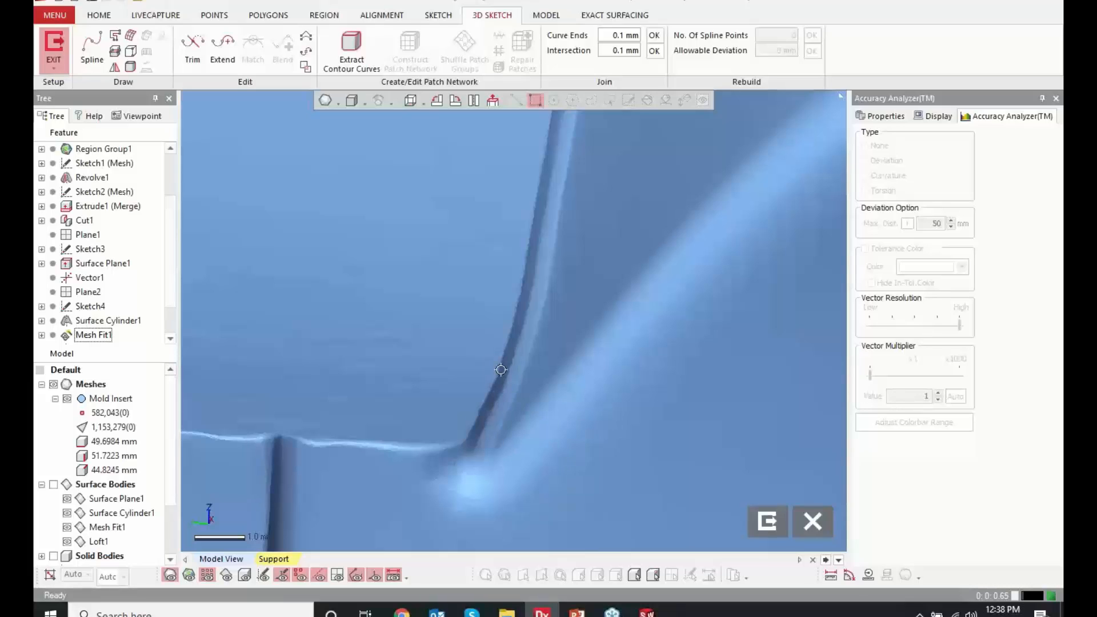
left_click(131, 67)
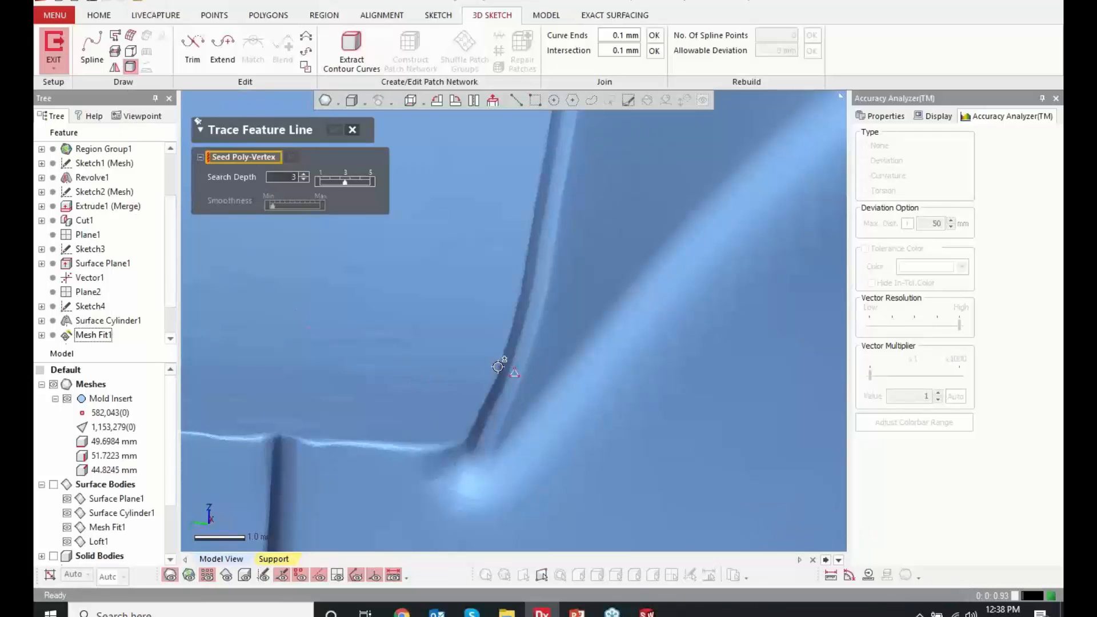
scroll(498, 372, "up", 5)
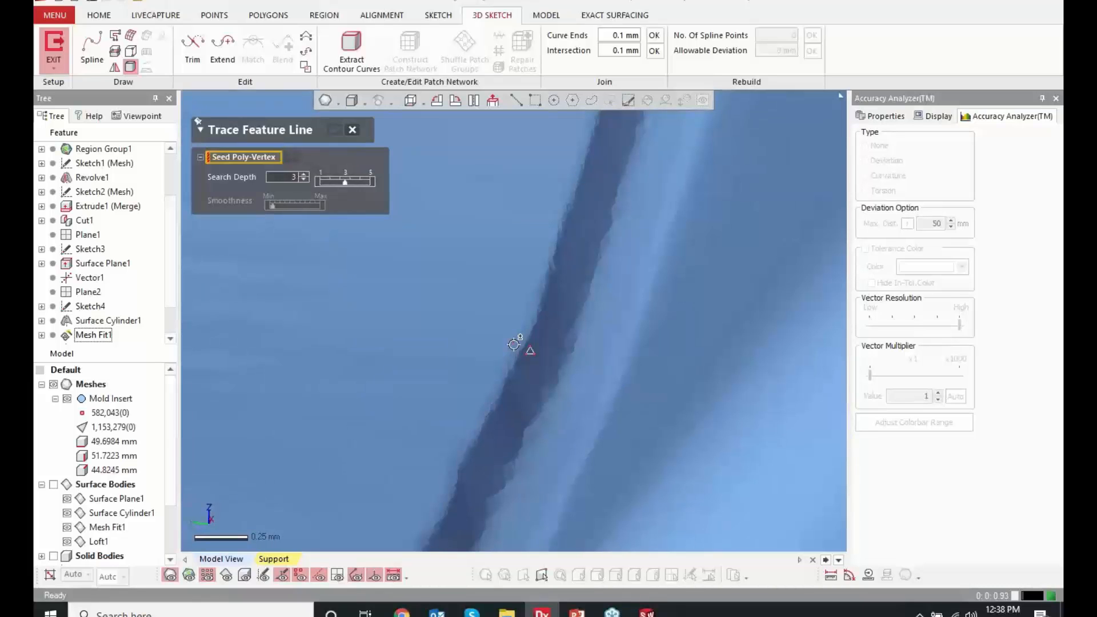
left_click(513, 345)
scroll(514, 344, "down", 5)
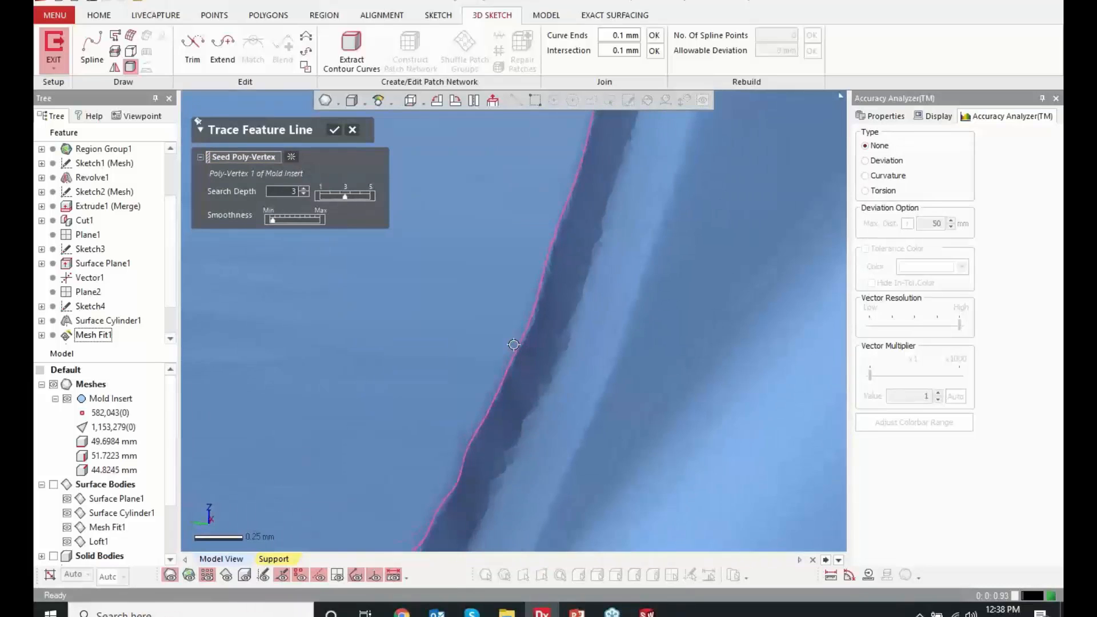
scroll(514, 344, "down", 4)
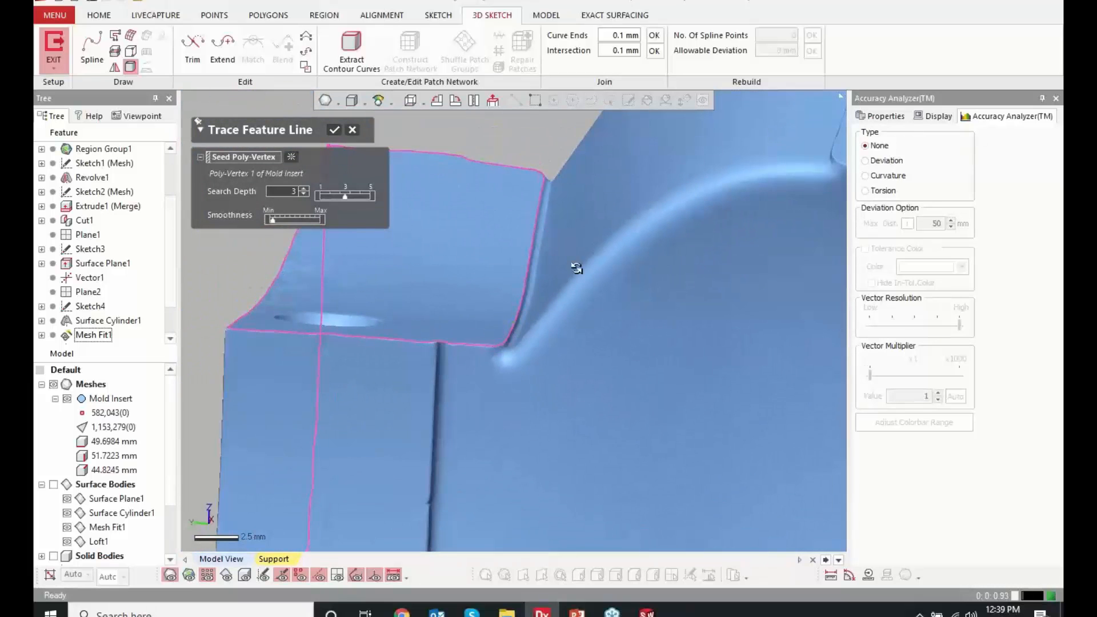
Limit the traced feature line to the stretch between the two corners of the lower step's inner edge and accept it
right_click_drag(576, 268, 693, 274)
scroll(473, 379, "down", 3)
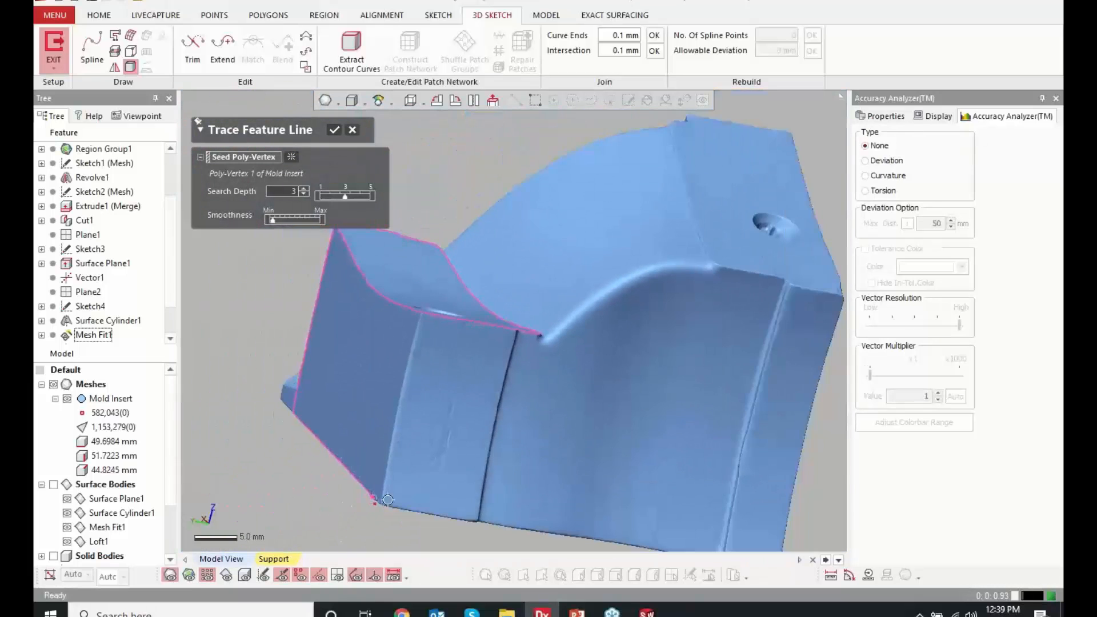
mouse_move(387, 499)
right_mouse_down()
mouse_move(534, 372)
mouse_move(448, 433)
right_mouse_up()
scroll(494, 397, "up", 5)
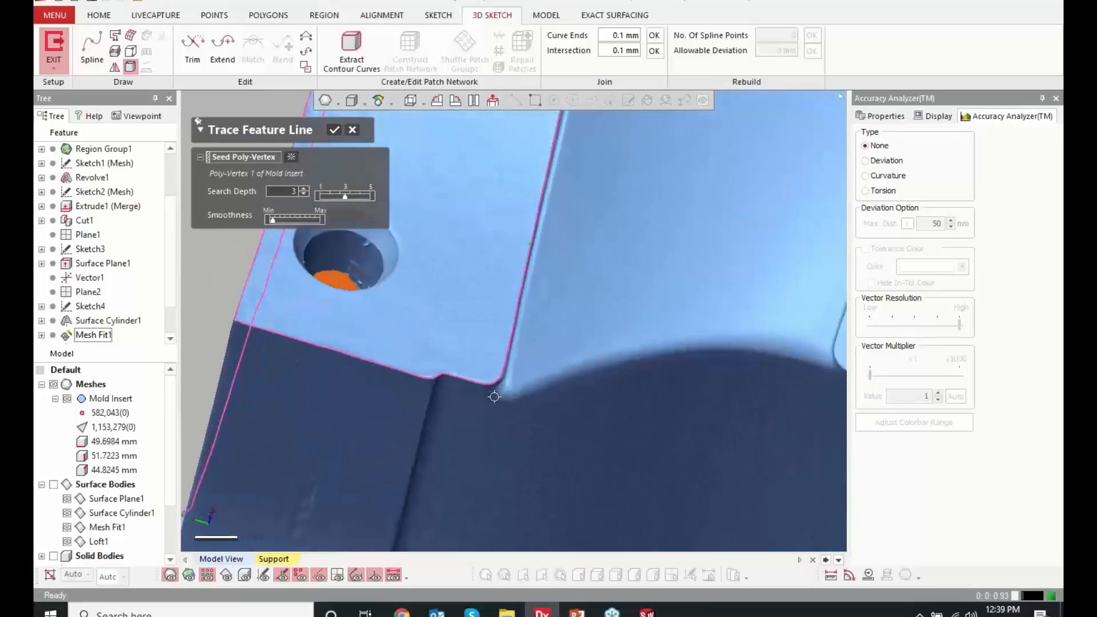
left_click(499, 373)
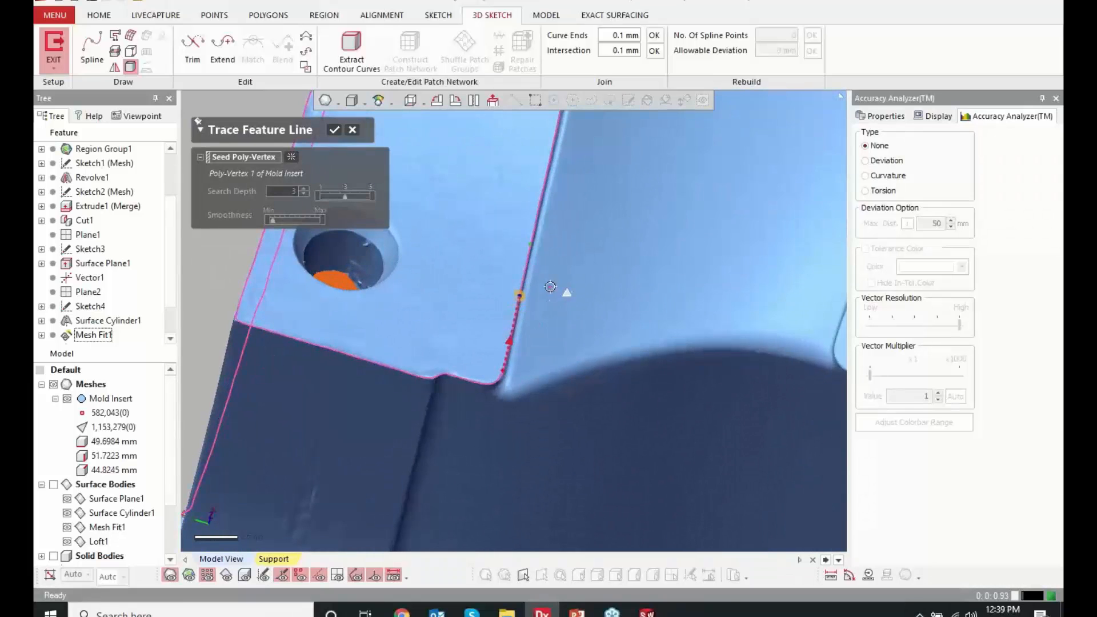
scroll(564, 289, "down", 5)
scroll(541, 187, "up", 5)
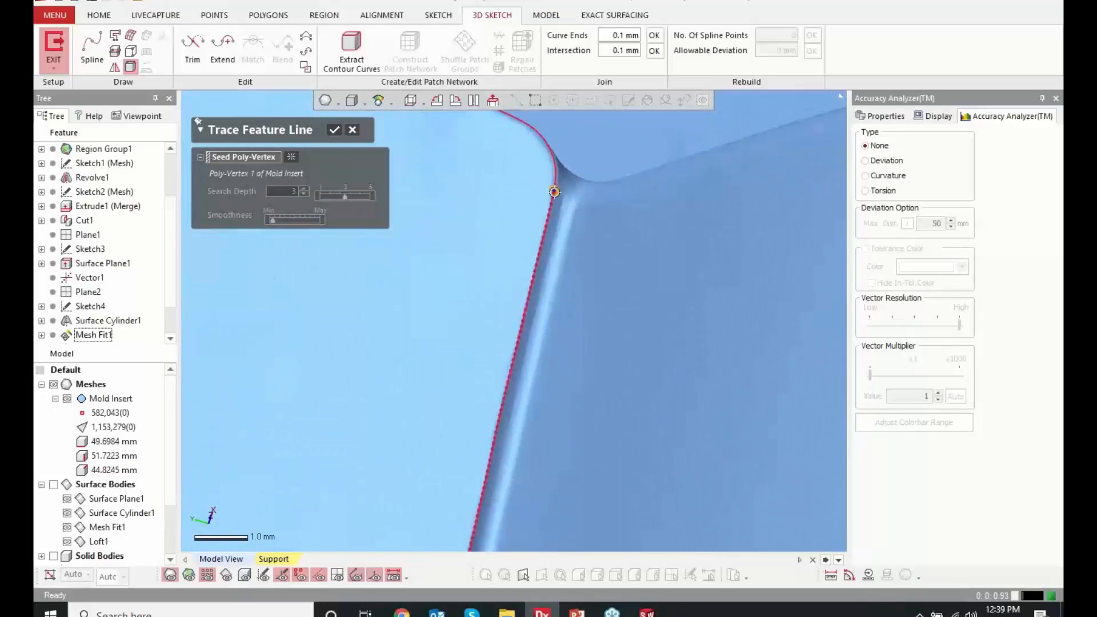
left_click(334, 130)
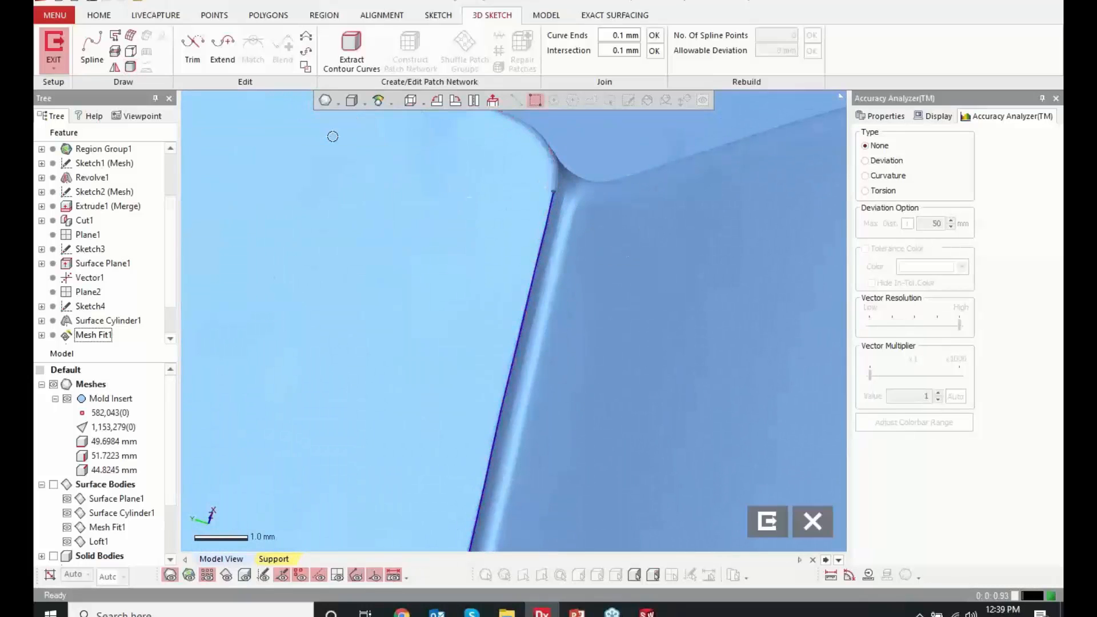
Select the traced spline to inspect it along the step's inner edge, and exit the 3D Mesh Sketch
mouse_move(531, 365)
right_mouse_down()
mouse_move(541, 381)
mouse_move(519, 350)
right_mouse_up()
left_click(539, 354)
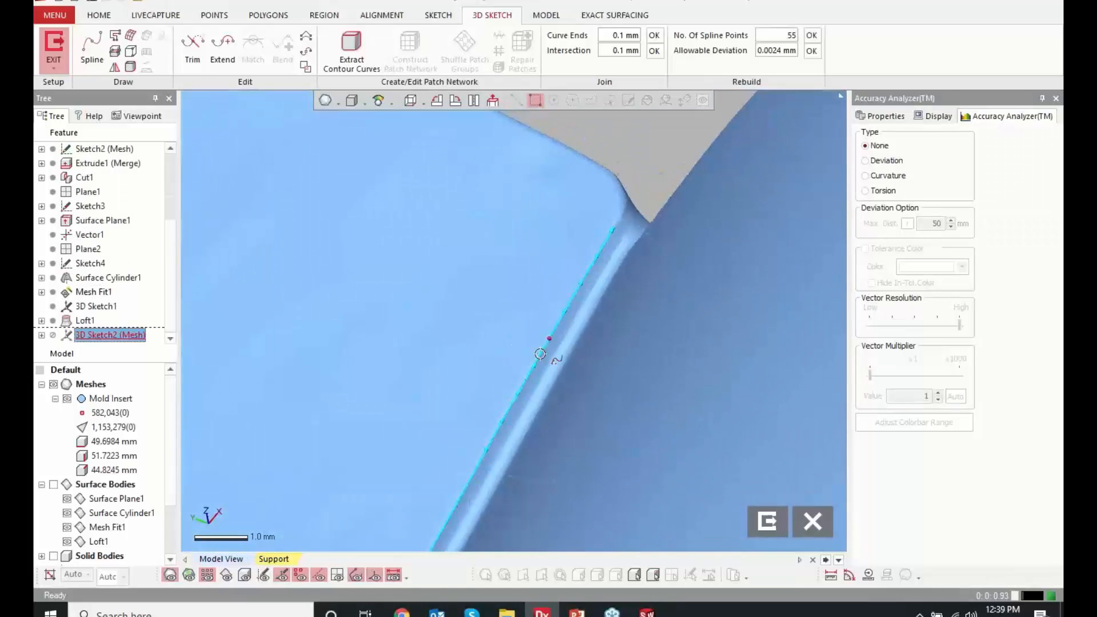
scroll(535, 221, "down", 6)
right_click_drag(534, 221, 545, 425)
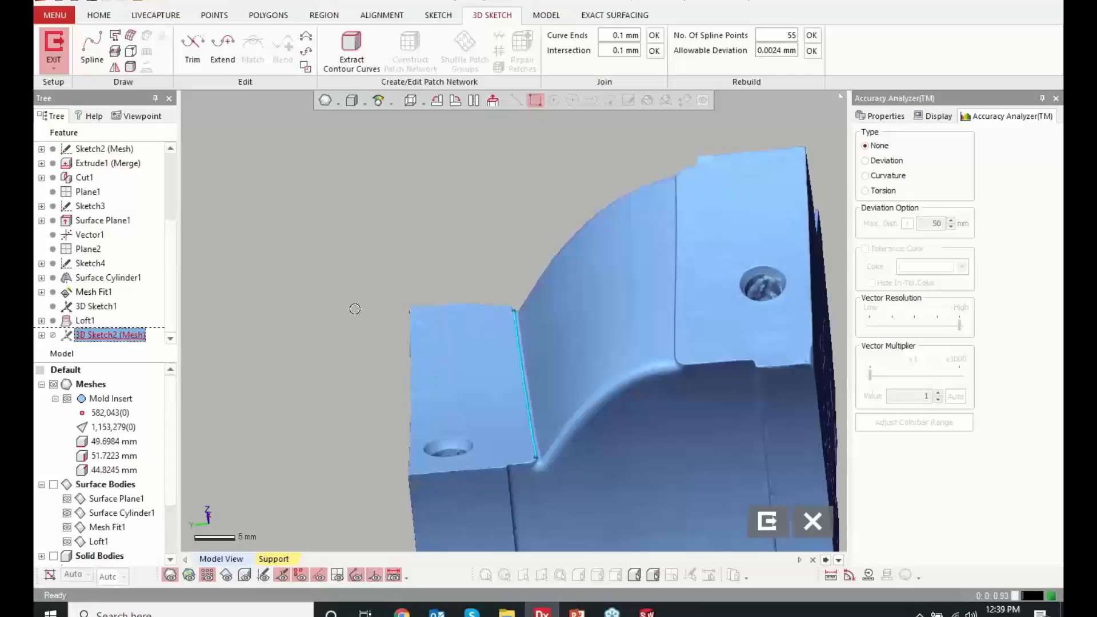
left_click(769, 521)
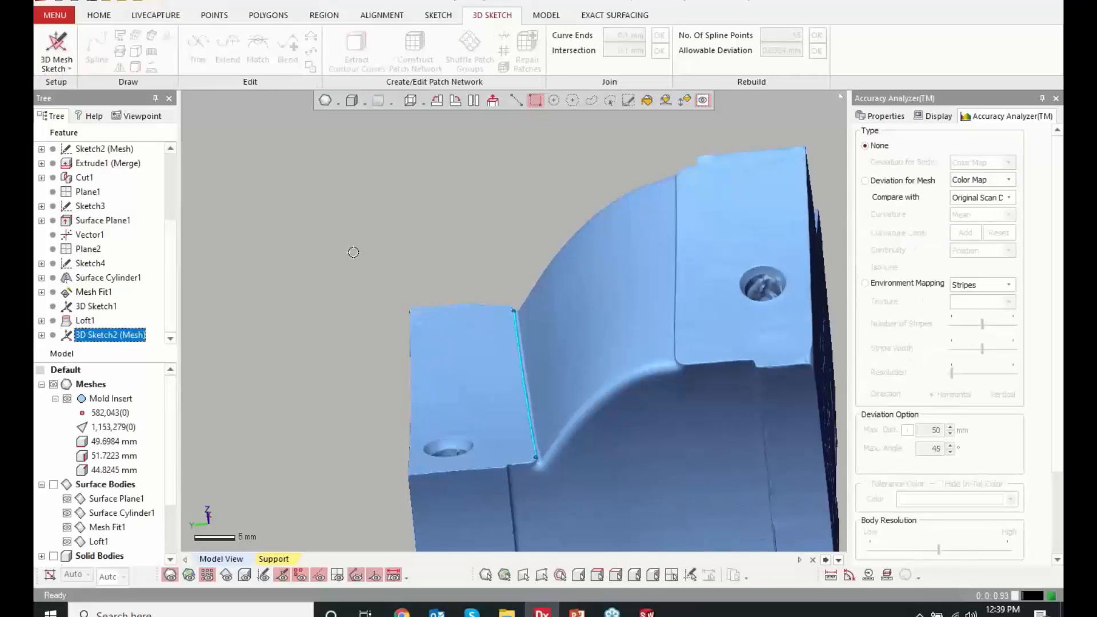
left_click(112, 17)
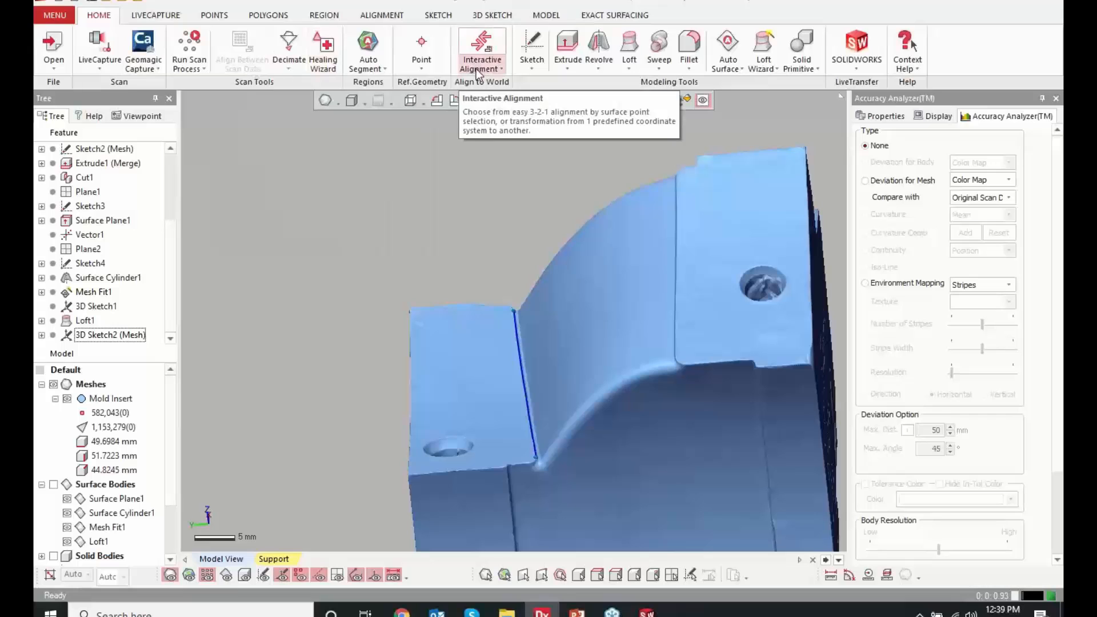
Start a reference plane on the traced 3D Sketch2 (Mesh) curve, using the N Division method
left_click(423, 57)
left_click(442, 125)
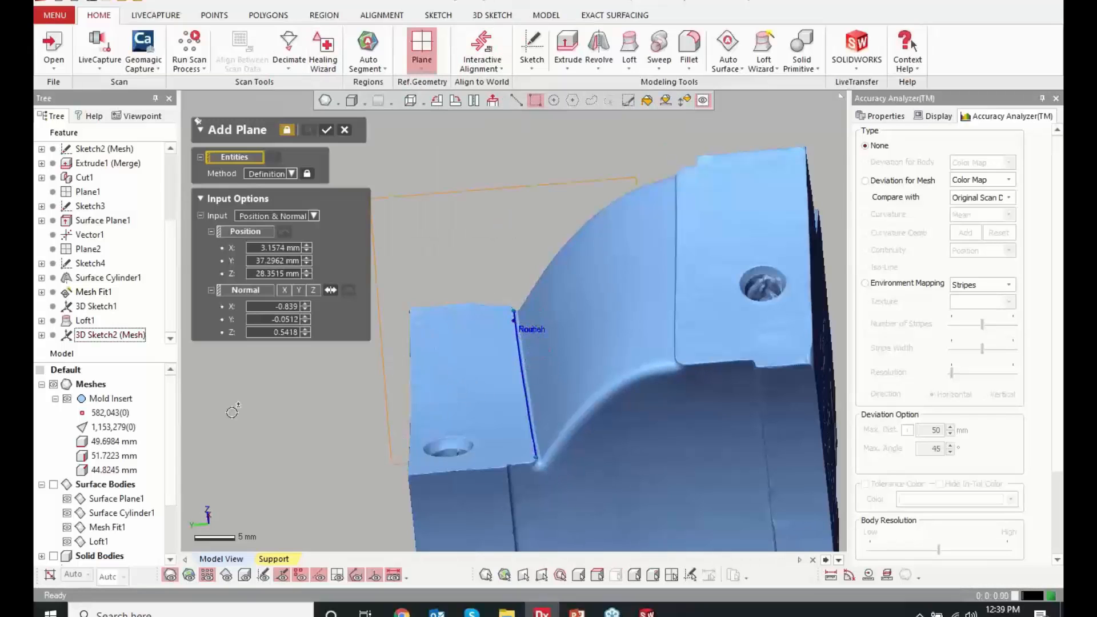
scroll(51, 530, "down", 2)
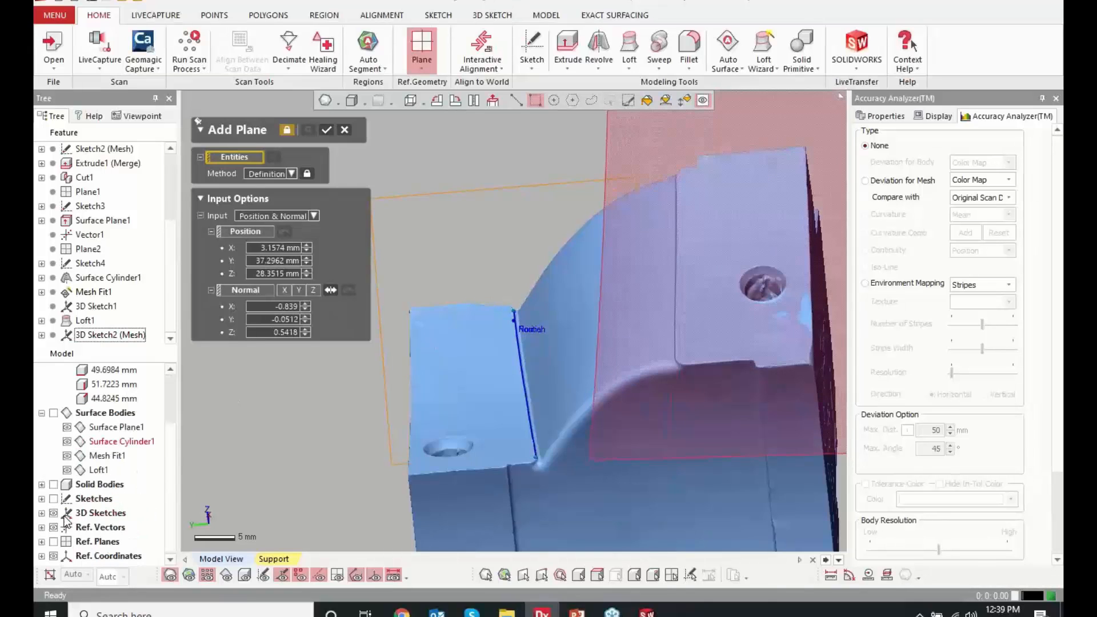
left_click(101, 541)
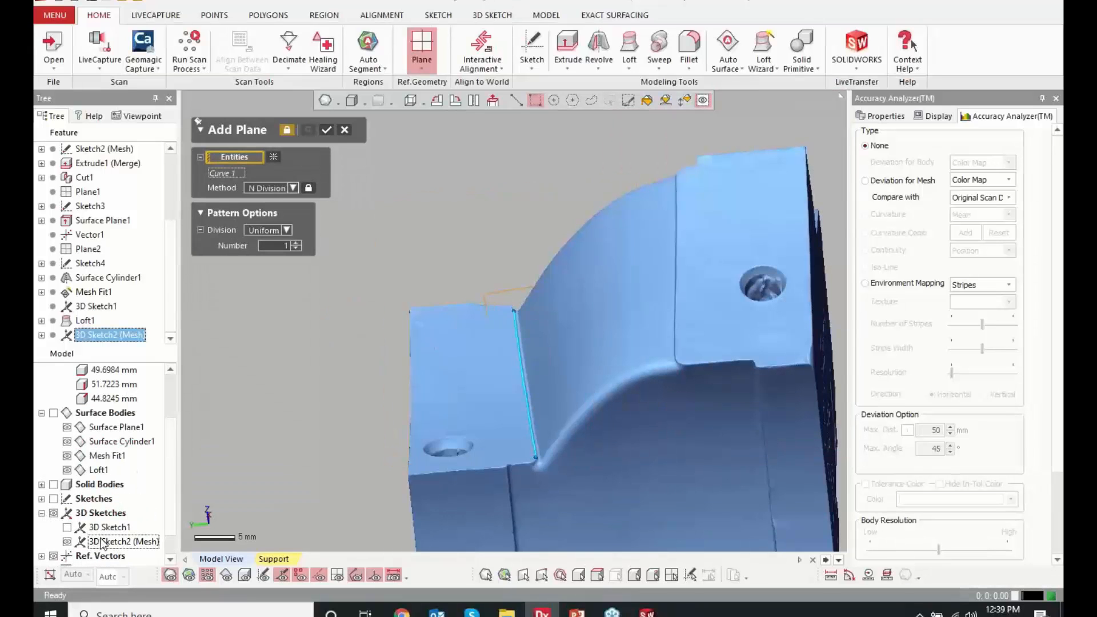
right_click_drag(323, 381, 565, 395)
Switch the plane division to Offset with number 1 and distance 20 mm, create the plane and exit the command
left_click(284, 233)
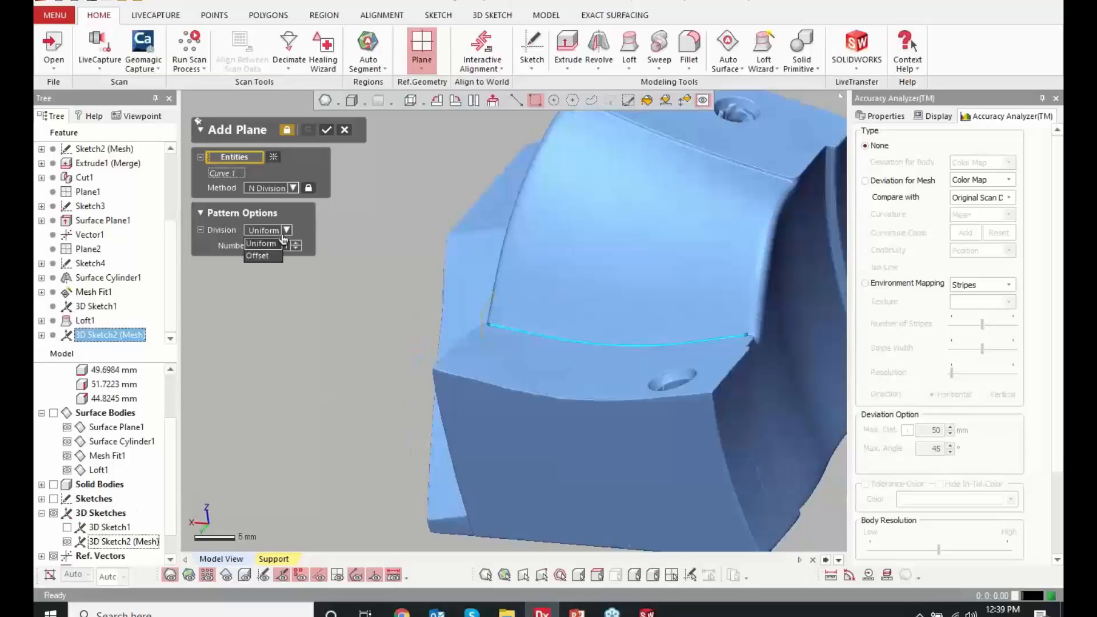
left_click(263, 256)
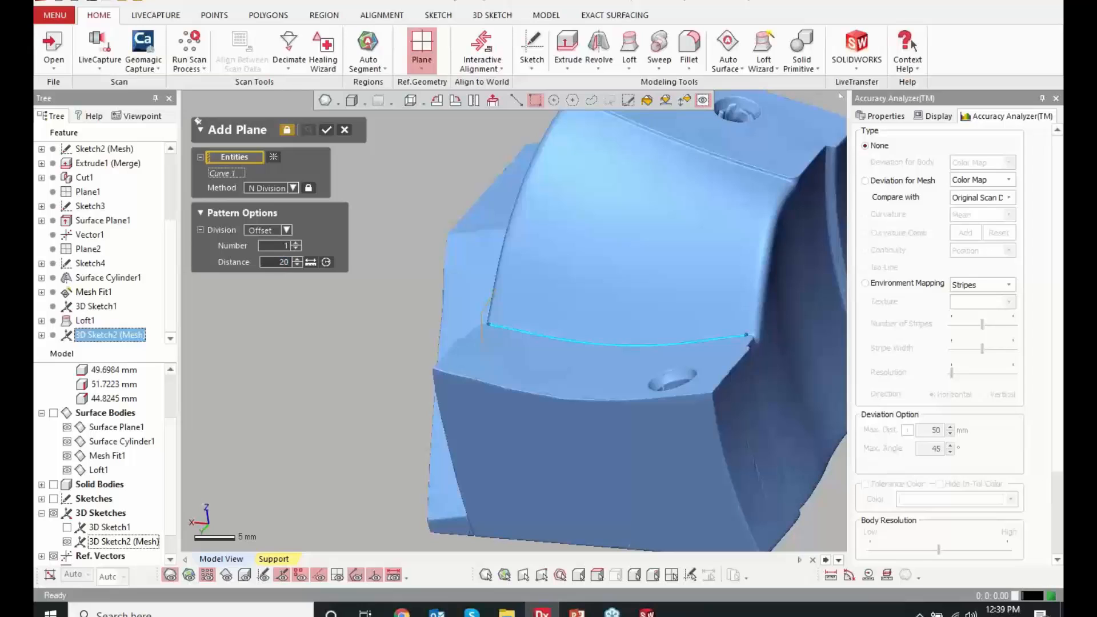
key("Return")
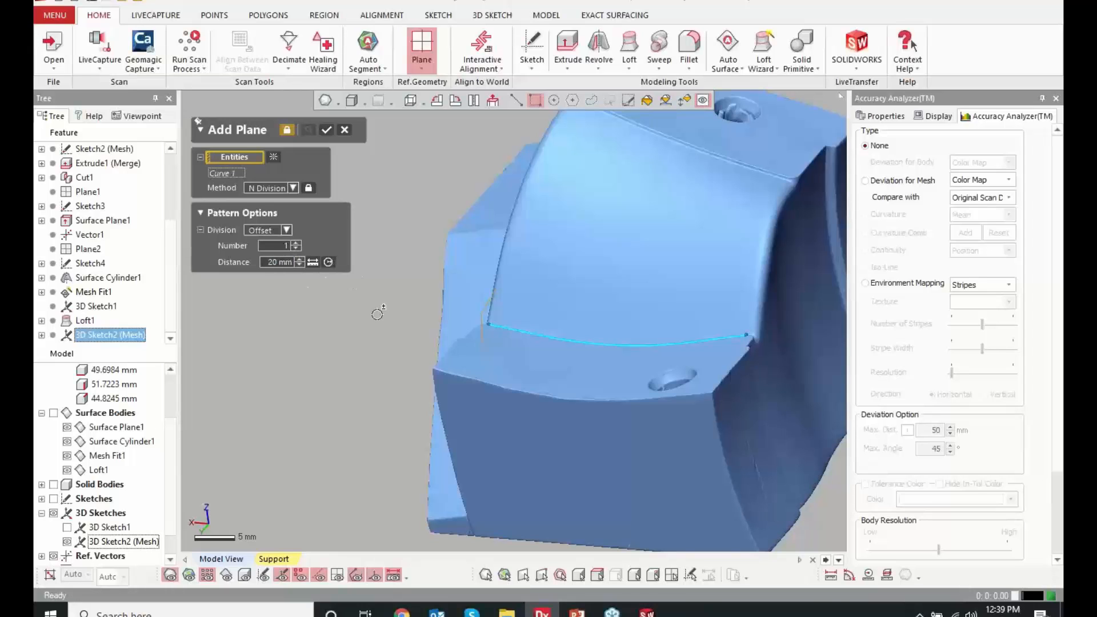
right_click_drag(377, 315, 409, 272)
scroll(371, 229, "up", 5)
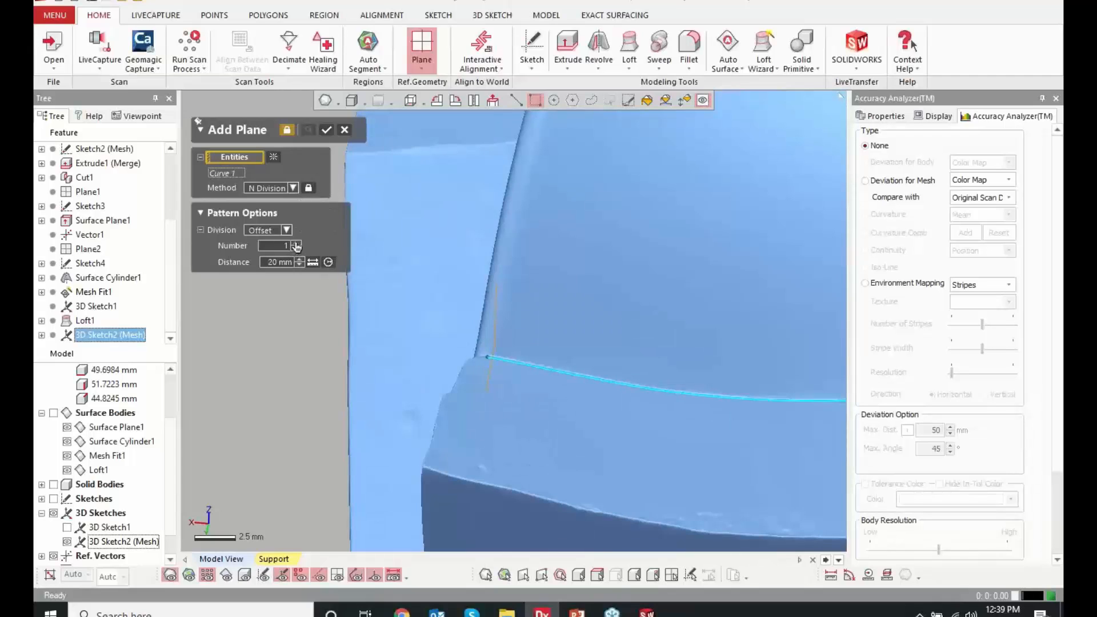
left_click(326, 131)
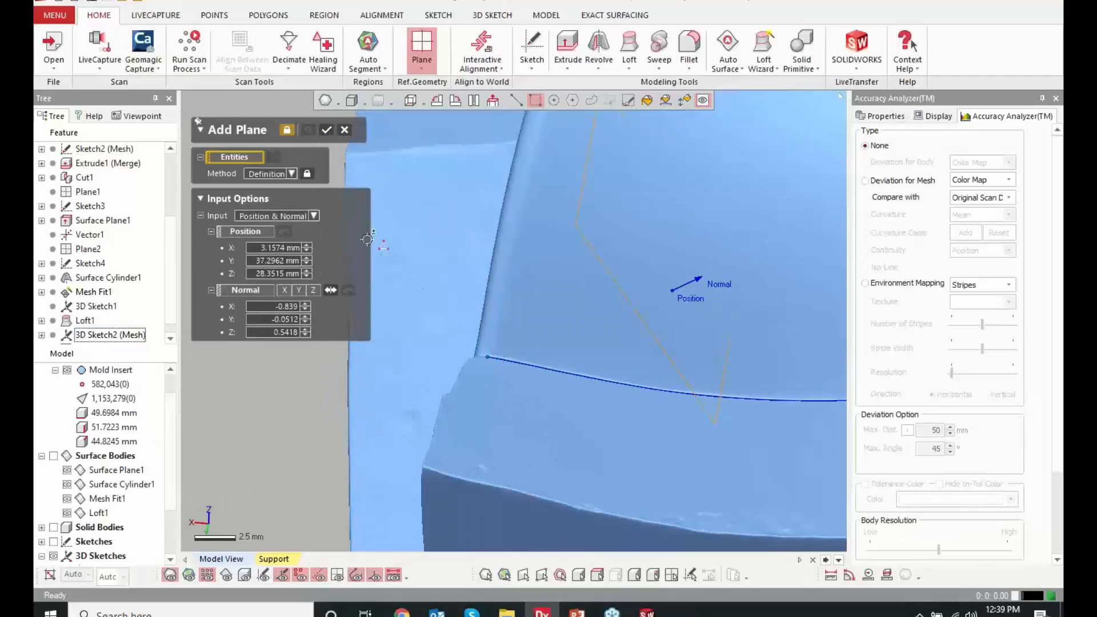
left_click(344, 130)
right_click_drag(499, 479, 552, 481)
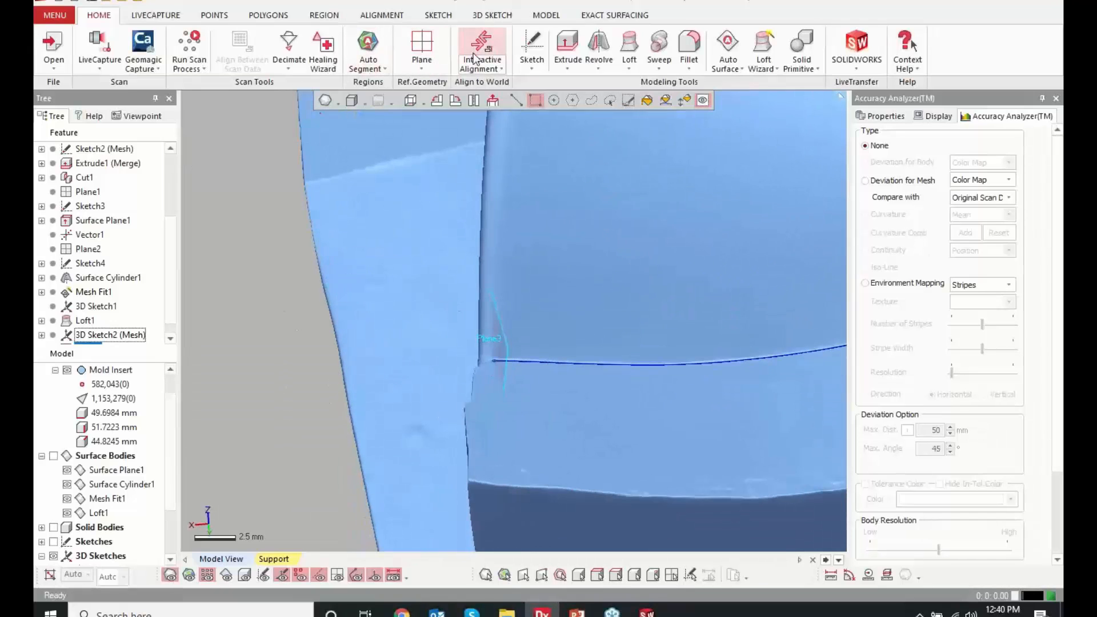
left_click(424, 60)
left_click(425, 70)
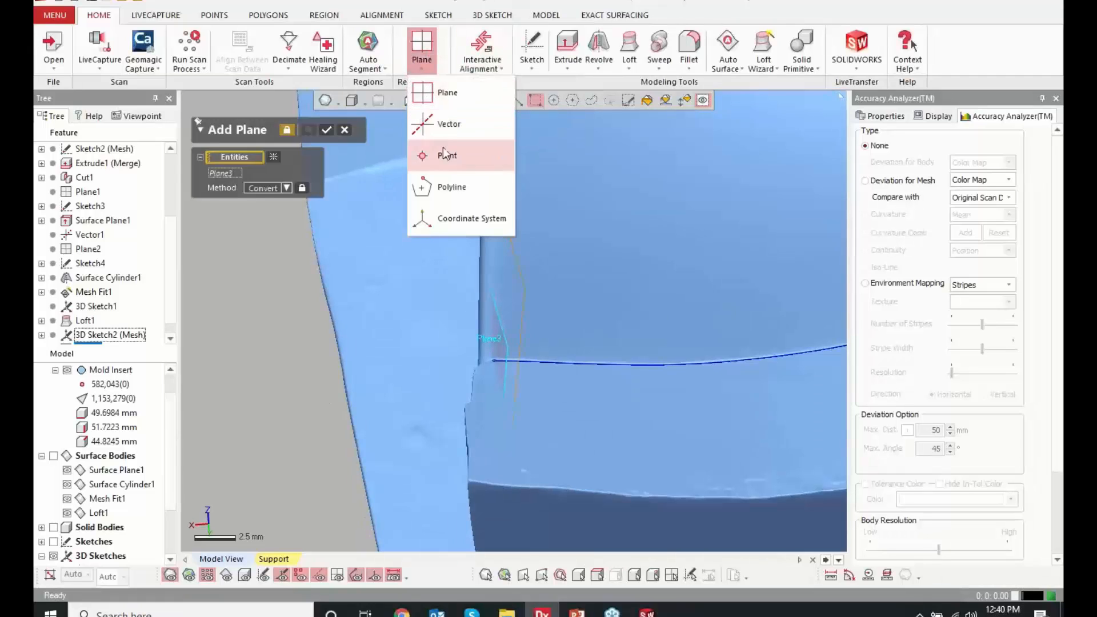
left_click(453, 152)
left_click(554, 327)
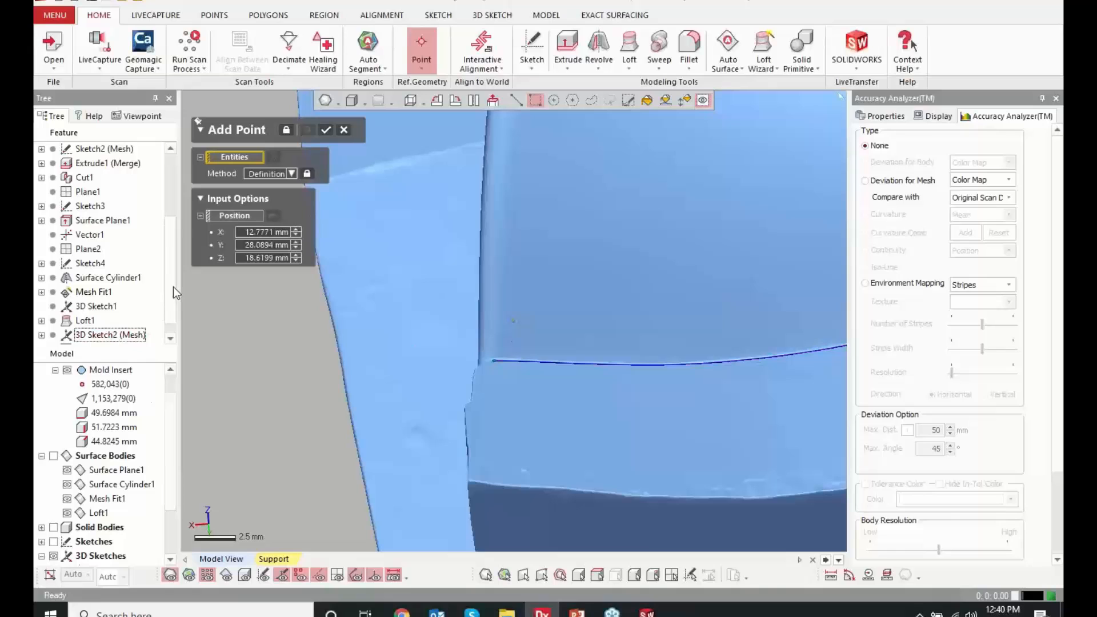
left_click(79, 337)
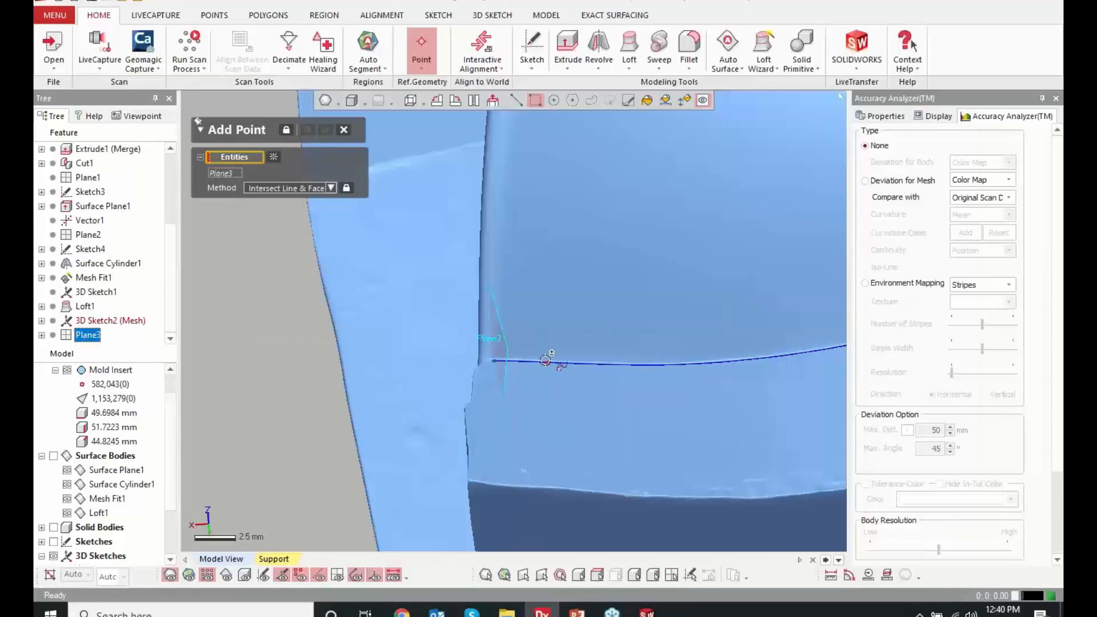
scroll(95, 526, "down", 2)
left_click(96, 514)
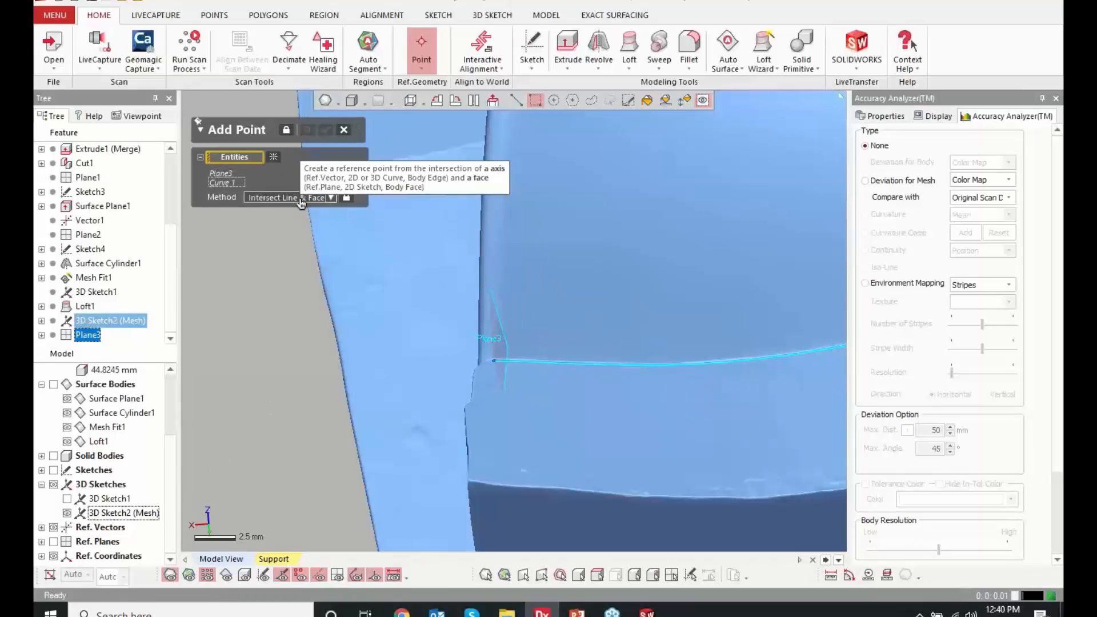
right_click_drag(533, 316, 475, 315)
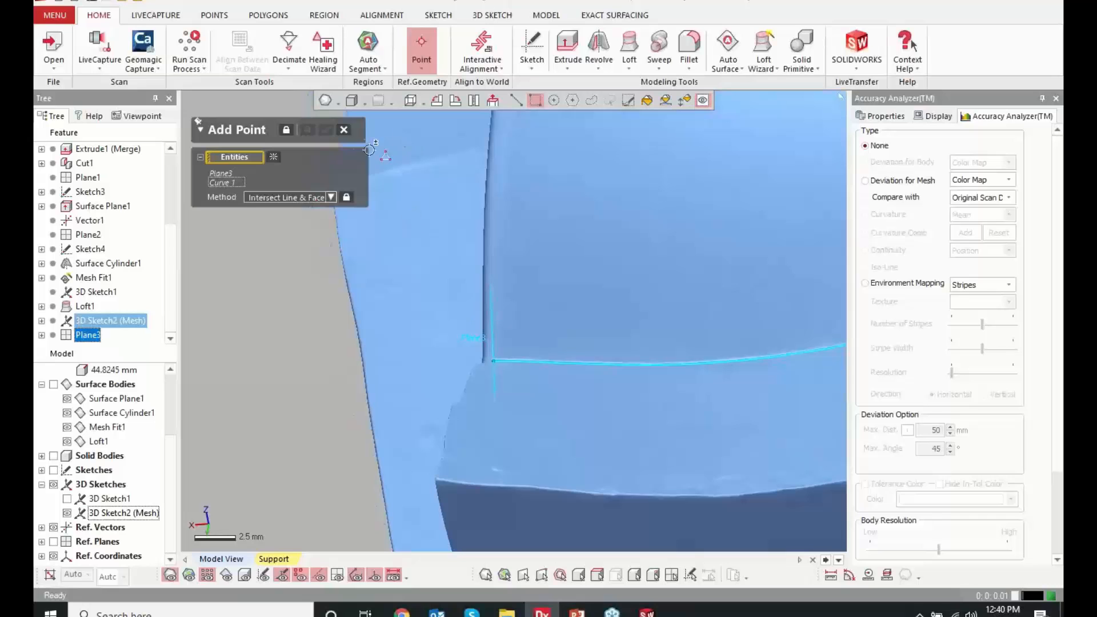
left_click(342, 130)
left_click(511, 330)
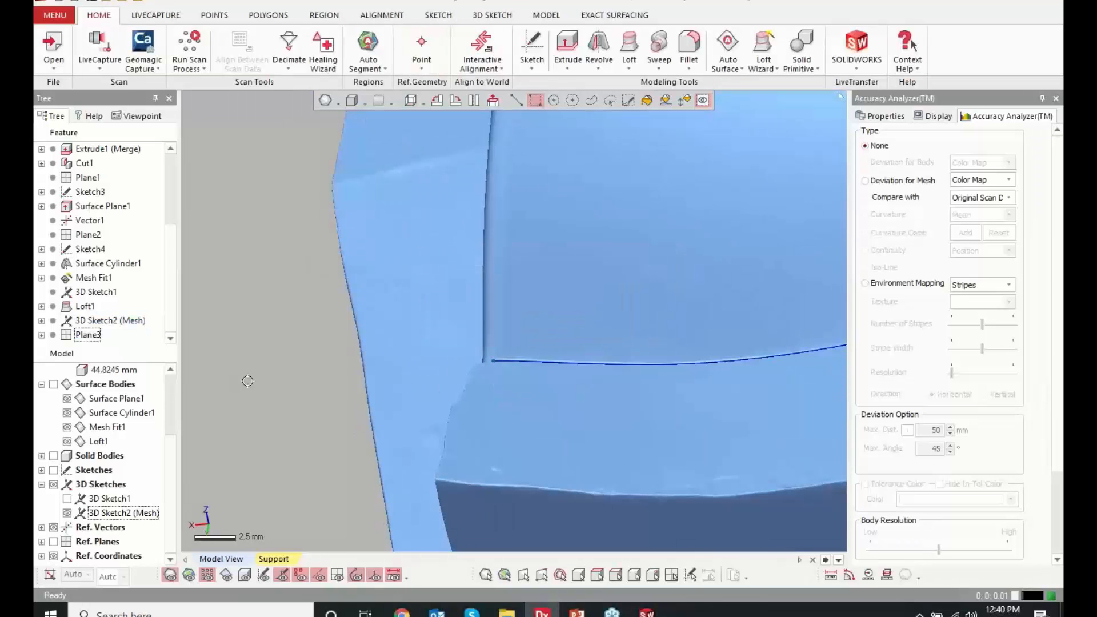
Show the reference planes and start a planar Mesh Sketch on Plane3 with a 0 mm section offset
right_click_drag(435, 384, 617, 343)
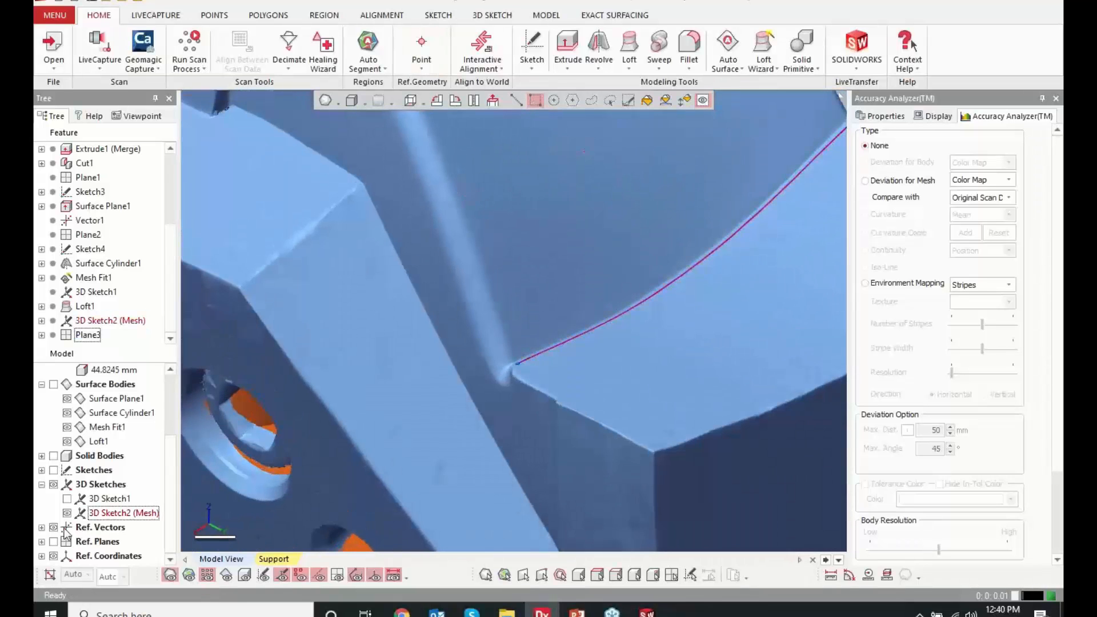
left_click(53, 541)
left_click(568, 334)
right_click(568, 331)
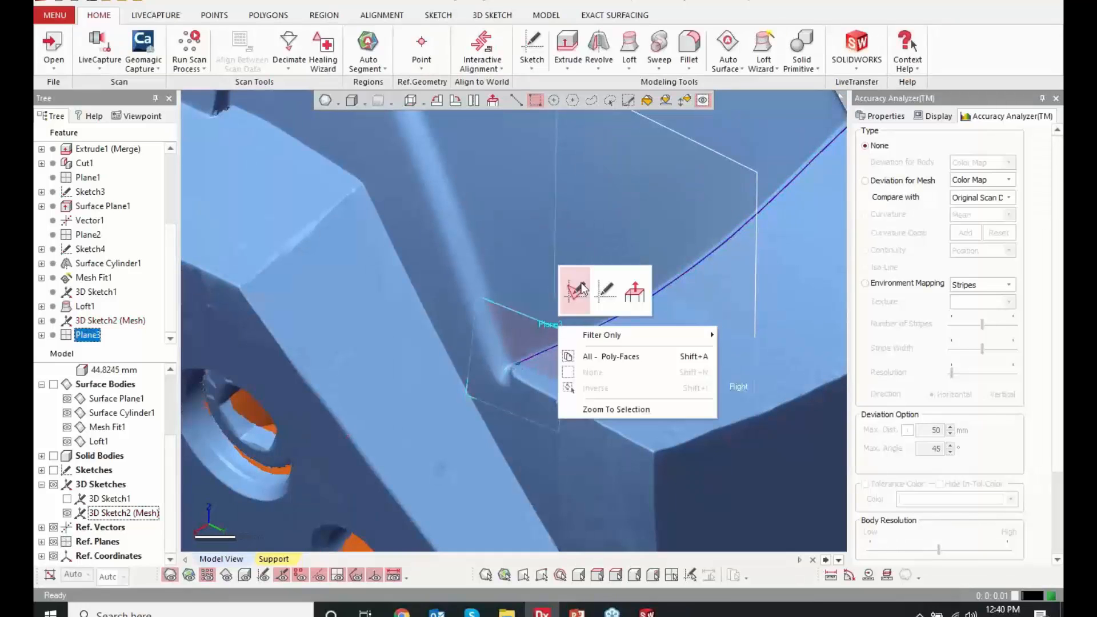
left_click(575, 284)
scroll(518, 366, "up", 5)
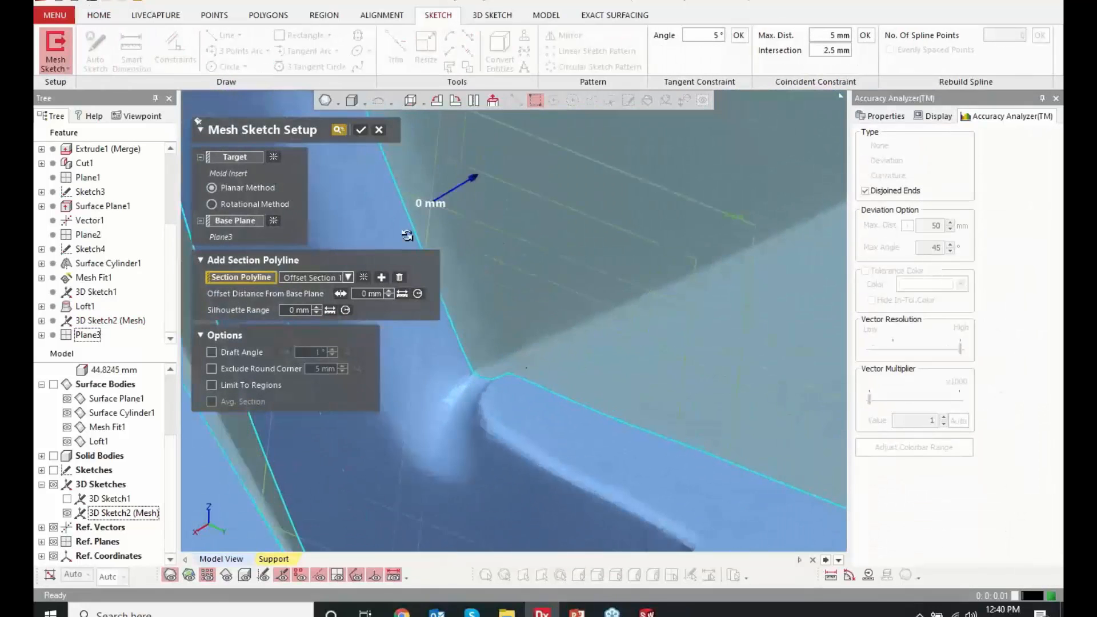
left_click(359, 133)
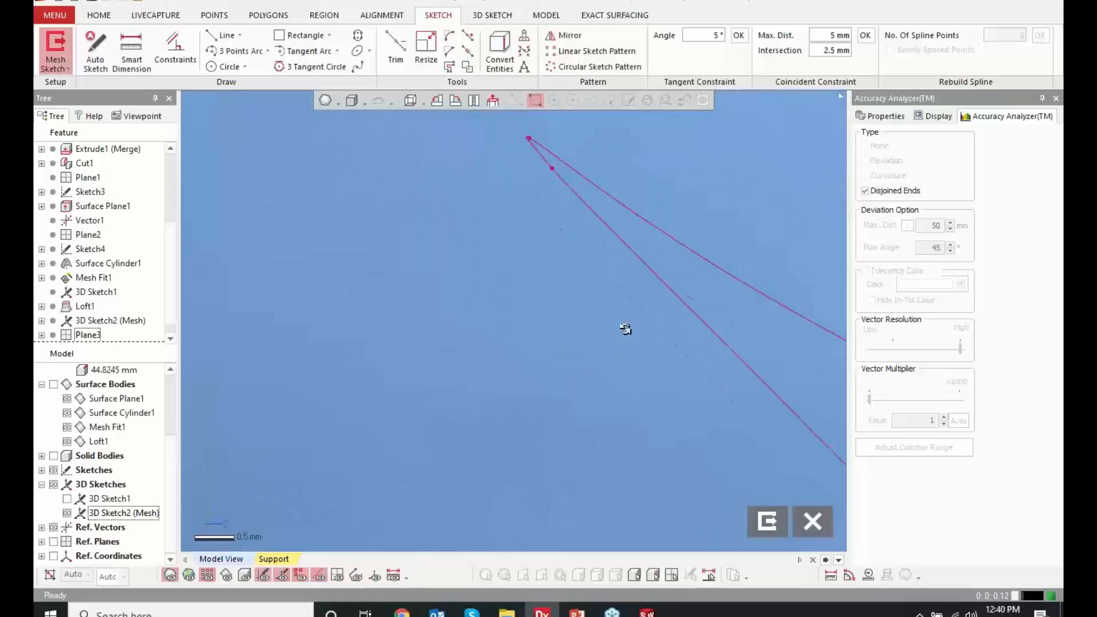
Examine the section polyline against the mesh and where it crosses the narrow groove beside the curved face
scroll(628, 336, "down", 8)
right_click_drag(586, 361, 583, 363)
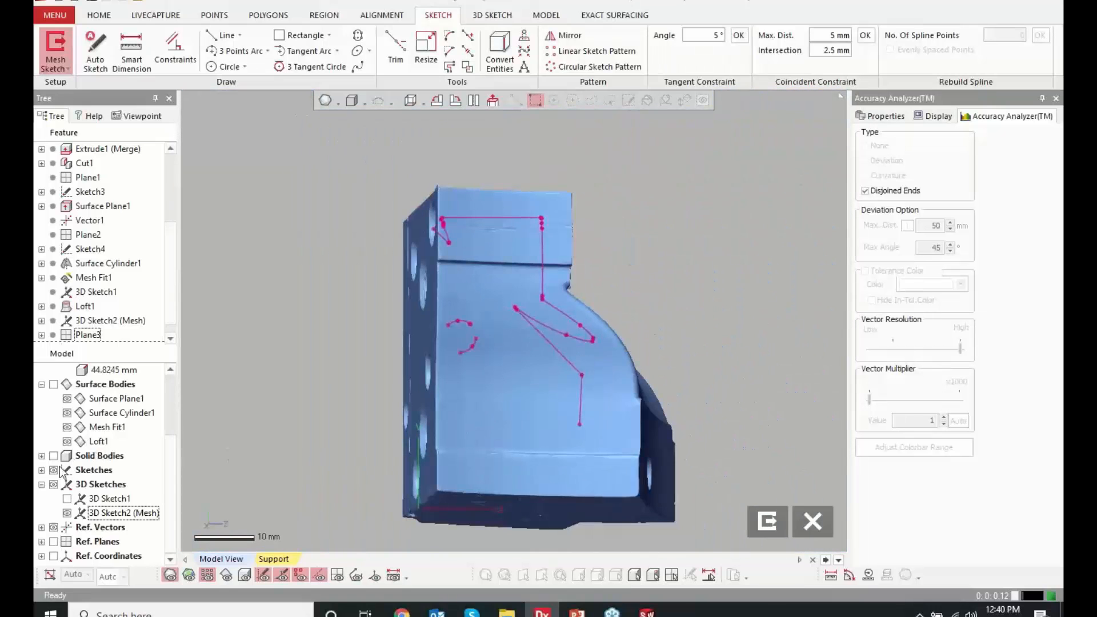
scroll(585, 324, "up", 2)
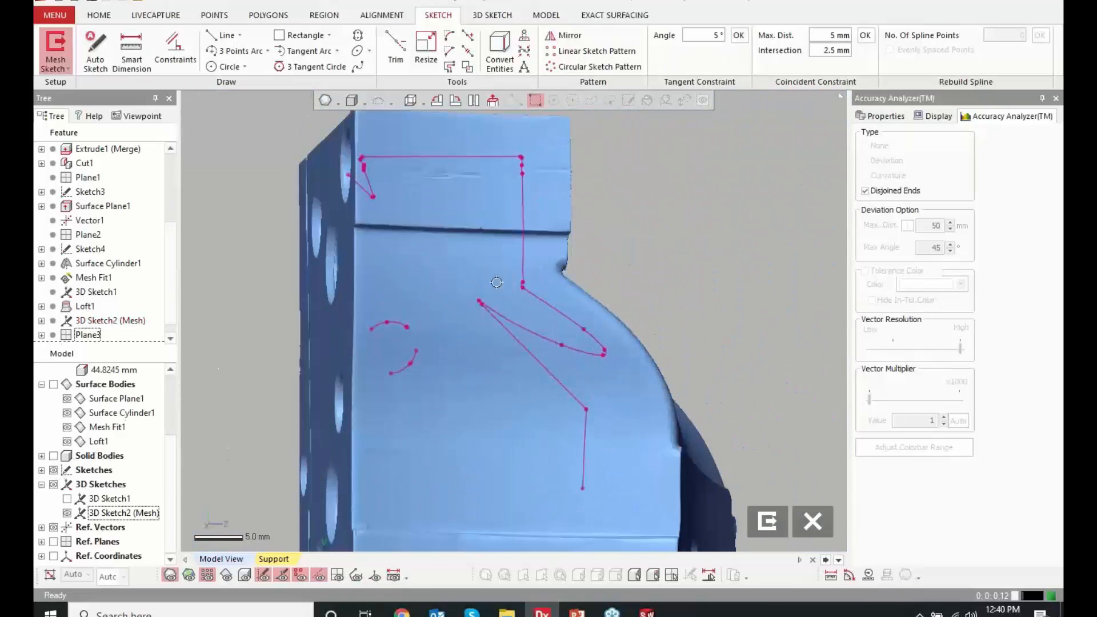
scroll(484, 322, "up", 3)
scroll(484, 305, "down", 3)
scroll(491, 229, "down", 2)
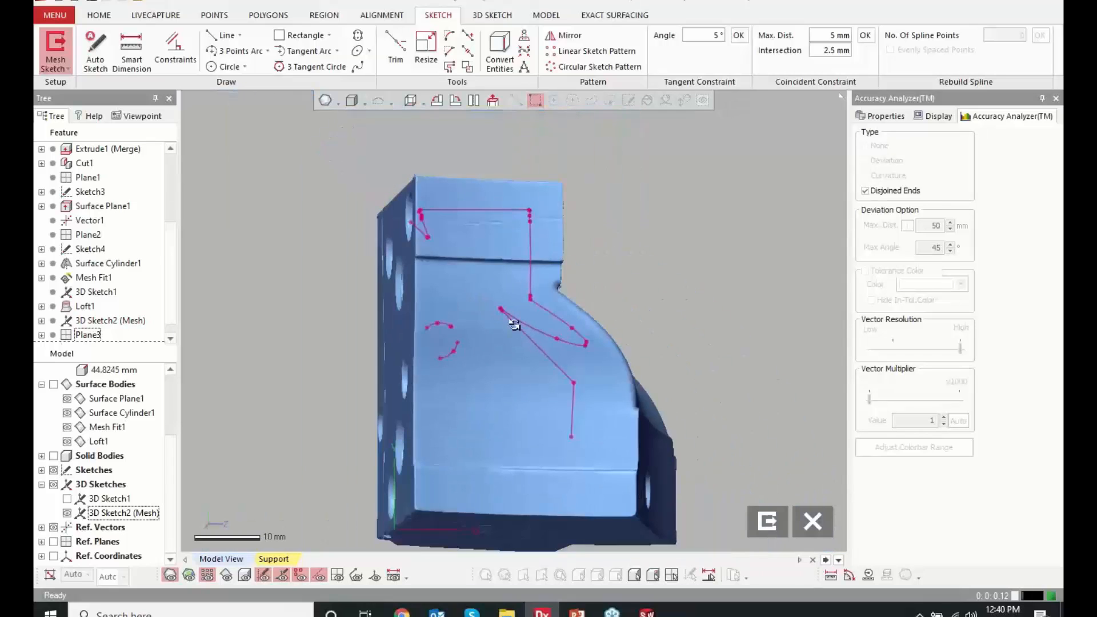
right_click_drag(514, 325, 540, 296)
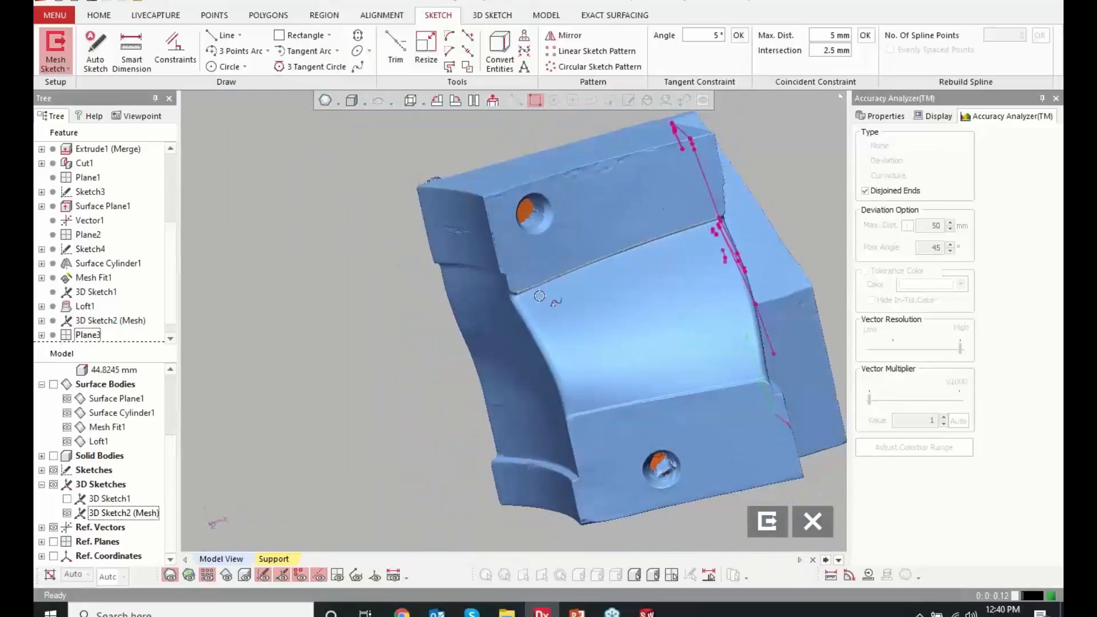
scroll(743, 249, "up", 5)
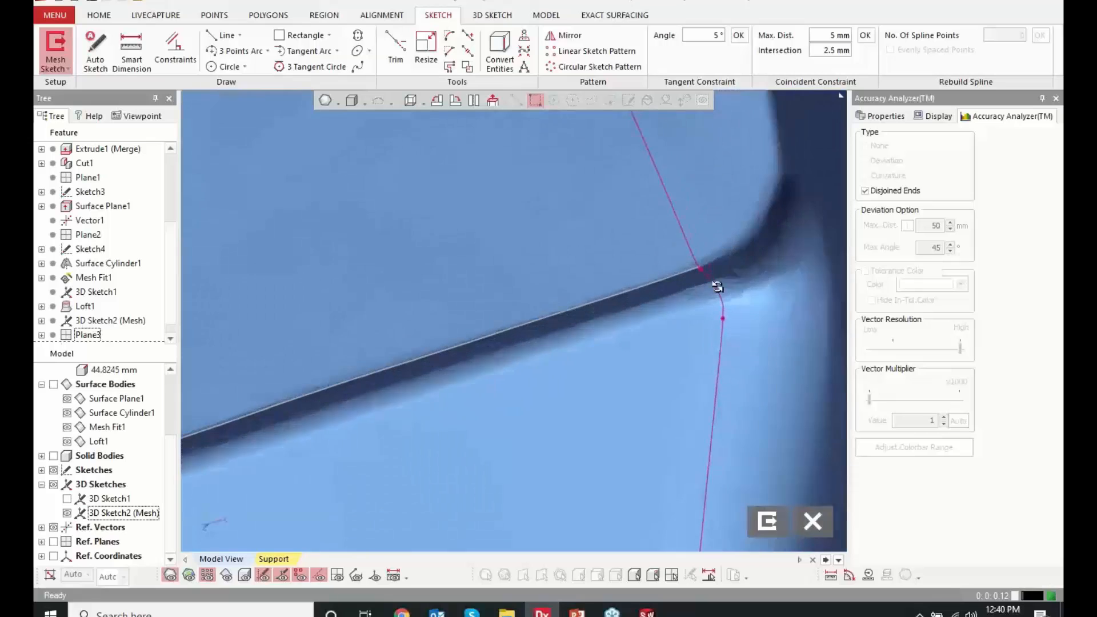
mouse_move(718, 287)
right_mouse_down()
mouse_move(678, 282)
mouse_move(663, 254)
right_mouse_up()
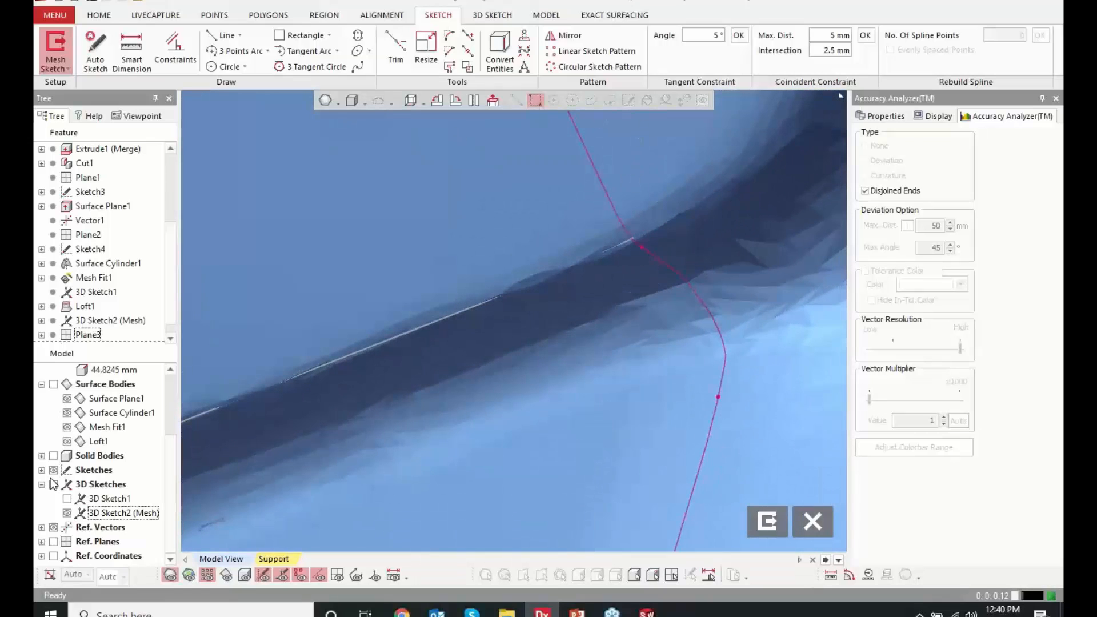
Hide the mesh, view the sketch plane squarely, and convert the end point of the traced 3D curve into the sketch
scroll(166, 457, "up", 3)
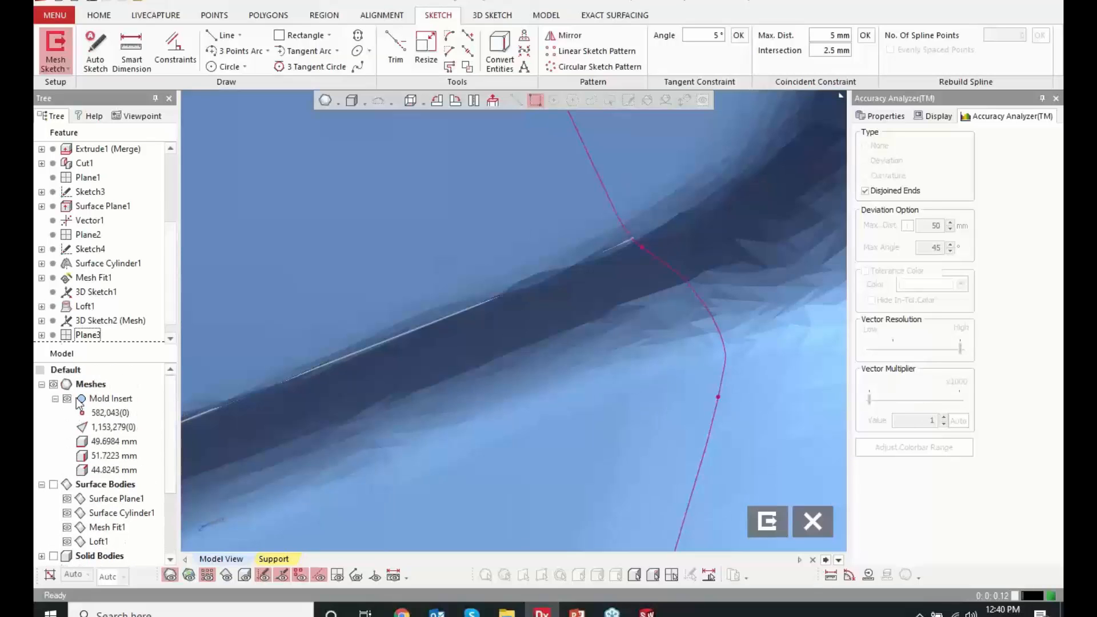
left_click(53, 384)
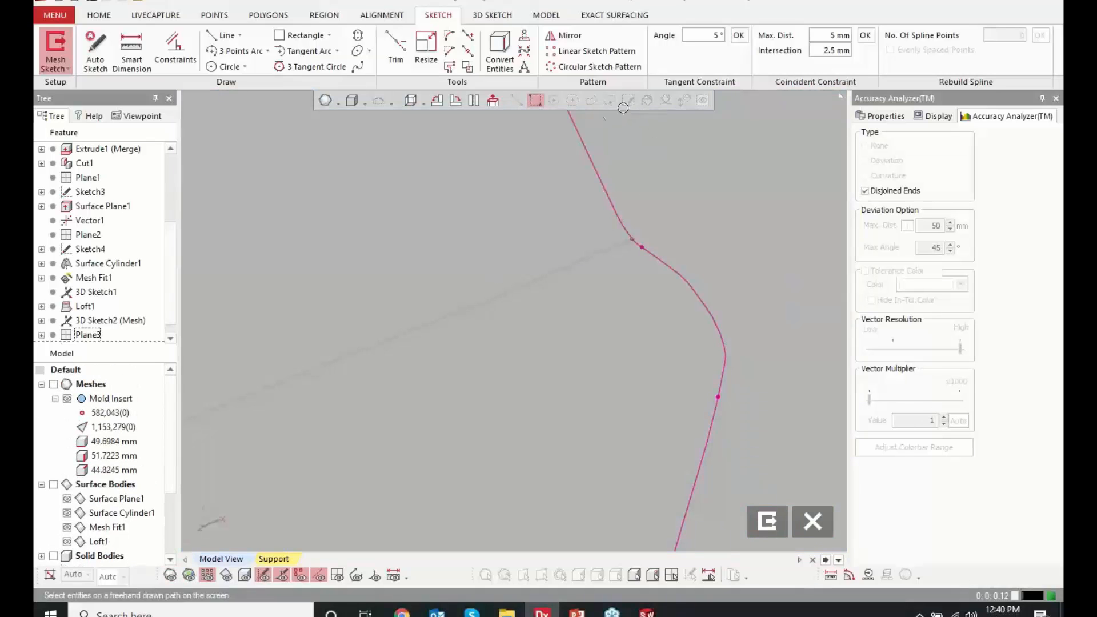
mouse_move(607, 117)
right_mouse_down()
mouse_move(684, 263)
mouse_move(726, 291)
right_mouse_up()
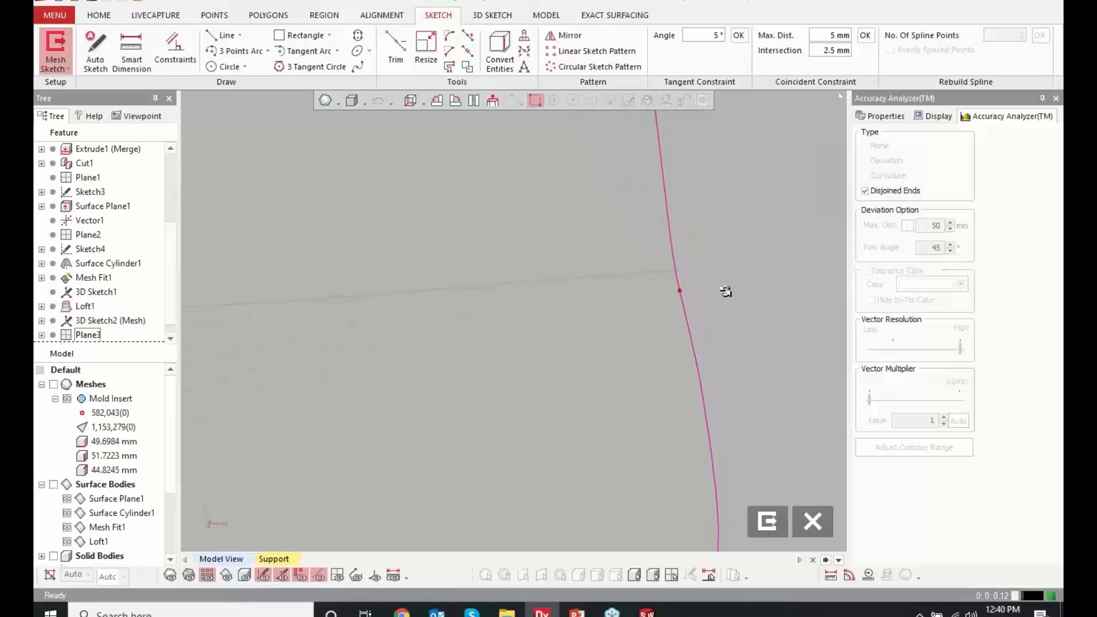
left_click(492, 100)
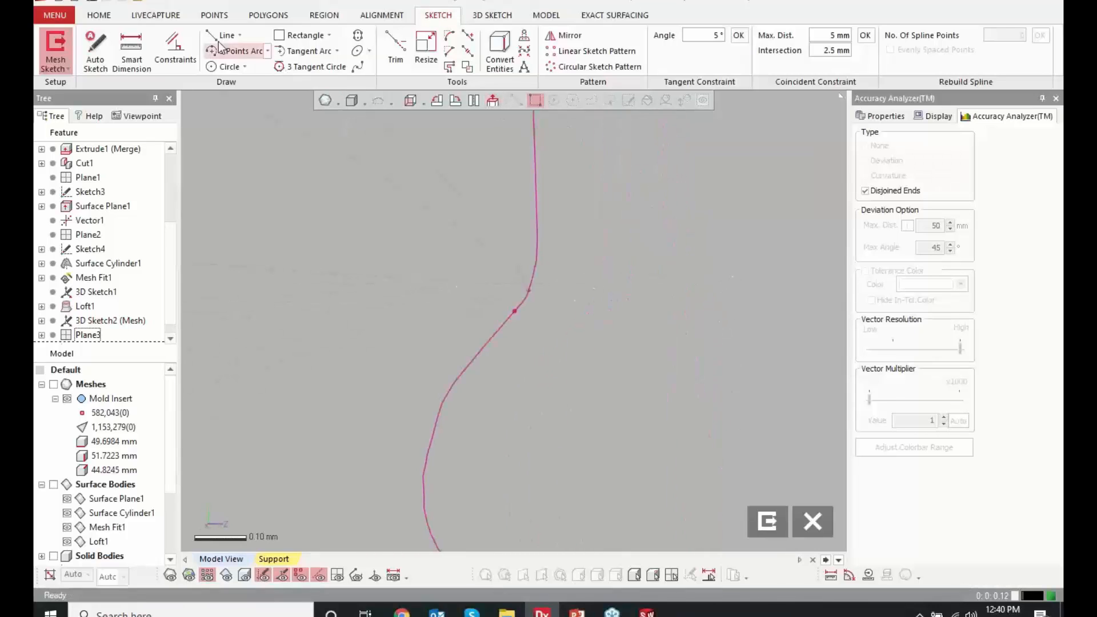
left_click(499, 52)
left_click(529, 290)
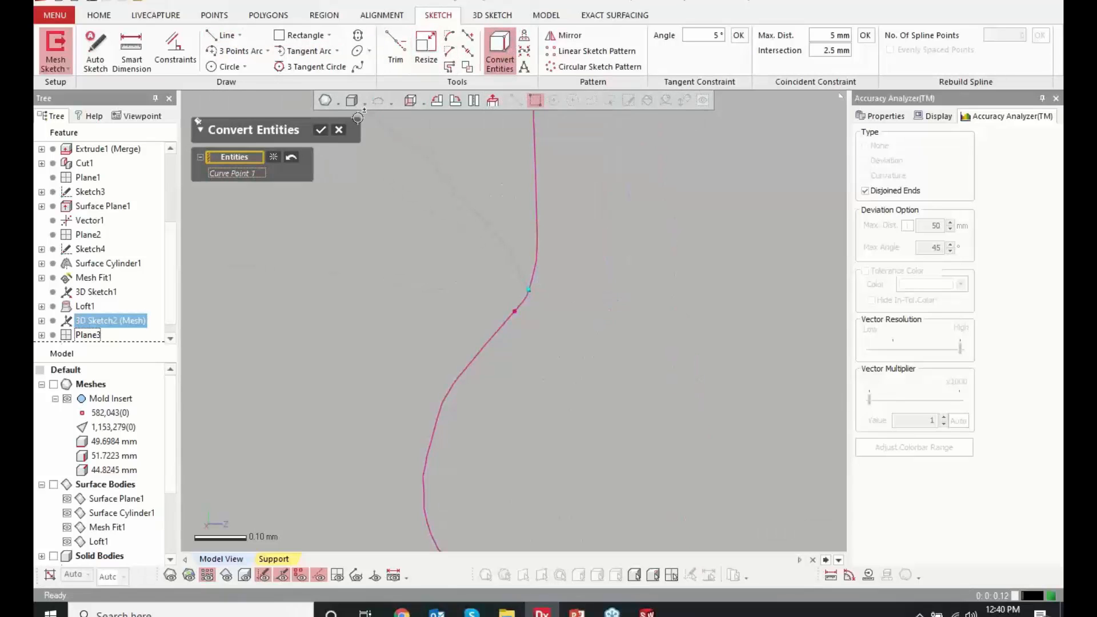
left_click(322, 130)
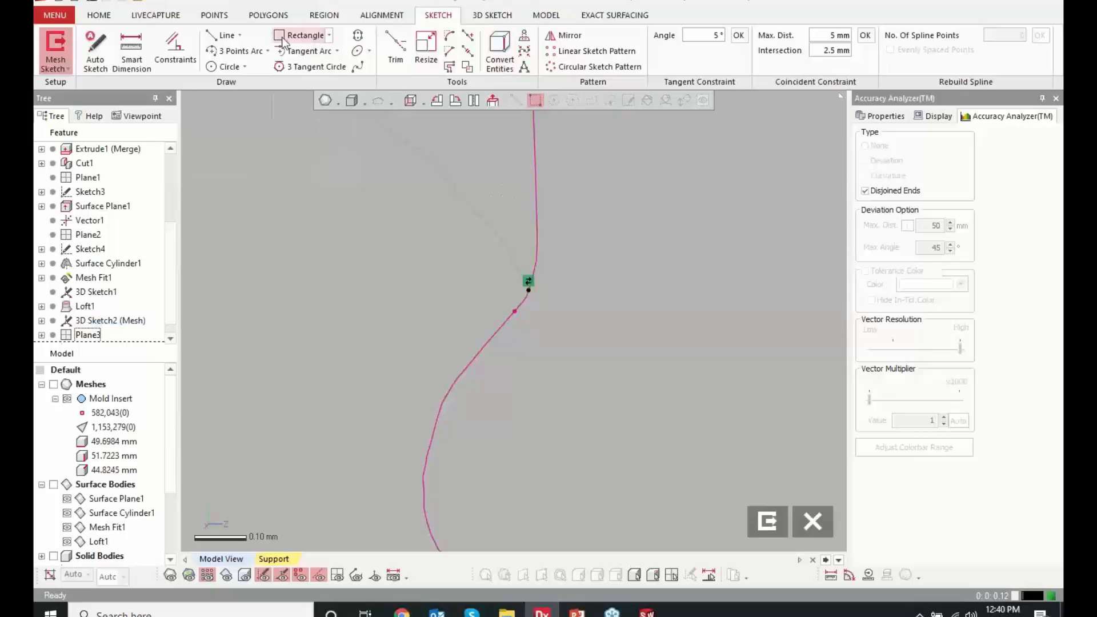
Draw a short slanted line from the converted point along the adjoining straight stretch of the section polyline, and exit the sketch
left_click(224, 35)
left_click(529, 290)
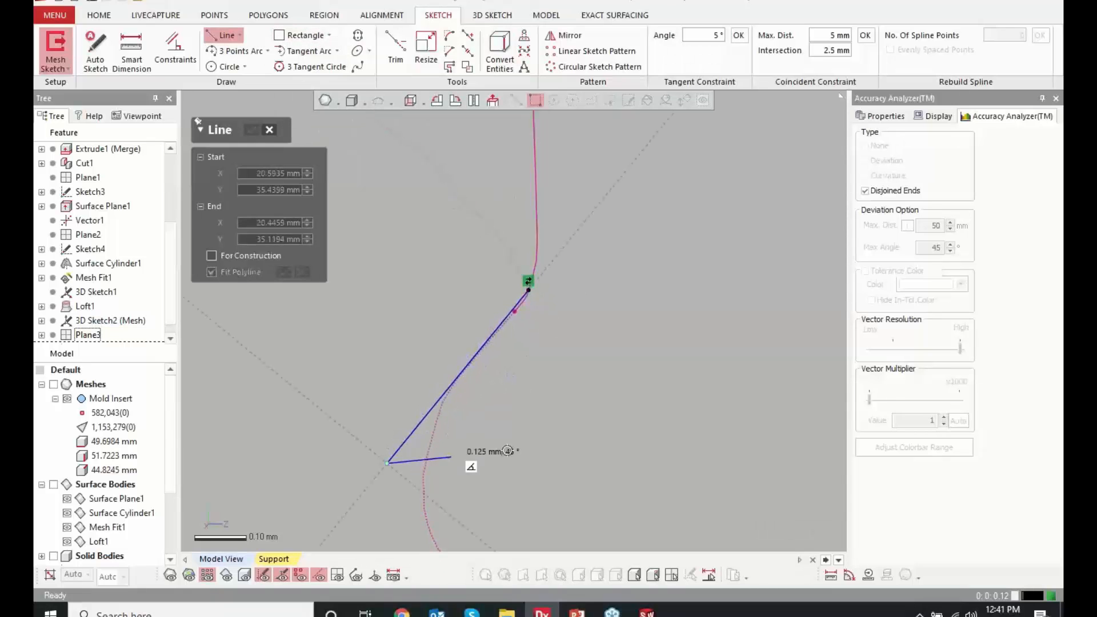
left_click(386, 465)
left_click(251, 130)
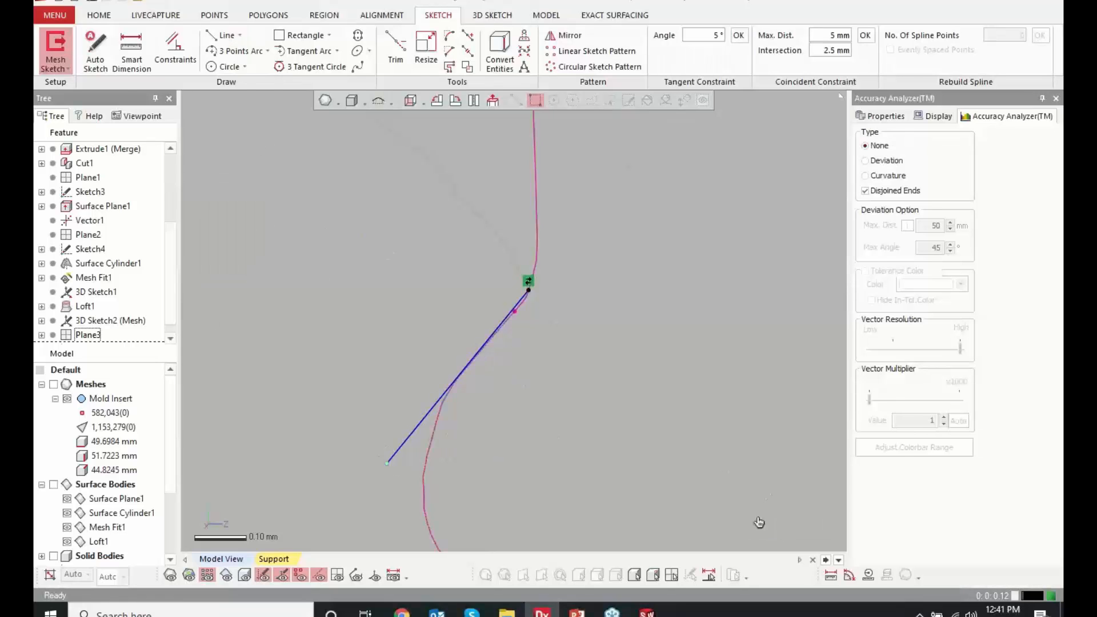
left_click(767, 521)
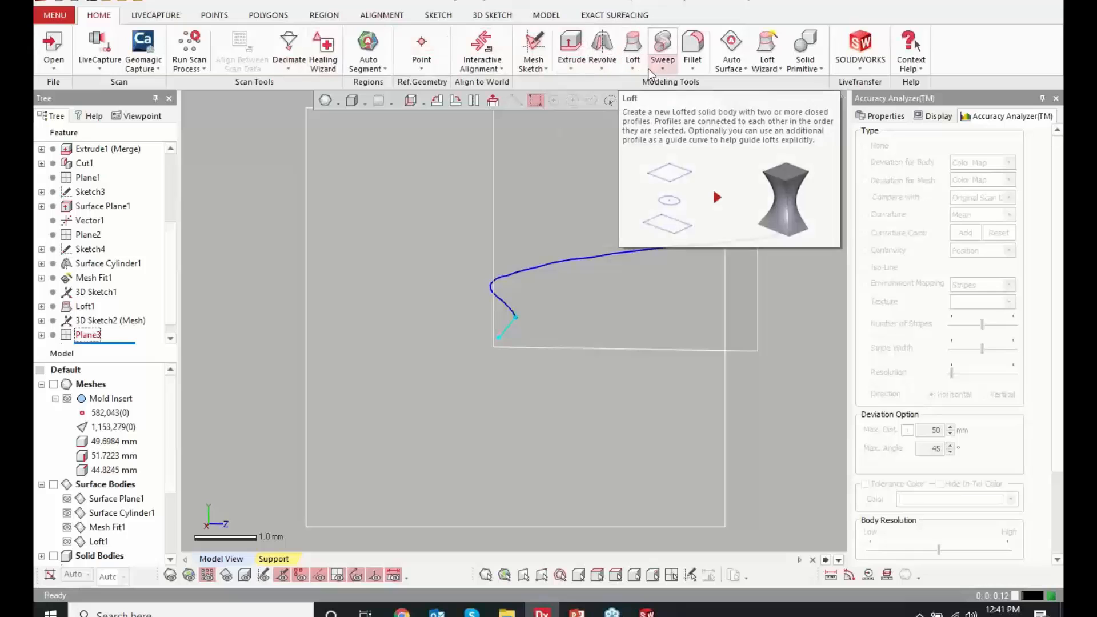
Try to sweep the short sketched line as the profile along the traced 3D mesh curve
left_click(663, 64)
left_click(683, 124)
right_click_drag(555, 268, 473, 306)
left_click(250, 193)
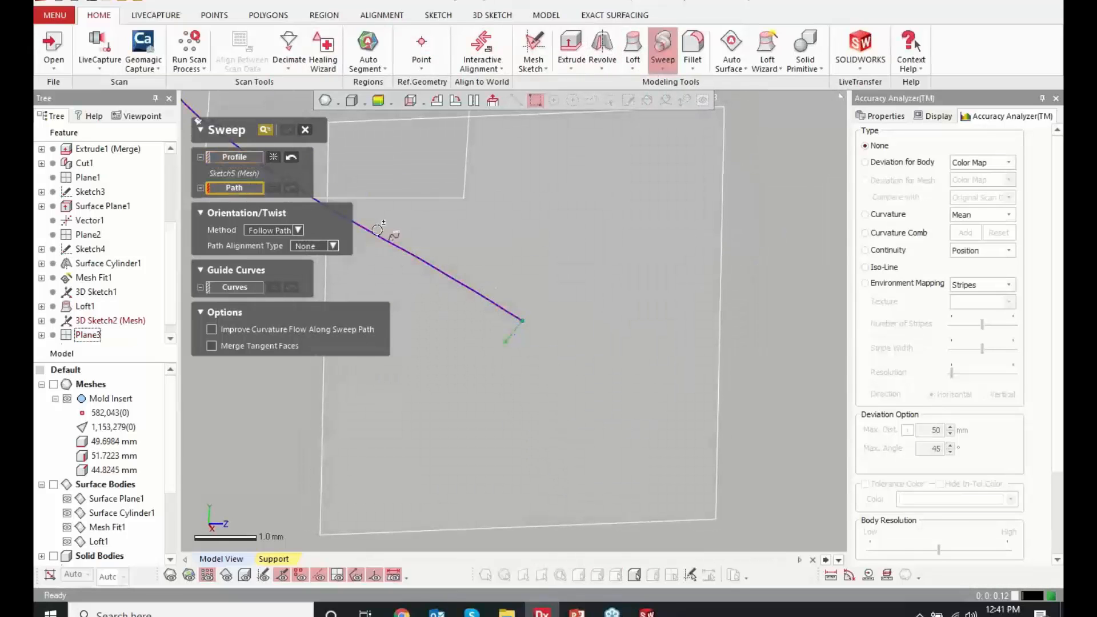
left_click(417, 257)
right_click_drag(488, 240, 481, 313)
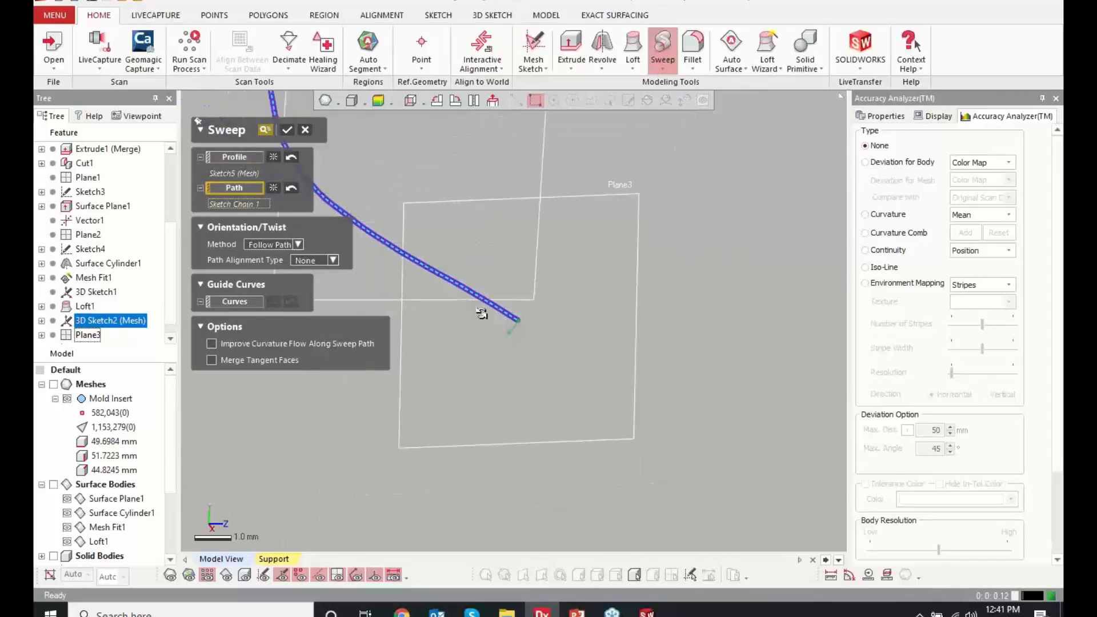
left_click(292, 131)
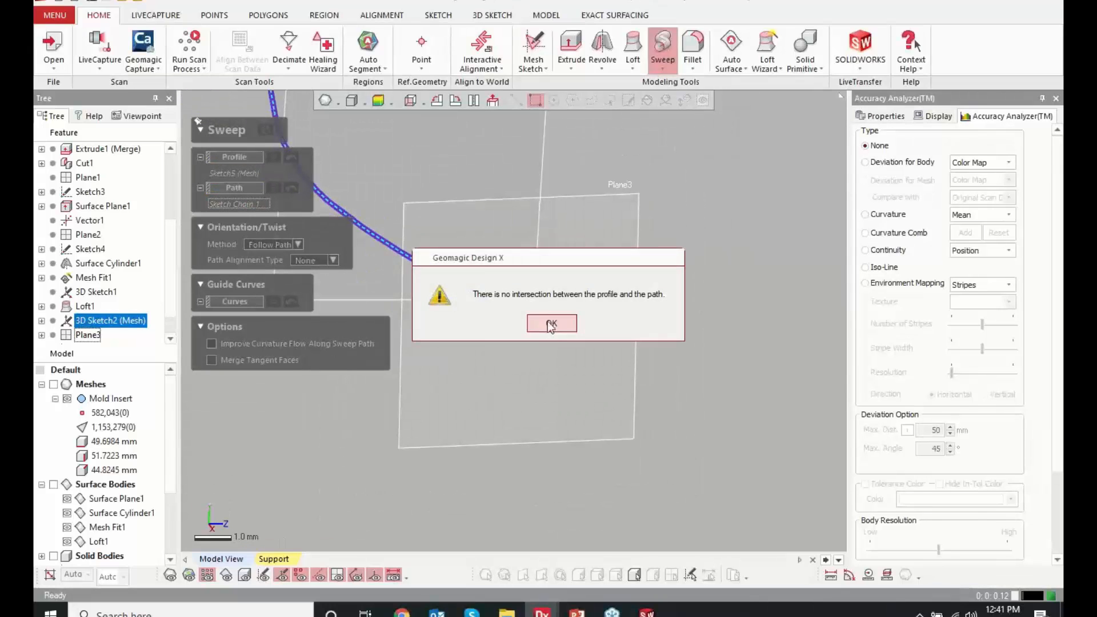
left_click(551, 320)
left_click(305, 131)
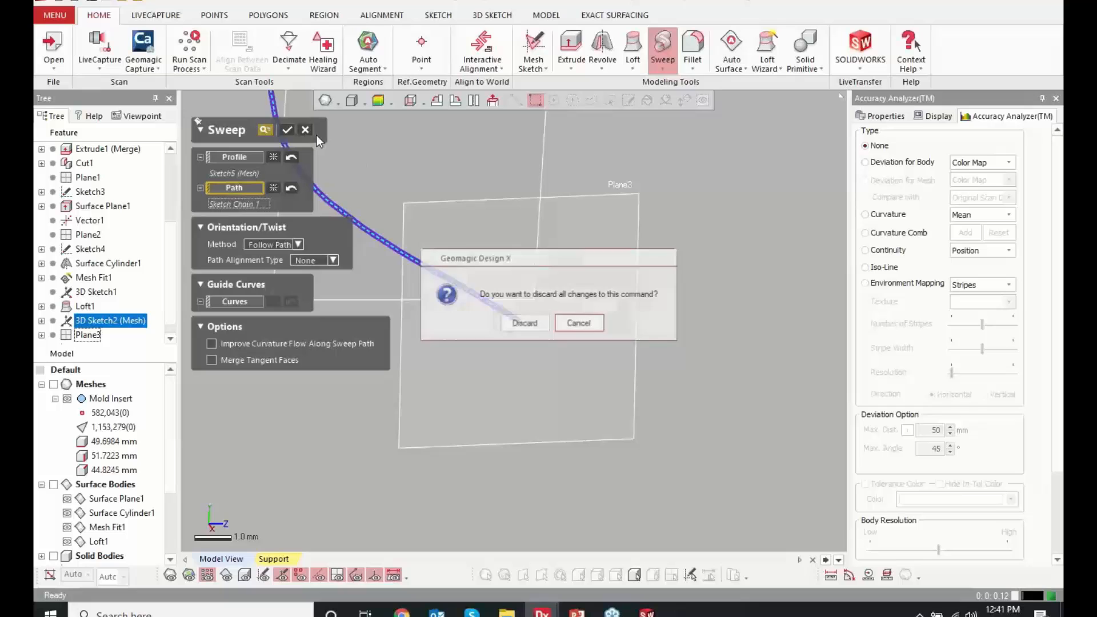
left_click(521, 320)
Show the surface bodies and examine where the lofted surface meets its neighbouring surfaces along the traced curve
right_click_drag(299, 353, 412, 221)
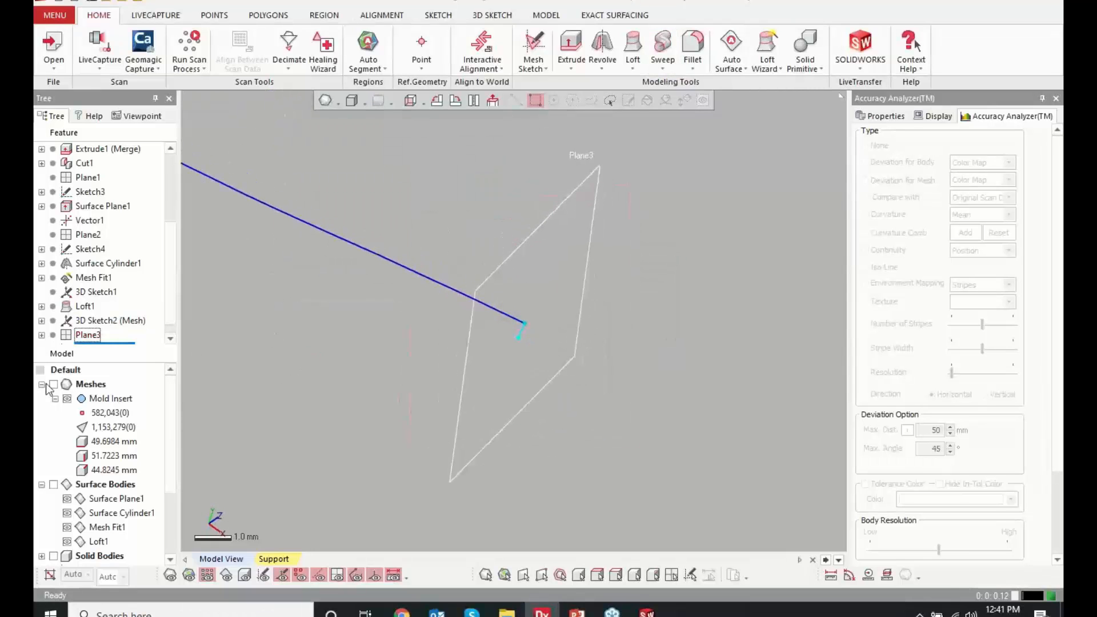
mouse_move(148, 468)
right_mouse_down()
mouse_move(347, 314)
mouse_move(225, 277)
right_mouse_up()
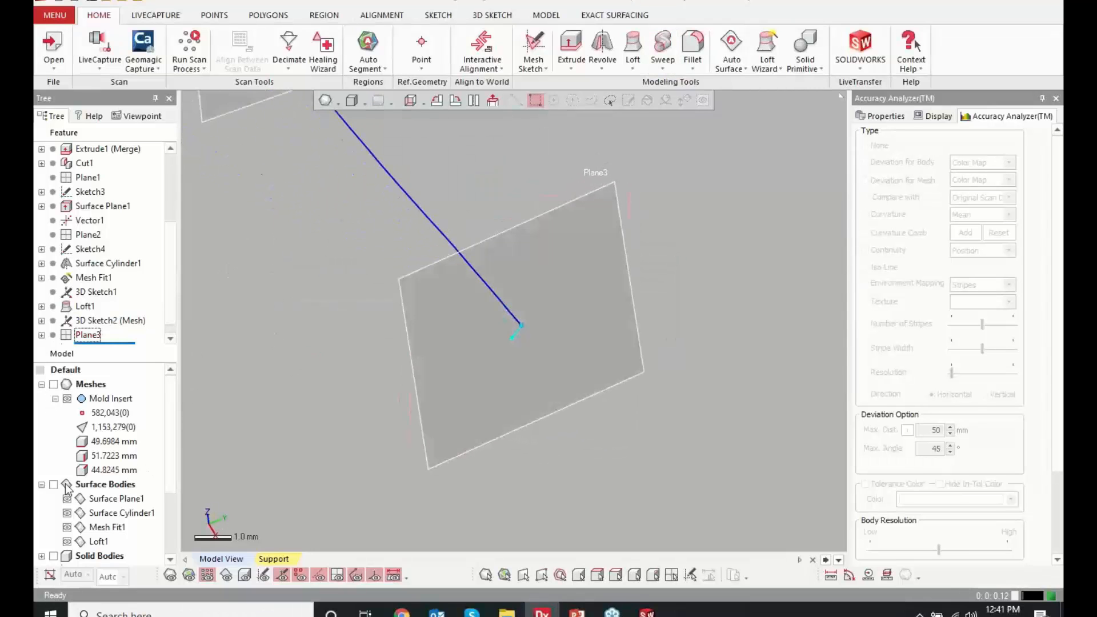
right_click_drag(360, 413, 436, 365)
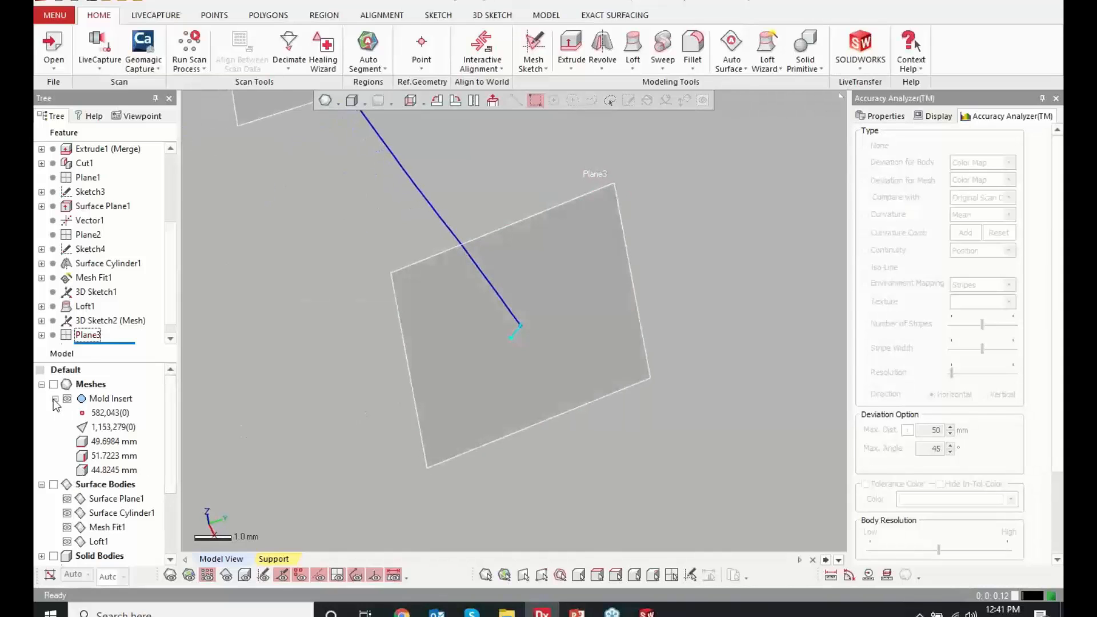
left_click(53, 485)
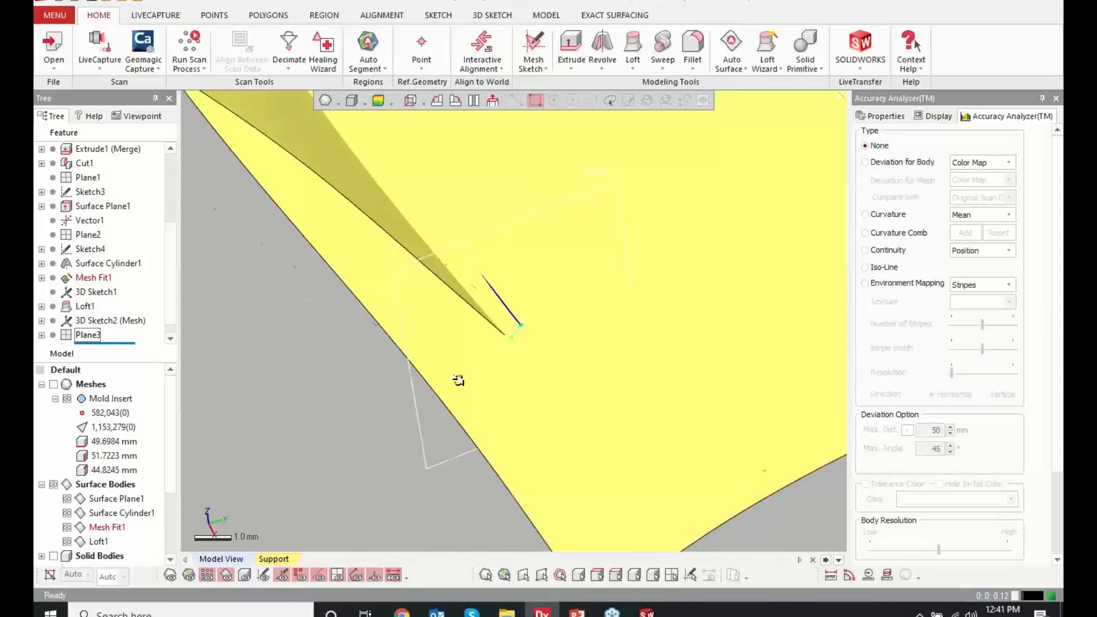
right_click_drag(458, 379, 404, 419)
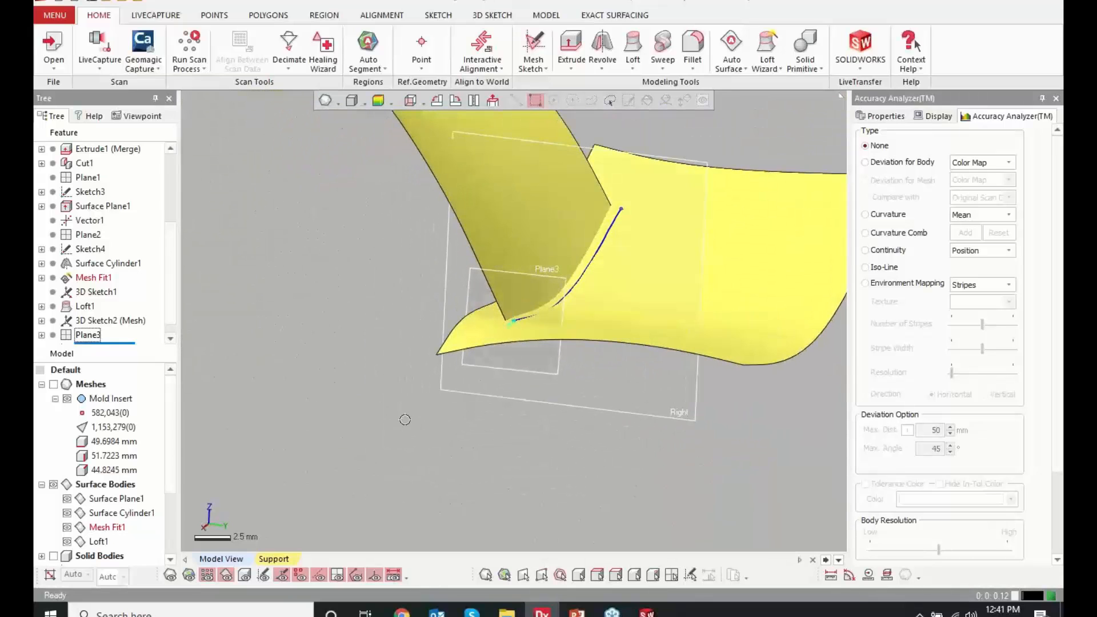
scroll(372, 482, "down", 5)
right_click_drag(372, 482, 488, 288)
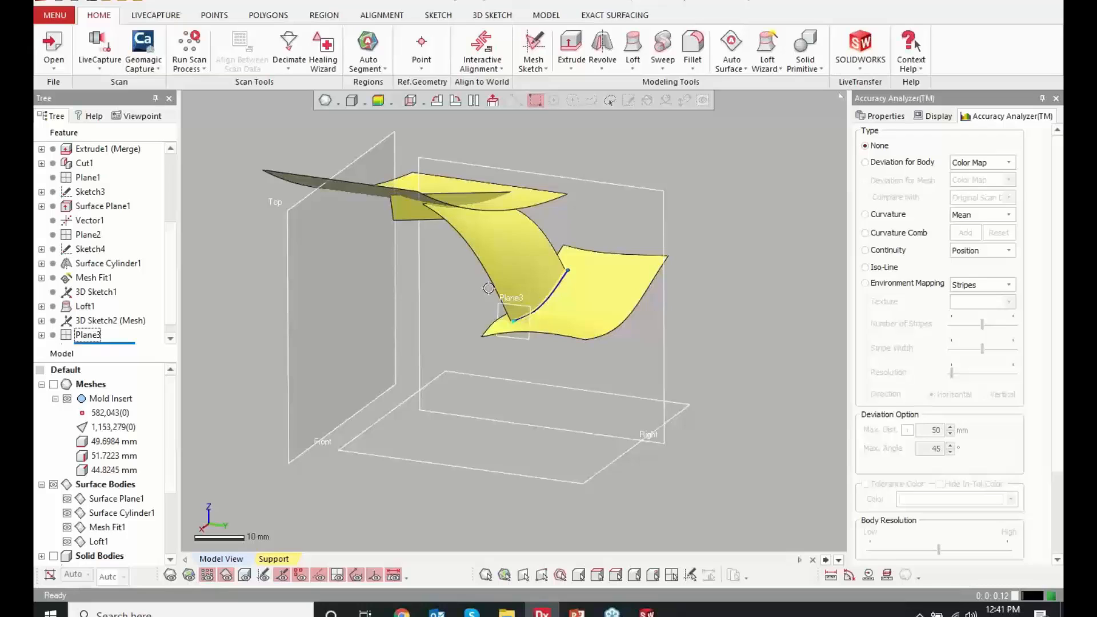
right_click_drag(540, 171, 558, 160)
scroll(529, 196, "up", 4)
right_click_drag(529, 196, 594, 202)
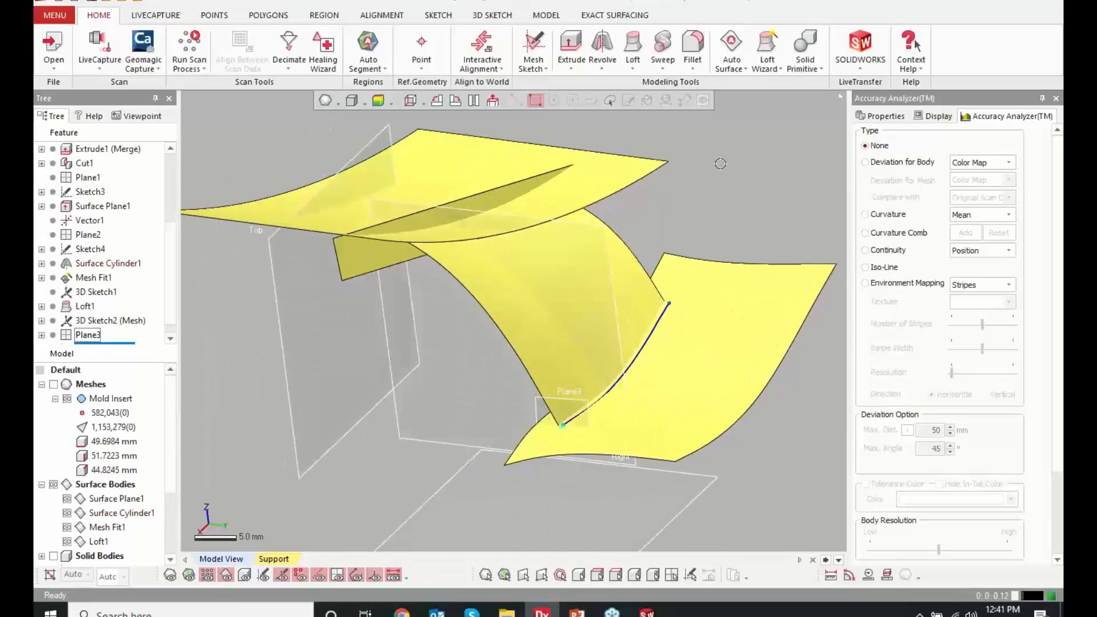
Trim the mesh fit, loft and planar surfaces against each other, keeping the loft, the large fitted portion and the planar part above it
left_click(550, 17)
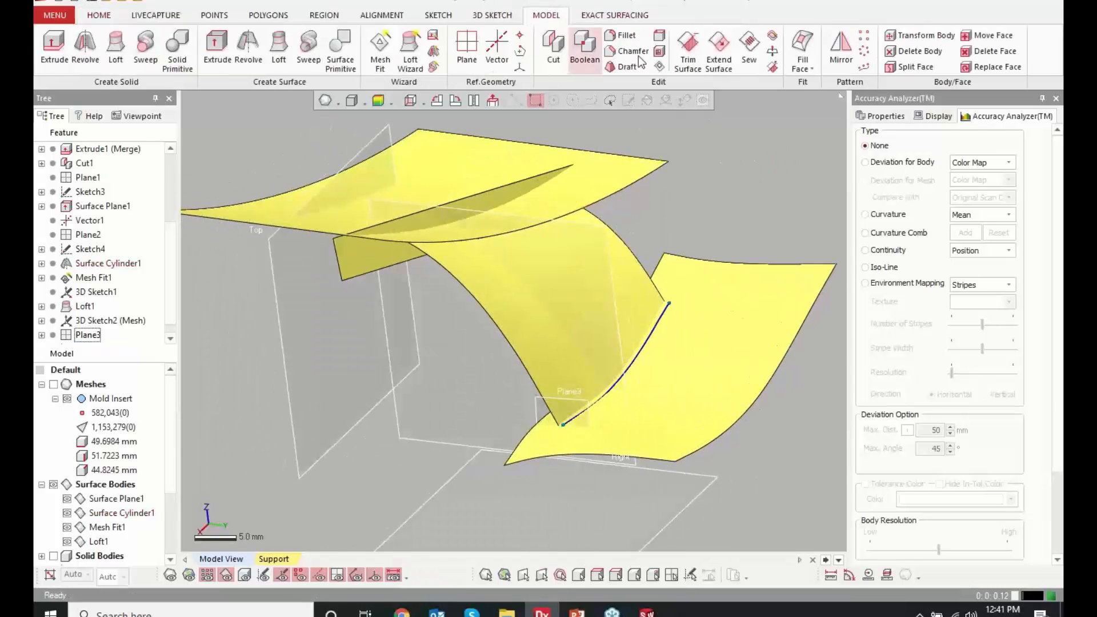
left_click(685, 50)
right_click_drag(409, 191, 391, 371)
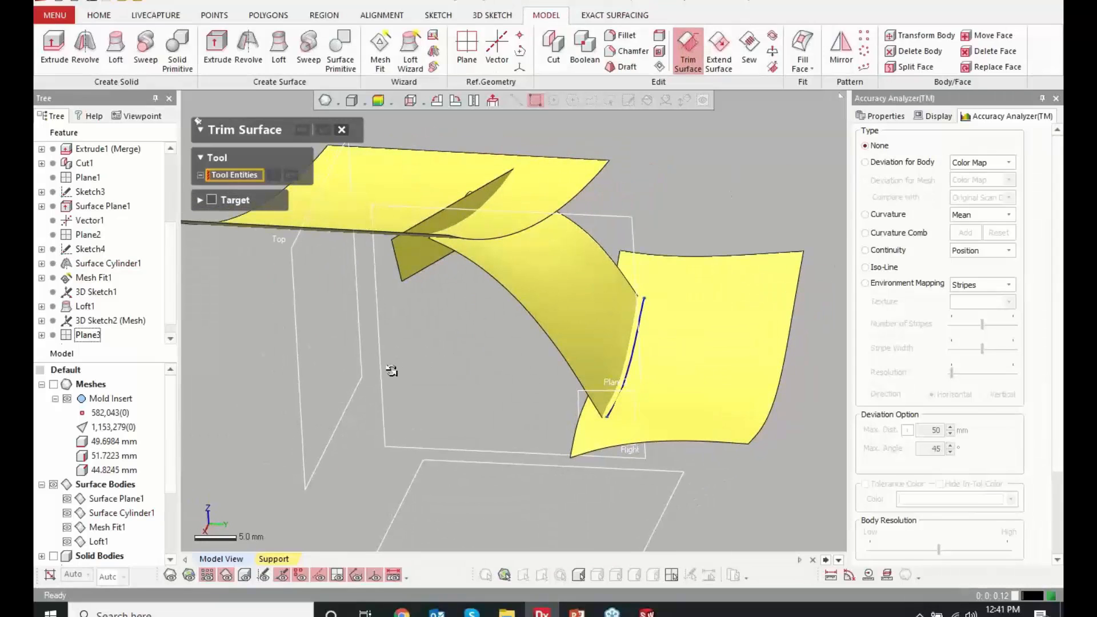
left_click(626, 390)
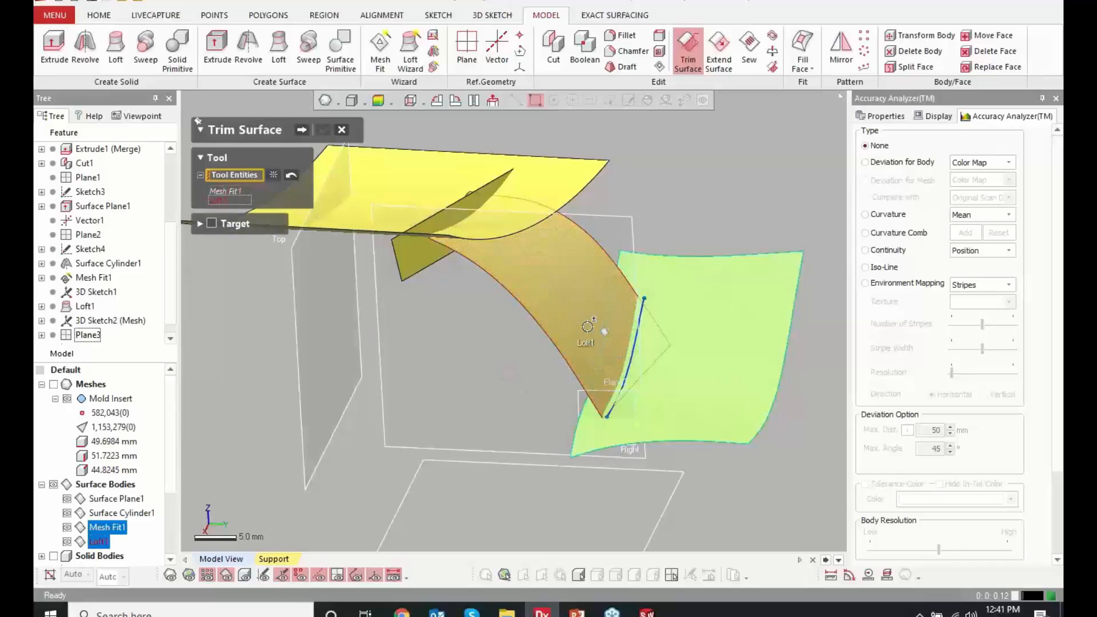
left_click(595, 396)
left_click(433, 259)
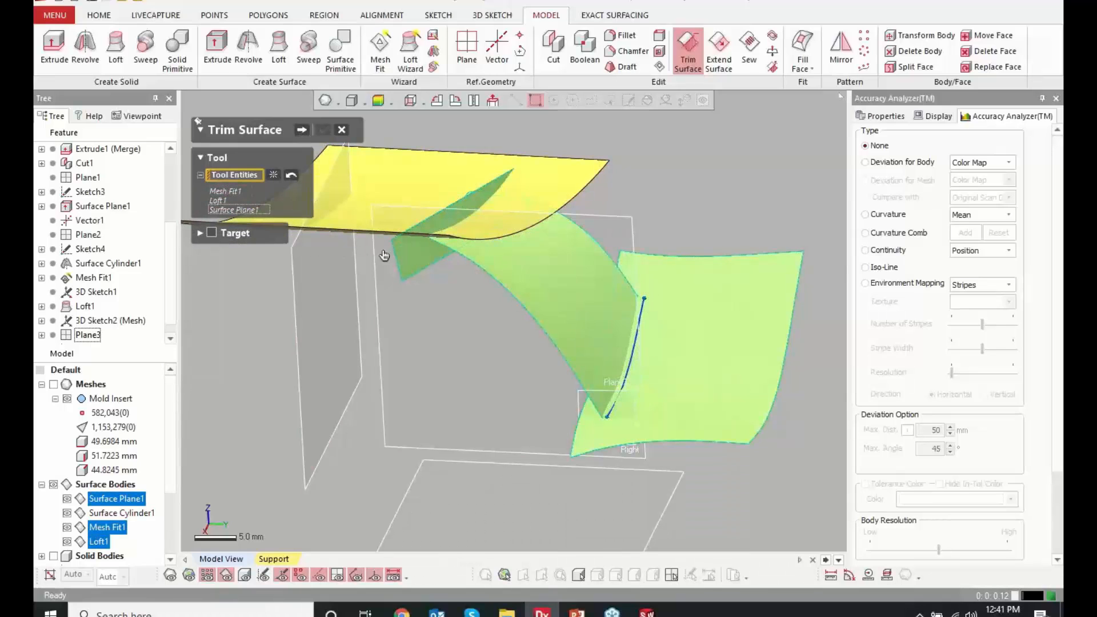
left_click(459, 218)
left_click(551, 273)
left_click(700, 329)
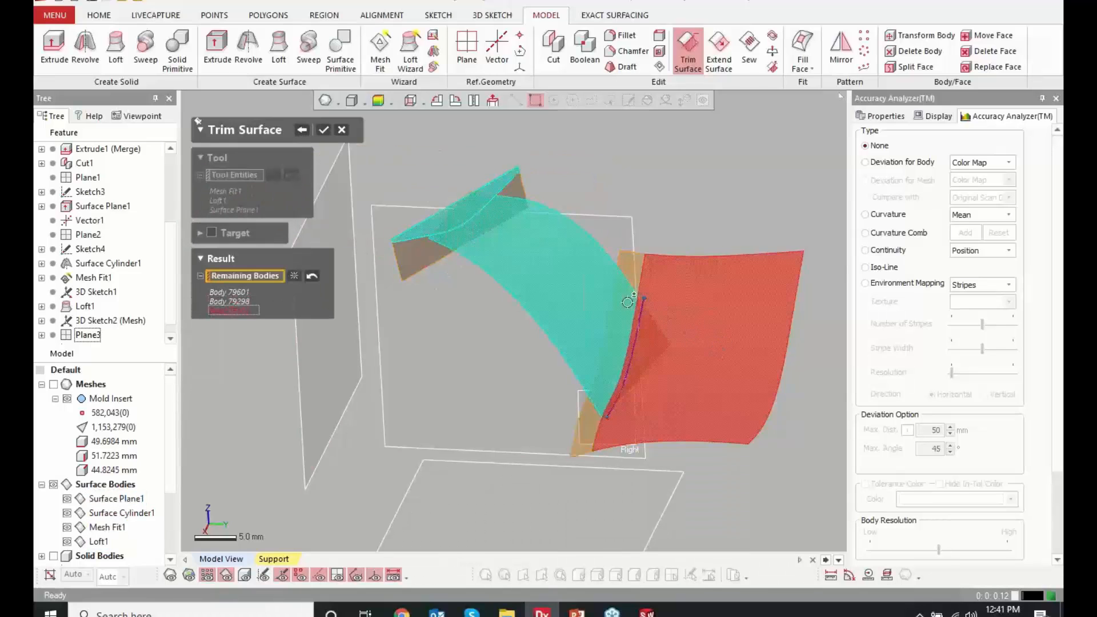
left_click(324, 130)
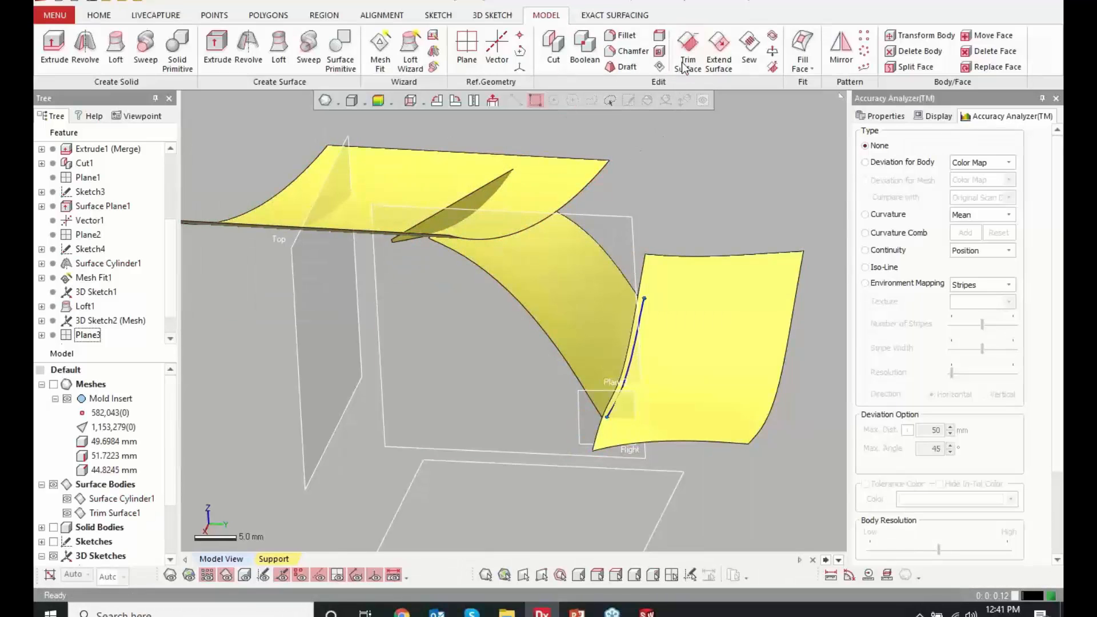
Trim Surface Cylinder1 and Trim Surface1 against each other, discarding the cylinder portion beyond the planar surface
left_click(687, 52)
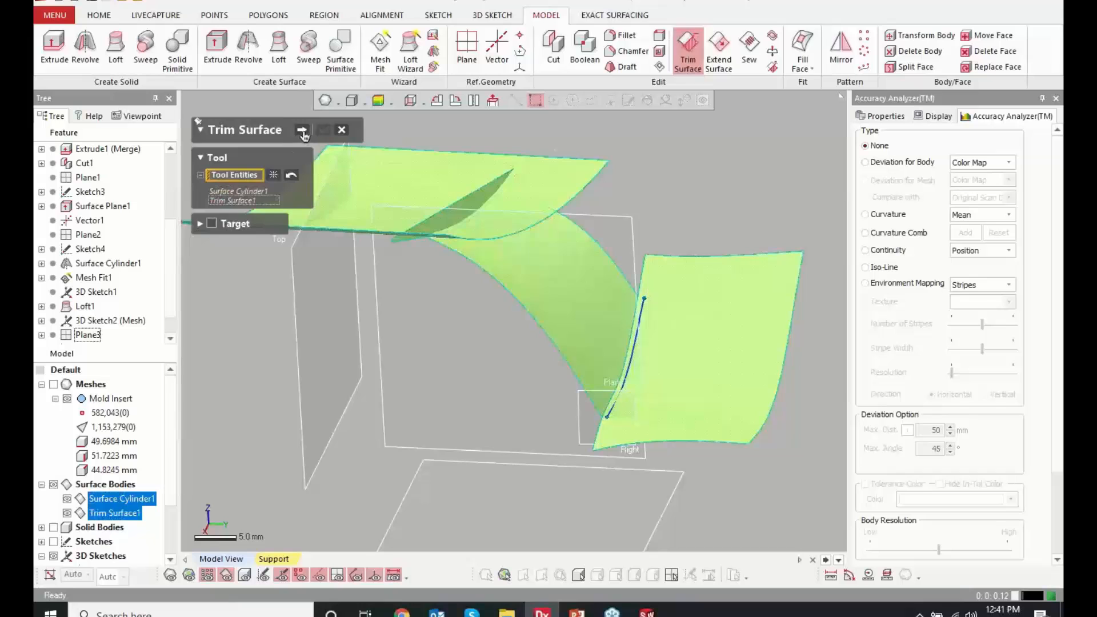
left_click(302, 130)
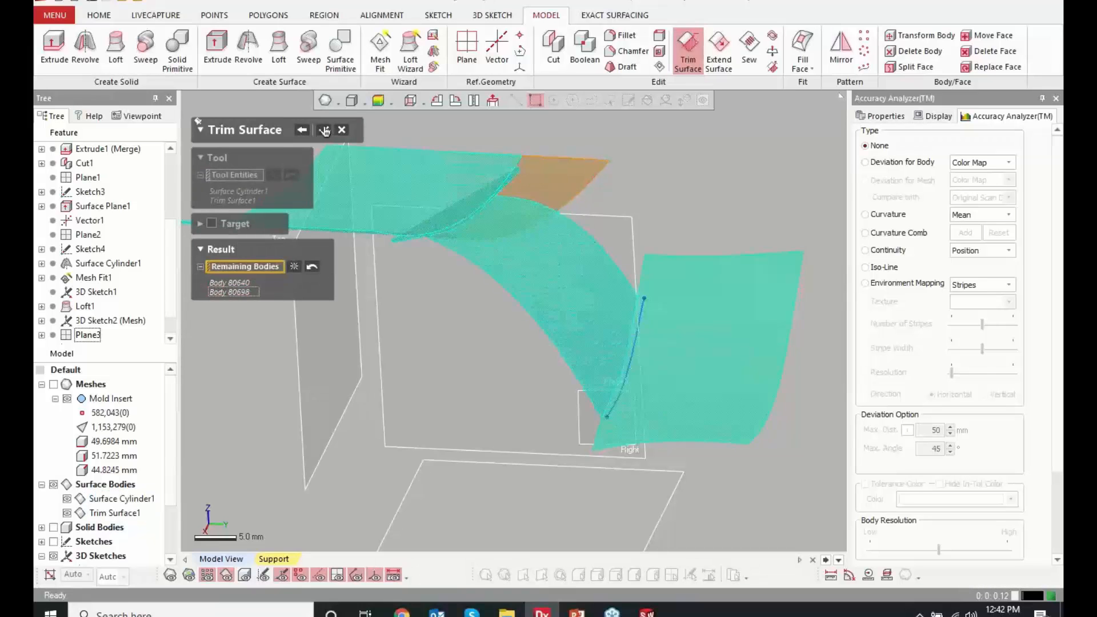
left_click(324, 136)
right_click_drag(621, 261, 556, 392)
scroll(633, 404, "down", 3)
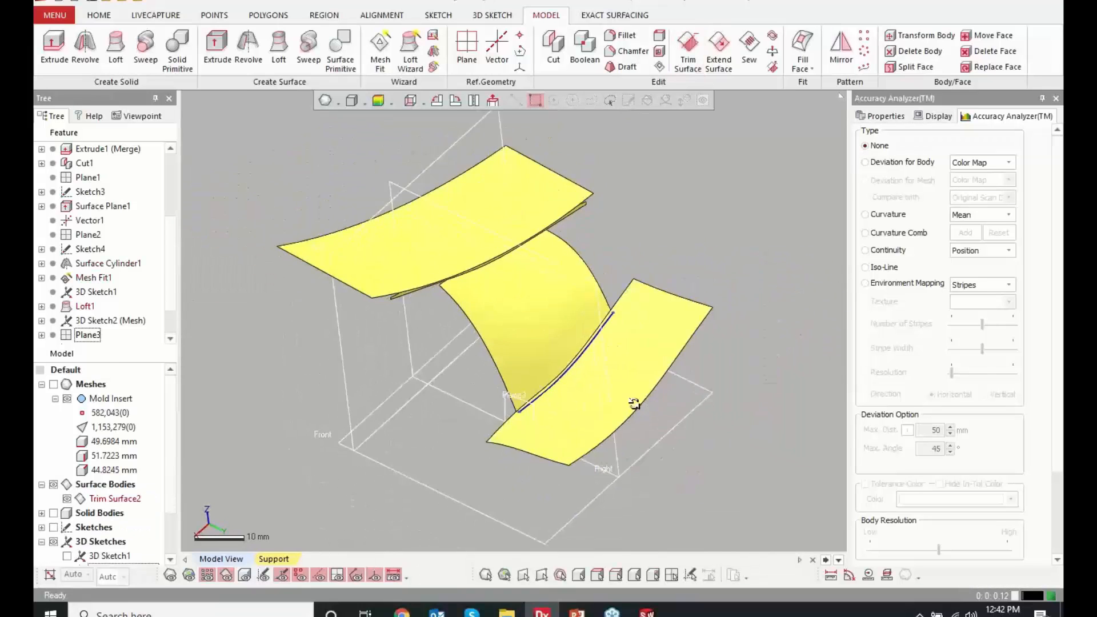
Show the solid body and start a 5 mm linear Extend Surface on the cylindrical face of the trimmed surface
right_click_drag(634, 404, 531, 411)
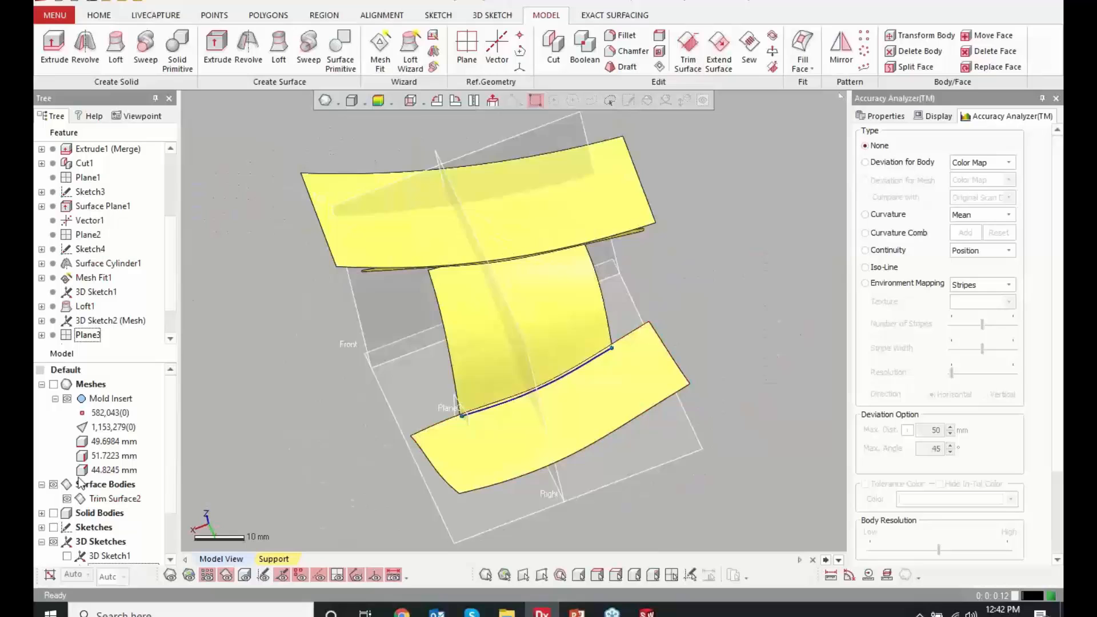
left_click(54, 513)
right_click_drag(619, 417, 306, 247)
right_click_drag(314, 259, 464, 293)
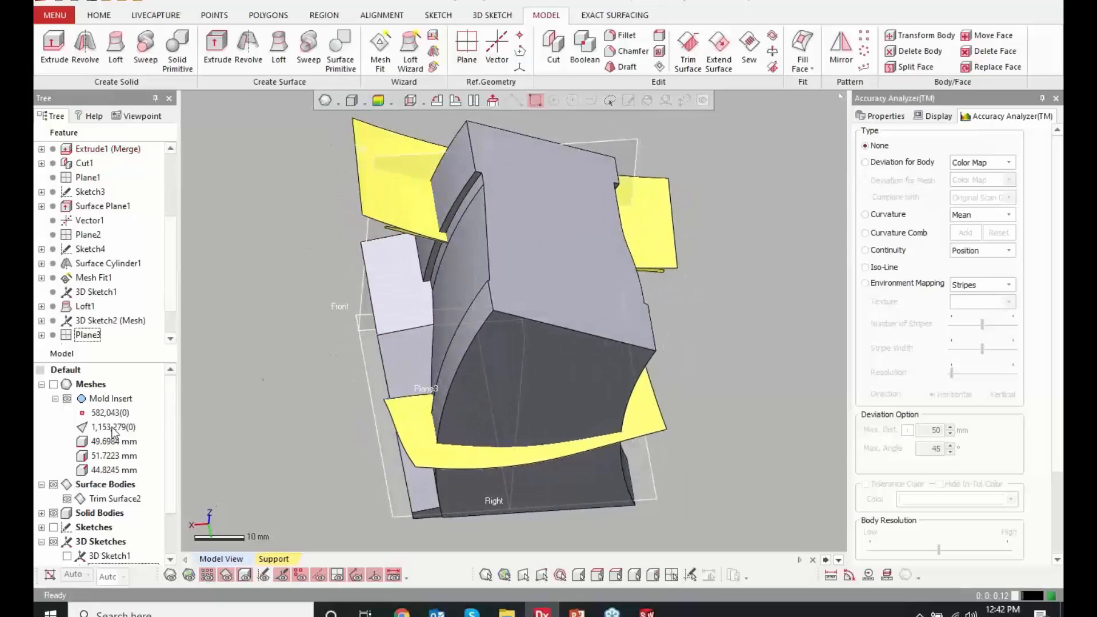
right_click(406, 182)
left_click(479, 156)
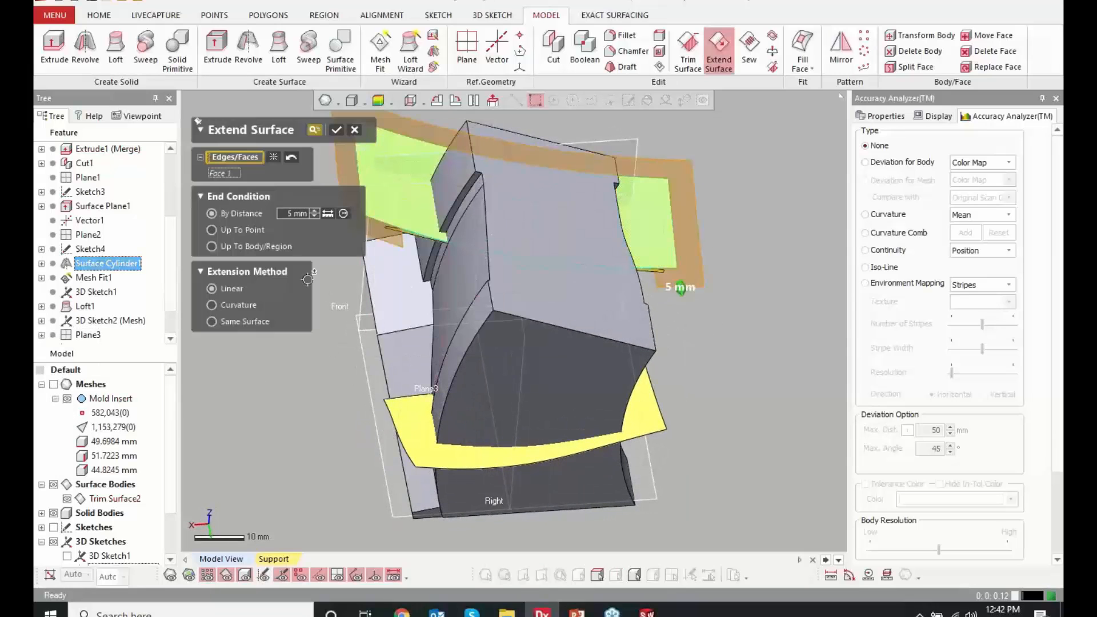
Hide the solid body and add the lofted face, the planar surface's edges and one fitted-surface edge to the extension
left_click(53, 484)
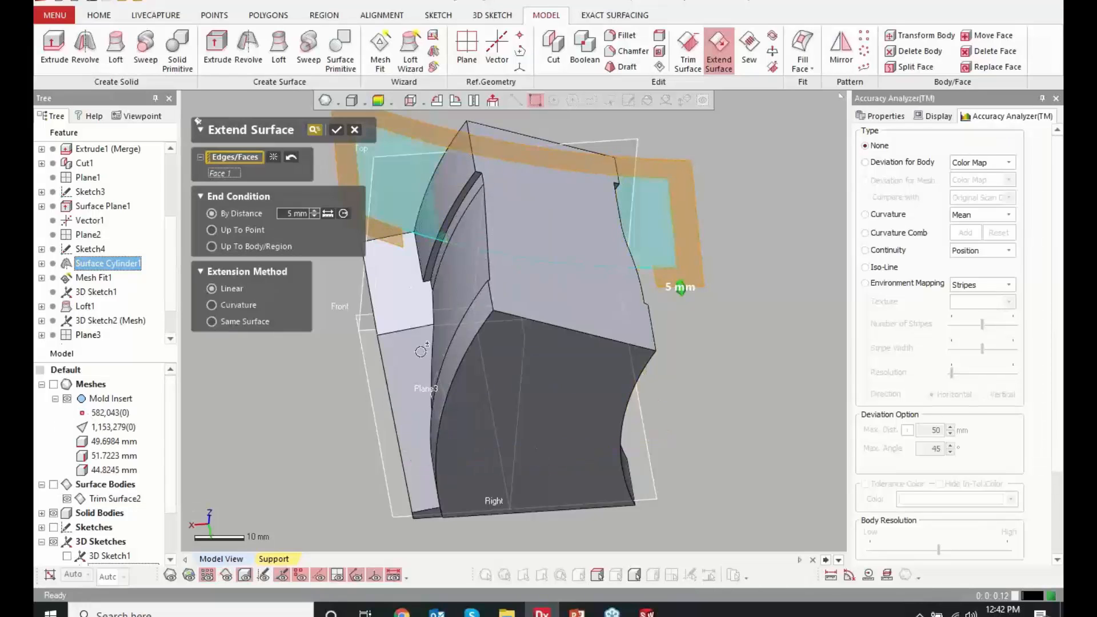
left_click(54, 512)
left_click(54, 484)
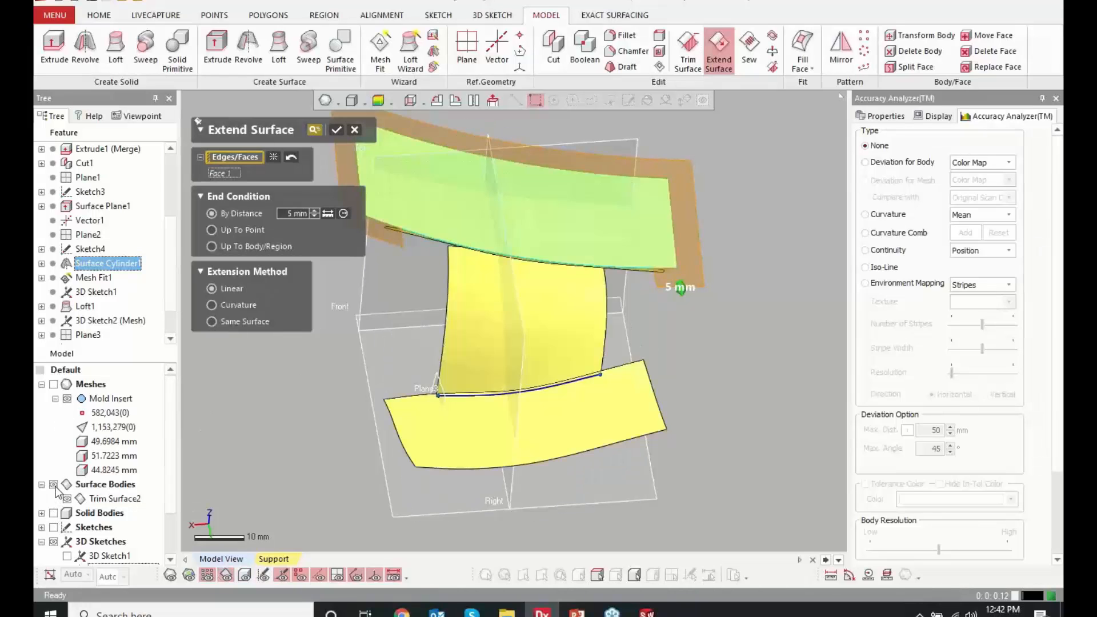
left_click(477, 284)
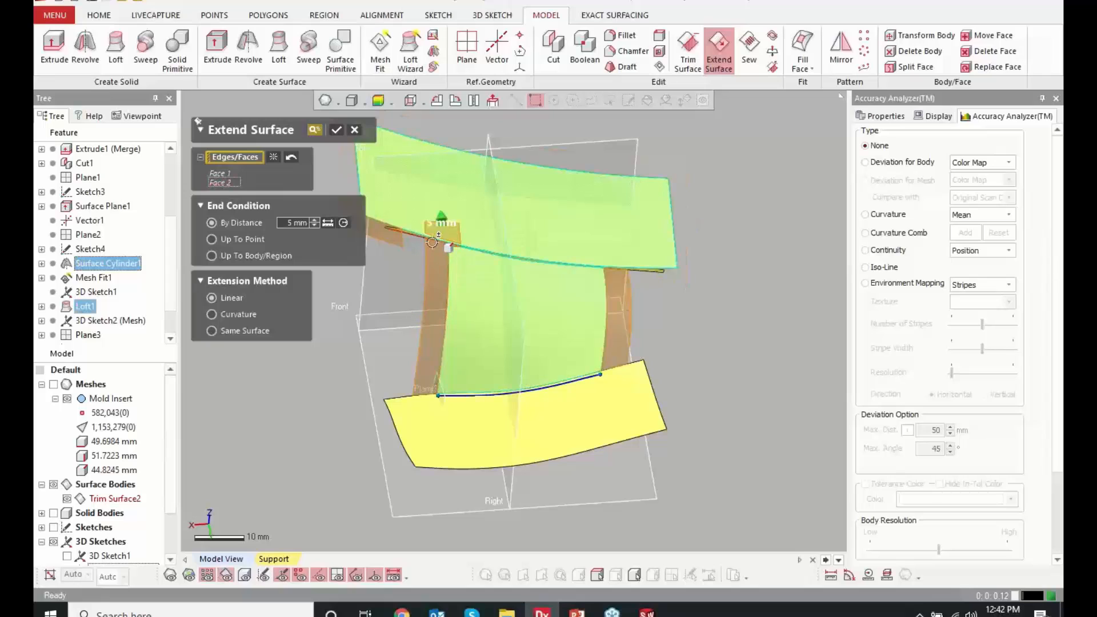
left_click(645, 268)
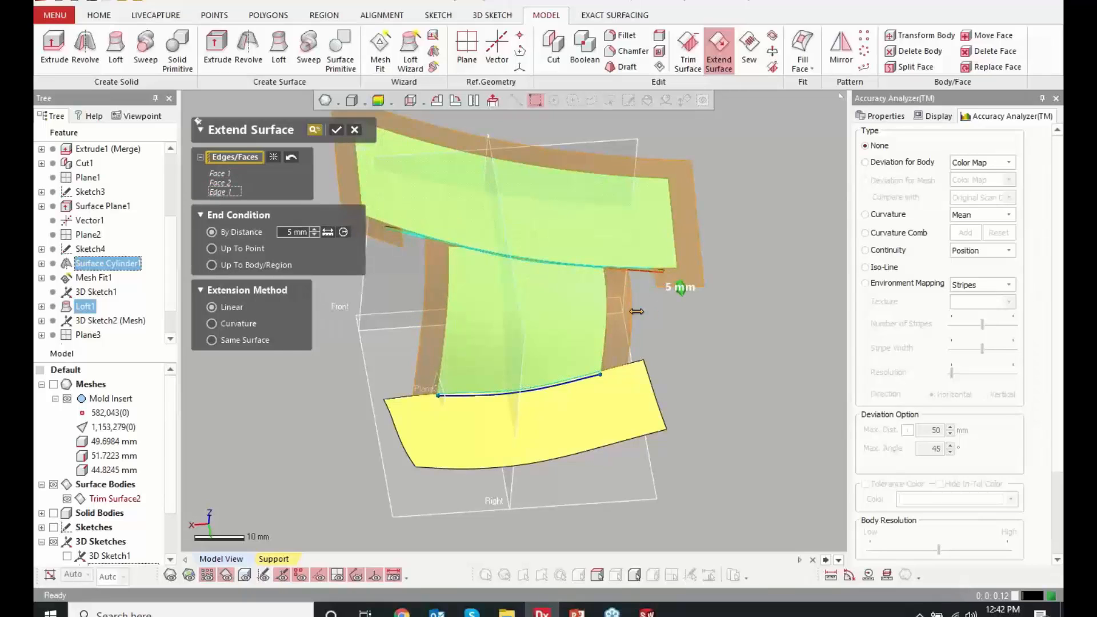
left_click(489, 394)
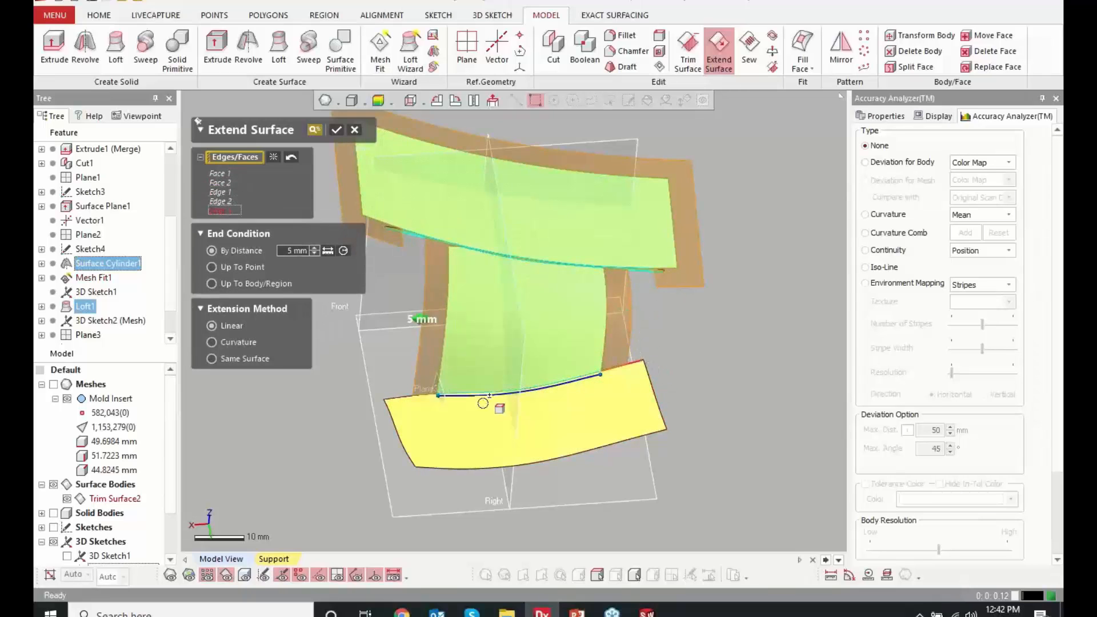
left_click(393, 390)
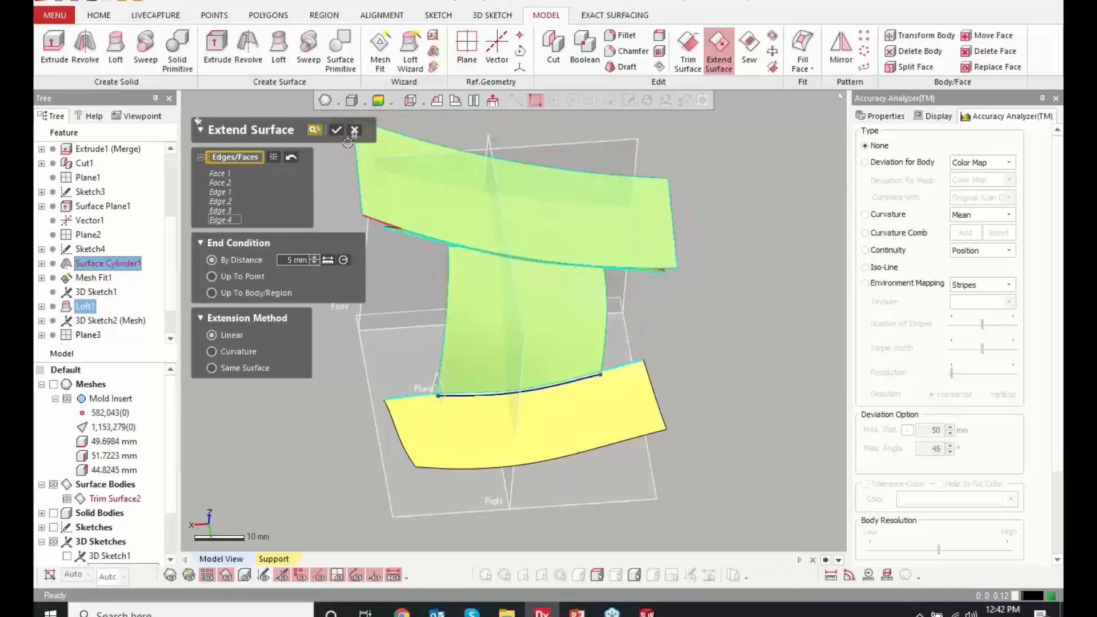
left_click(291, 158)
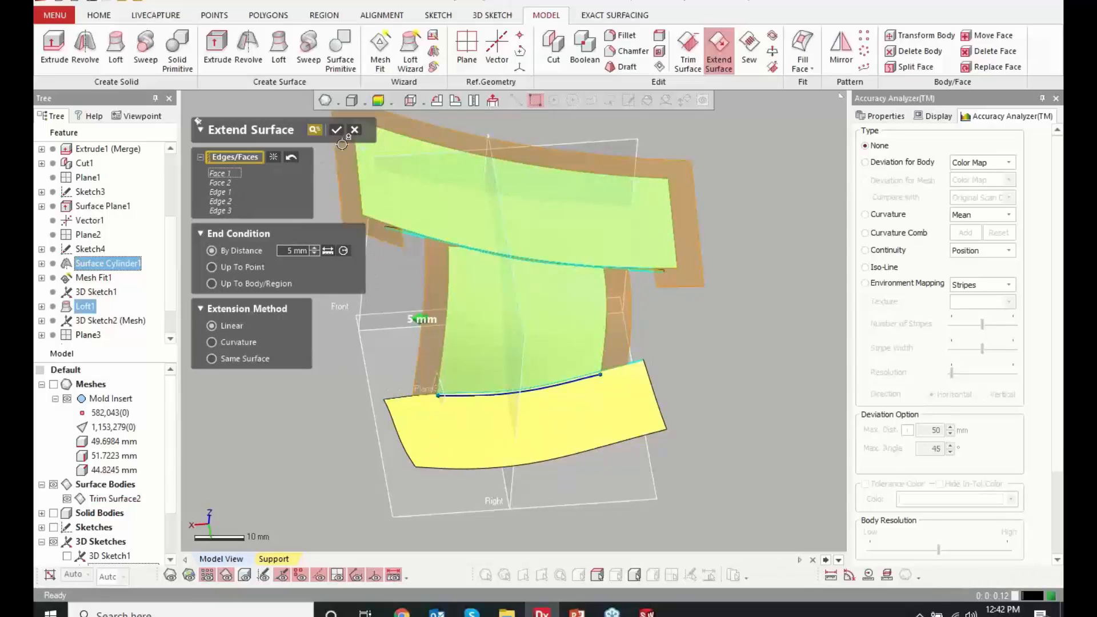
Show the solid body again and extend the selected faces and edges by 5 mm with the Linear method
left_click(53, 513)
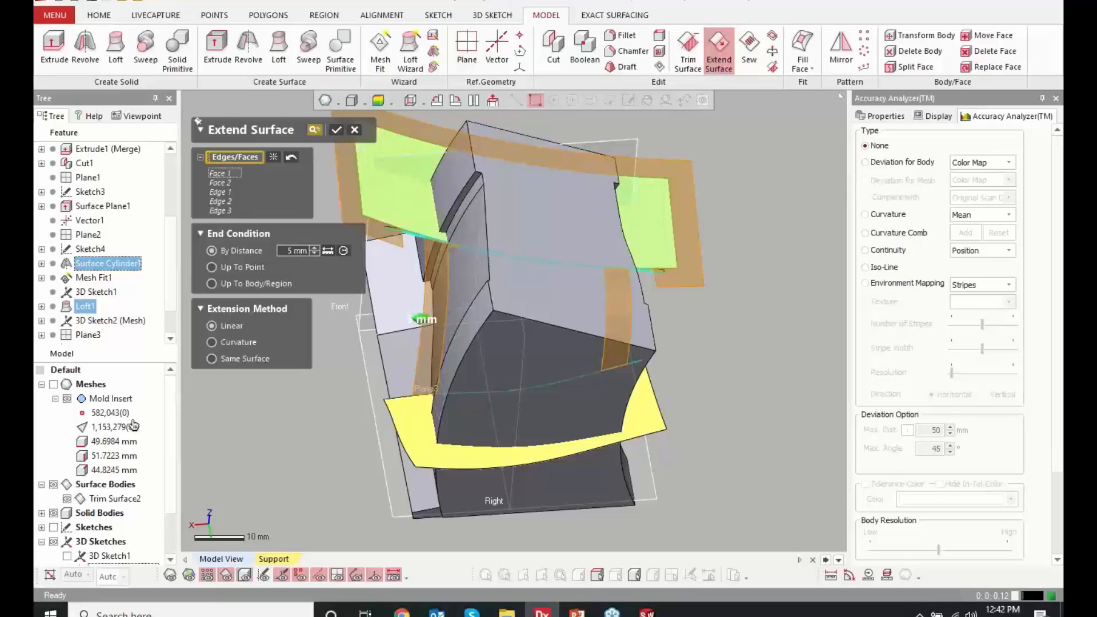
right_click_drag(541, 306, 475, 331)
left_click(337, 130)
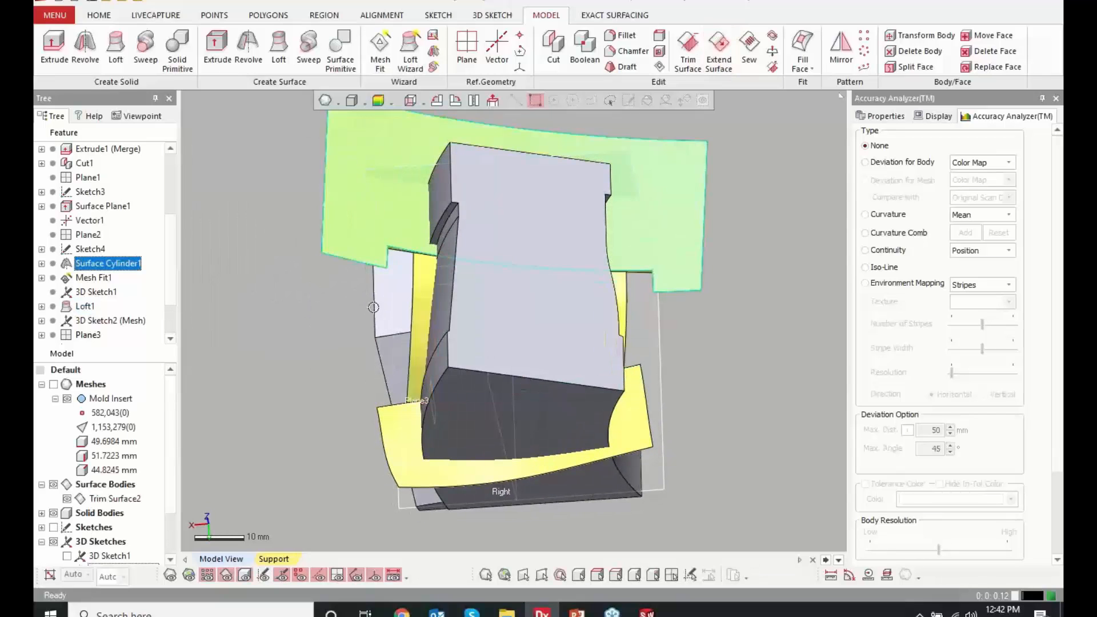
right_click_drag(373, 307, 447, 327)
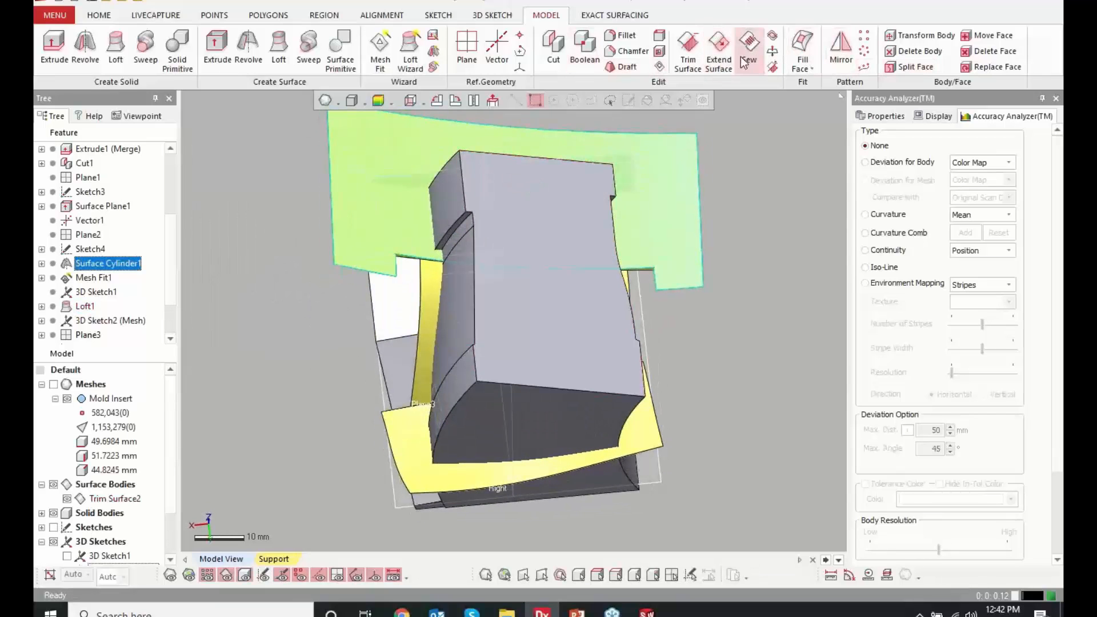
Try to cut the solid body using Trim Surface2 as the tool entity
left_click(561, 60)
left_click(361, 170)
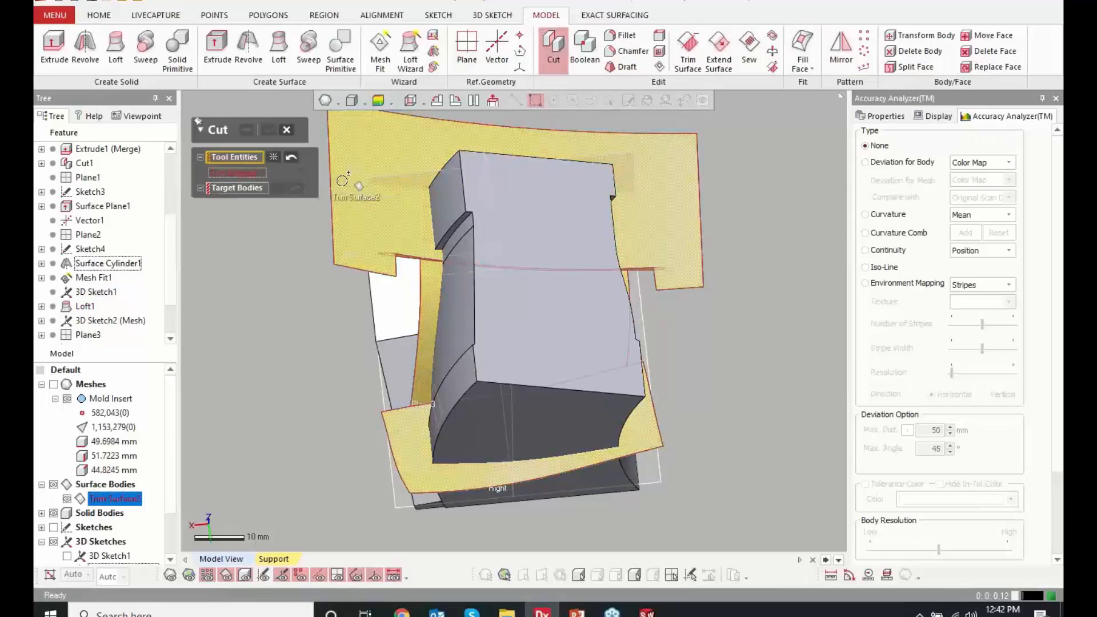
left_click(239, 194)
left_click(504, 279)
left_click(247, 130)
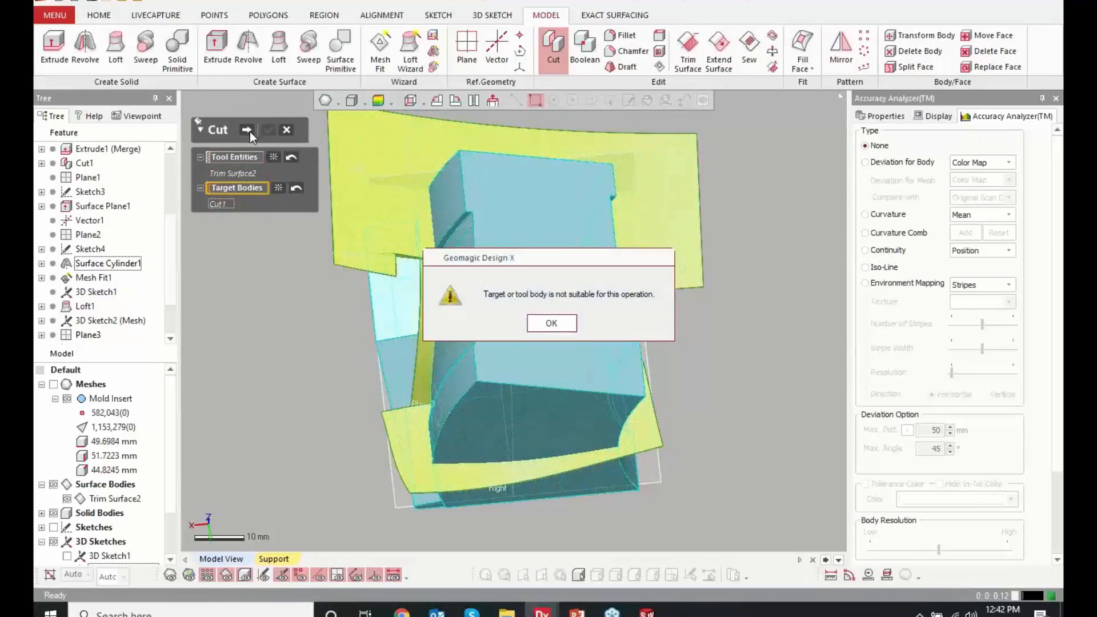
left_click(552, 321)
right_click_drag(552, 323, 611, 270)
scroll(470, 253, "up", 4)
right_click_drag(470, 253, 517, 438)
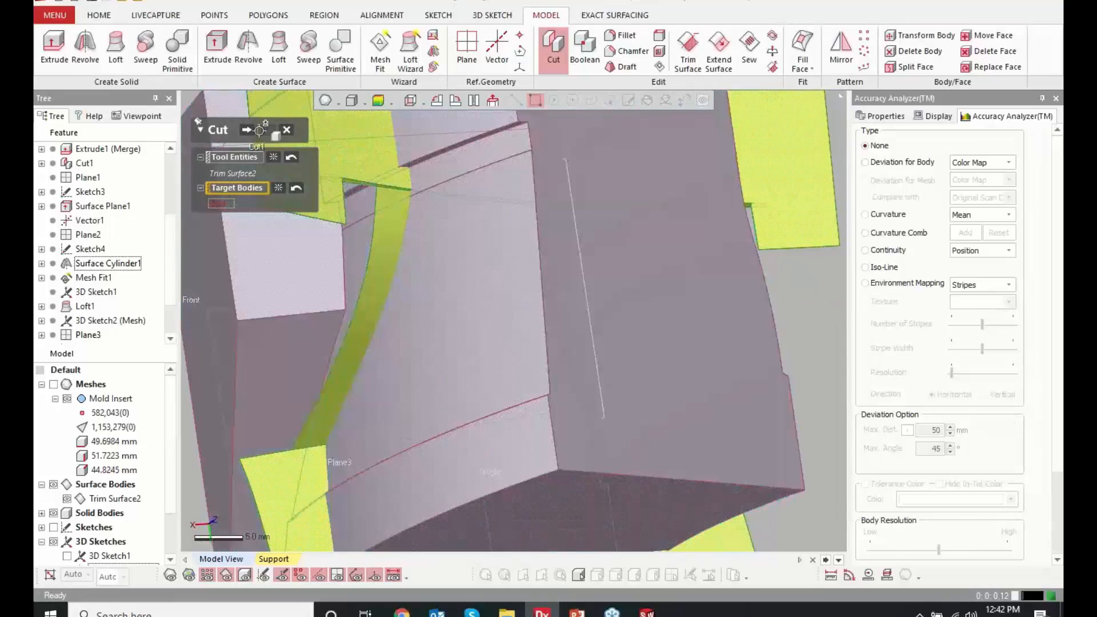
left_click(286, 130)
Examine the corners and edges where the trimmed and extended surface faces meet near the solid body
left_click(538, 331)
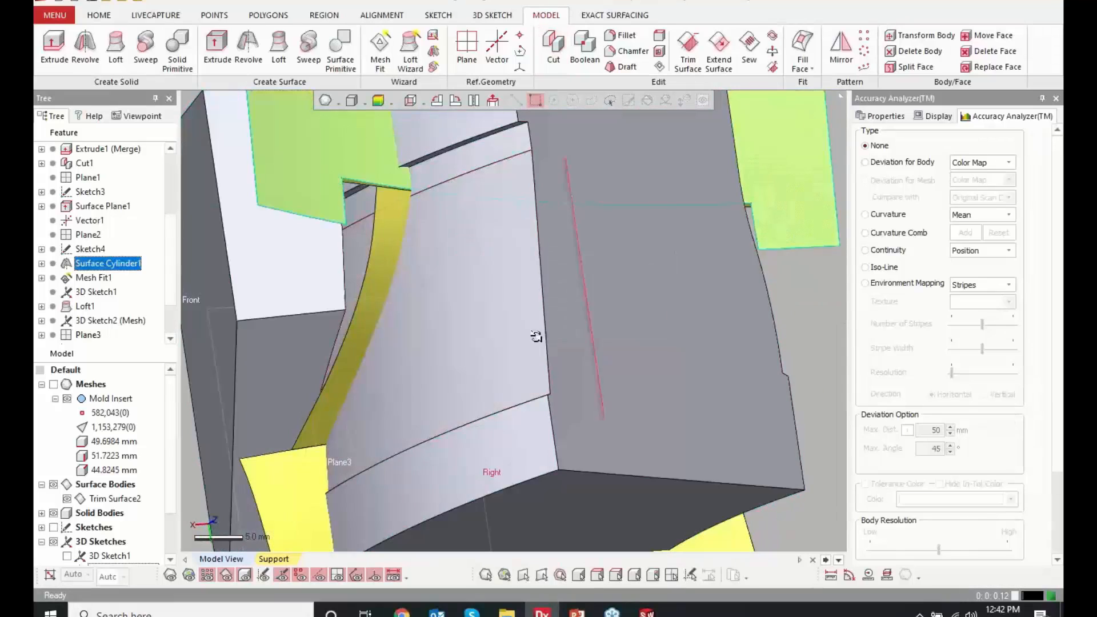
right_click_drag(534, 335, 355, 236)
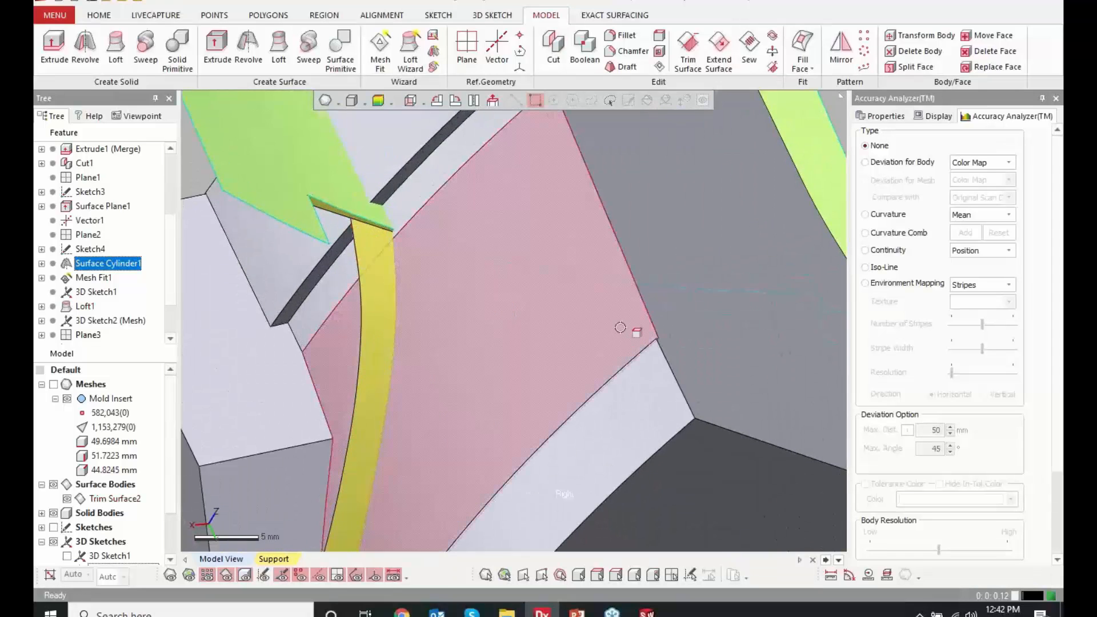
right_click_drag(614, 323, 612, 280, "ctrl")
scroll(611, 274, "down", 5)
right_click_drag(755, 277, 619, 245)
scroll(533, 513, "up", 10)
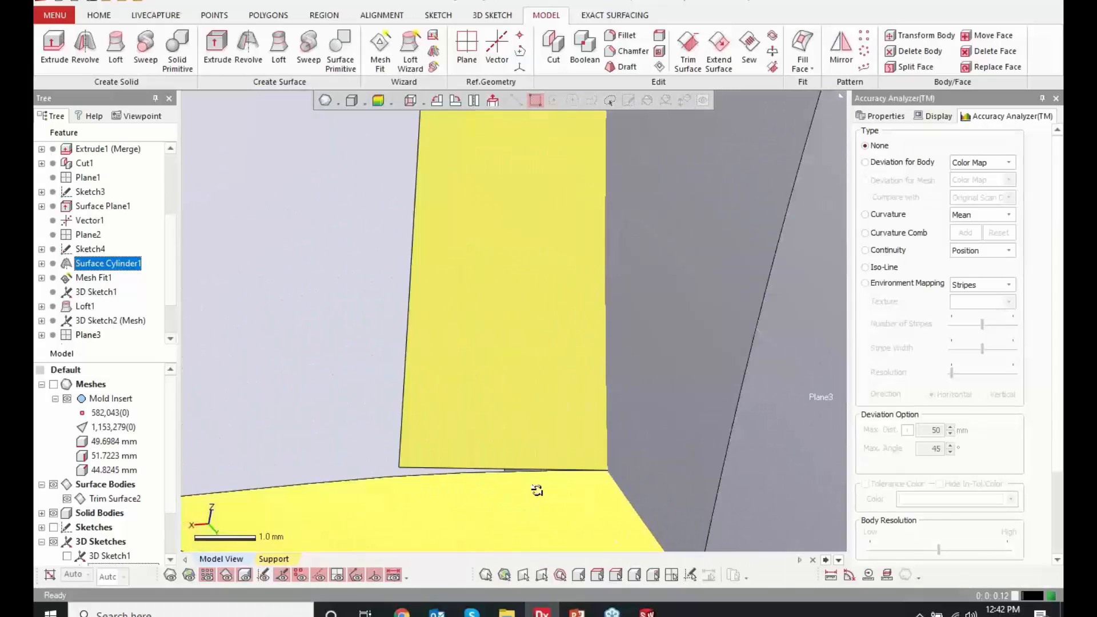
scroll(149, 314, "down", 2)
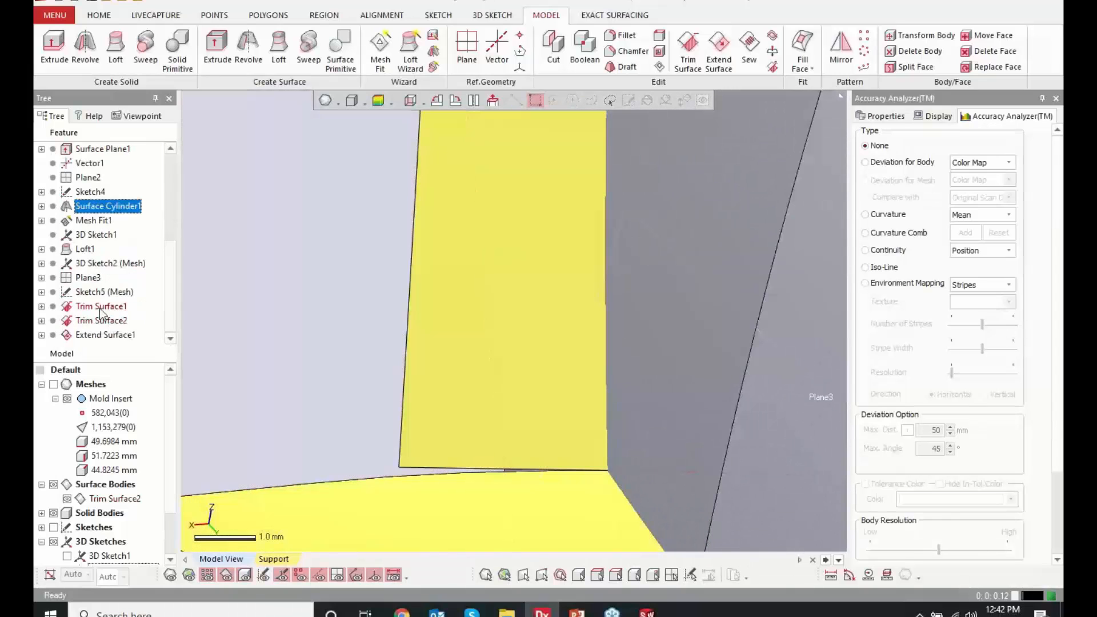
scroll(628, 311, "down", 6)
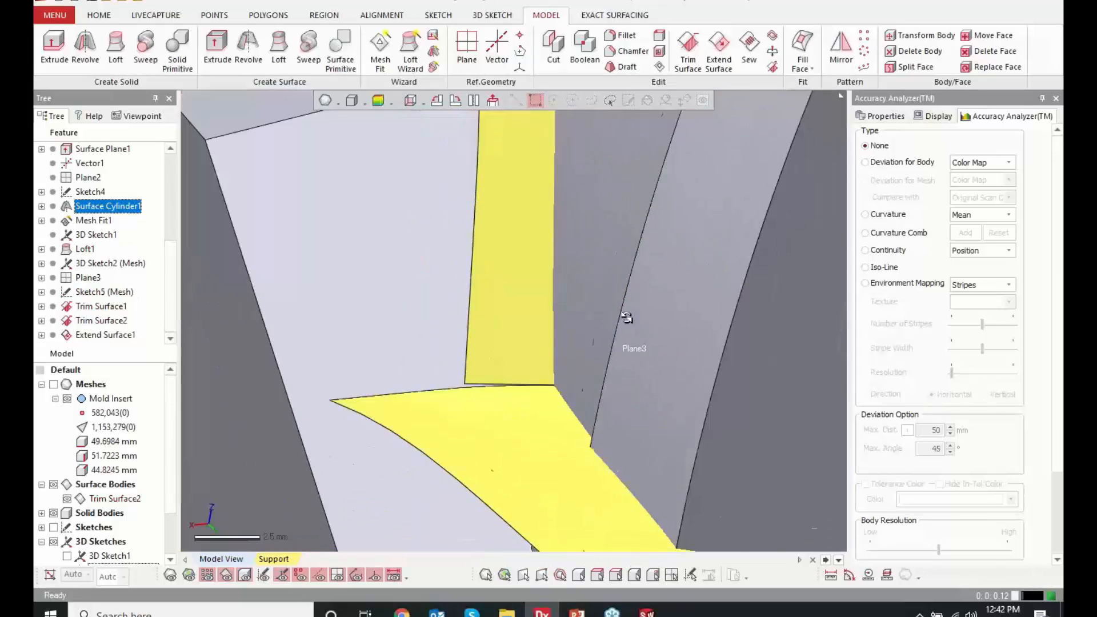
scroll(611, 321, "down", 3)
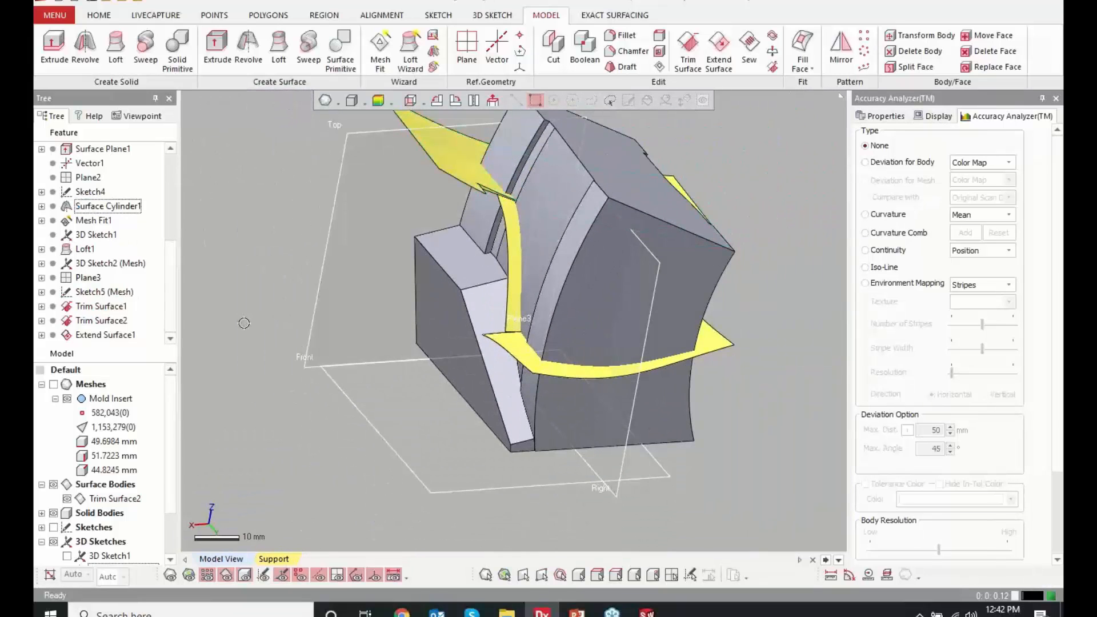
Open the Mold Insert.xrl model file from the Hawk Ridge Design Intent vs. As-Built webinar folder
left_click(58, 20)
mouse_move(70, 36)
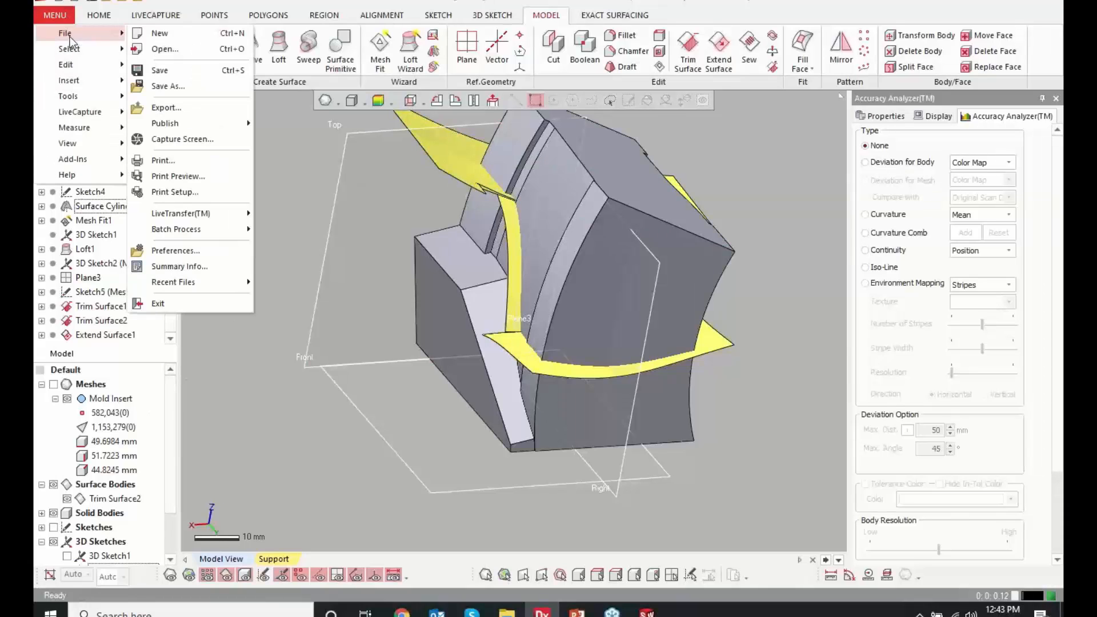
left_click(171, 53)
left_click(546, 337)
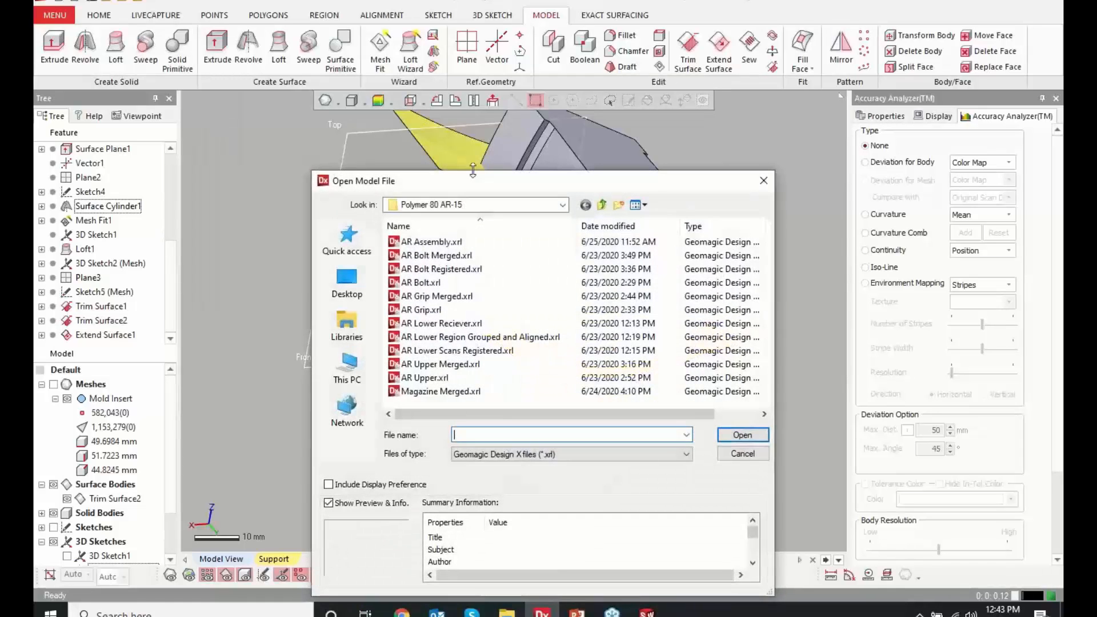
left_click(601, 204)
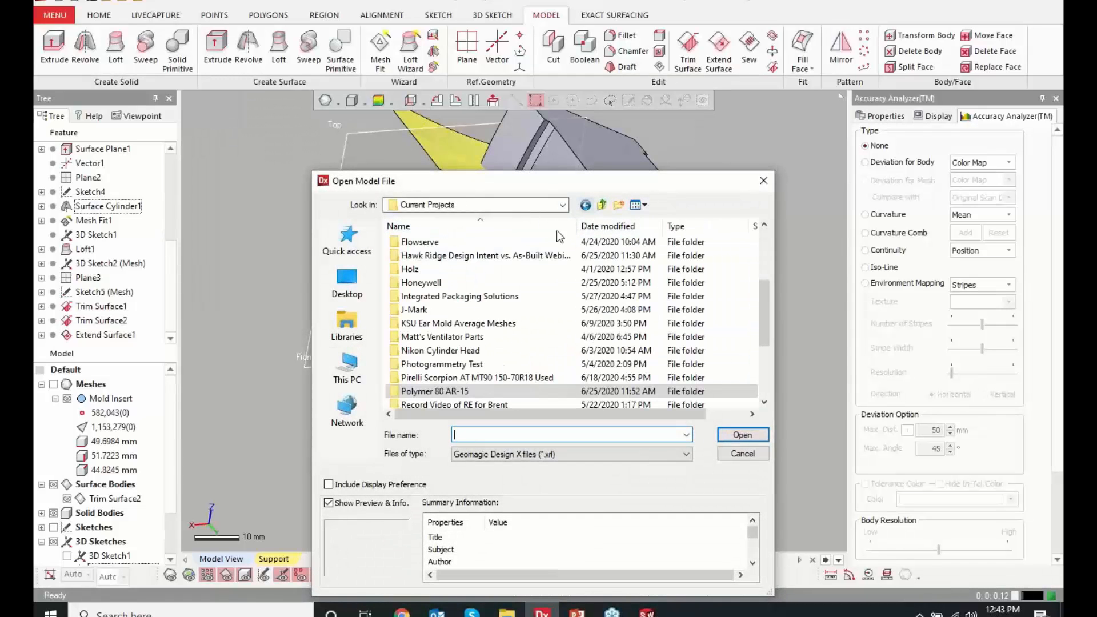
double_click(435, 256)
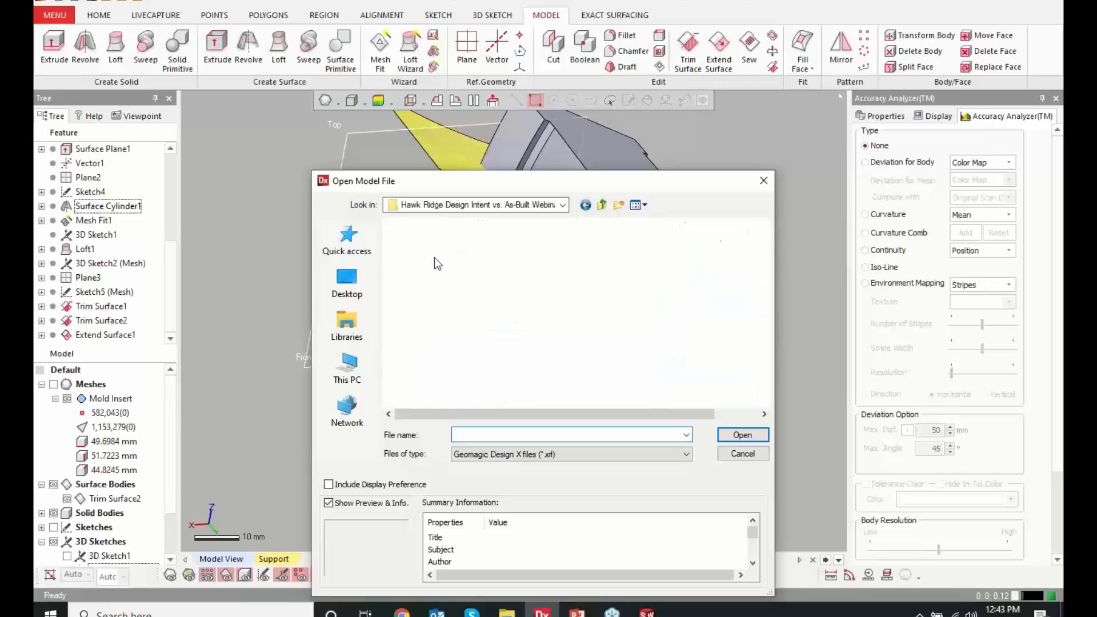
left_click(426, 255)
left_click(427, 269)
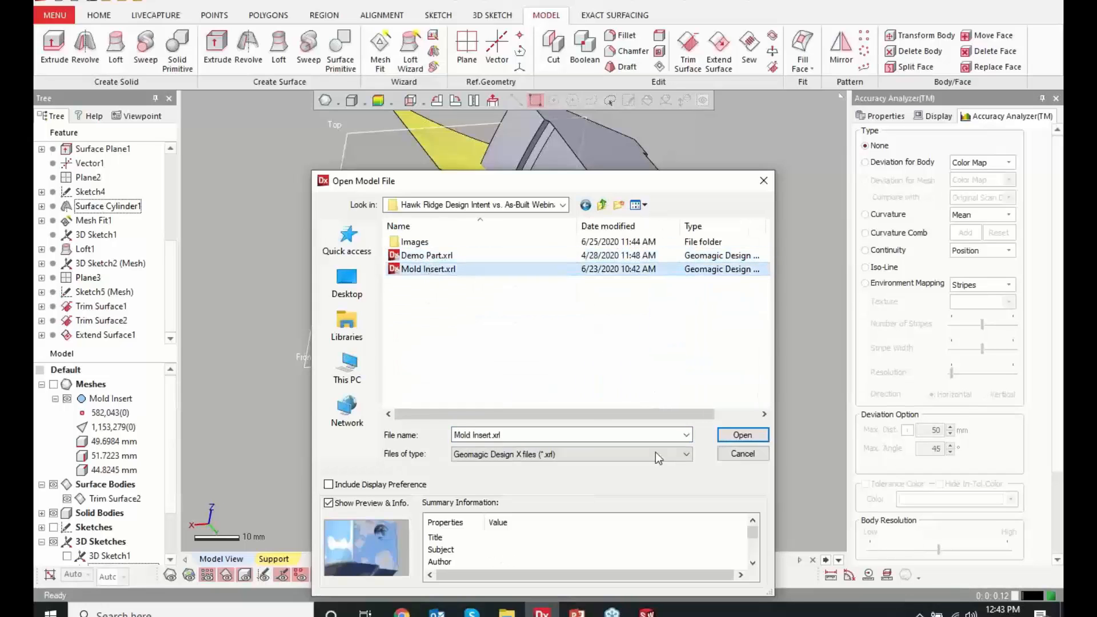
left_click(742, 435)
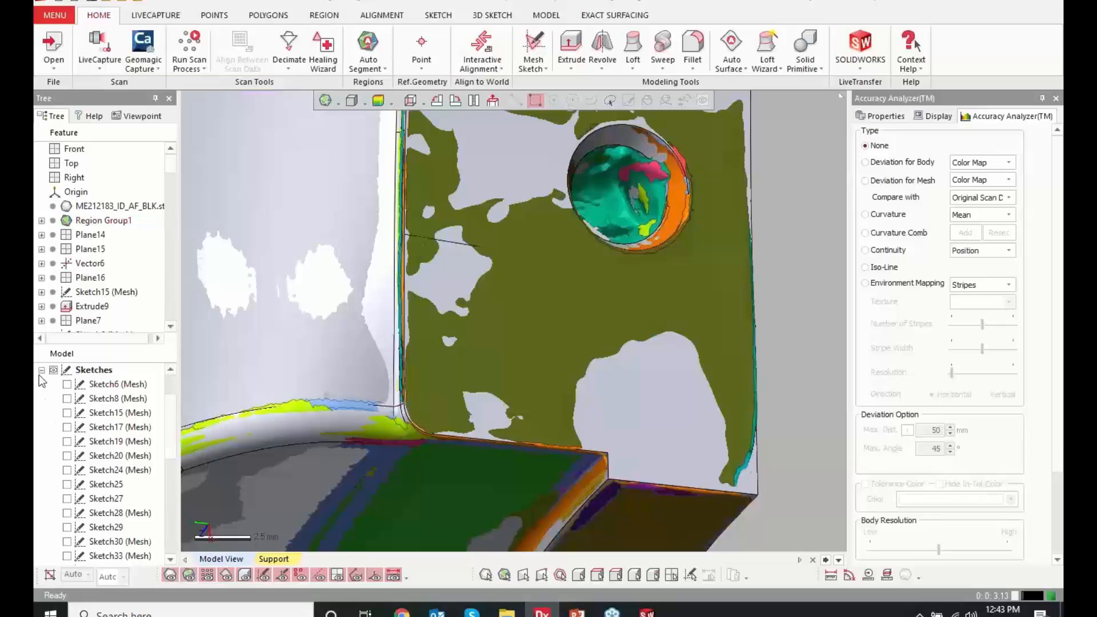
Collapse the sketch list, hide the meshes, and review the finished solid body and its feature history
left_click(41, 370)
left_click(86, 413)
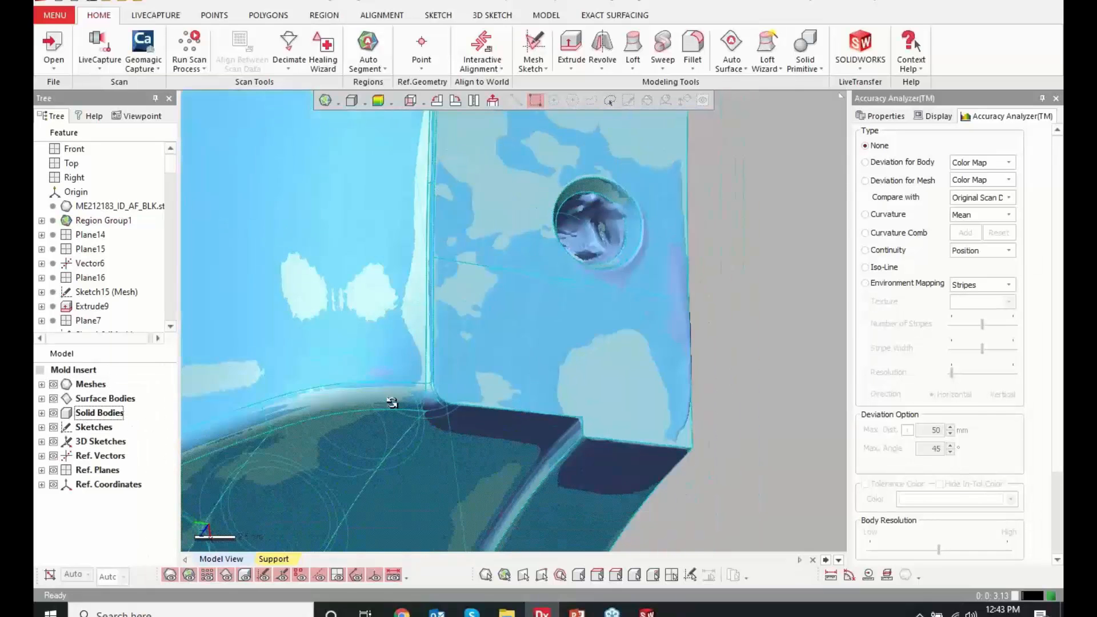
left_click(53, 385)
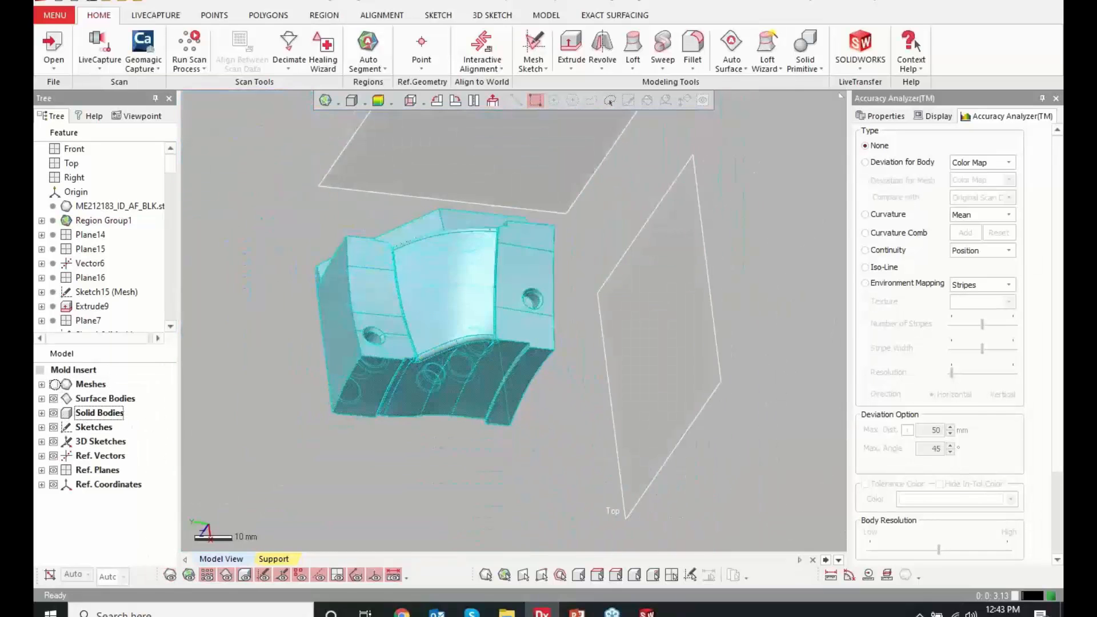
left_click(372, 472)
right_click_drag(468, 467, 526, 384)
left_click_drag(169, 170, 177, 317)
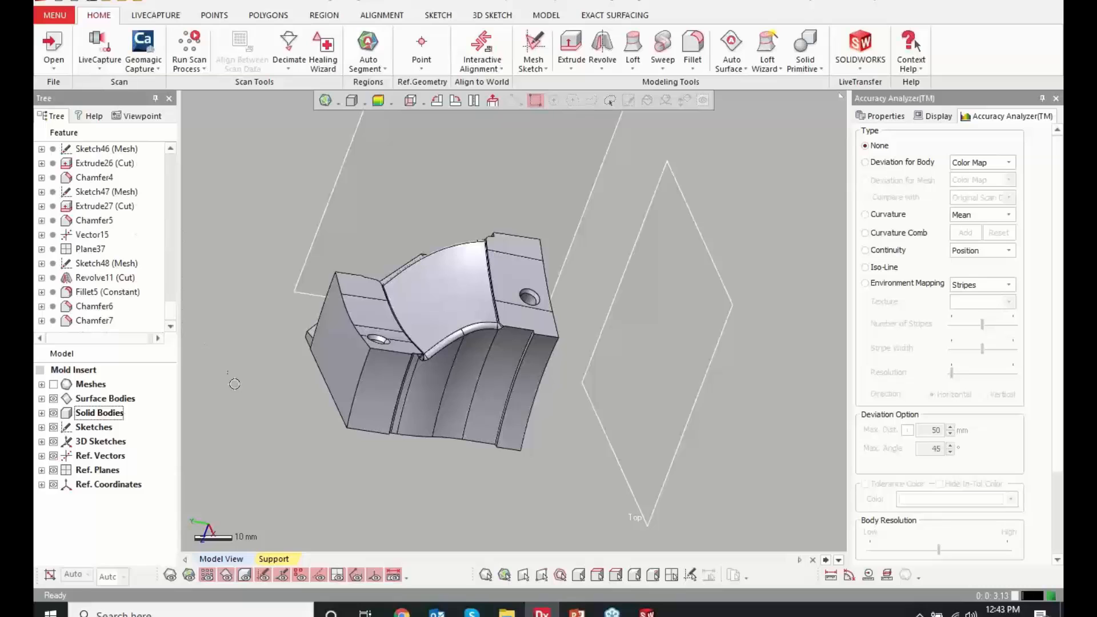
Check which file formats are available for exporting the solid bodies, without saving an export
right_click(114, 412)
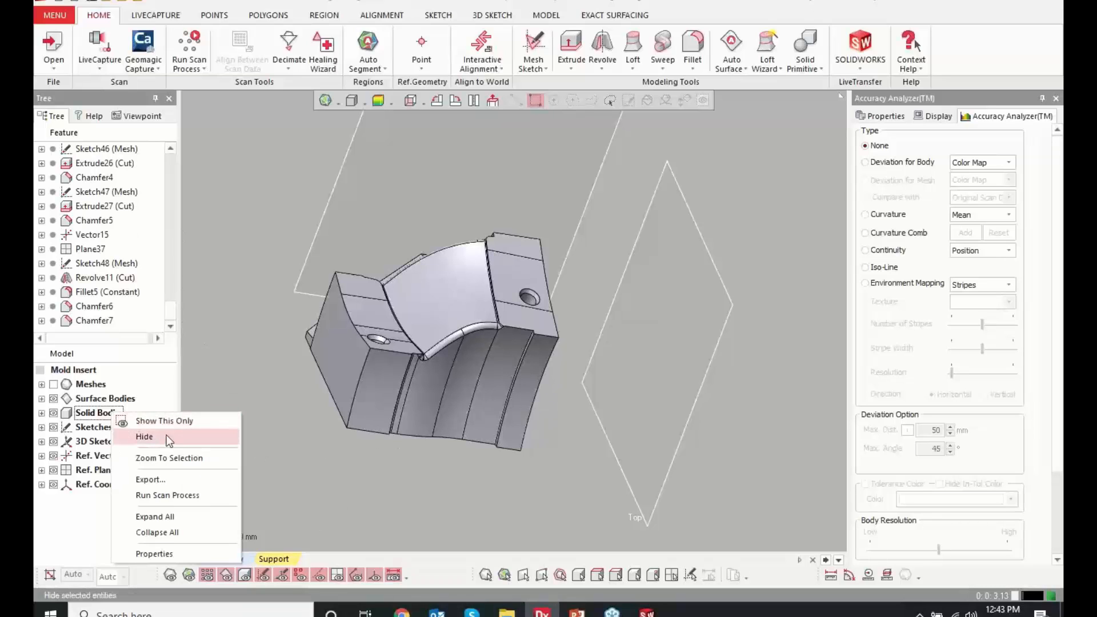
left_click(173, 478)
left_click(562, 317)
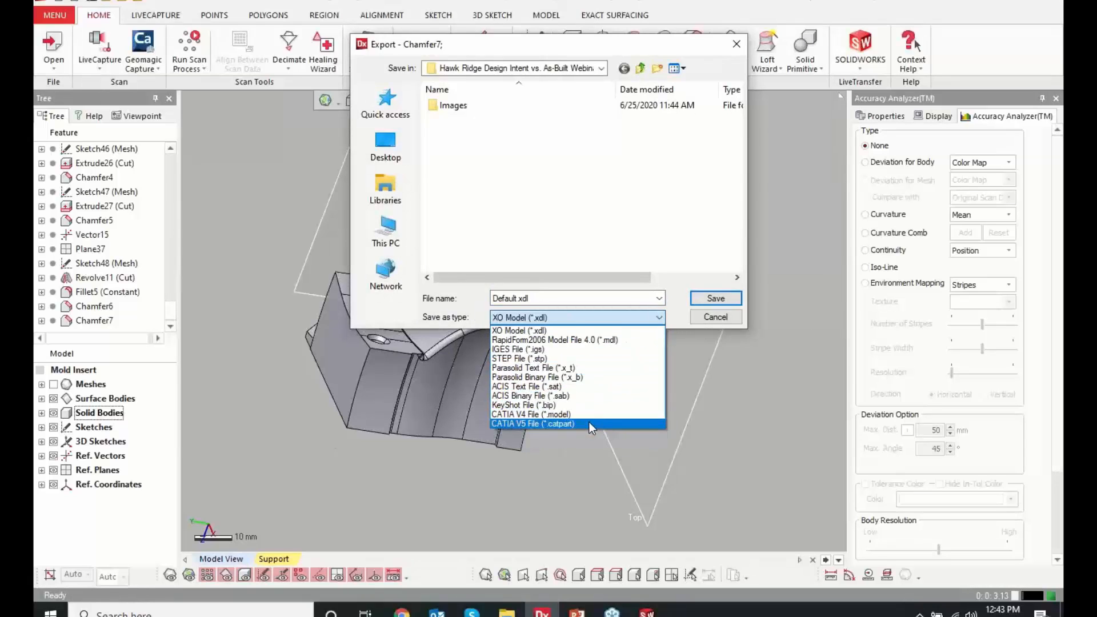
left_click(720, 317)
left_click(723, 317)
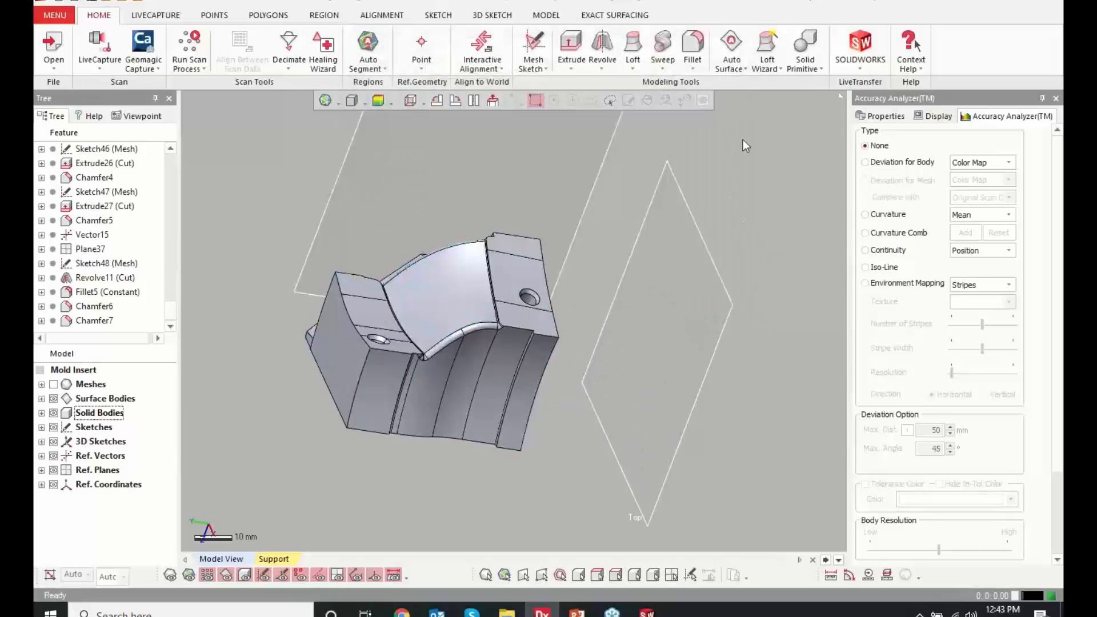
Transfer the model to SOLIDWORKS with LiveTransfer, starting from the first feature
left_click(872, 43)
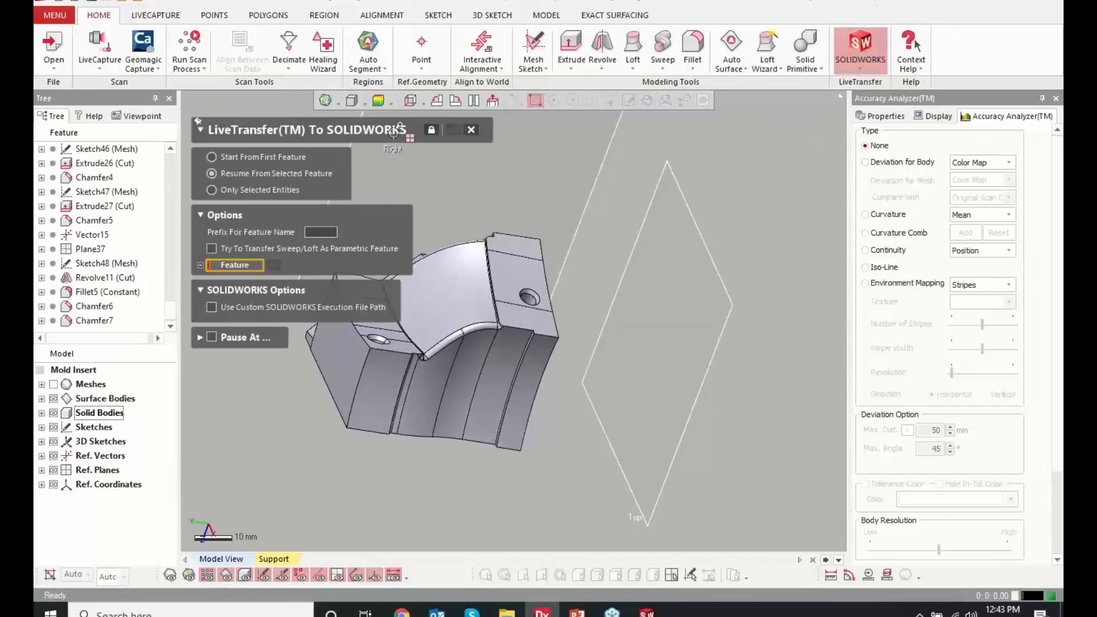
left_click(277, 158)
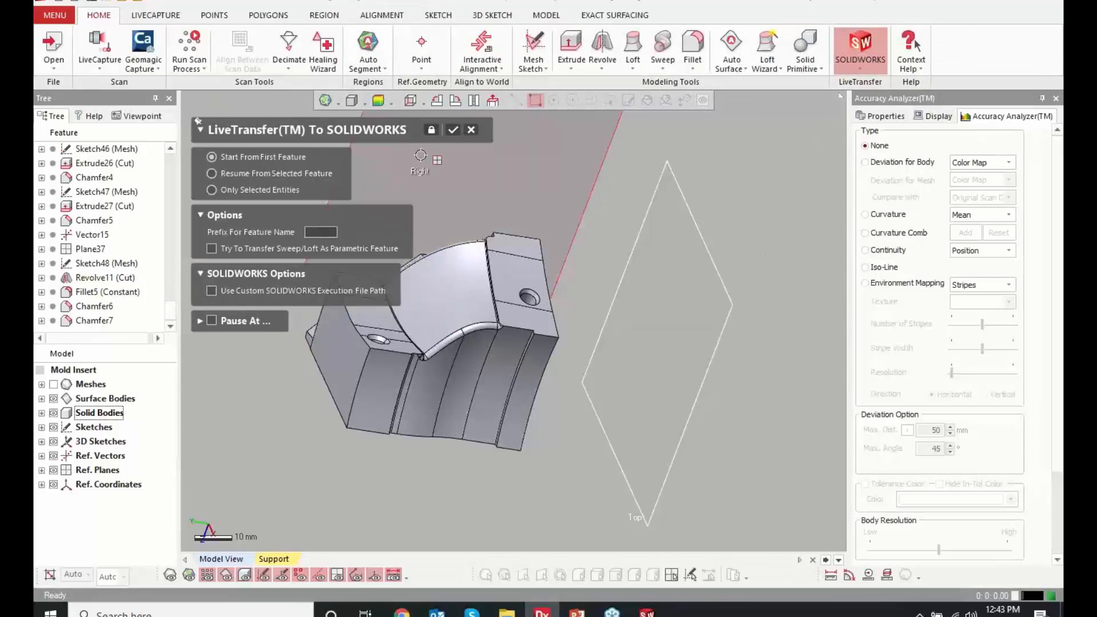
left_click(452, 129)
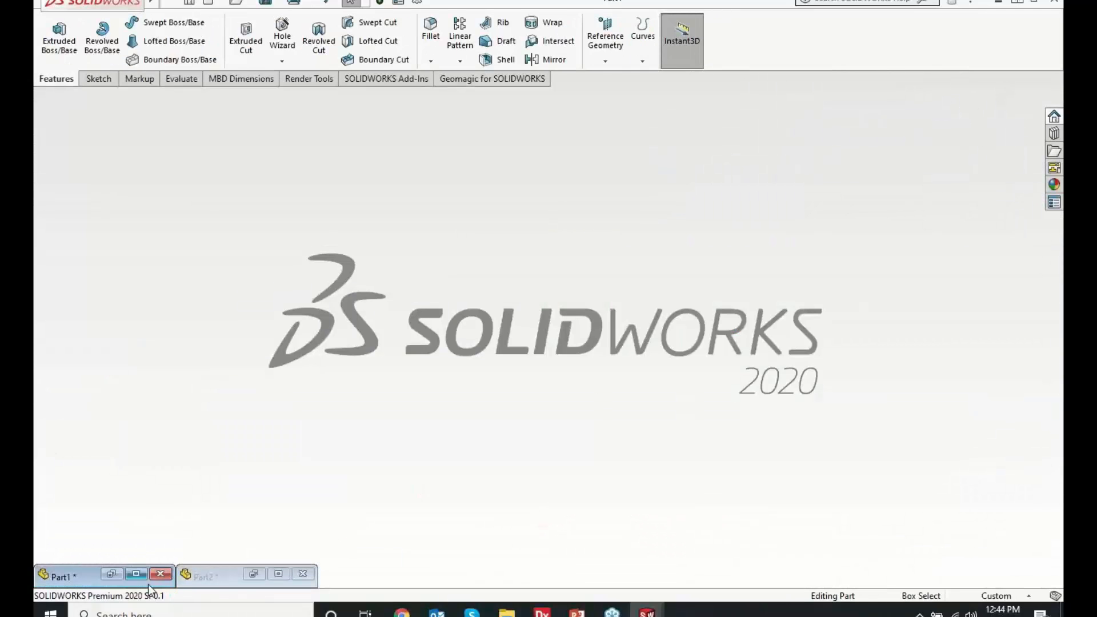
Maximize the transferred Part1 document in SOLIDWORKS and review its feature tree
left_click(136, 574)
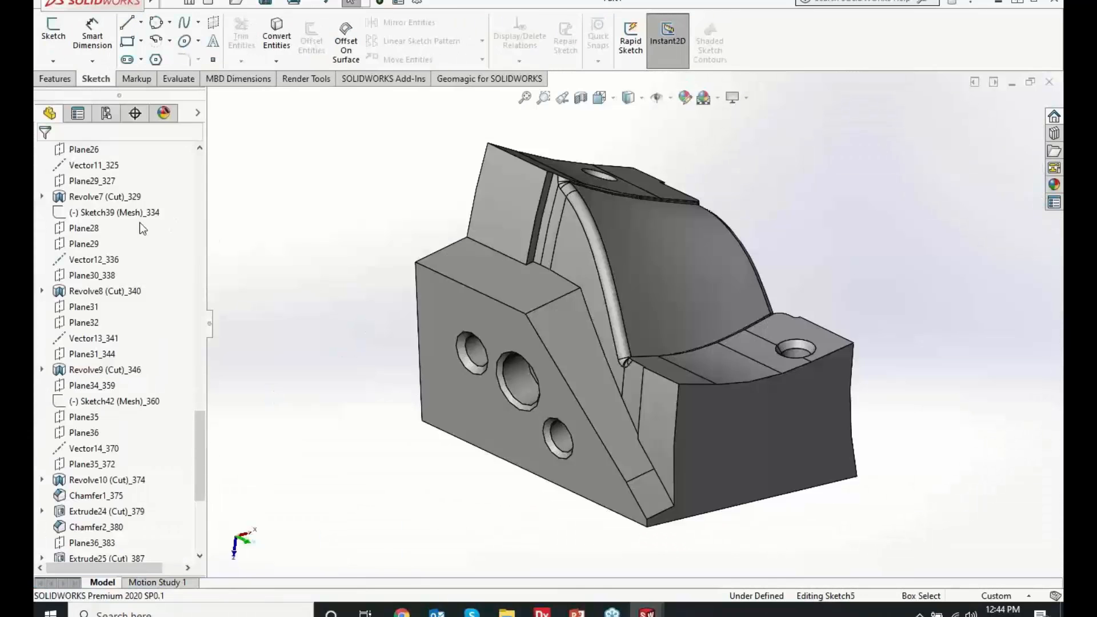
scroll(122, 483, "up", 15)
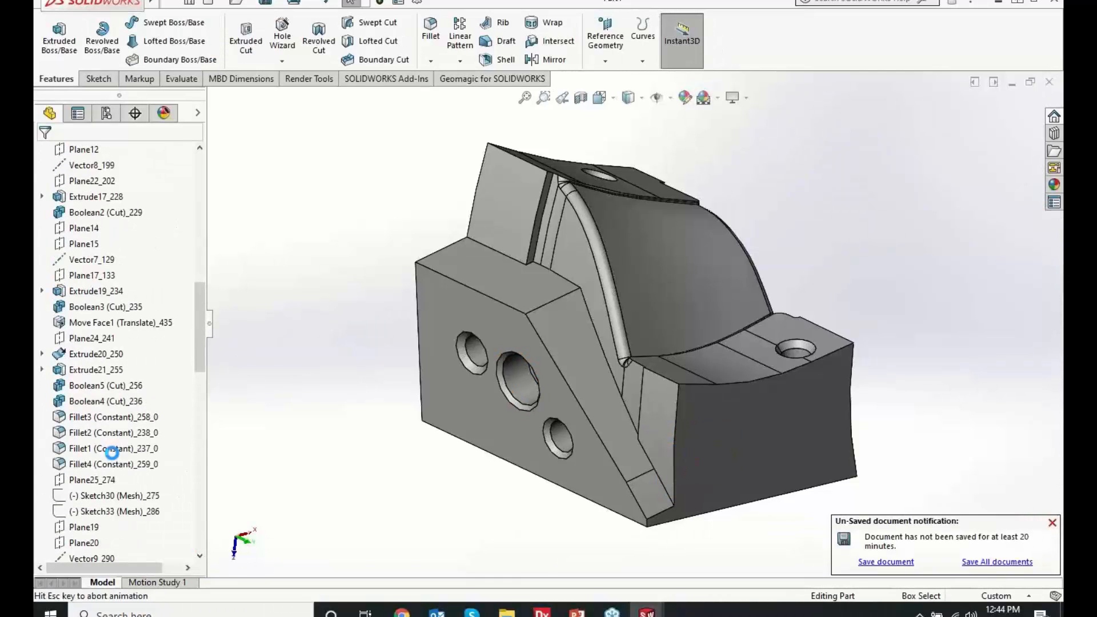
scroll(111, 455, "down", 6)
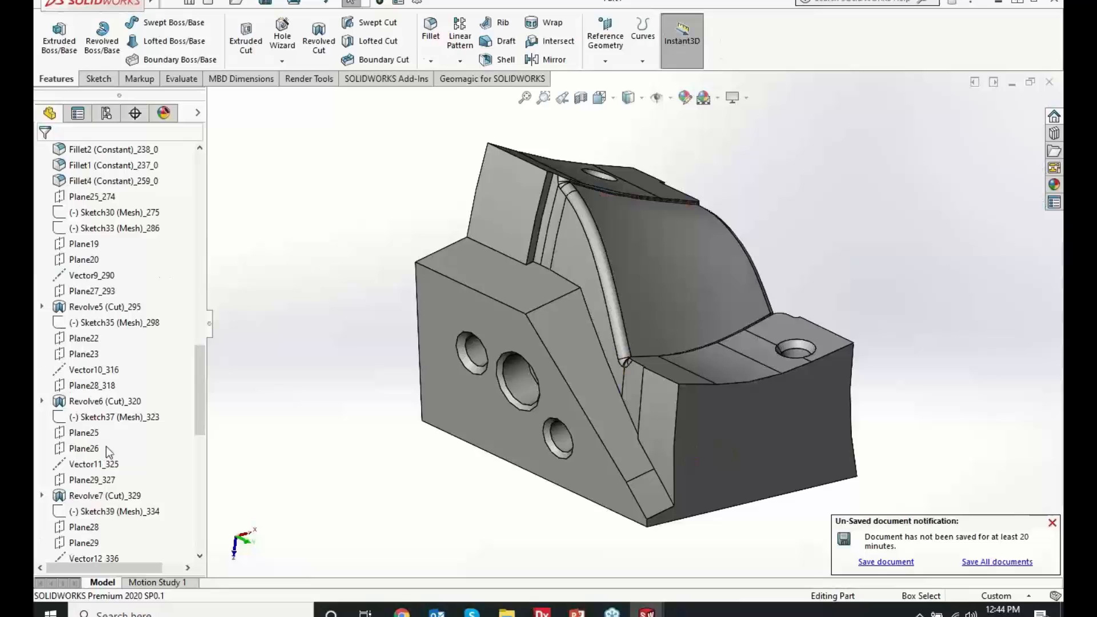
Open the sketch of Revolve6 (Cut)_320 for editing and inspect its profile against the part
right_click(99, 402)
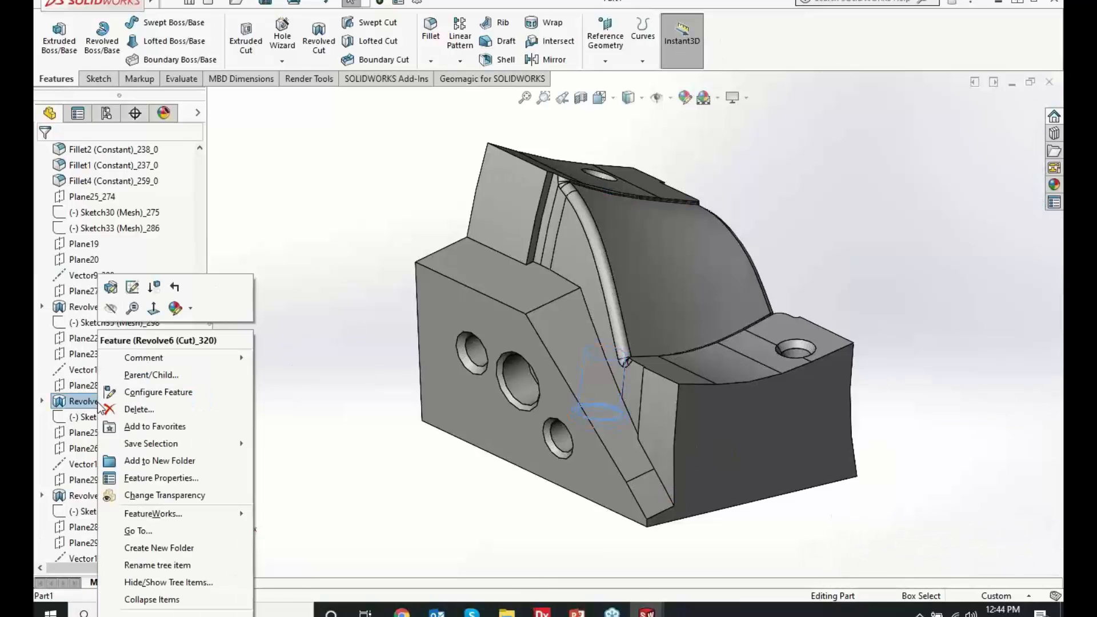
left_click(132, 287)
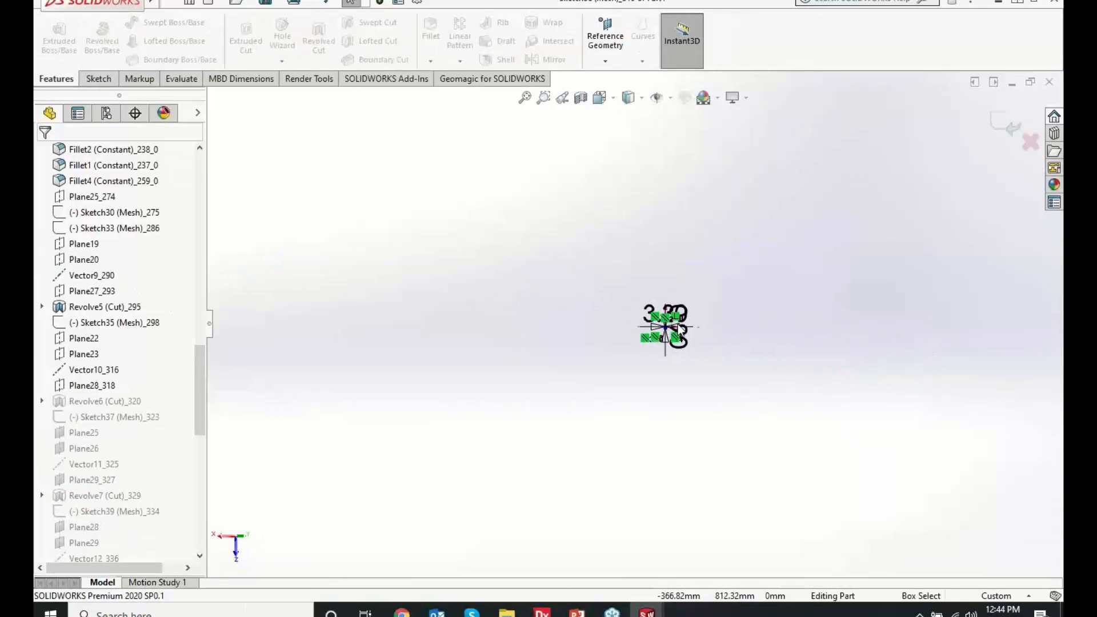
scroll(680, 329, "down", 3)
scroll(696, 338, "up", 1)
scroll(697, 337, "down", 5)
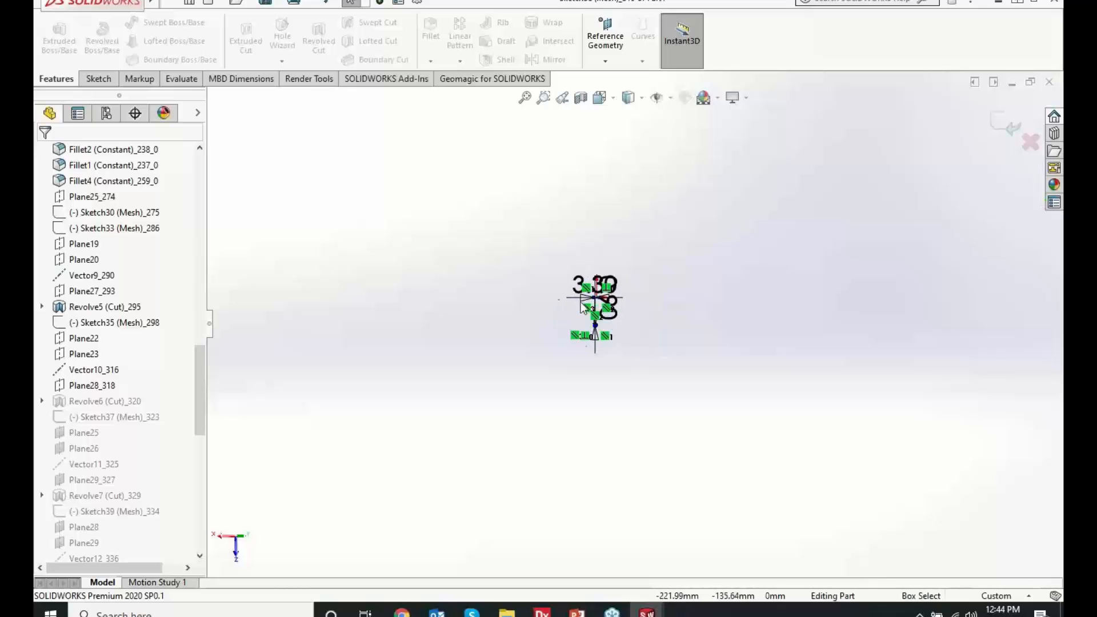
scroll(584, 307, "down", 5)
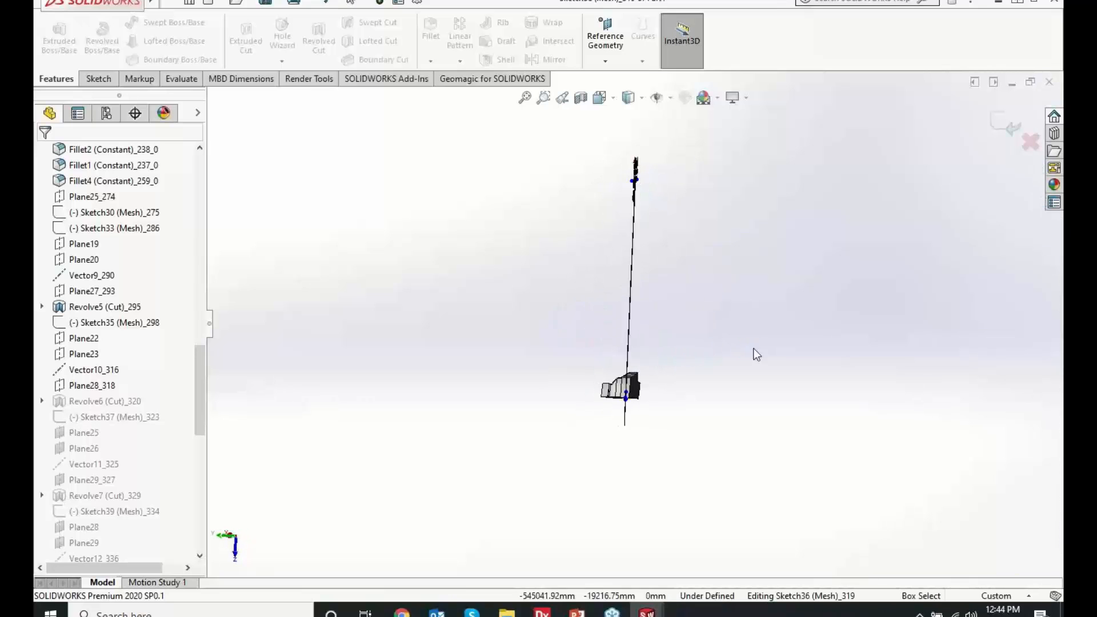
scroll(634, 460, "down", 15)
mouse_move(628, 277)
middle_mouse_down()
mouse_move(579, 260)
mouse_move(519, 282)
middle_mouse_up()
middle_click_drag(678, 310, 636, 330)
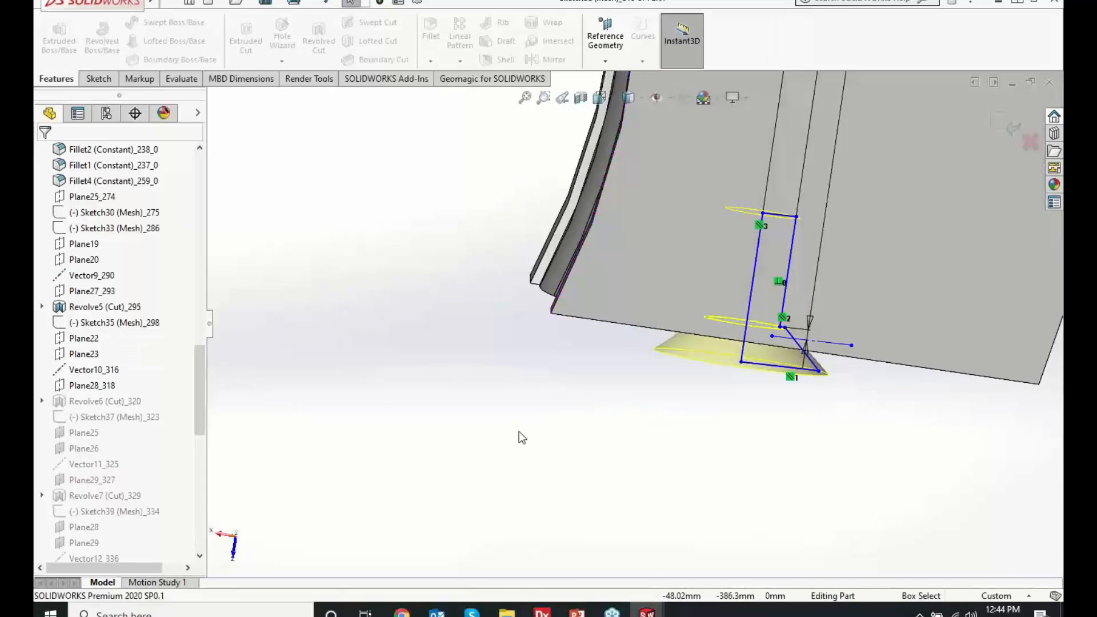
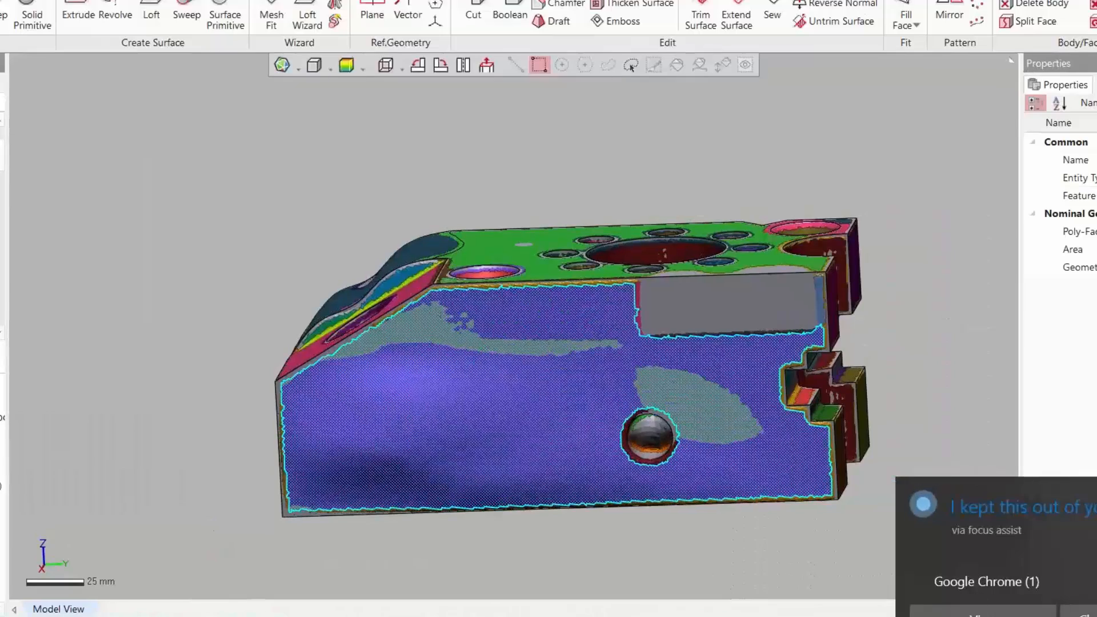
Compare the flat side face of the solid body with the scanned mesh, leaving only the segmented mesh shown
left_click(1094, 492)
mouse_move(806, 199)
right_mouse_down()
mouse_move(813, 227)
mouse_move(786, 225)
mouse_move(798, 198)
right_mouse_up()
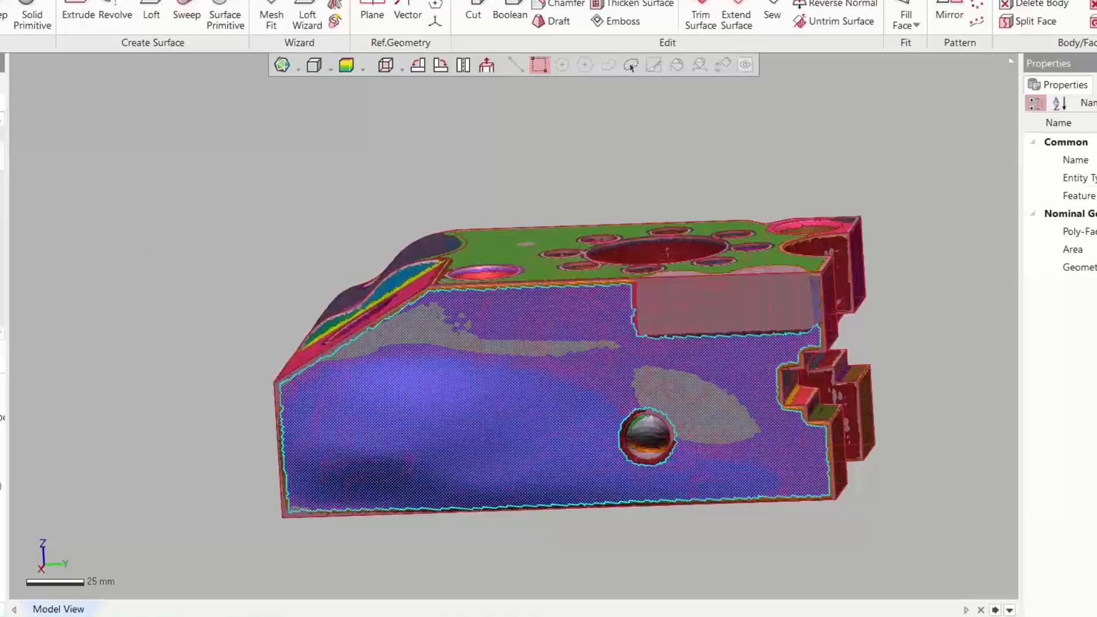
left_click(1, 400)
right_click_drag(175, 309, 178, 282)
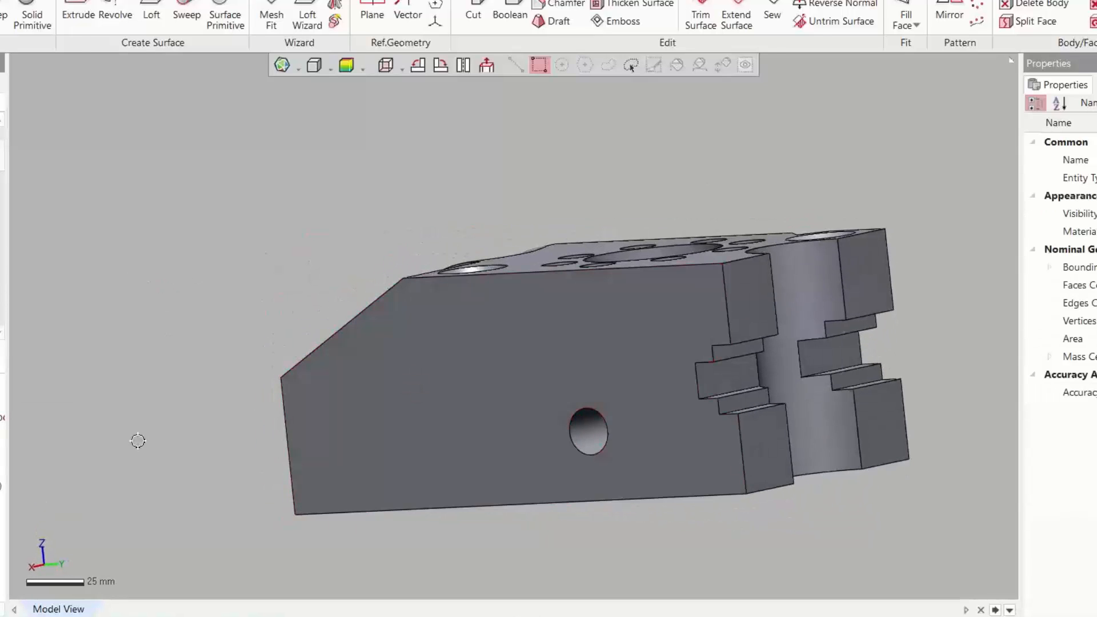
left_click(1, 399)
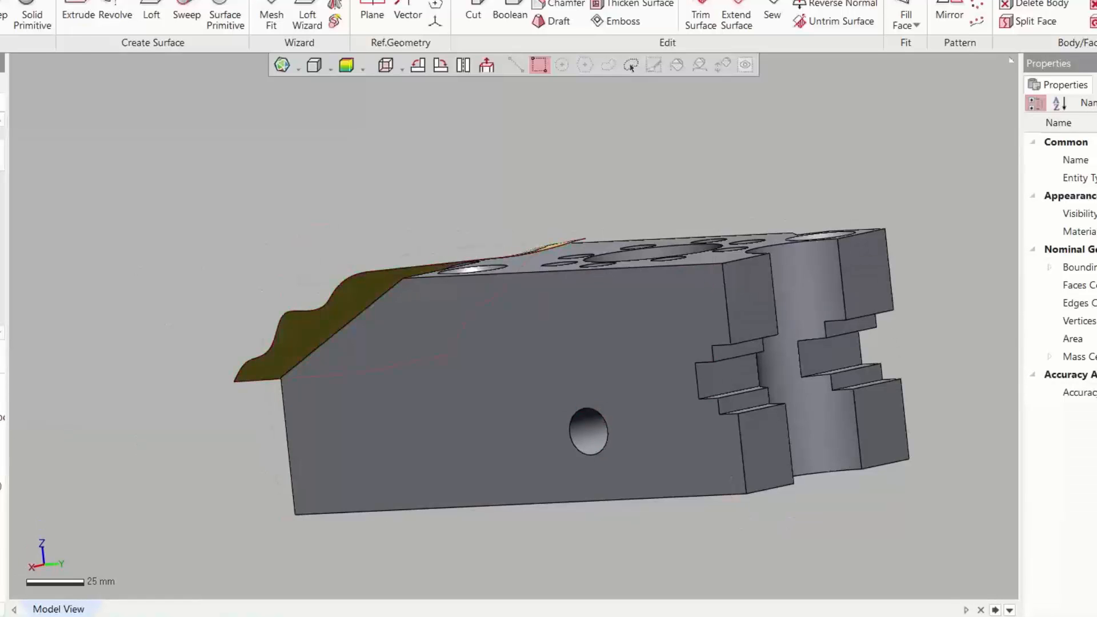
left_click(2, 399)
left_click(1, 417)
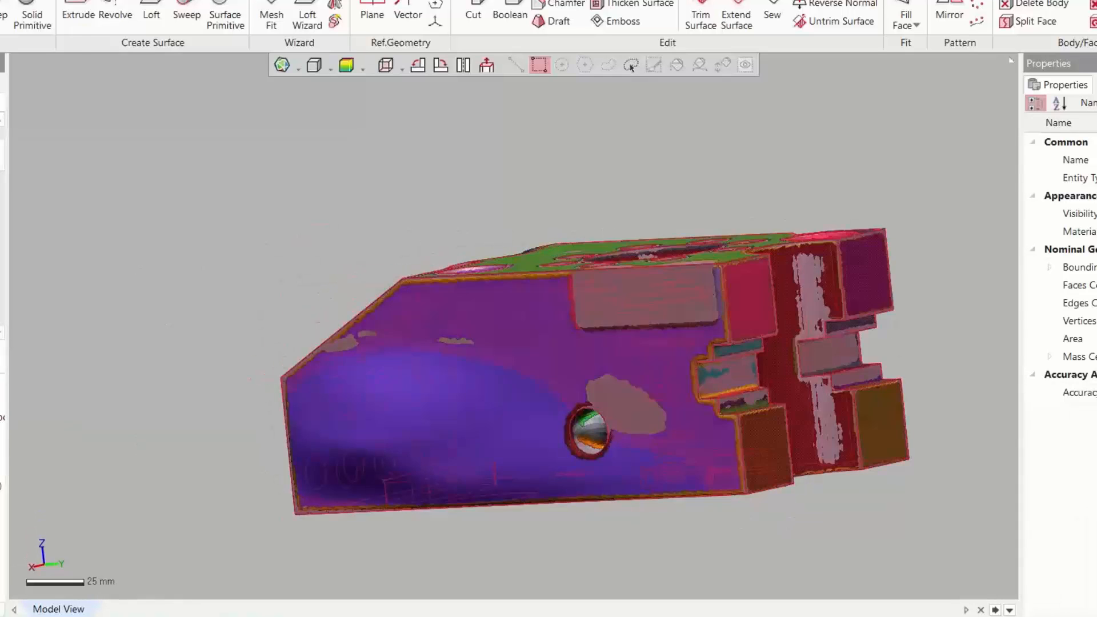
left_click(2, 452)
right_click_drag(457, 417, 440, 368, "shift")
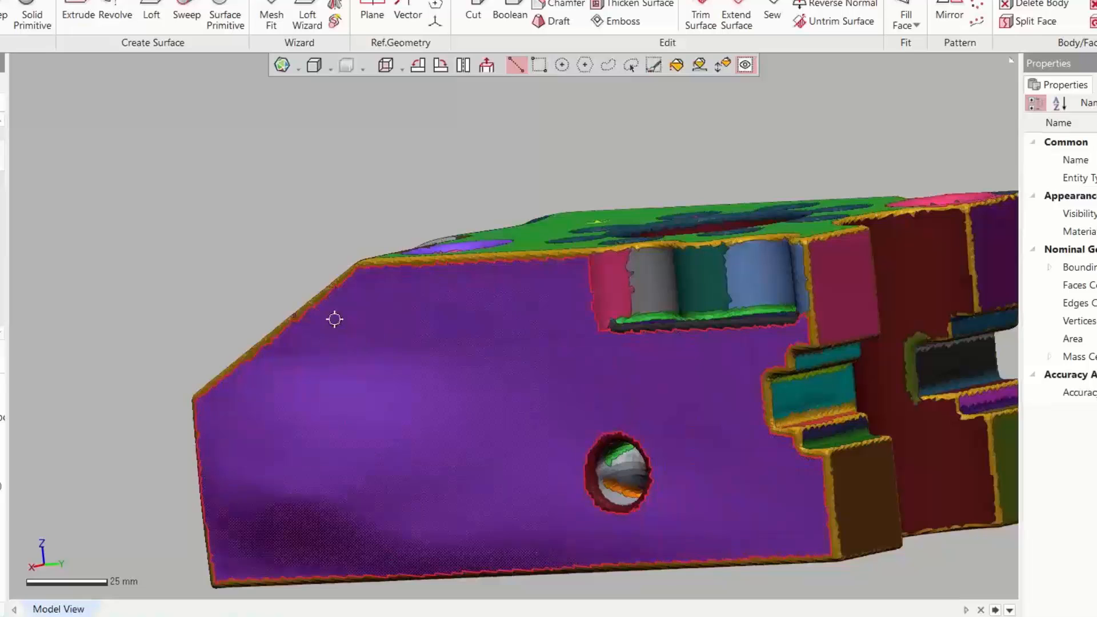
Fit a surface to the freeform side region with Mesh Fit at 0.1 mm allowable deviation and a denser control net
left_click(271, 16)
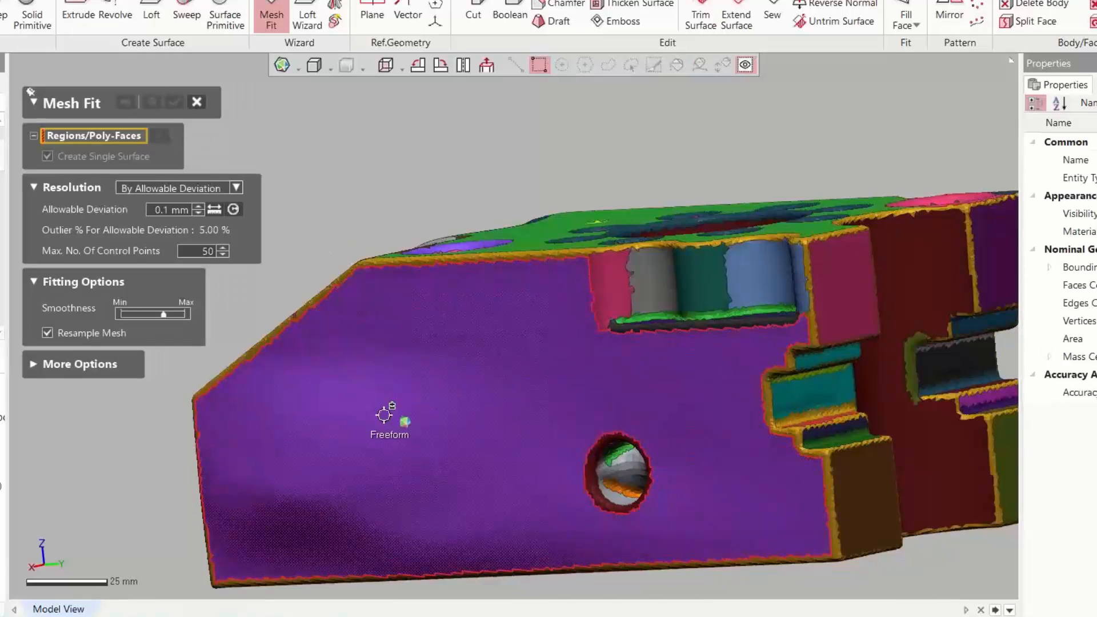
left_click(384, 415)
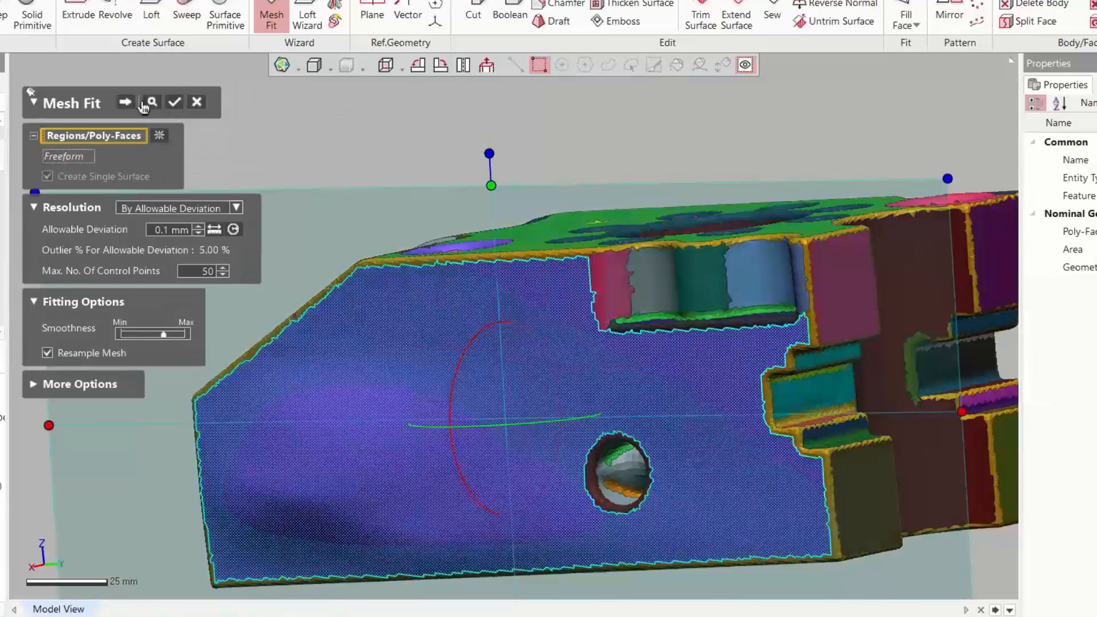
left_click(143, 103)
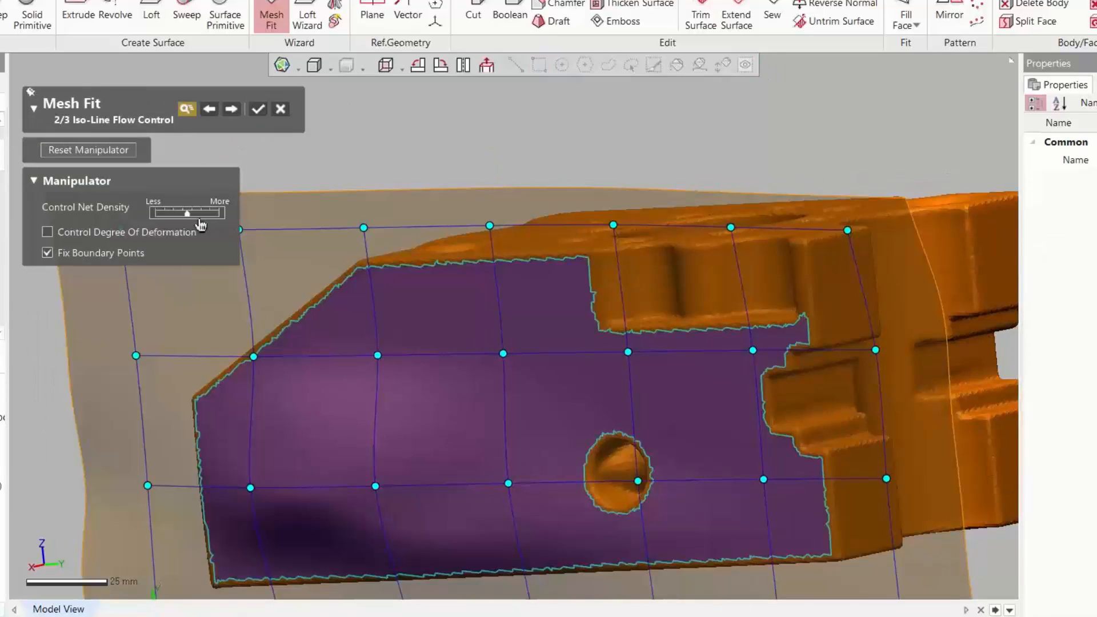
left_click(198, 215)
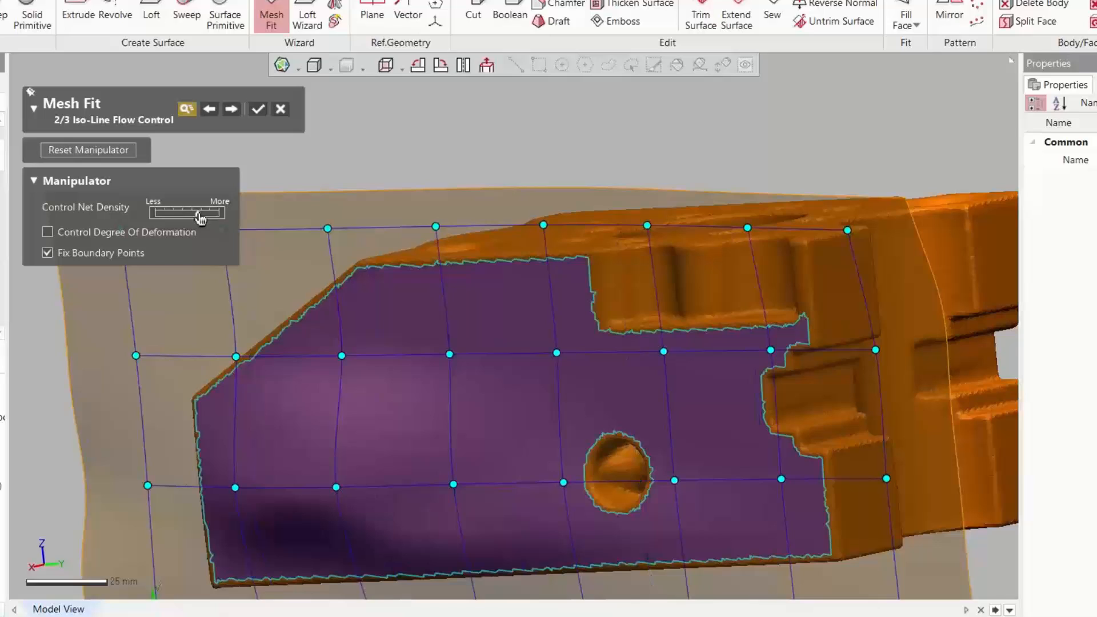
left_click(258, 111)
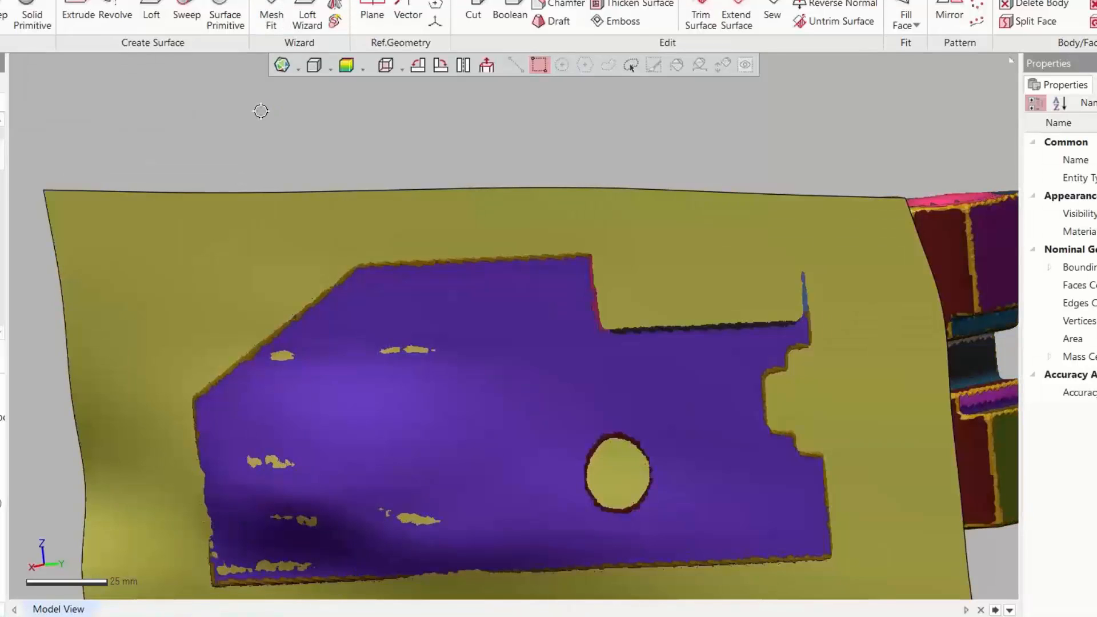
Check the fitted surface's deviation from the scan data, then turn the deviation map off
left_click(347, 69)
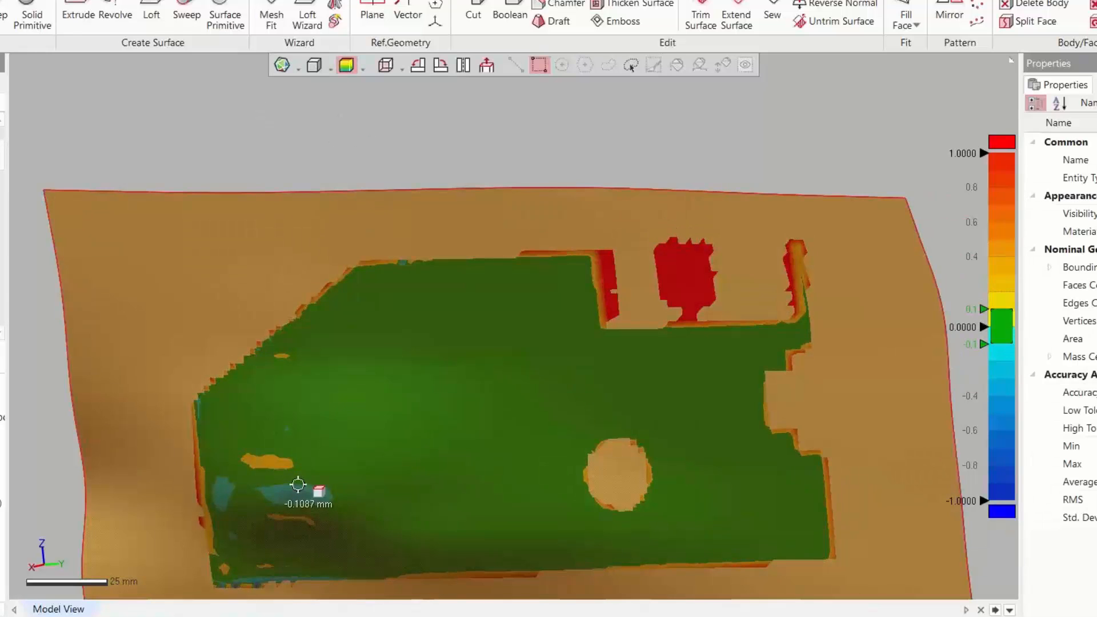
left_click(305, 479)
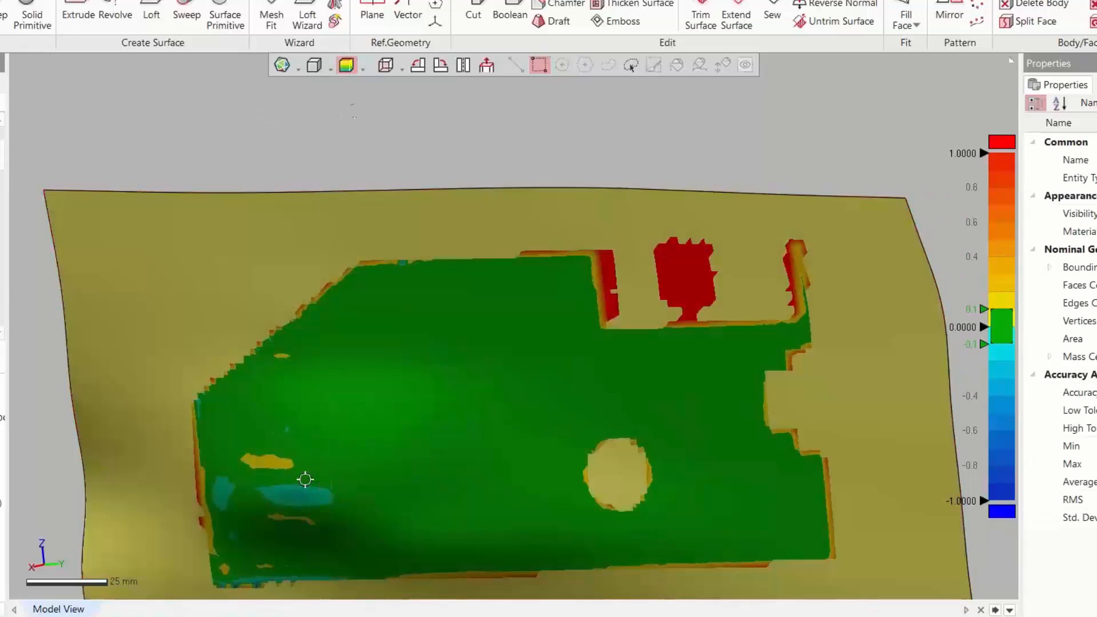
left_click(346, 65)
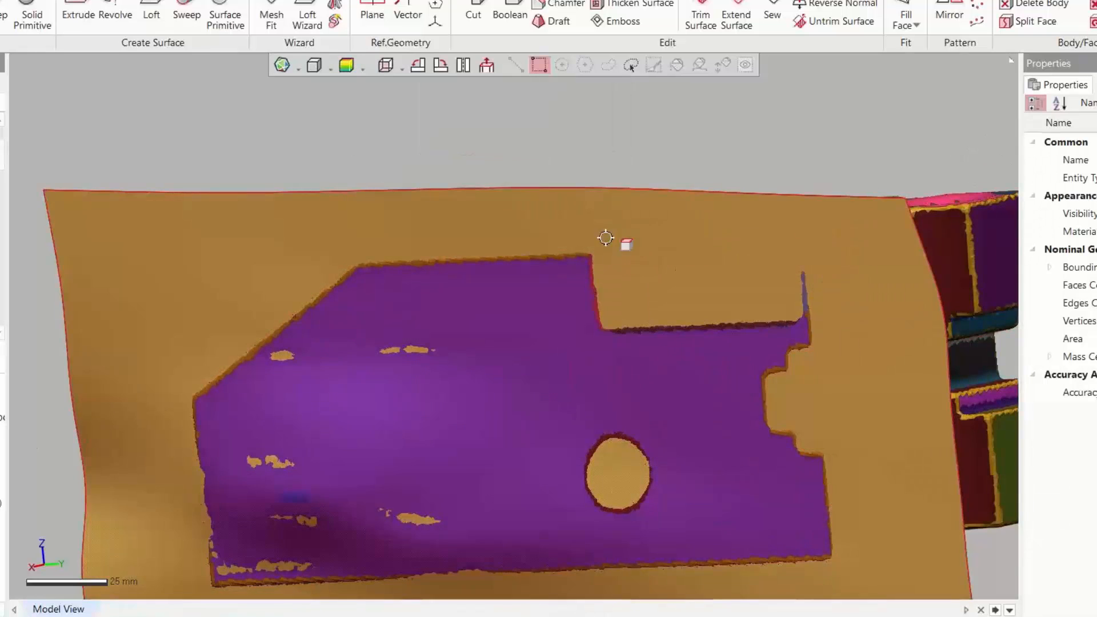
Hide the mesh and show the solid body together with the fitted side surface
right_click_drag(606, 237, 463, 398)
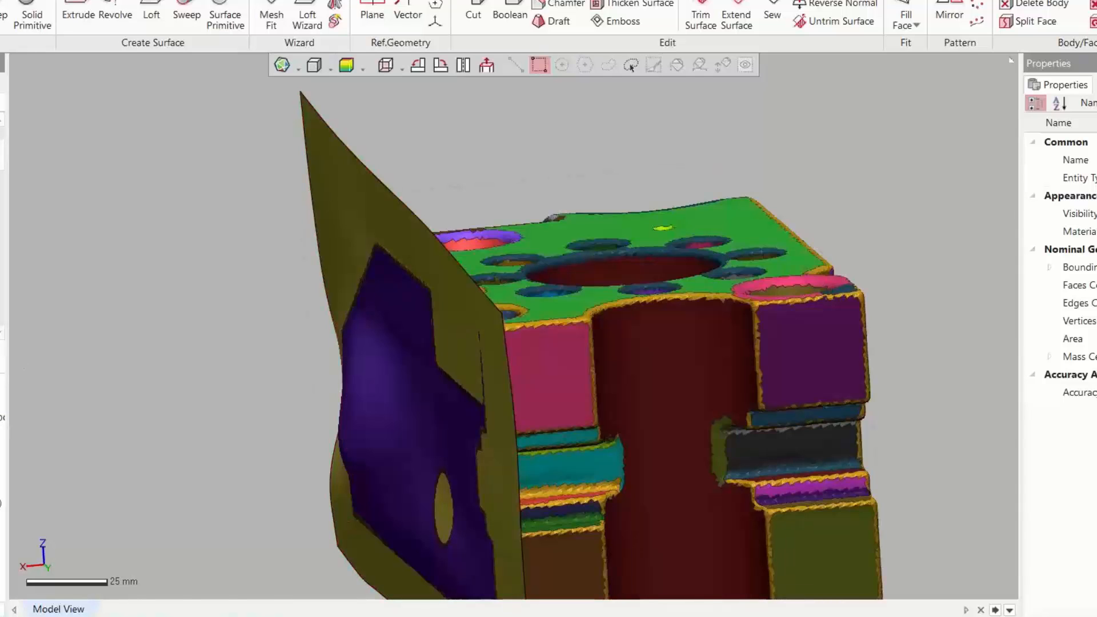
key("ctrl+1")
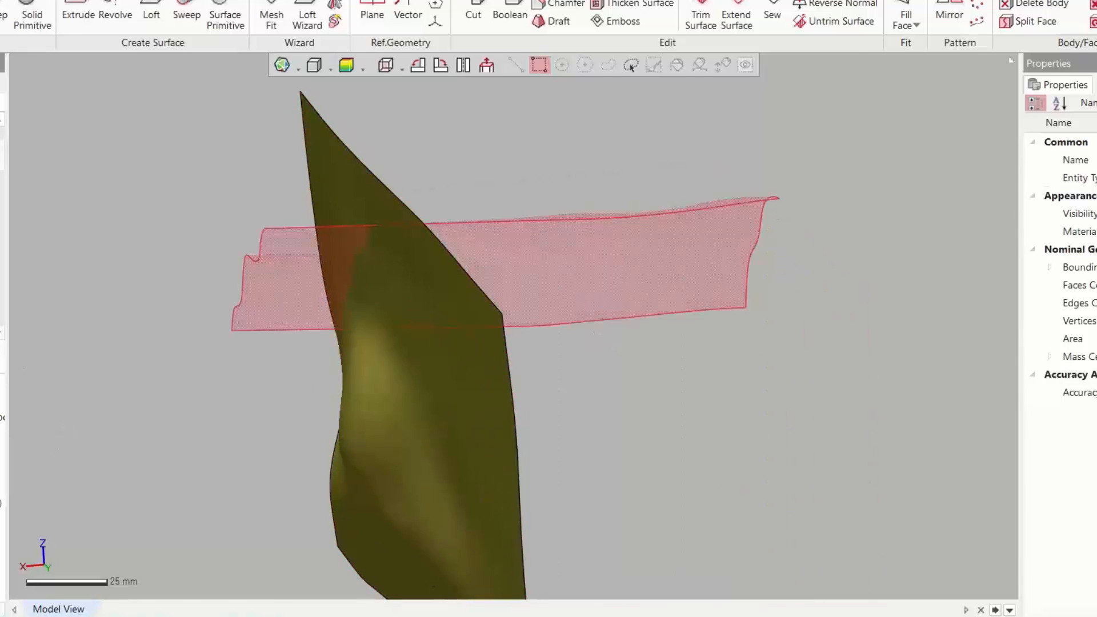
left_click(2, 478)
scroll(318, 380, "down", 3)
right_click_drag(318, 379, 722, 293)
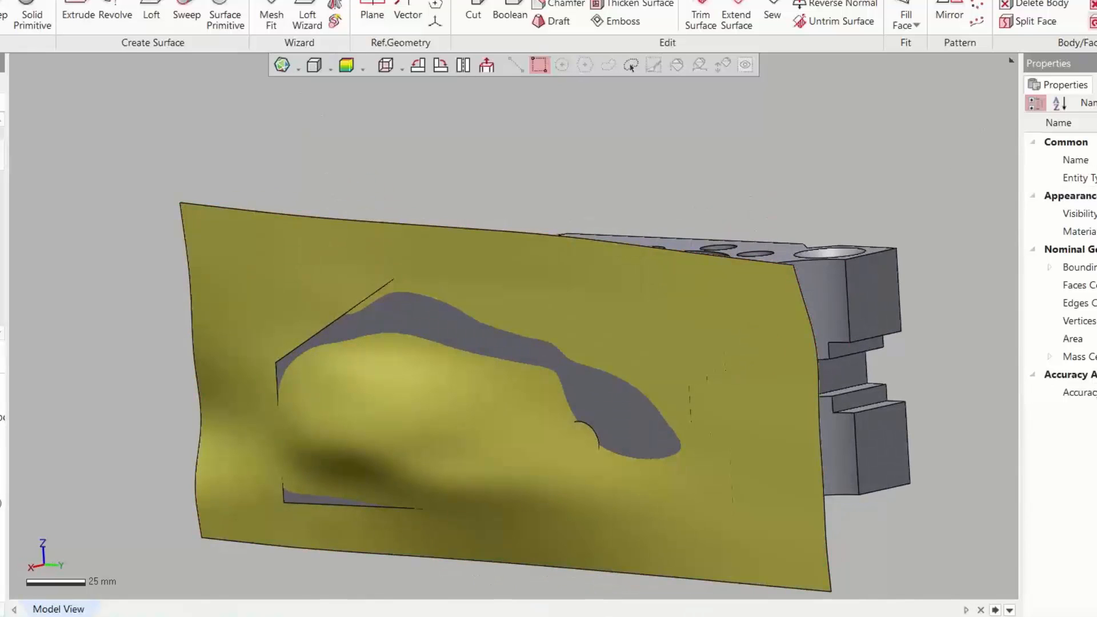
Replace the solid body's flat side face with the Mesh Fit2 surface
left_click(1091, 20)
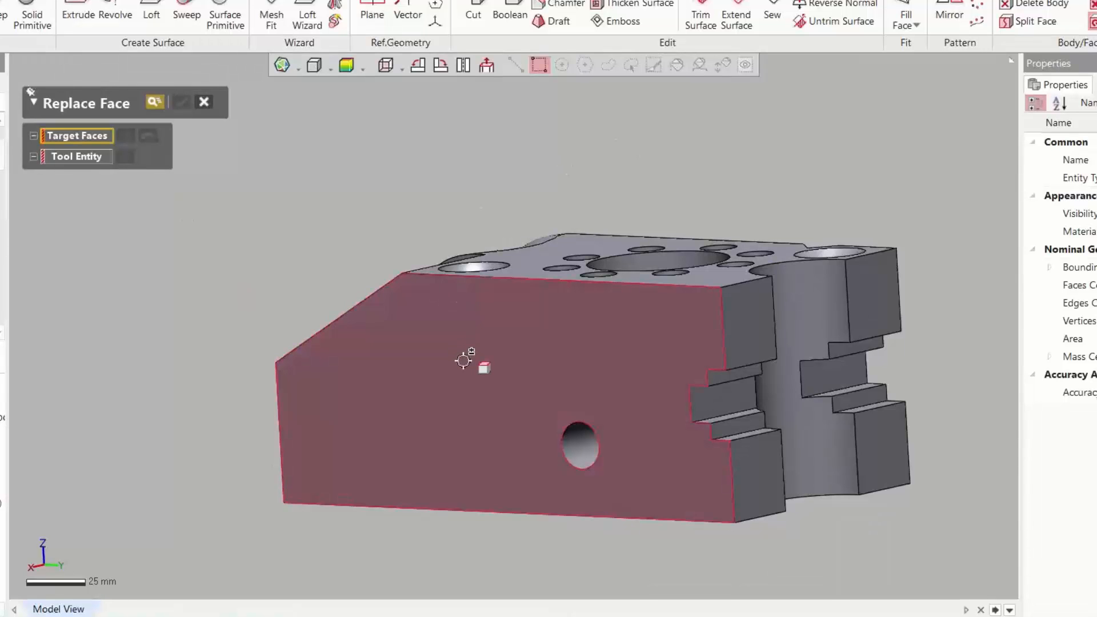
left_click(463, 361)
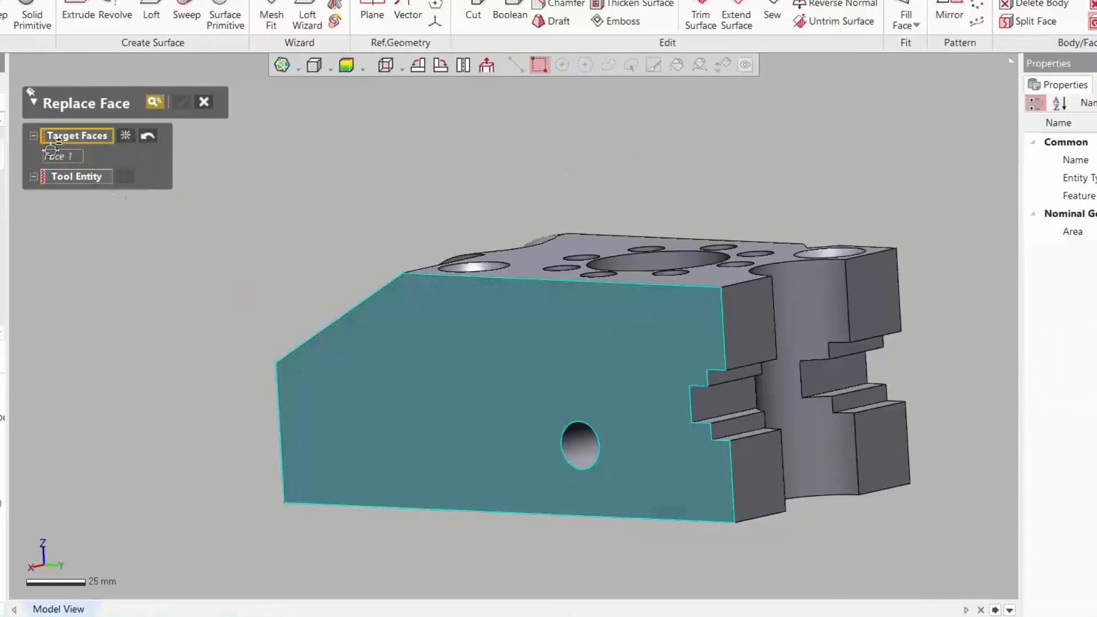
left_click(86, 176)
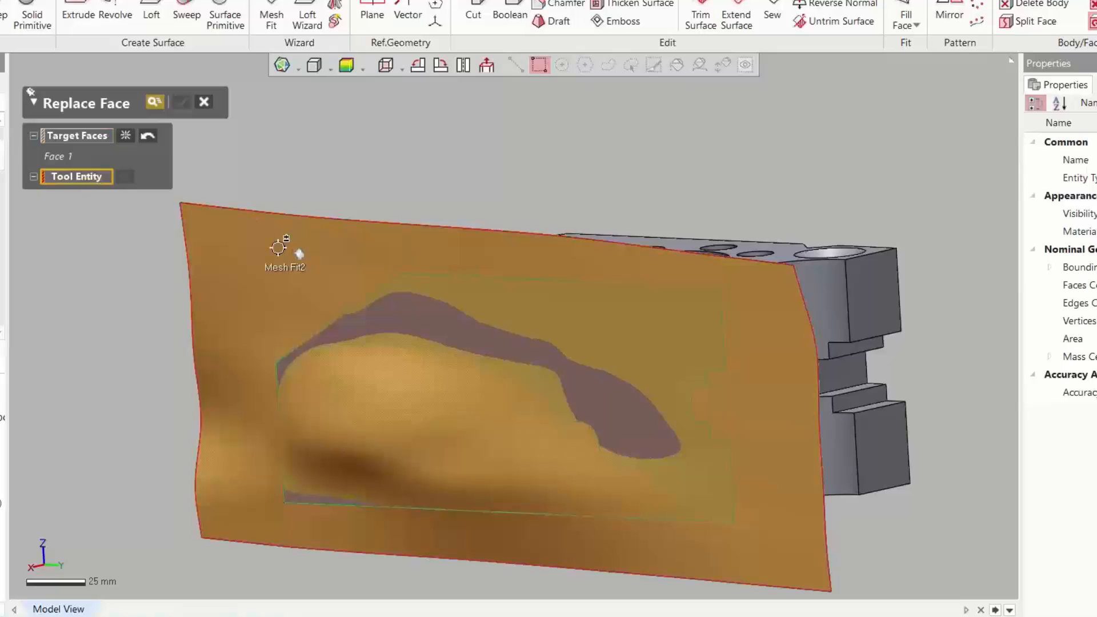
left_click(278, 246)
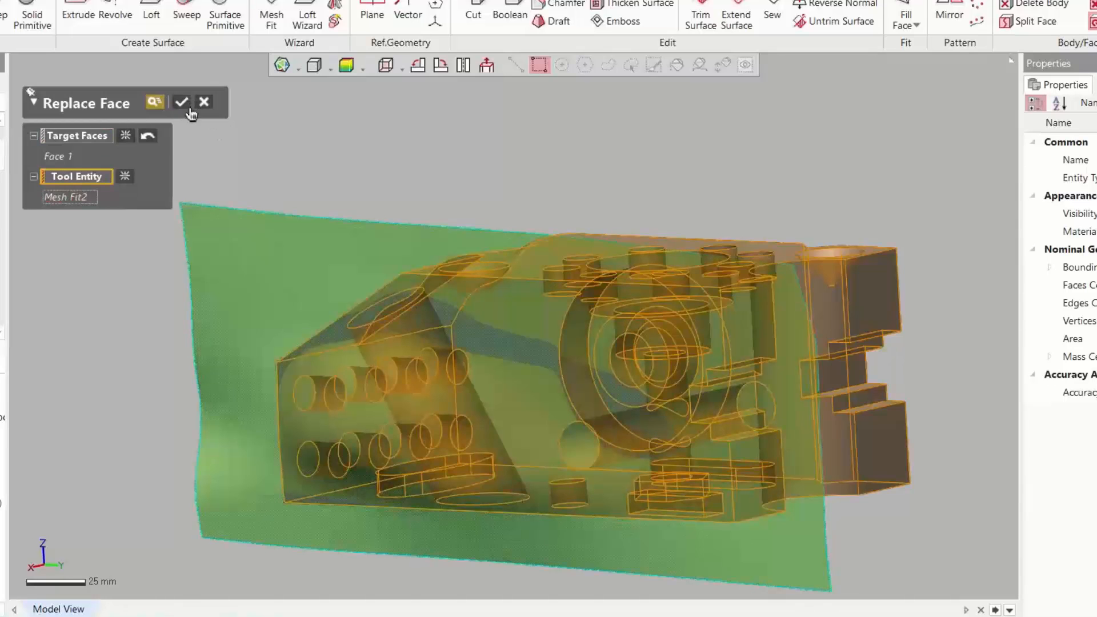
left_click(183, 101)
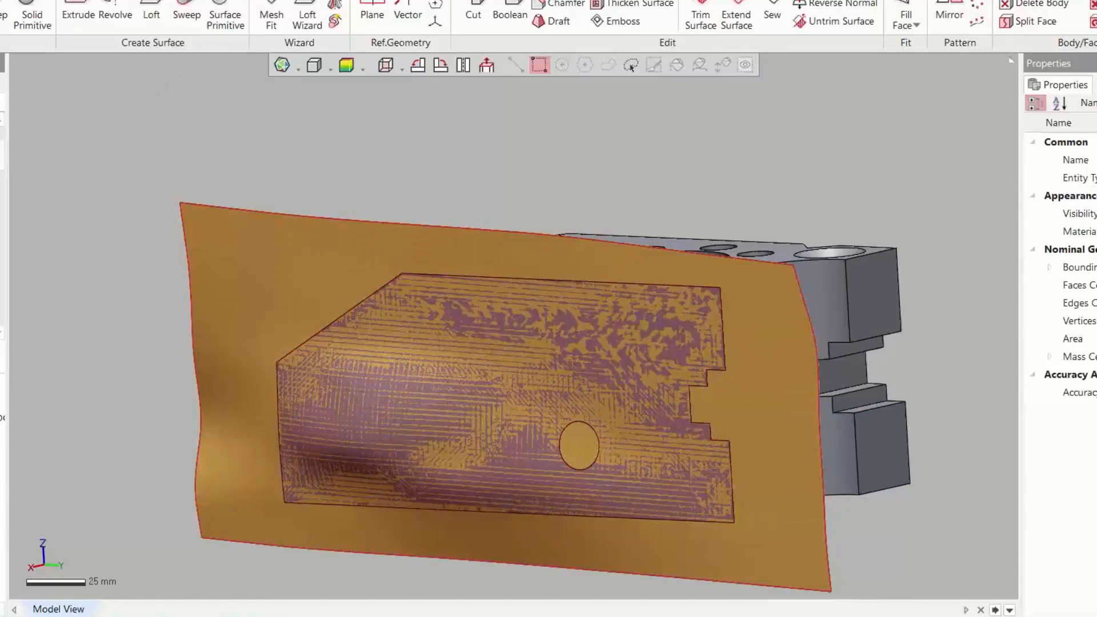
Check the solid body's deviation from the scan data across the replaced side face, then turn the map off
right_click_drag(265, 325, 403, 299)
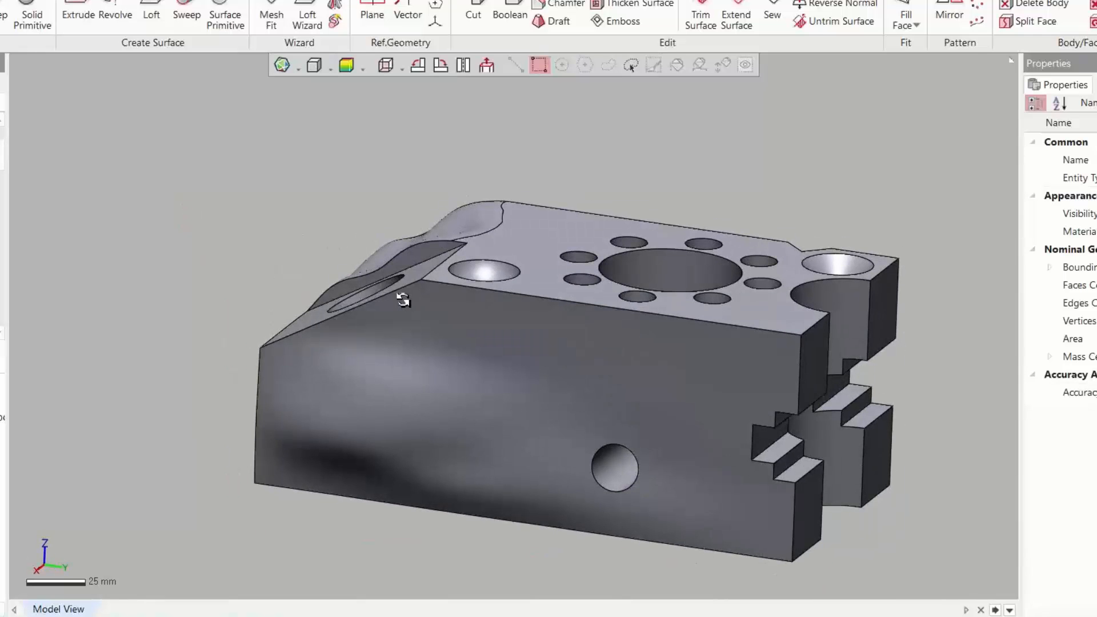
left_click(346, 64)
right_click_drag(361, 195, 541, 332)
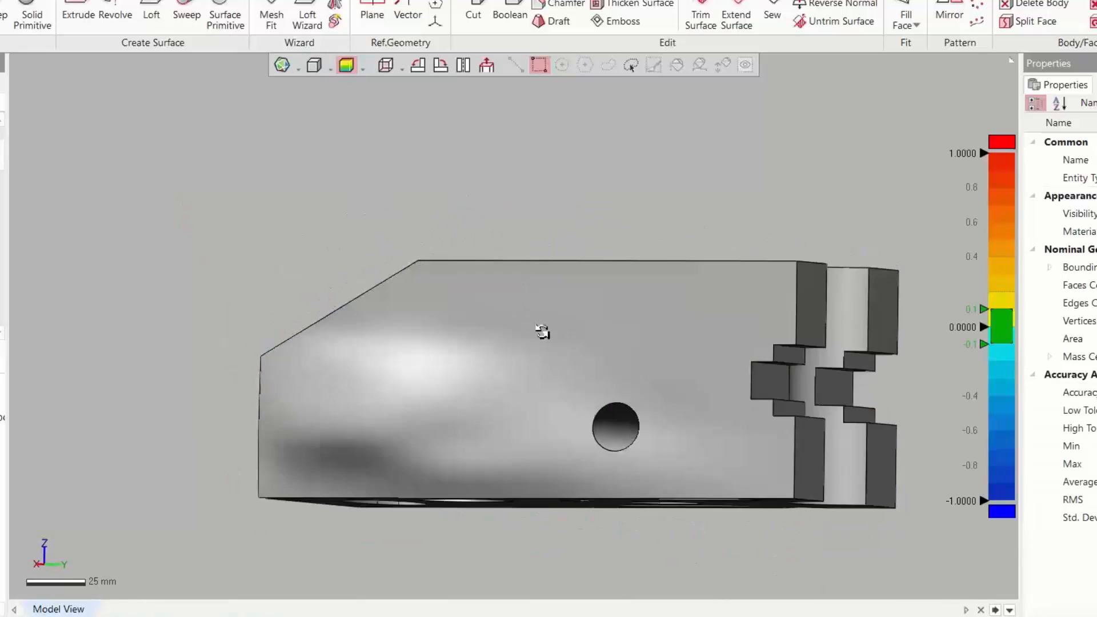
scroll(543, 337, "up", 5)
scroll(286, 474, "down", 2)
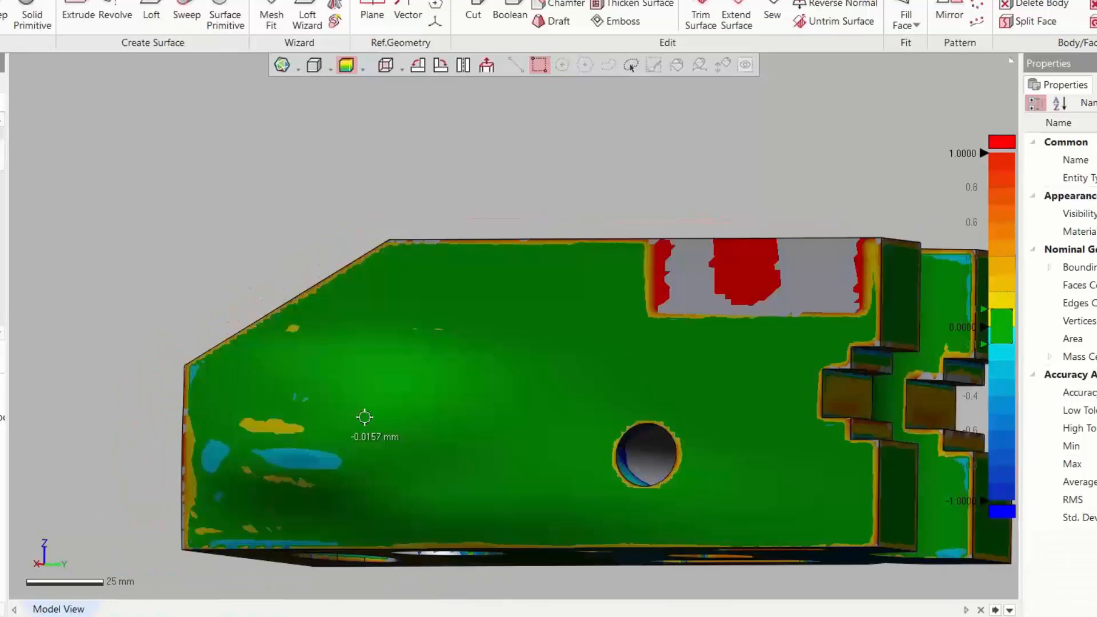
left_click(348, 71)
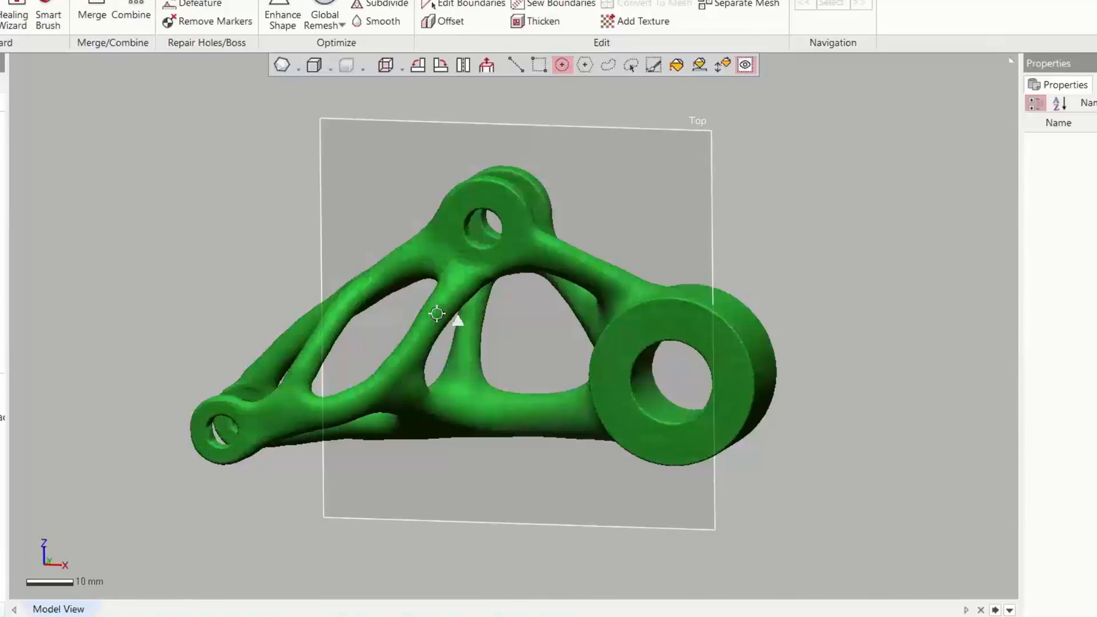
Delete the mesh faces around the bracket's three pin holes, through to the far side
right_click_drag(482, 362, 539, 341)
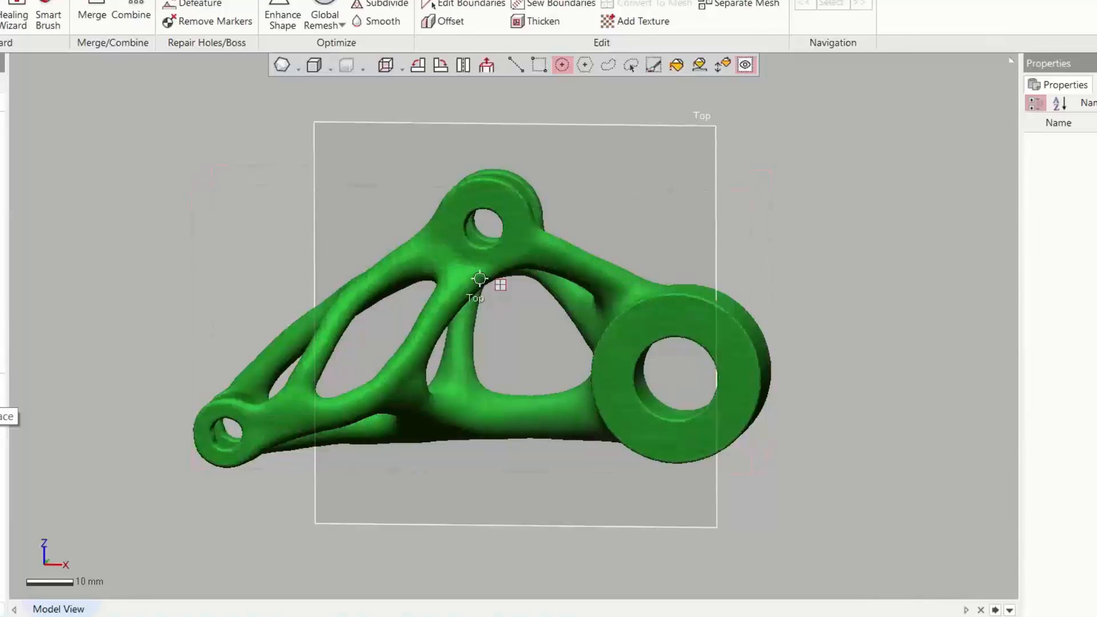
right_click_drag(501, 284, 538, 328)
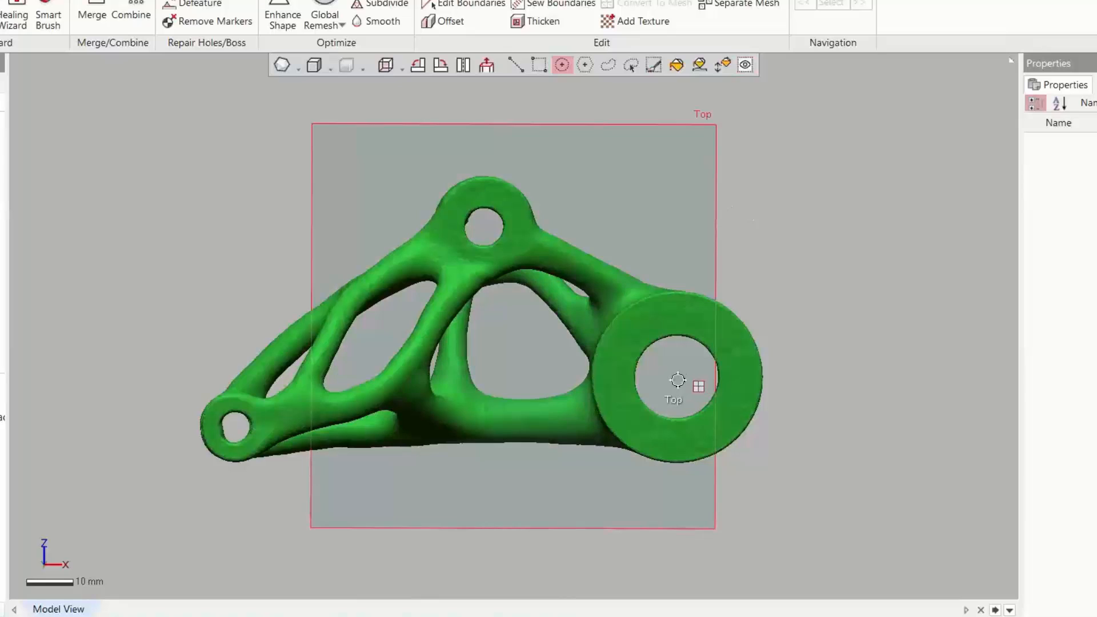
left_click(723, 410)
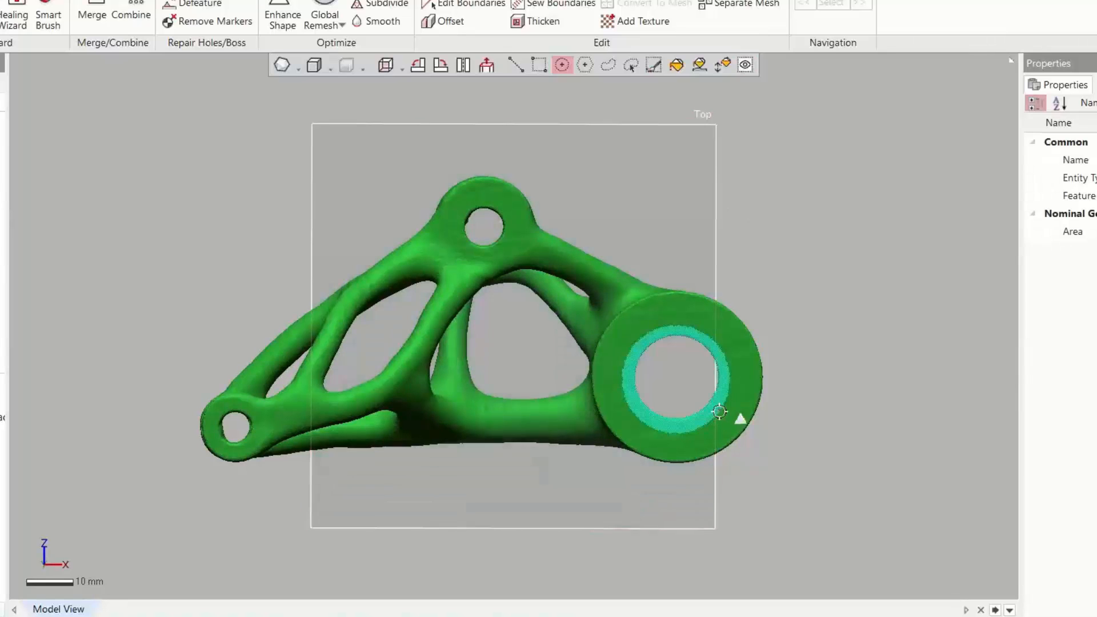
left_click(507, 230, "ctrl")
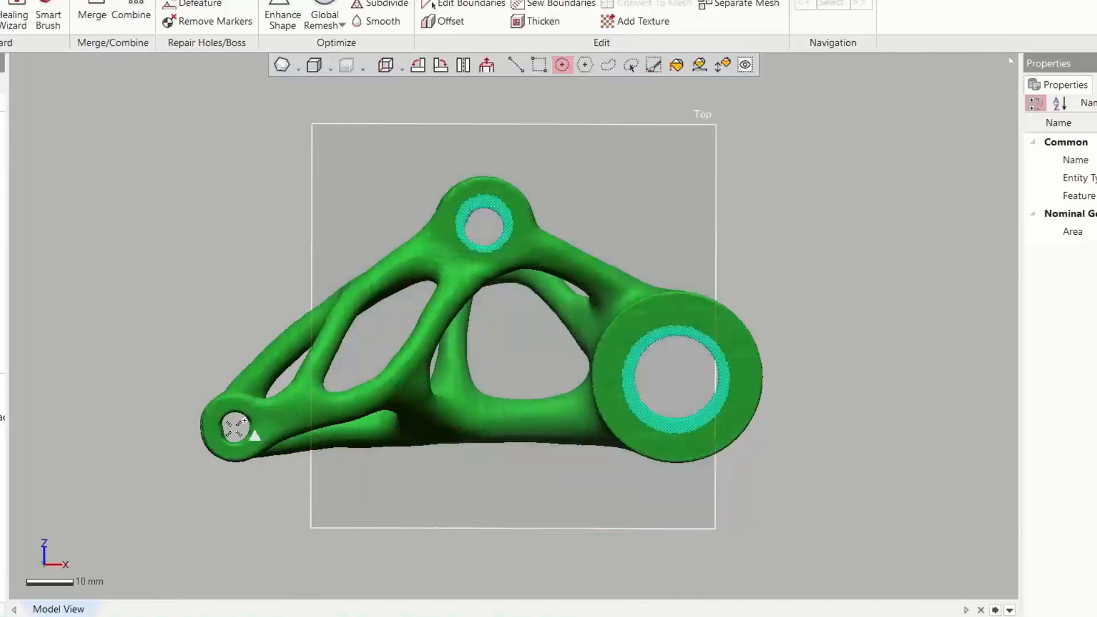
left_click(251, 427, "ctrl")
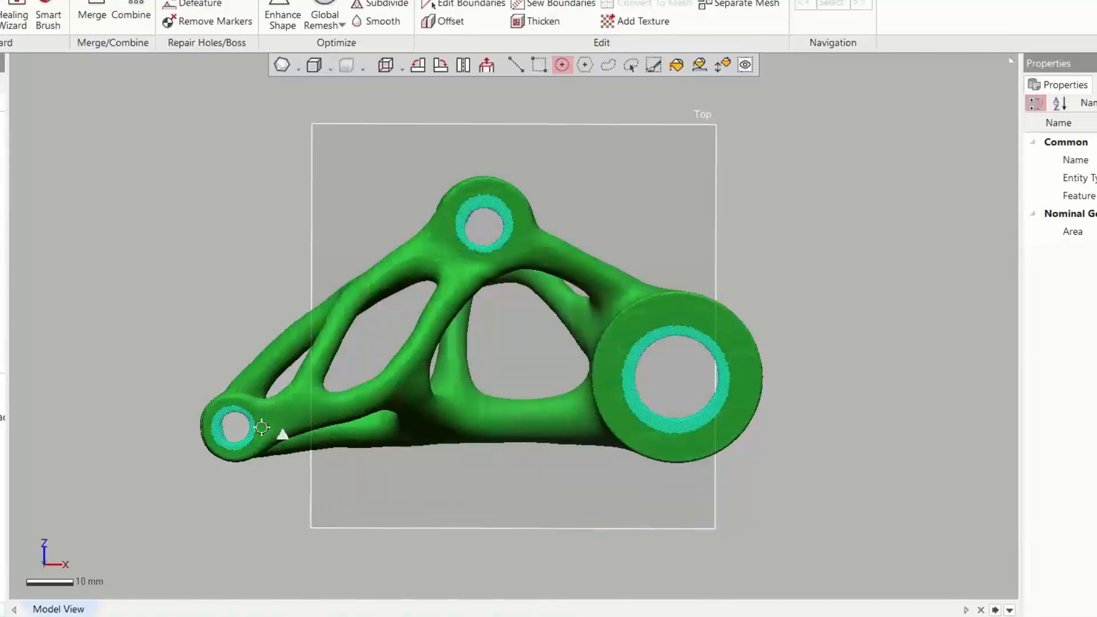
key("Delete")
right_click_drag(545, 334, 459, 387)
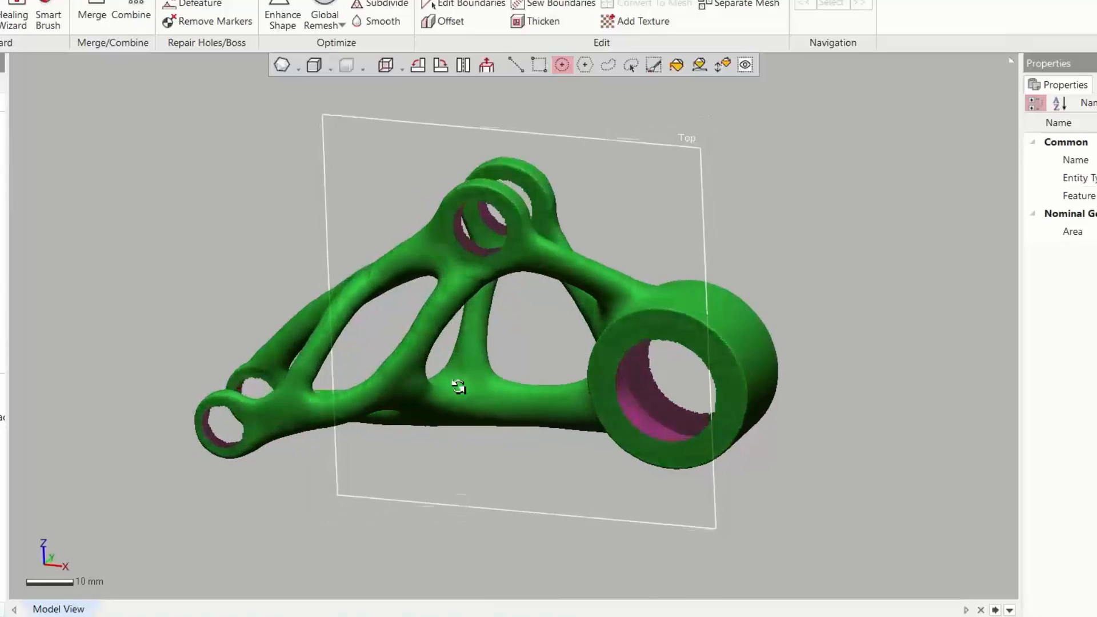
Fill all open hole boundaries of the copied mesh with flat curvature
left_click(193, 0)
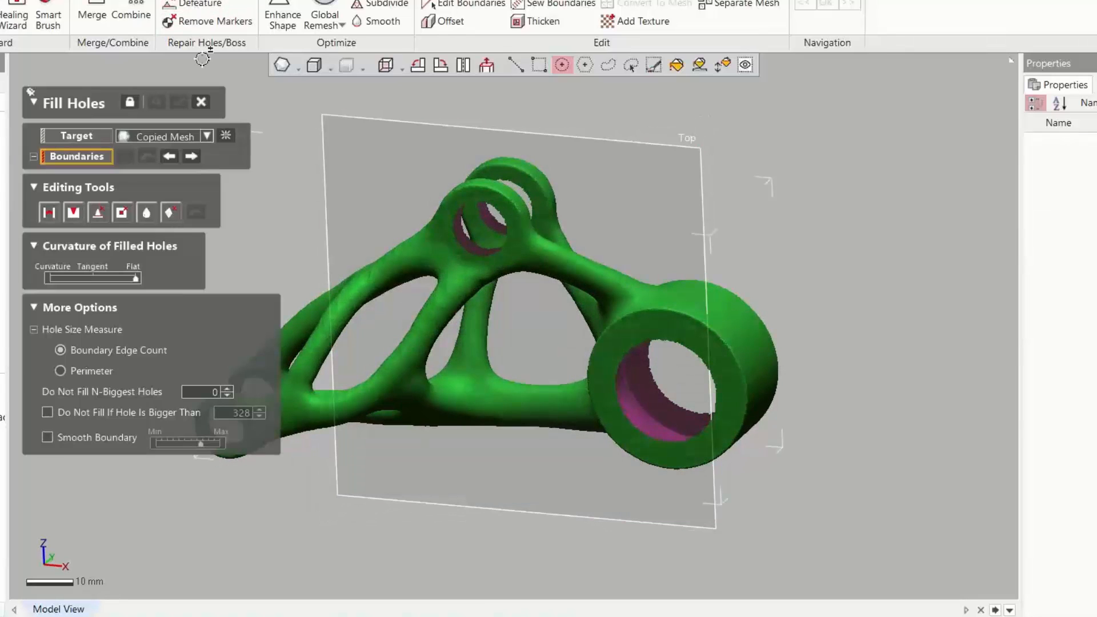
scroll(314, 205, "down", 4)
left_click_drag(280, 170, 760, 536)
left_click(178, 101)
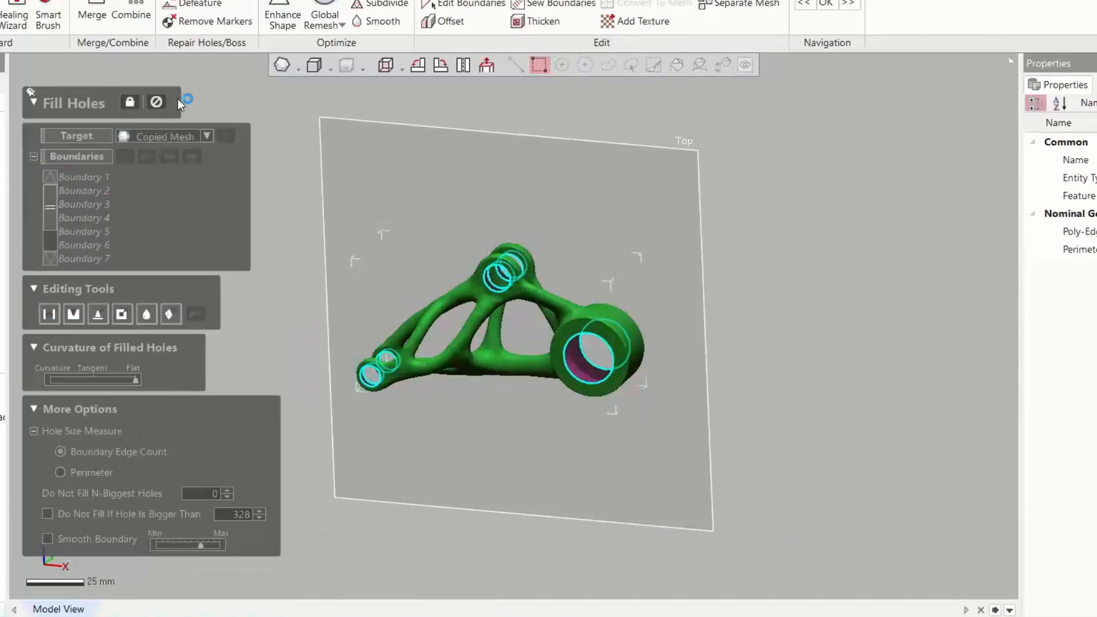
Repair the copied mesh's remaining defects with the Healing Wizard
left_click(552, 324)
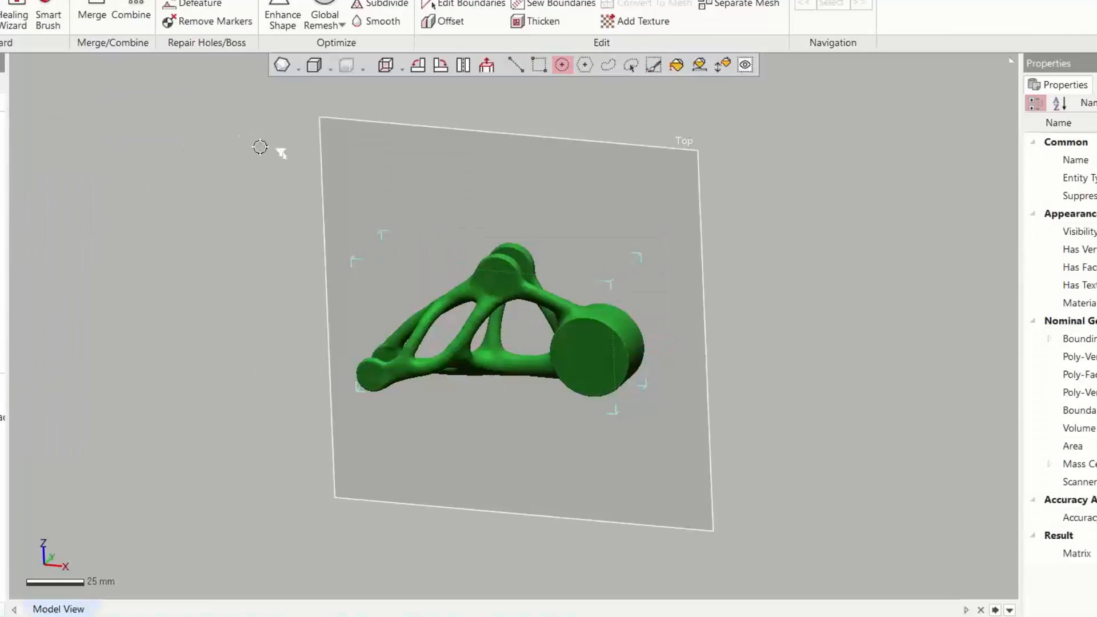
left_click(14, 20)
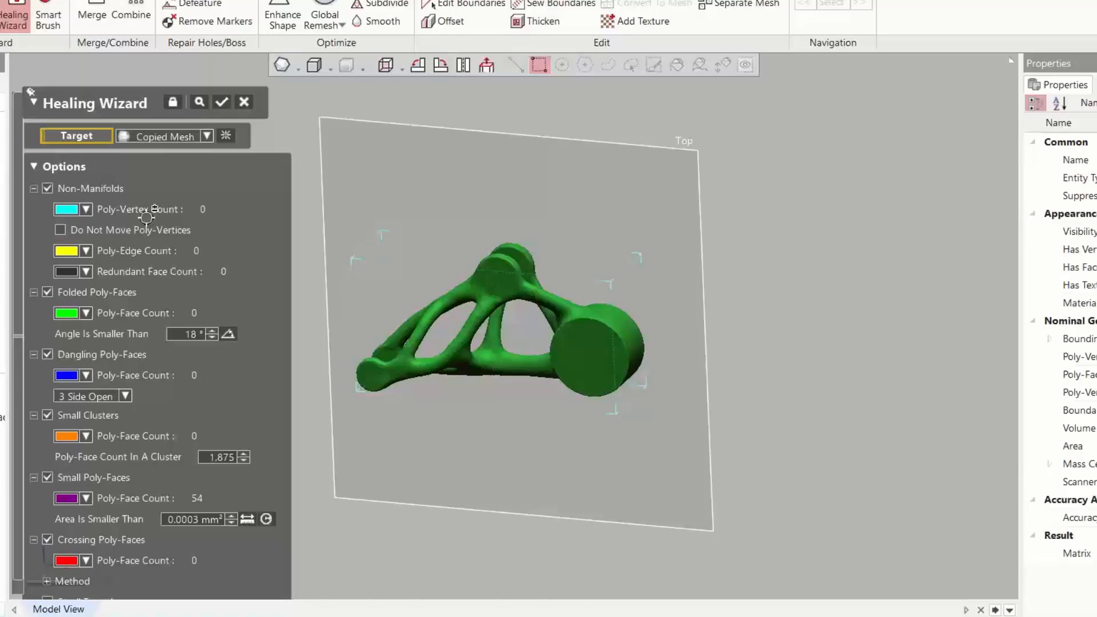
left_click(222, 101)
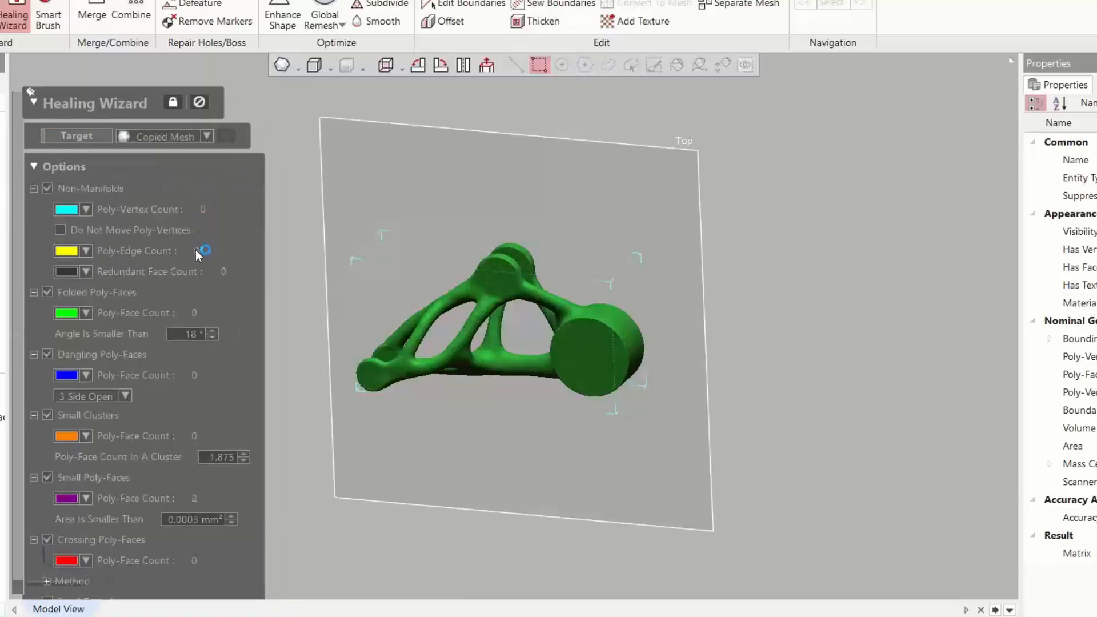
Generate an Organic Auto Surface patch network on the copied mesh with an automatically estimated patch count
scroll(521, 363, "up", 5)
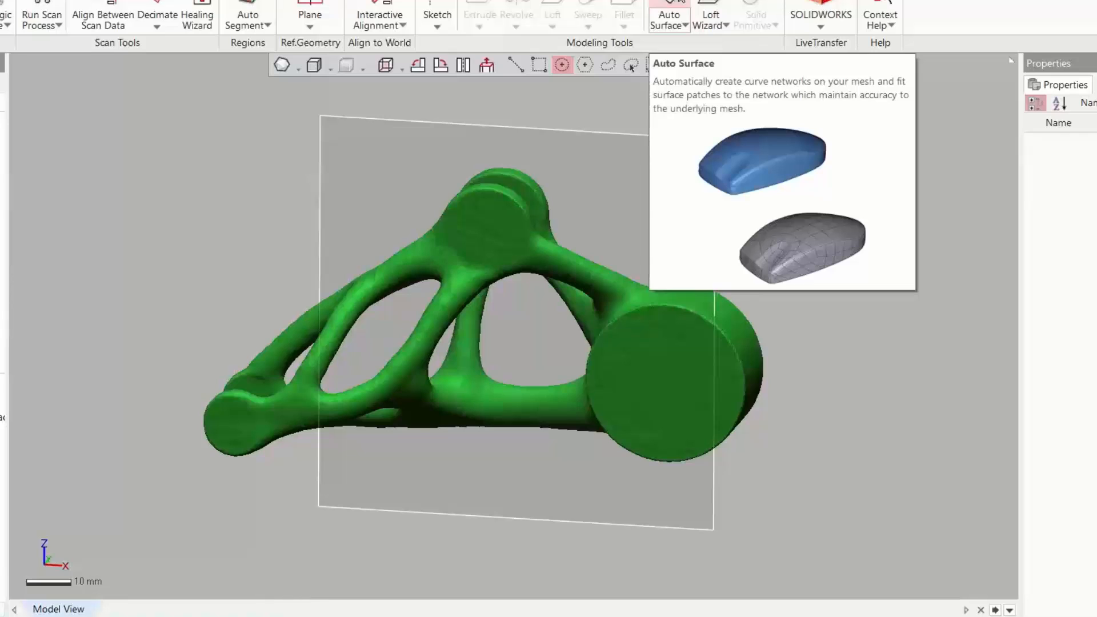
left_click(669, 17)
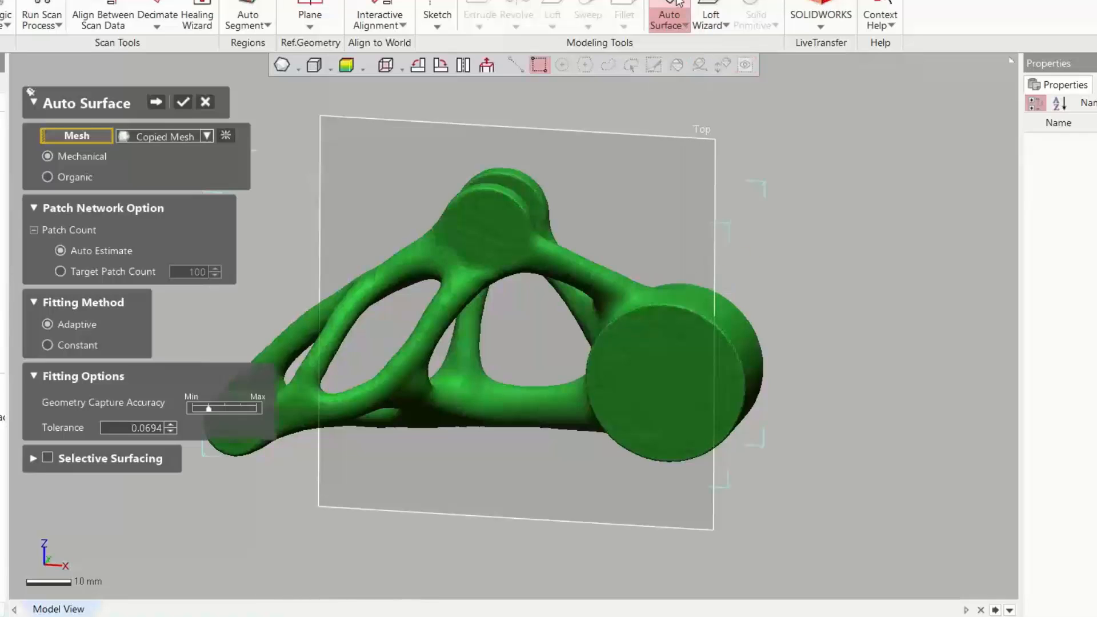
left_click(85, 179)
left_click(159, 104)
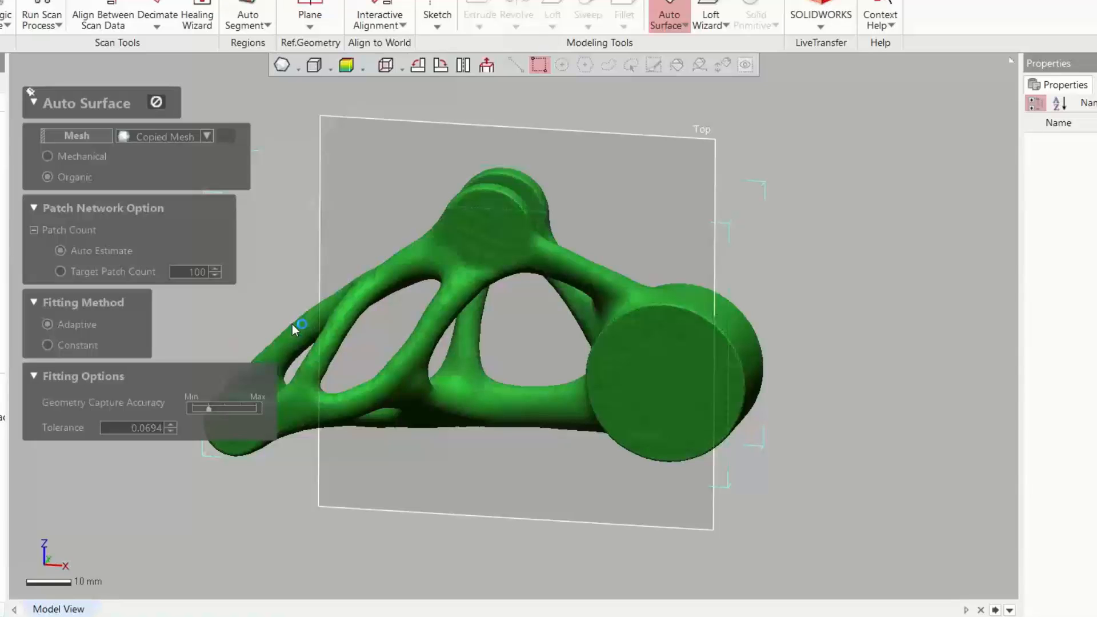
Inspect the patch network around the bracket and fit the surface body with the Adaptive method
scroll(678, 360, "down", 3)
scroll(663, 387, "up", 7)
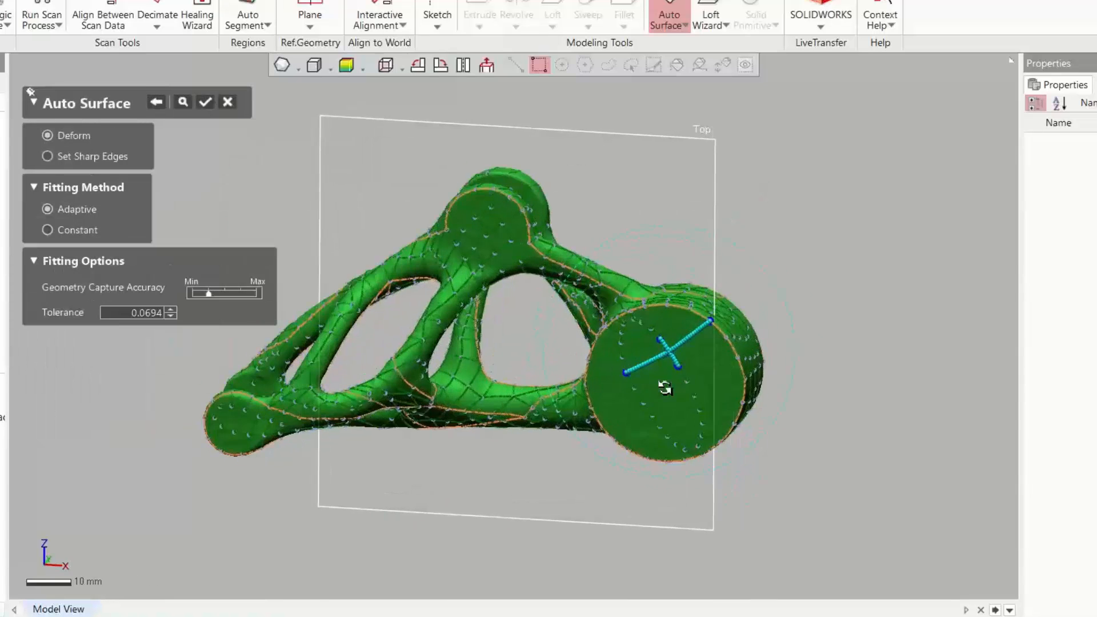
scroll(719, 388, "up", 1)
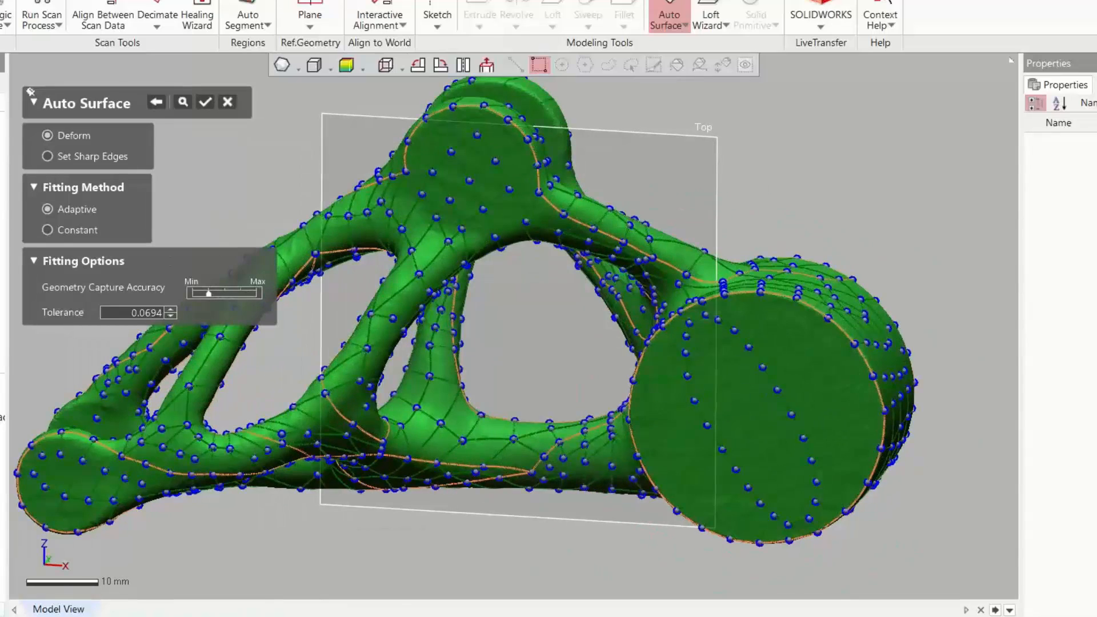
mouse_move(605, 408)
right_mouse_down()
mouse_move(570, 334)
mouse_move(399, 416)
mouse_move(674, 357)
mouse_move(485, 379)
mouse_move(607, 355)
right_mouse_up()
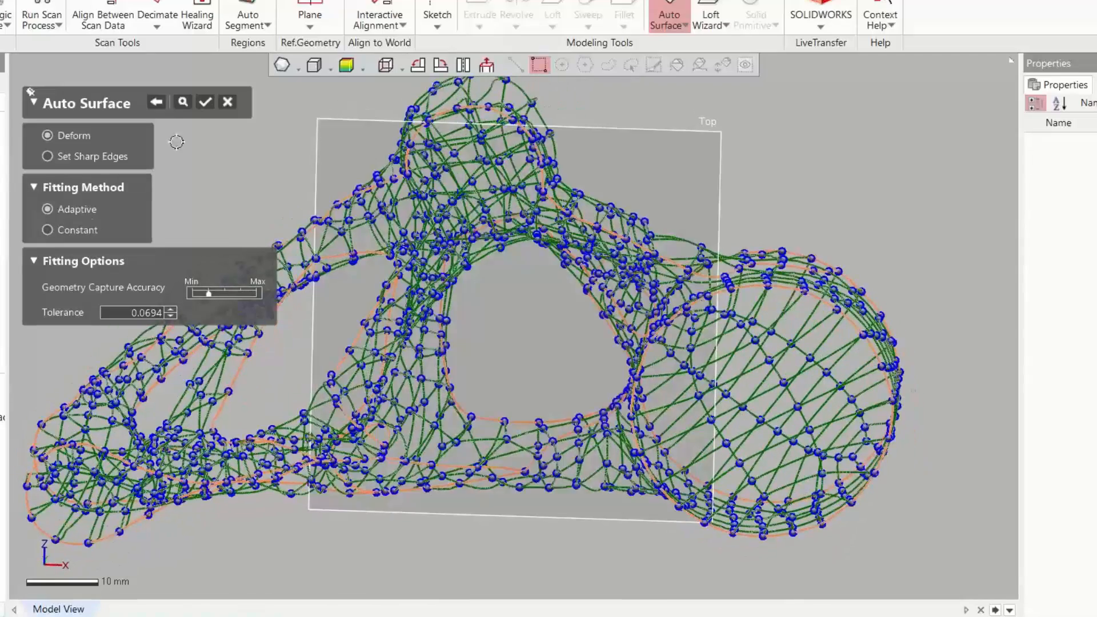
right_click_drag(282, 283, 457, 317)
left_click(206, 102)
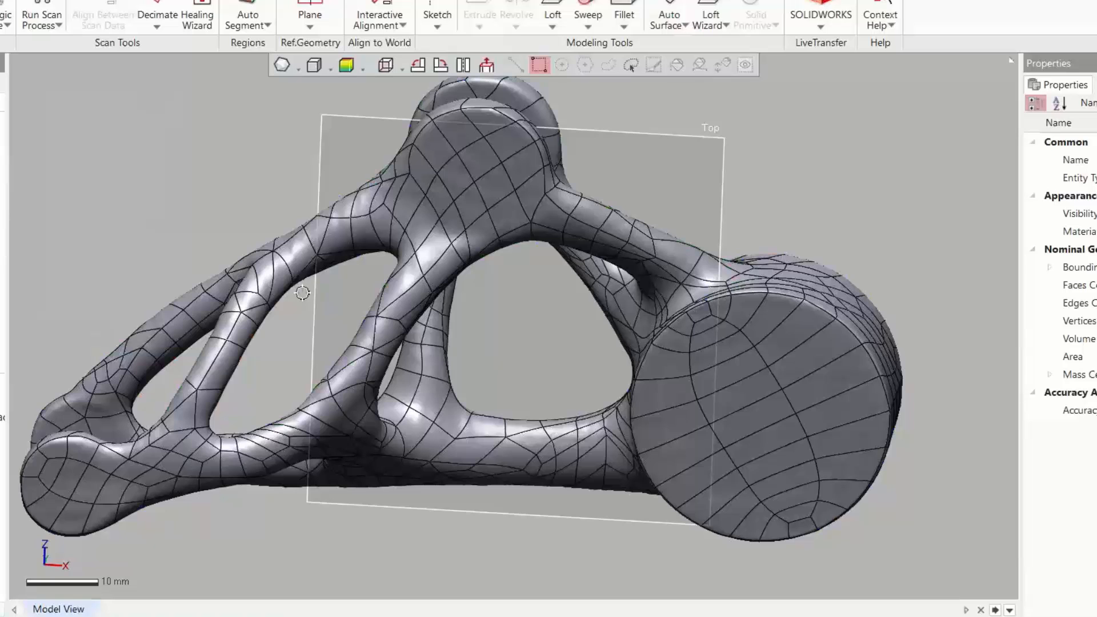
Set up a planar mesh sketch on the Top plane, sectioning the copied mesh at 0 mm offset
scroll(310, 284, "down", 3)
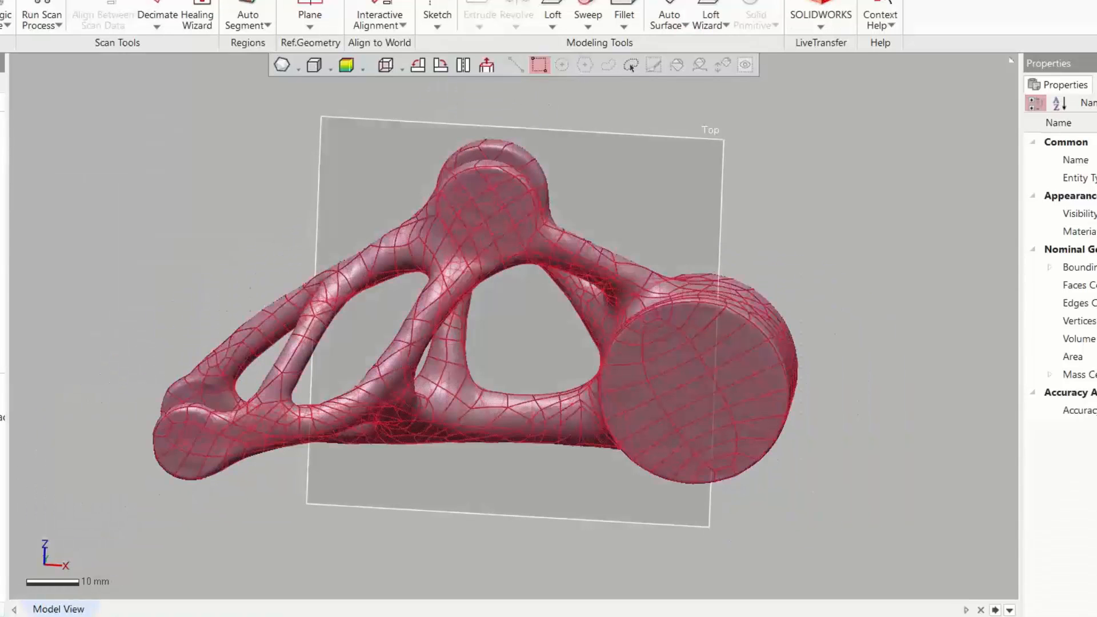
left_click(610, 143)
left_click(437, 5)
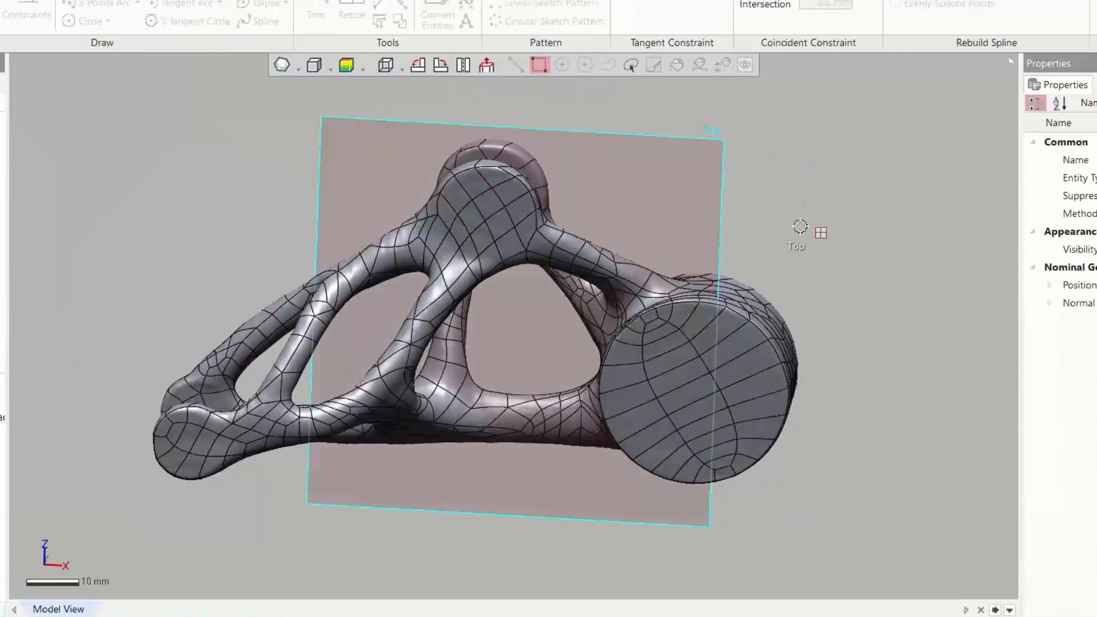
right_click_drag(921, 252, 857, 280)
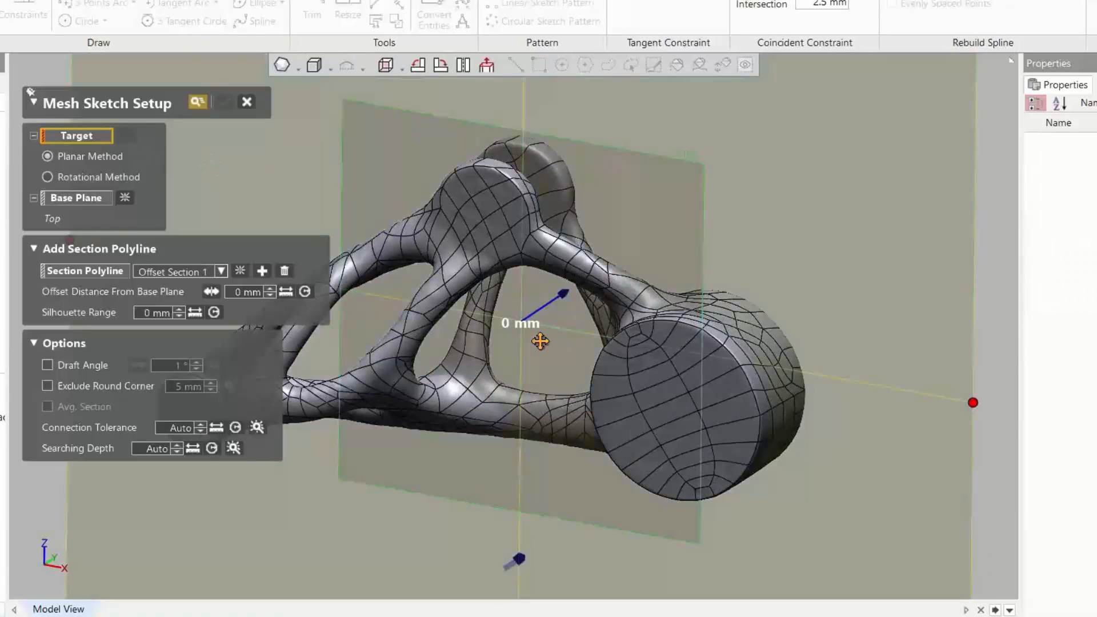
left_click_drag(564, 288, 570, 293)
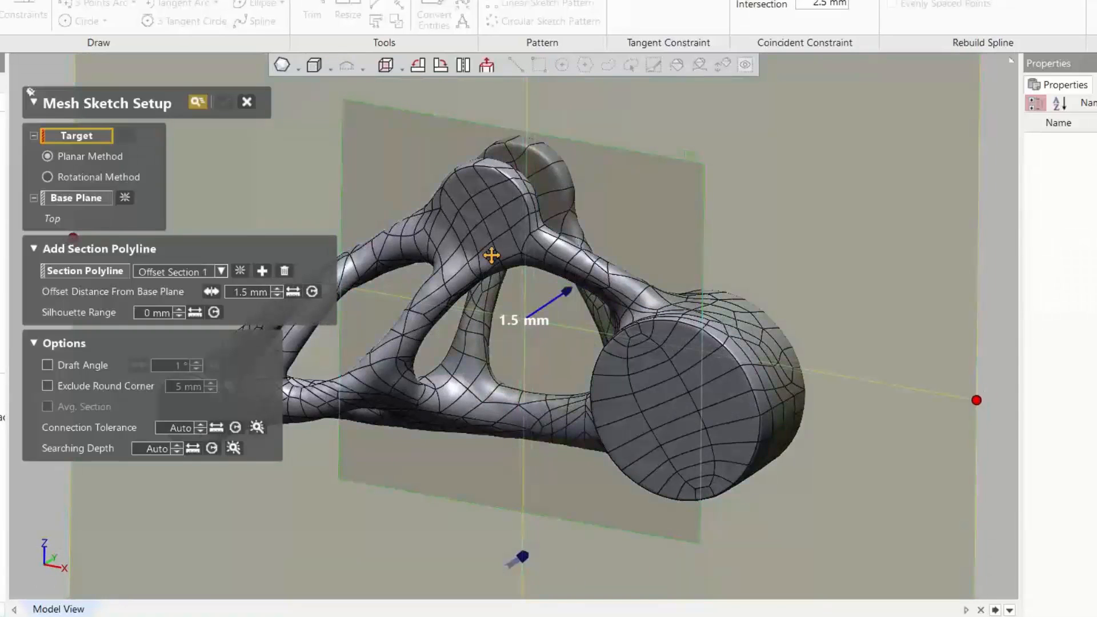
left_click(2, 417)
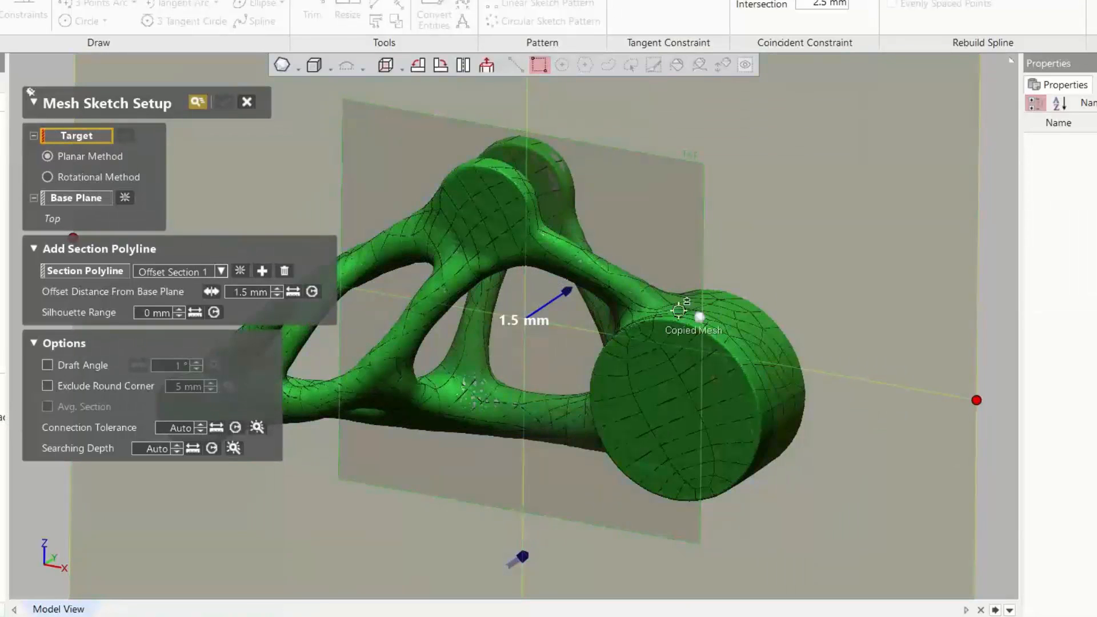
left_click(693, 340)
right_click_drag(656, 327, 773, 392)
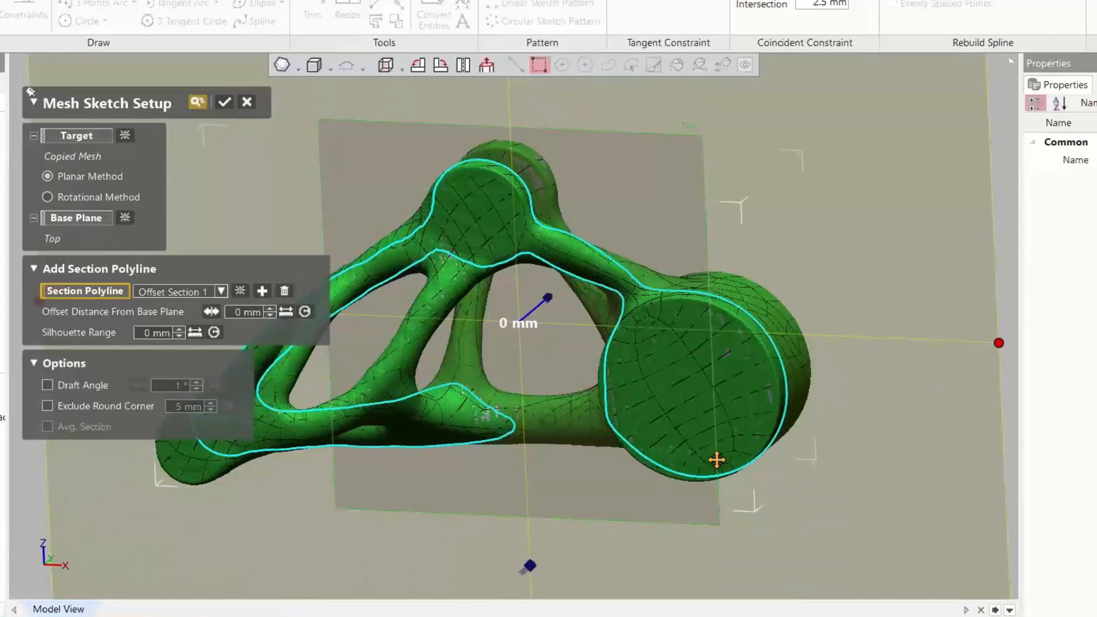
left_click(226, 106)
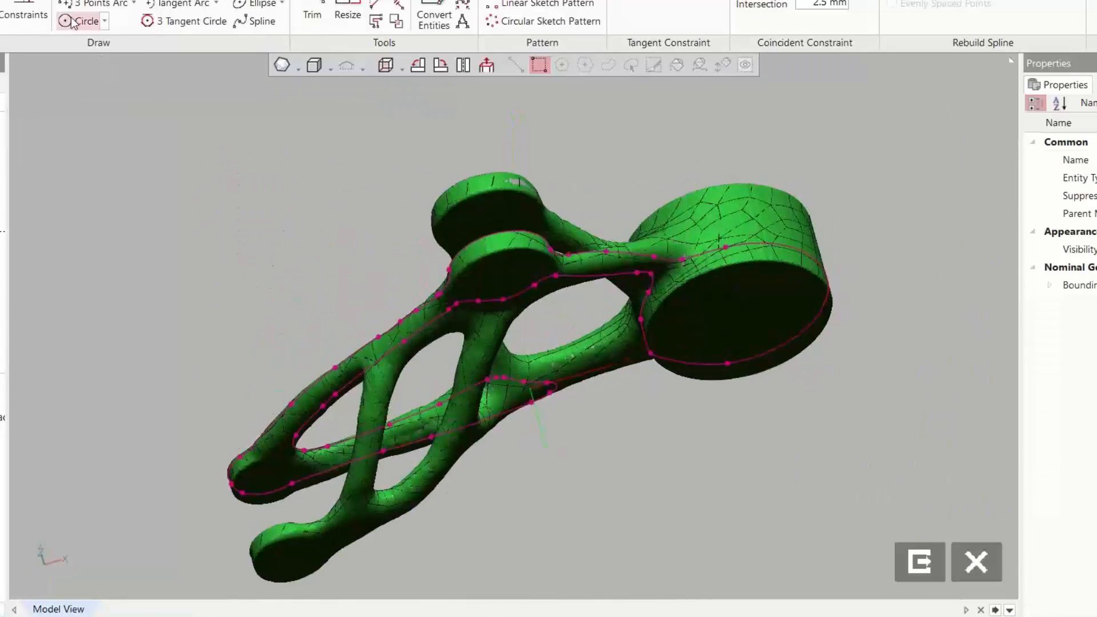
Fit a circle to the large boss's section outline and convert it to construction geometry
left_click(74, 23)
right_click_drag(179, 303, 796, 299)
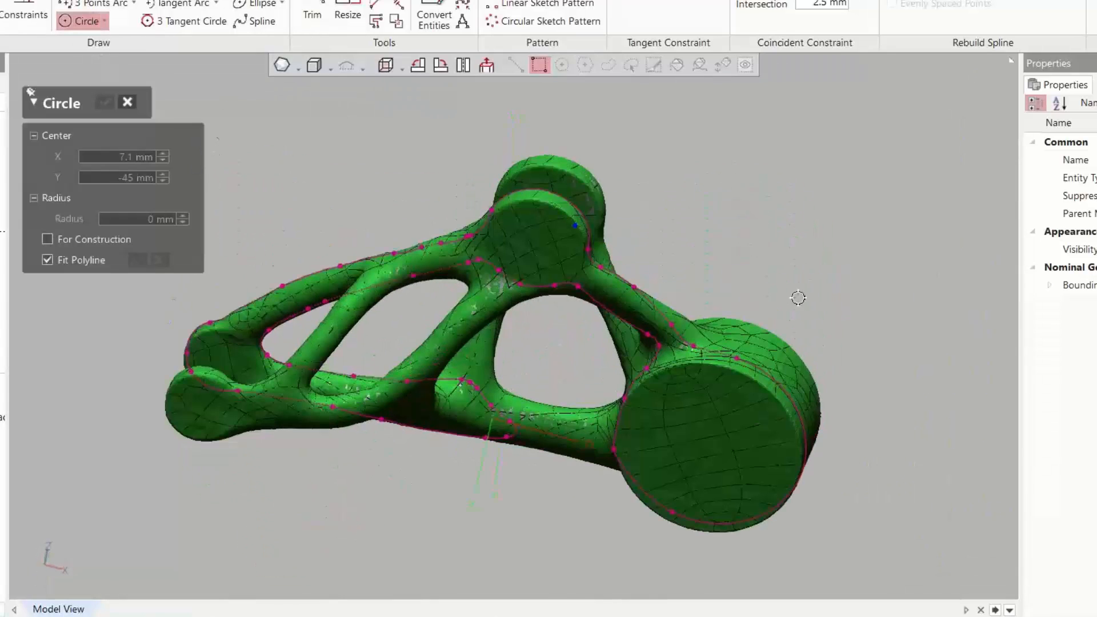
left_click(793, 408)
right_click_drag(714, 424, 741, 333)
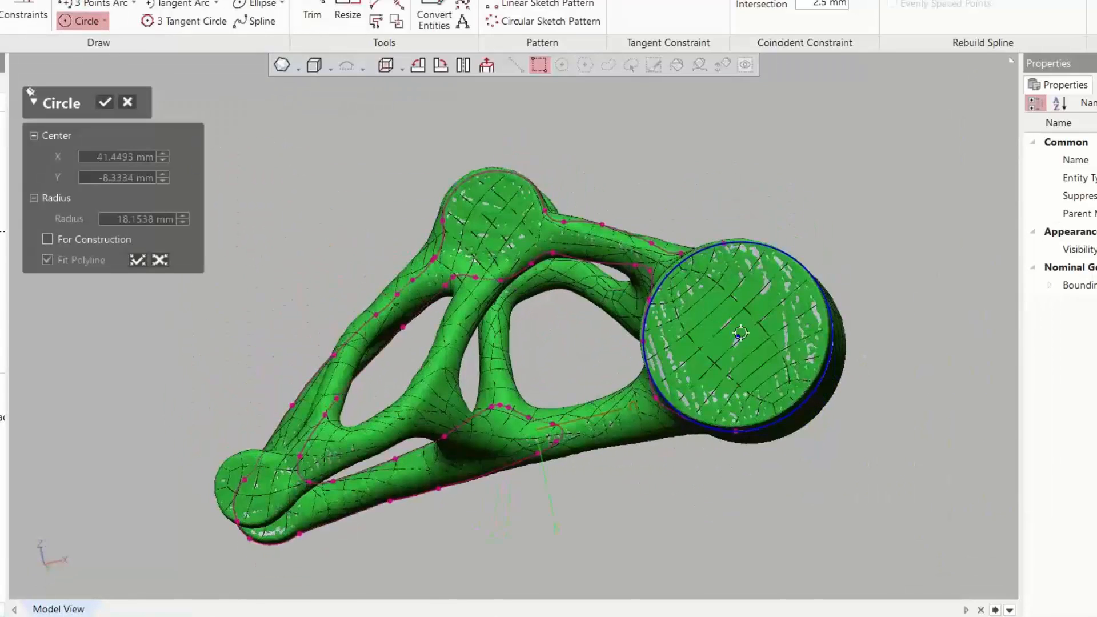
left_click(108, 104)
right_click(786, 256)
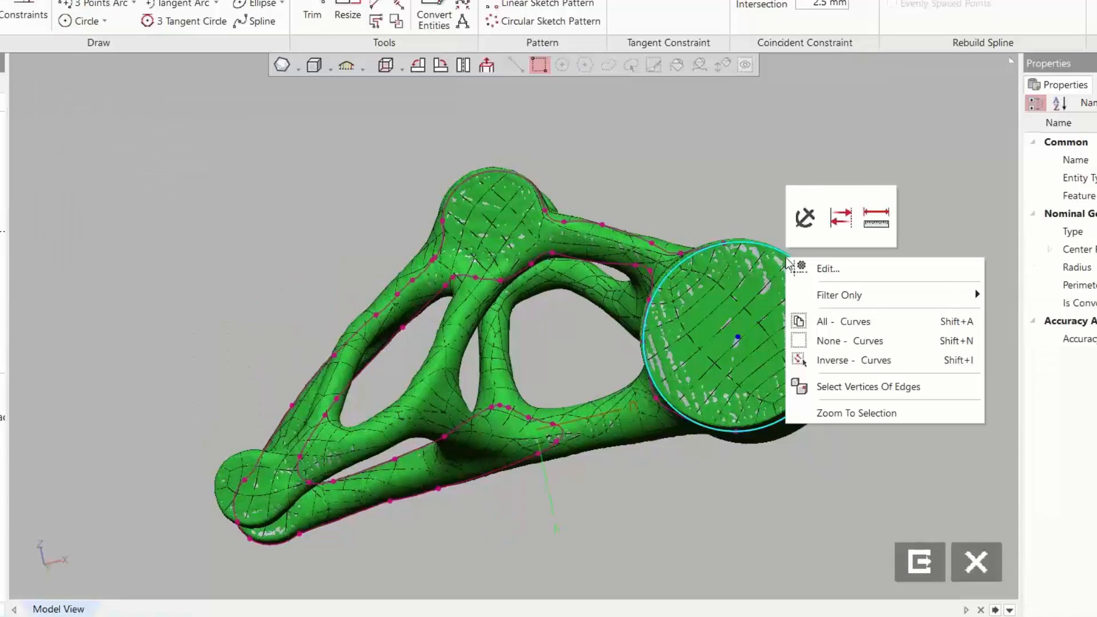
left_click(846, 220)
left_click(667, 136)
right_click_drag(667, 136, 684, 231)
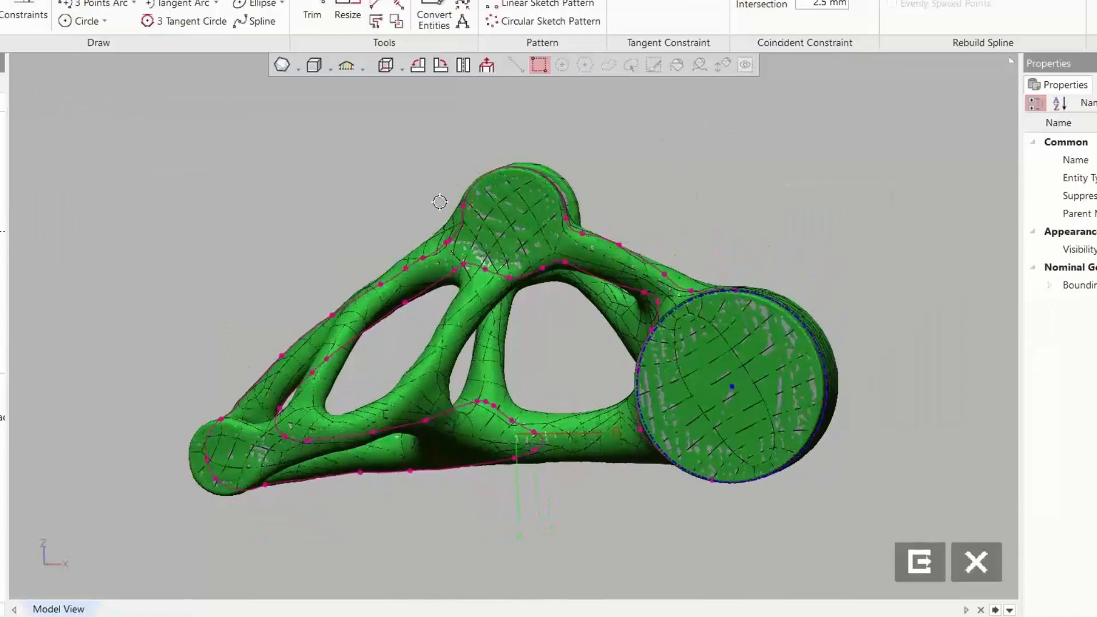
Sketch a circle of about 7.4 mm radius concentric with the large boss's construction circle
left_click(83, 21)
left_click(732, 386)
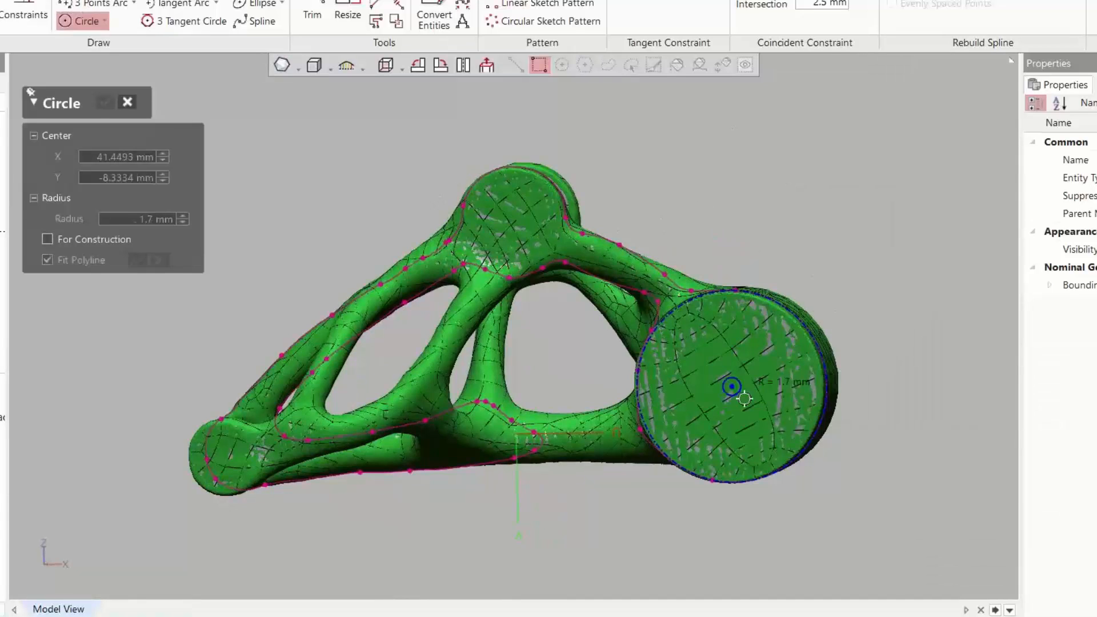
left_click(759, 413)
Dimension the inner circle's radius as 8 mm and exit the mesh sketch
left_click(1, 8)
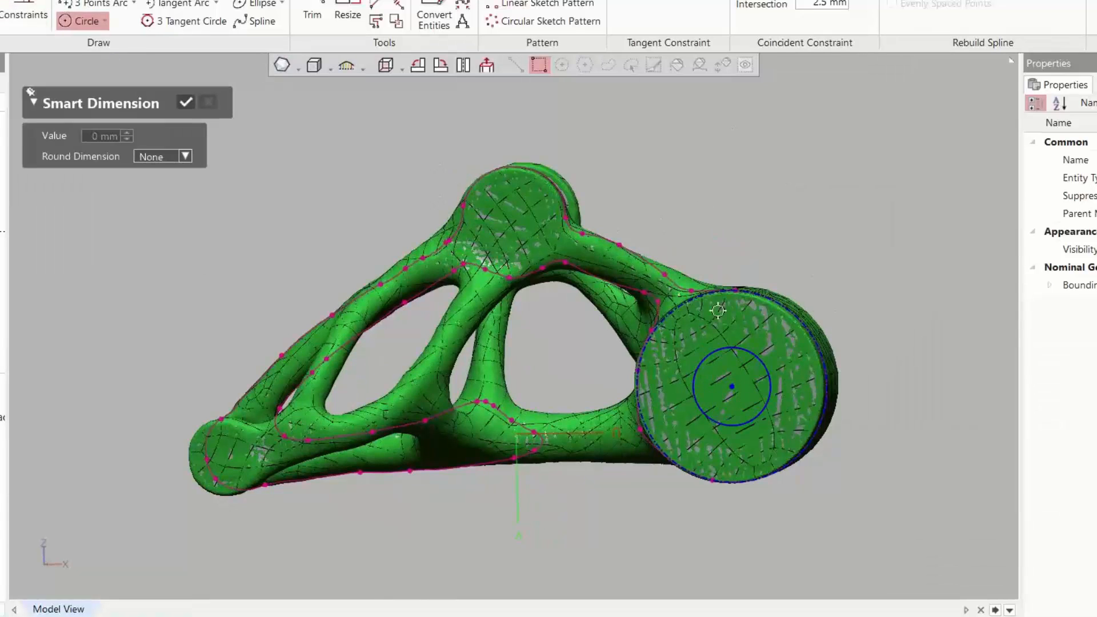
left_click(763, 362)
left_click(886, 256)
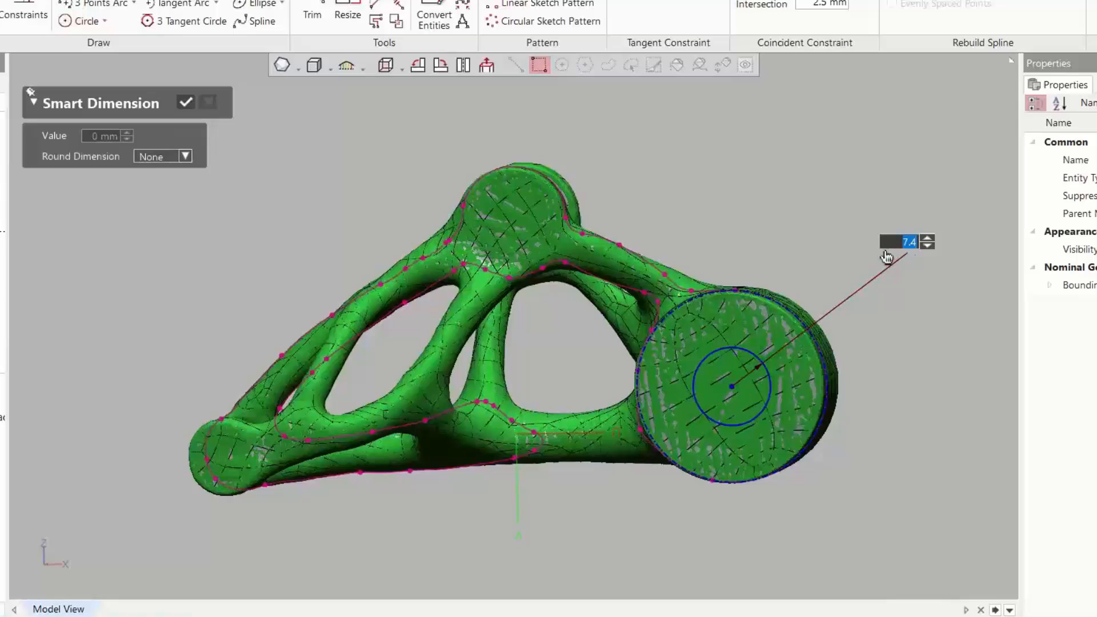
type("8")
key("Return")
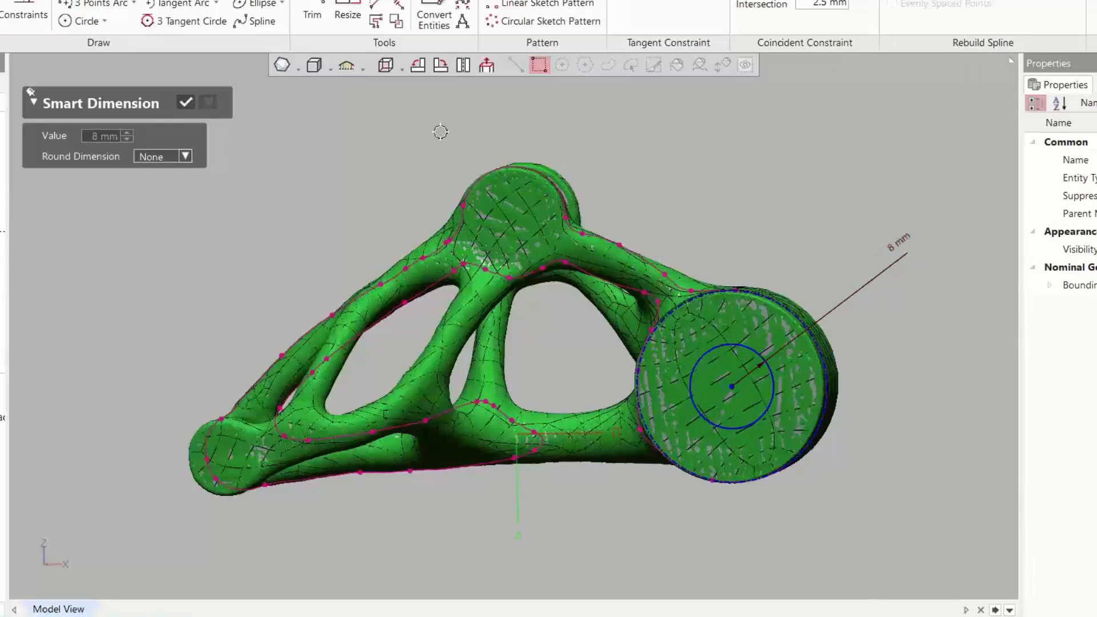
left_click(184, 104)
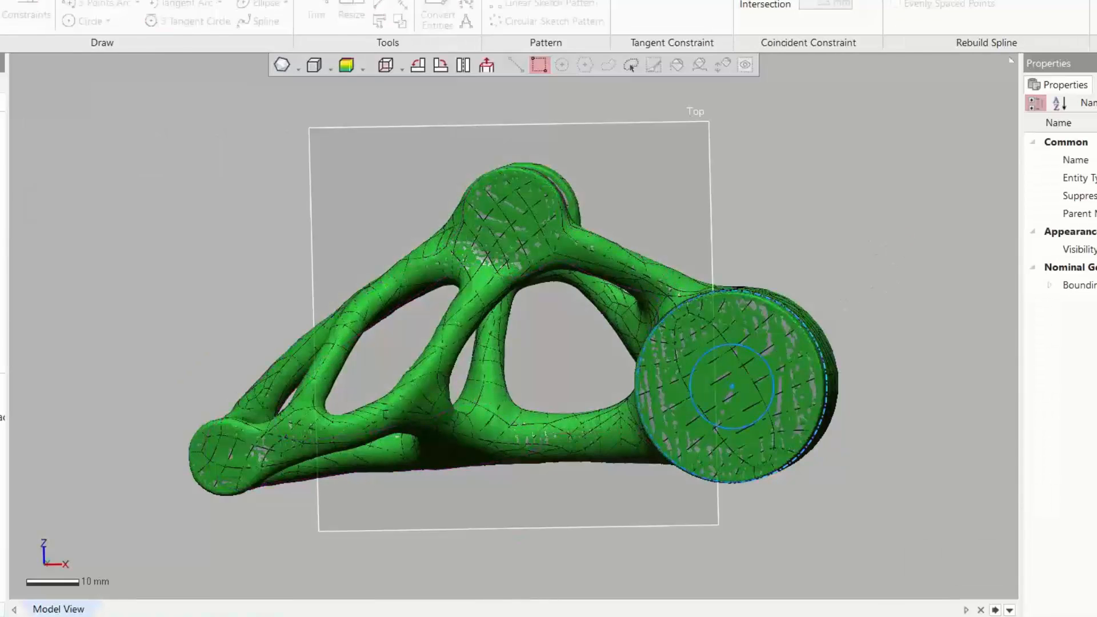
Cut-extrude the inner circle through the large boss, 25 mm in one direction and 23.5 mm in the opposite direction
right_click_drag(757, 359, 430, 318)
left_click(48, 374)
left_click(47, 320)
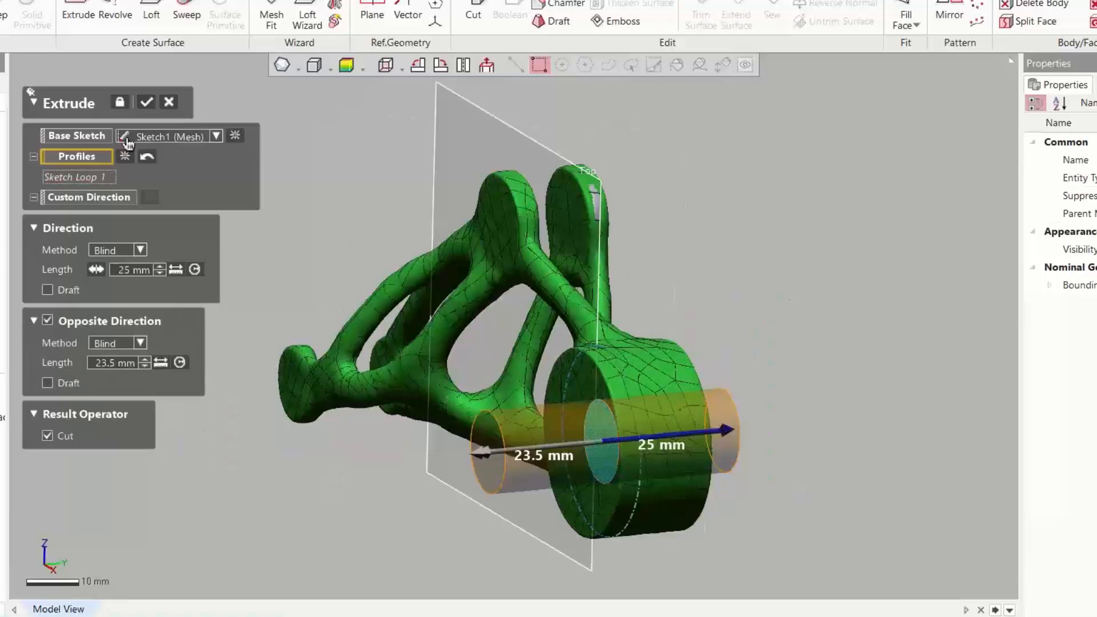
left_click(147, 103)
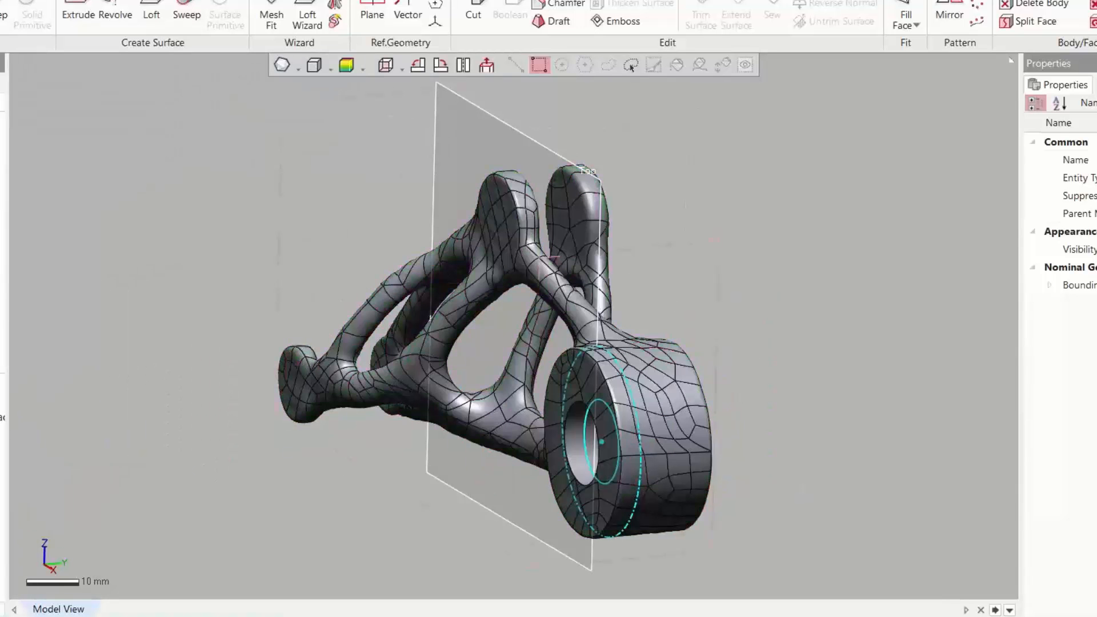
right_click_drag(225, 436, 583, 375)
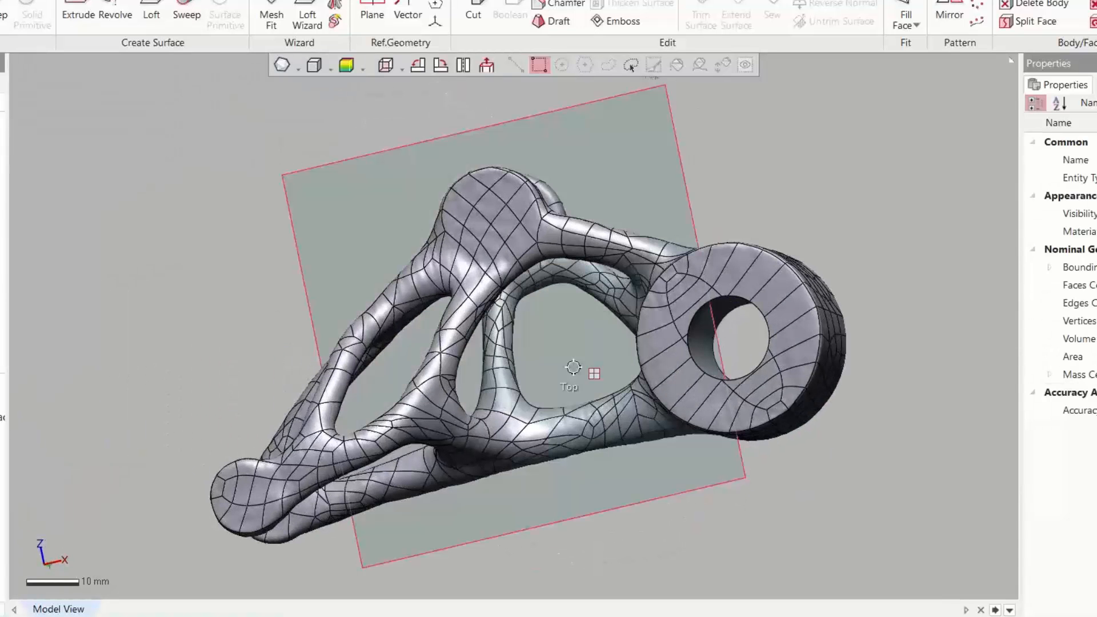